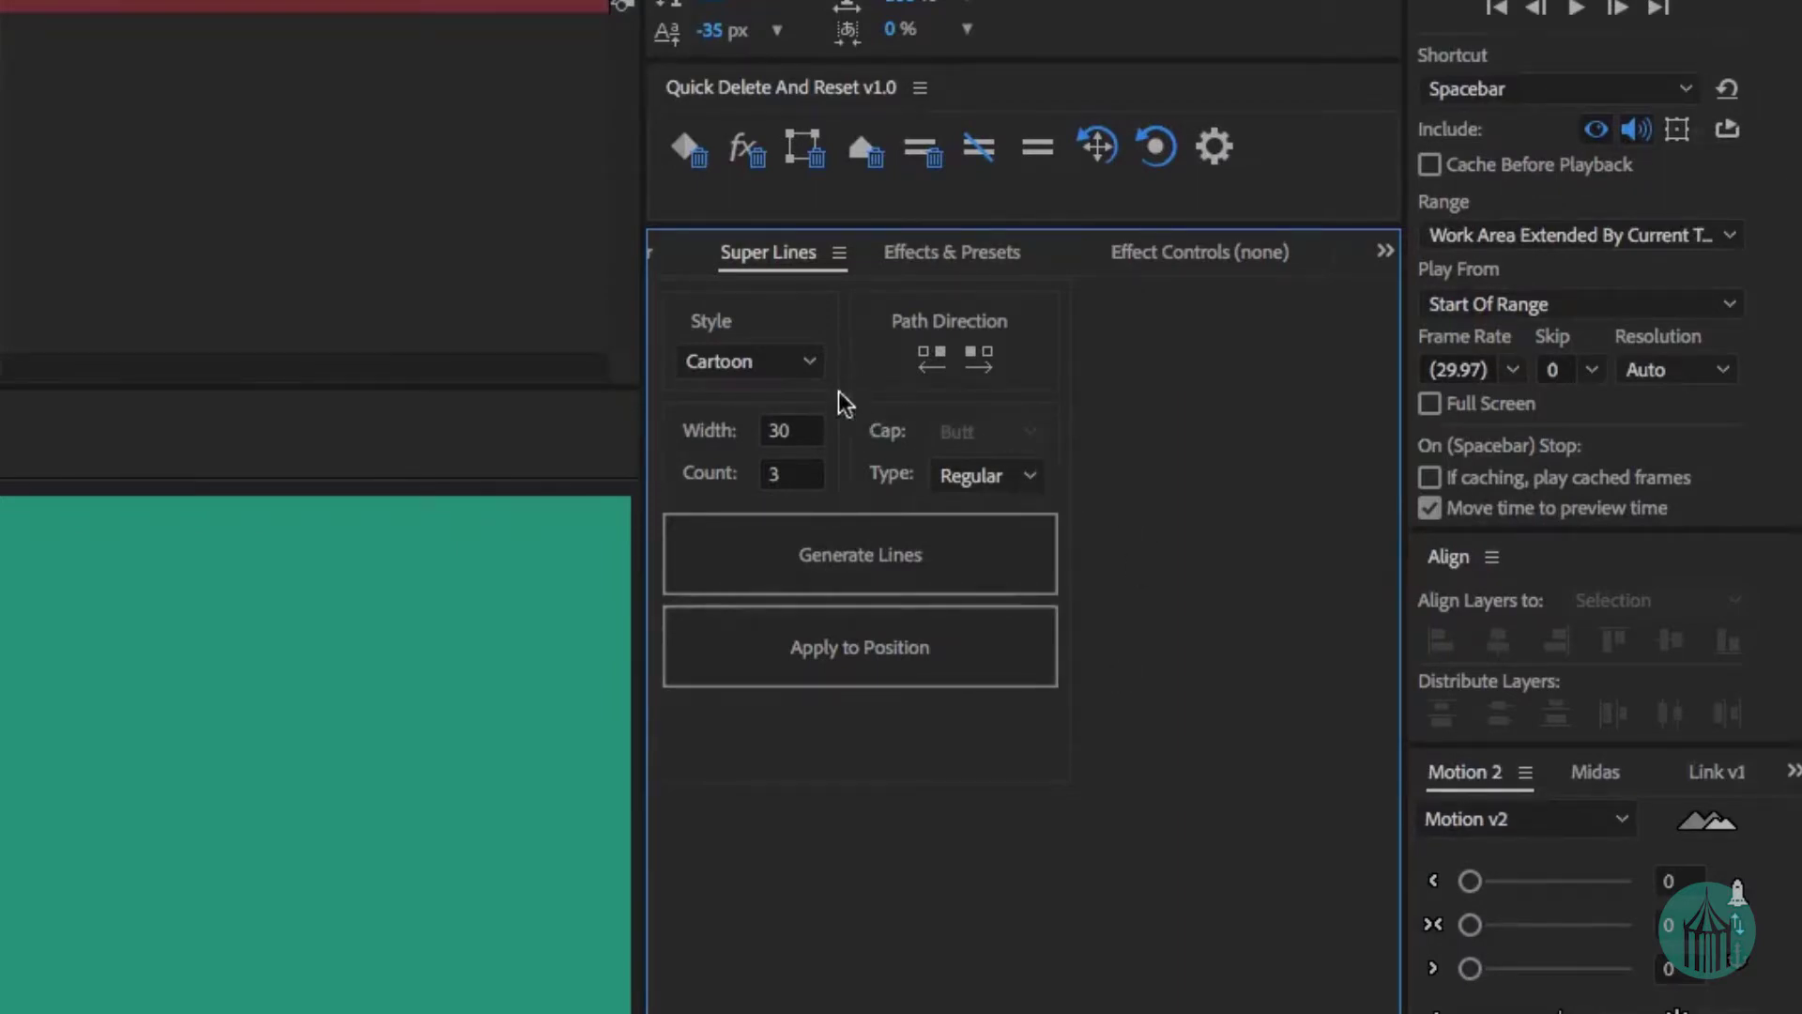
Pick Abstract from the Super Lines Style list in place of Cartoon.
{"action": "left_click", "coordinate": [813, 366]}
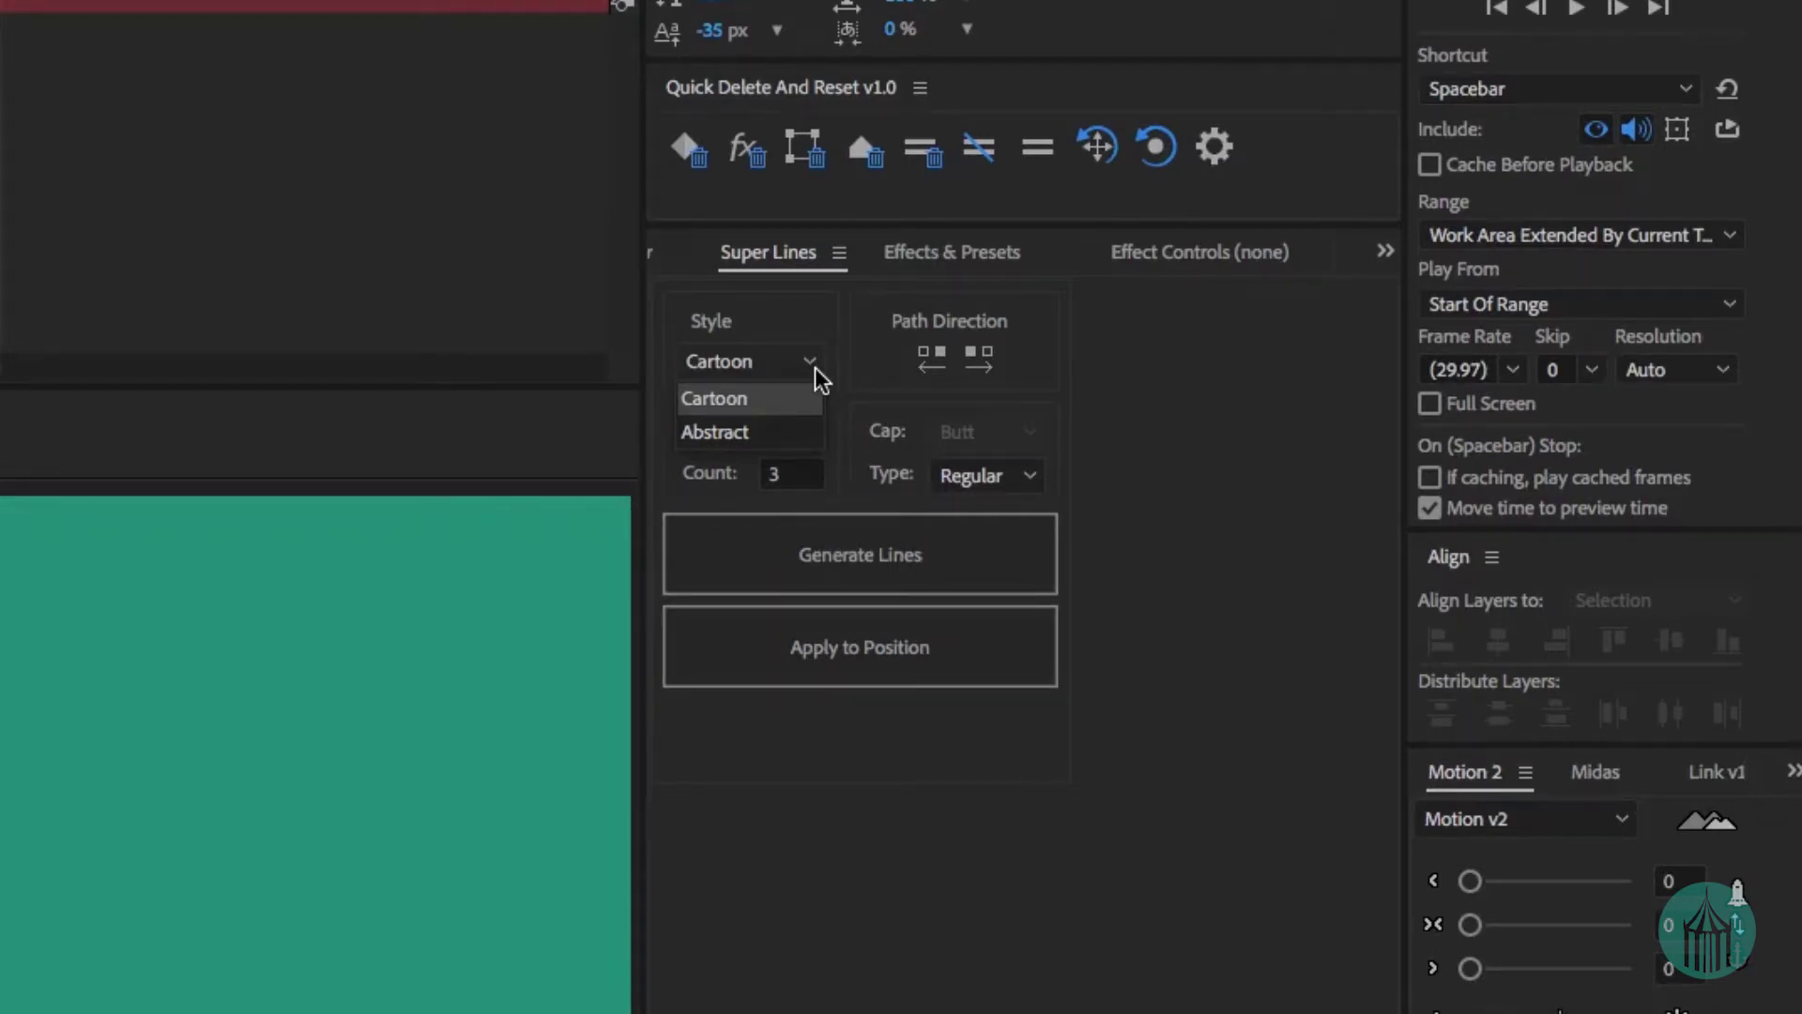
{"action": "left_click", "coordinate": [771, 432]}
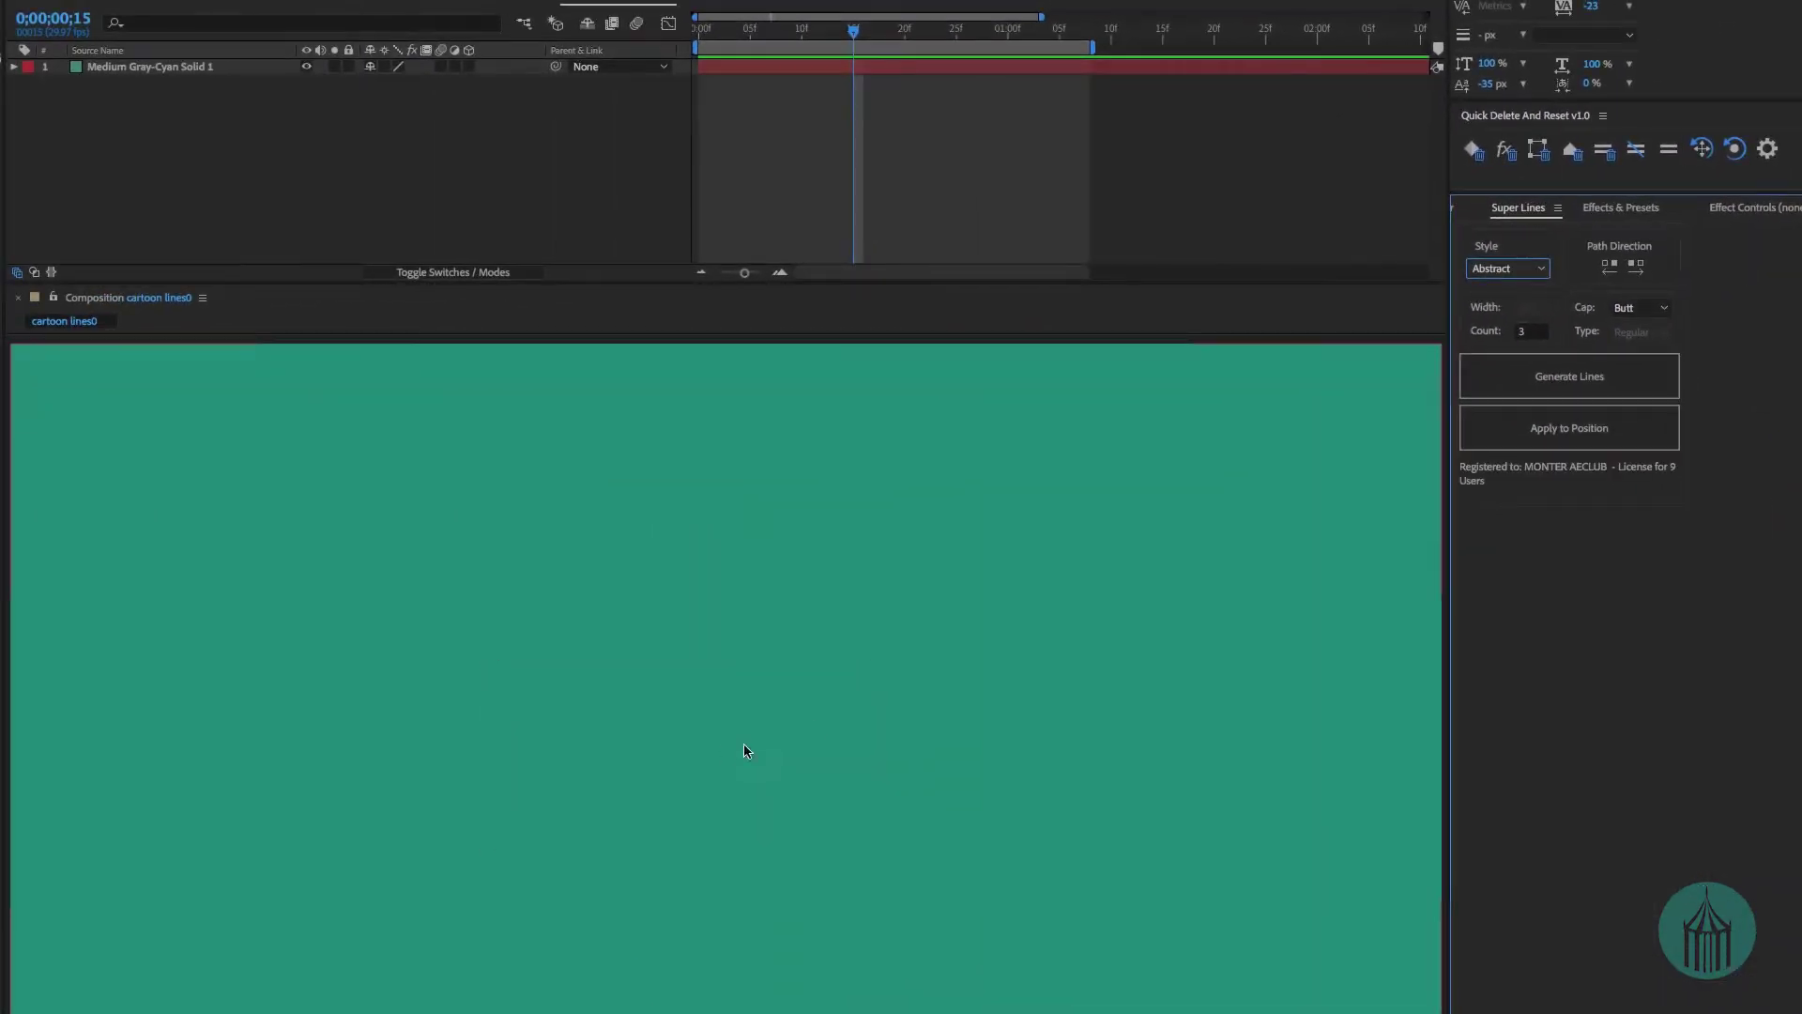
Draw a Pen path from the frame's lower left to its top right, bent into an S-curve.
{"action": "scroll", "coordinate": [820, 729], "scroll_direction": "down", "scroll_amount": 2}
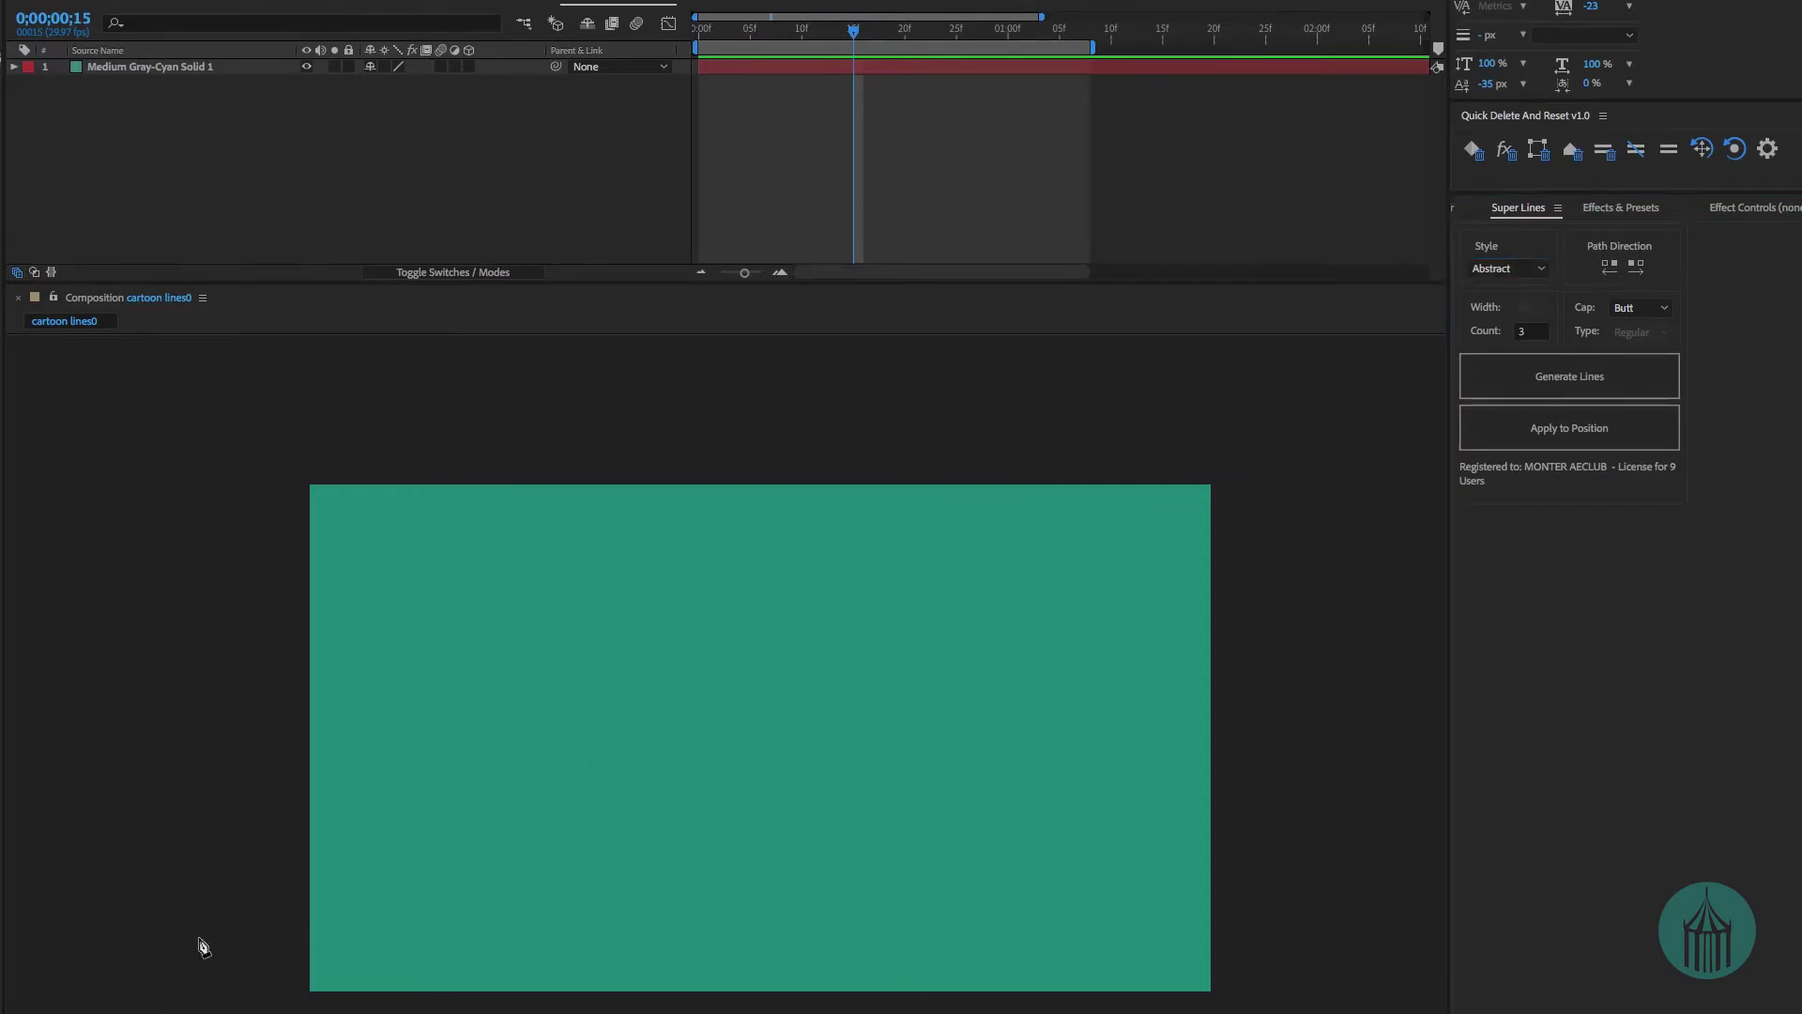
{"action": "left_click_drag", "start_coordinate": [132, 959], "coordinate": [272, 960]}
{"action": "left_click_drag", "start_coordinate": [1231, 522], "coordinate": [1643, 524]}
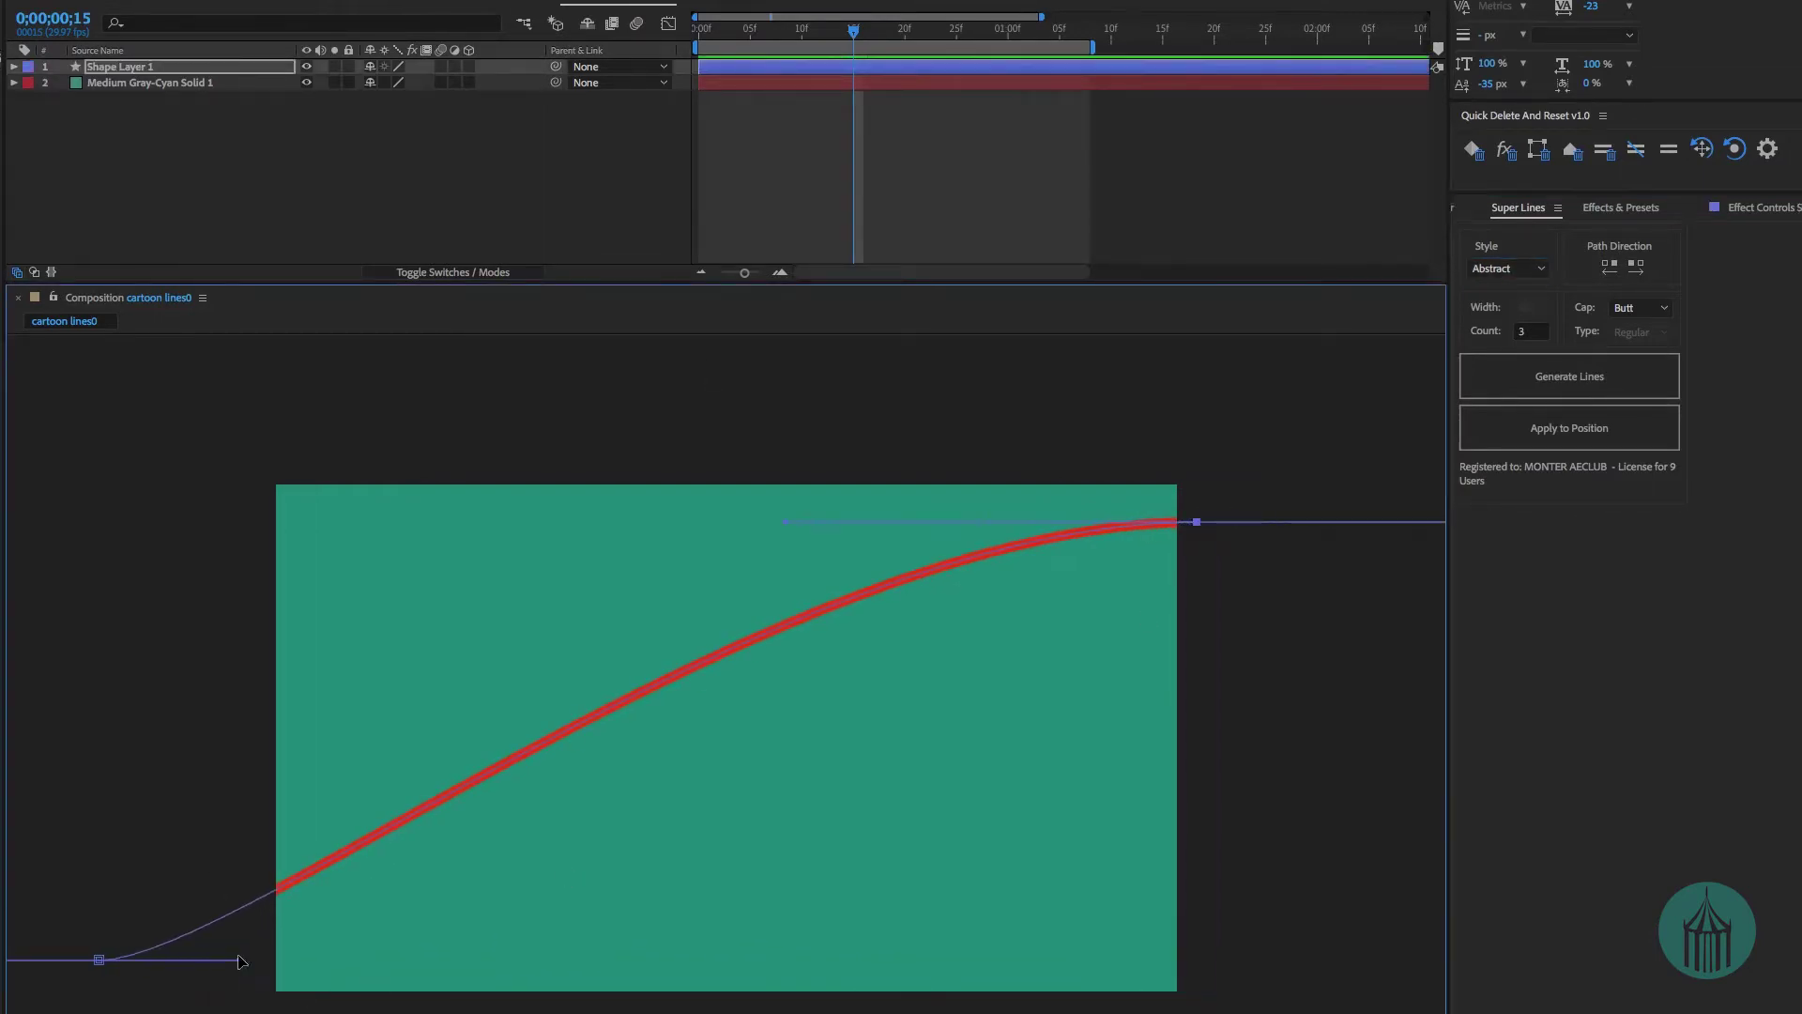
{"action": "left_click_drag", "start_coordinate": [244, 962], "coordinate": [463, 945]}
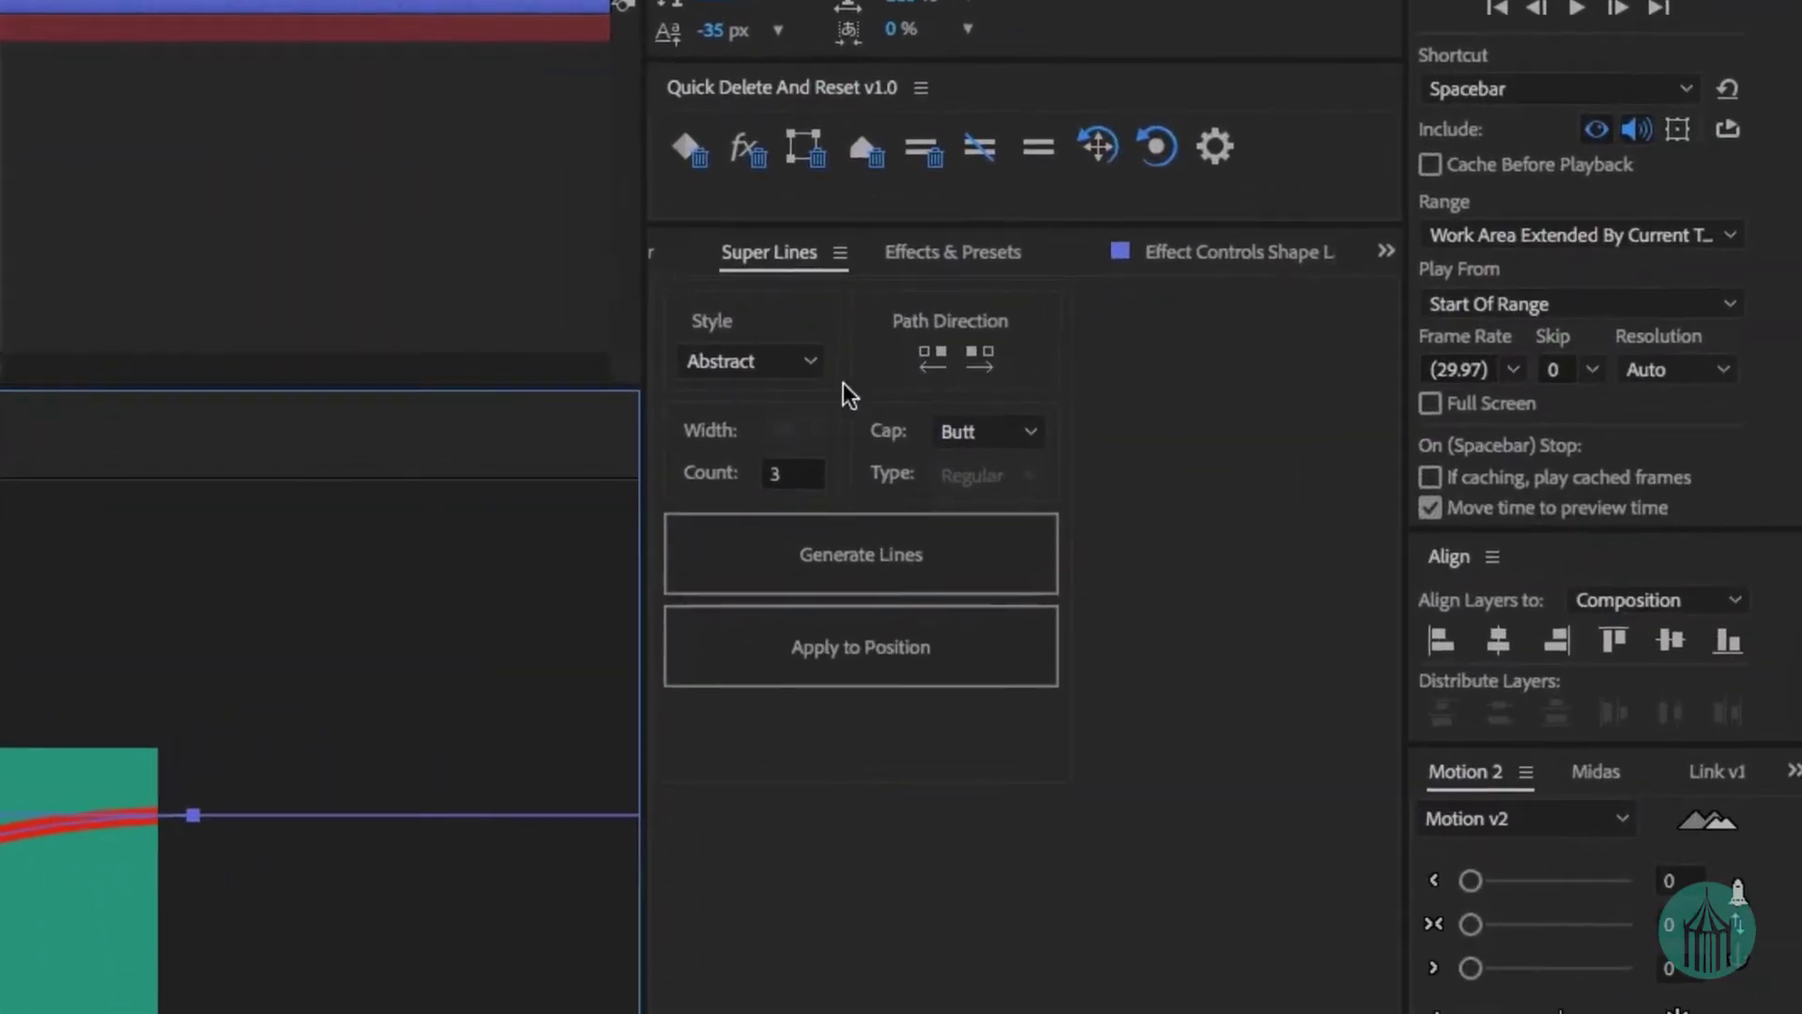
Set Count to 5 and Cap to Round, then generate the Abstract lines along the curve.
{"action": "double_click", "coordinate": [798, 475]}
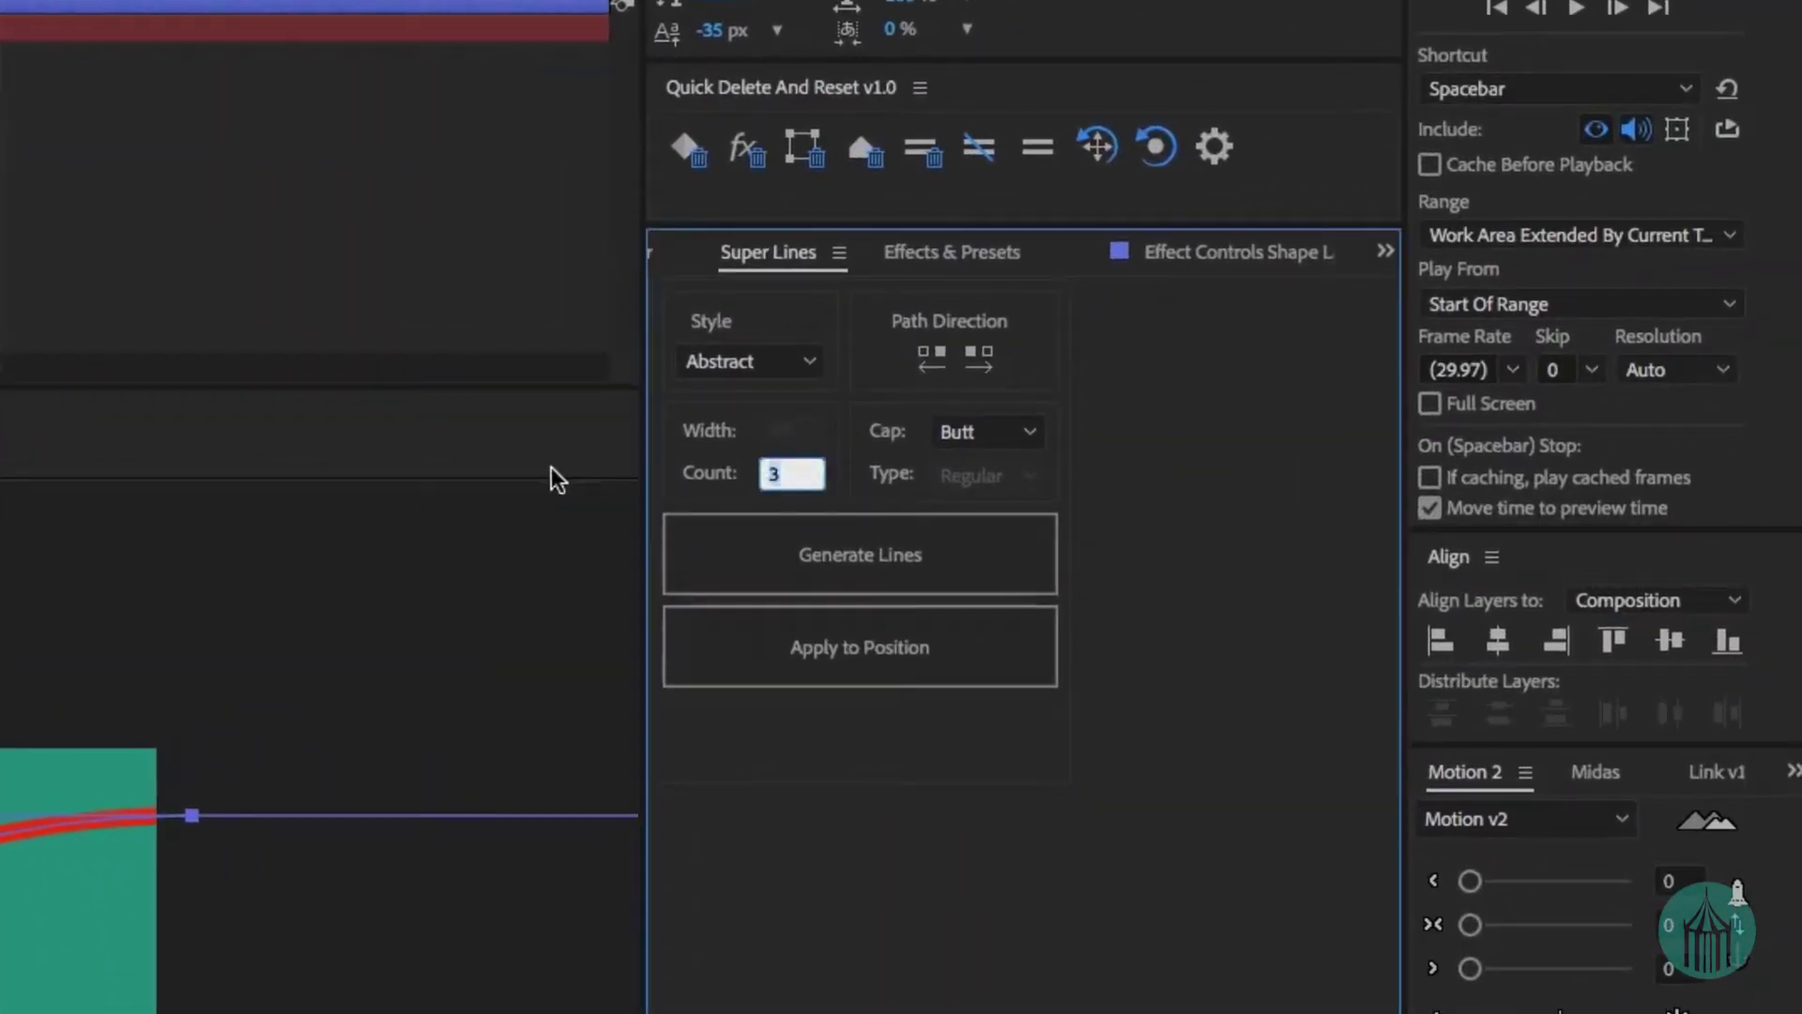
{"action": "type", "text": "5"}
{"action": "left_click", "coordinate": [1032, 433]}
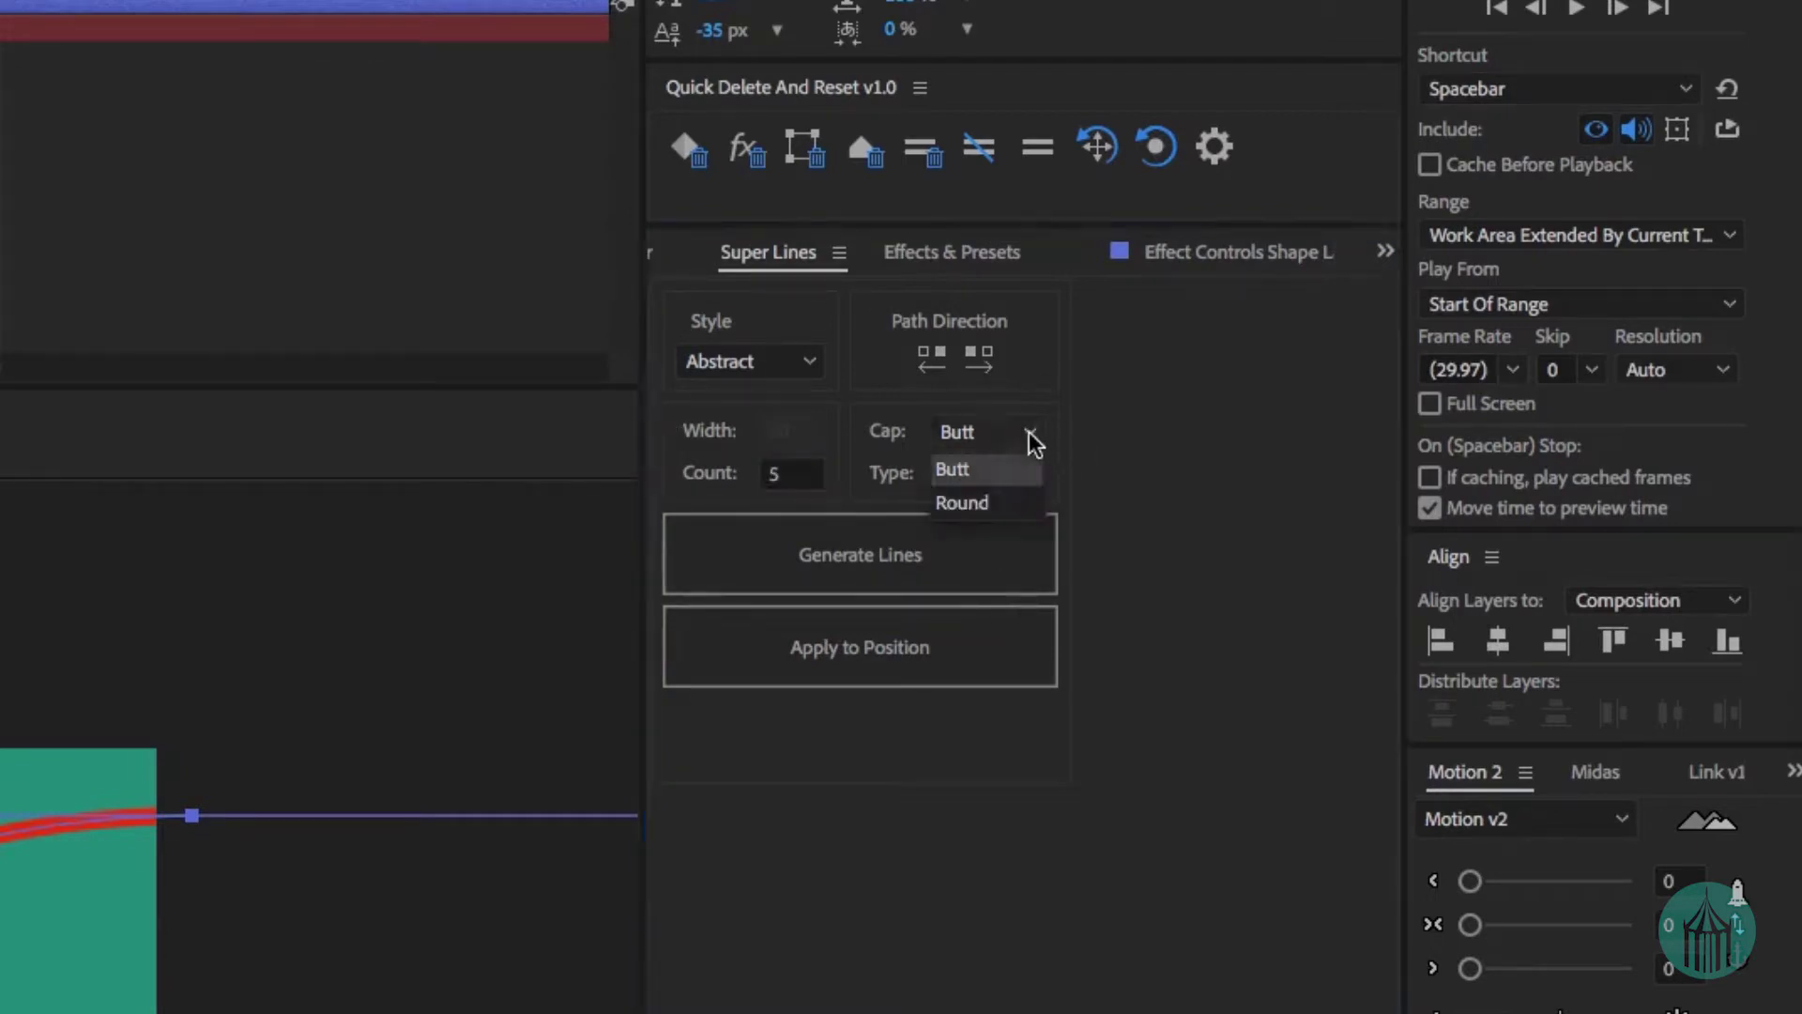
{"action": "left_click", "coordinate": [1037, 502]}
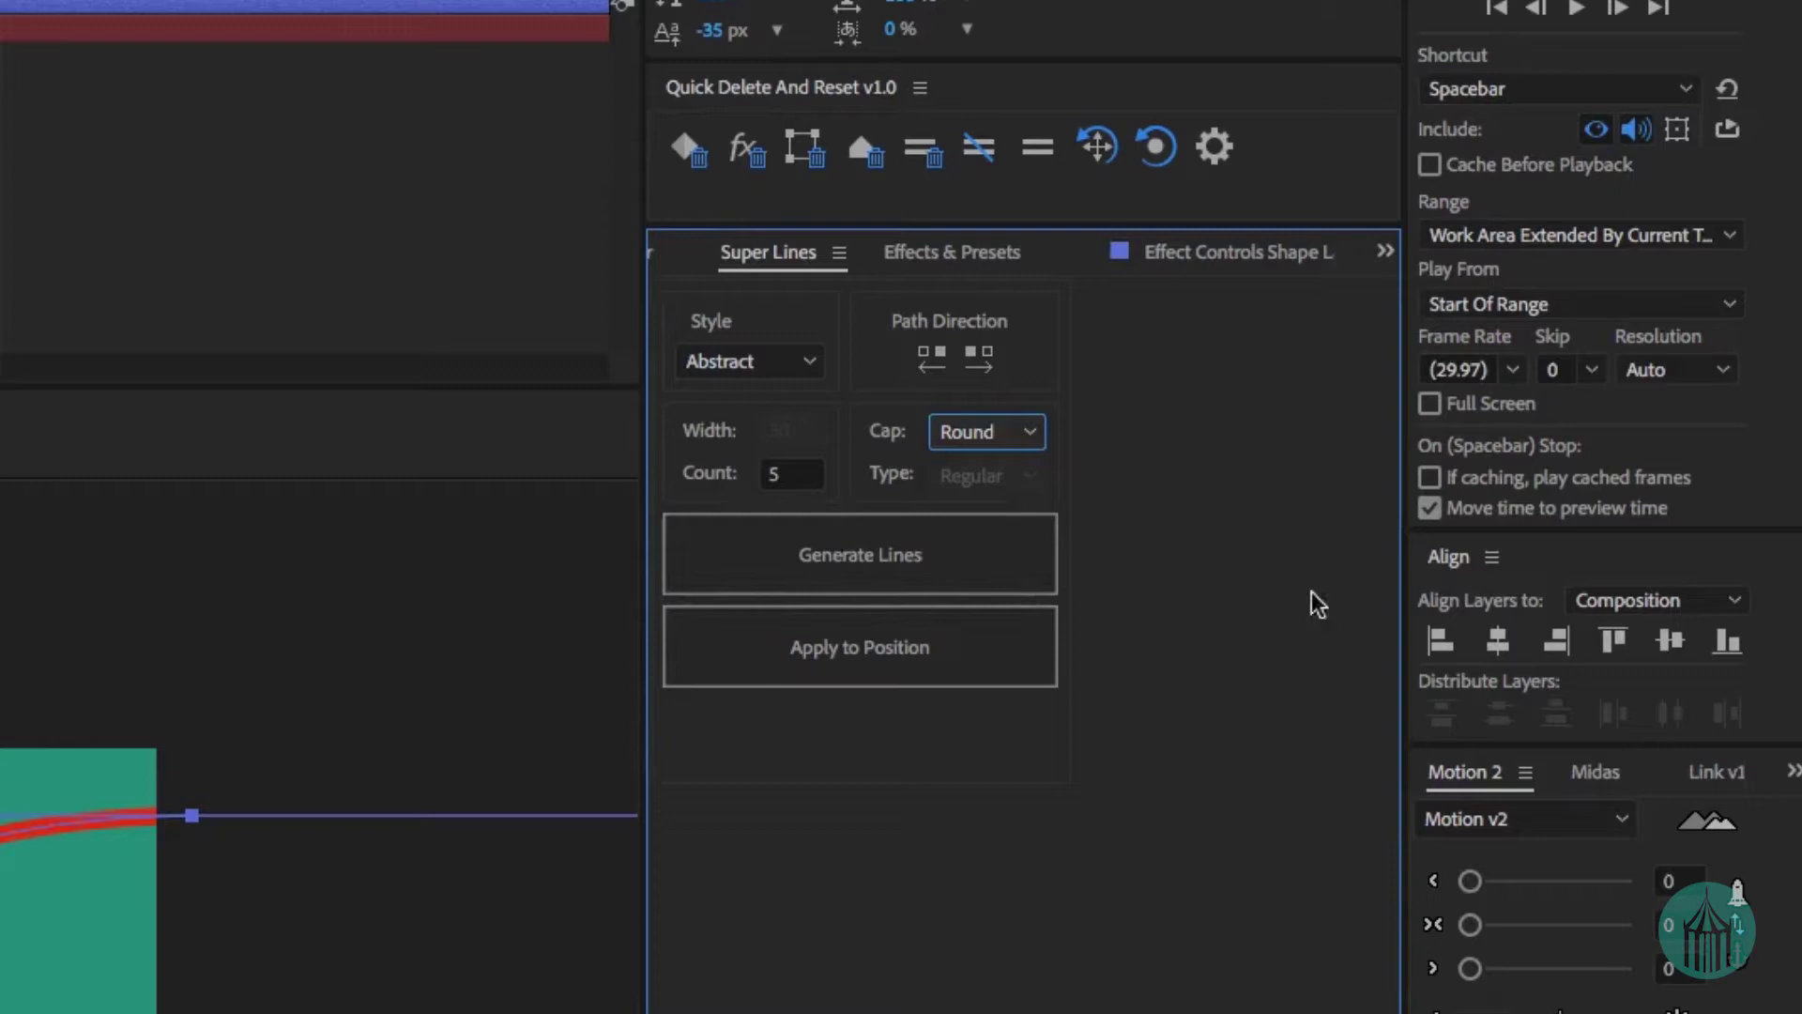
{"action": "left_click", "coordinate": [966, 558]}
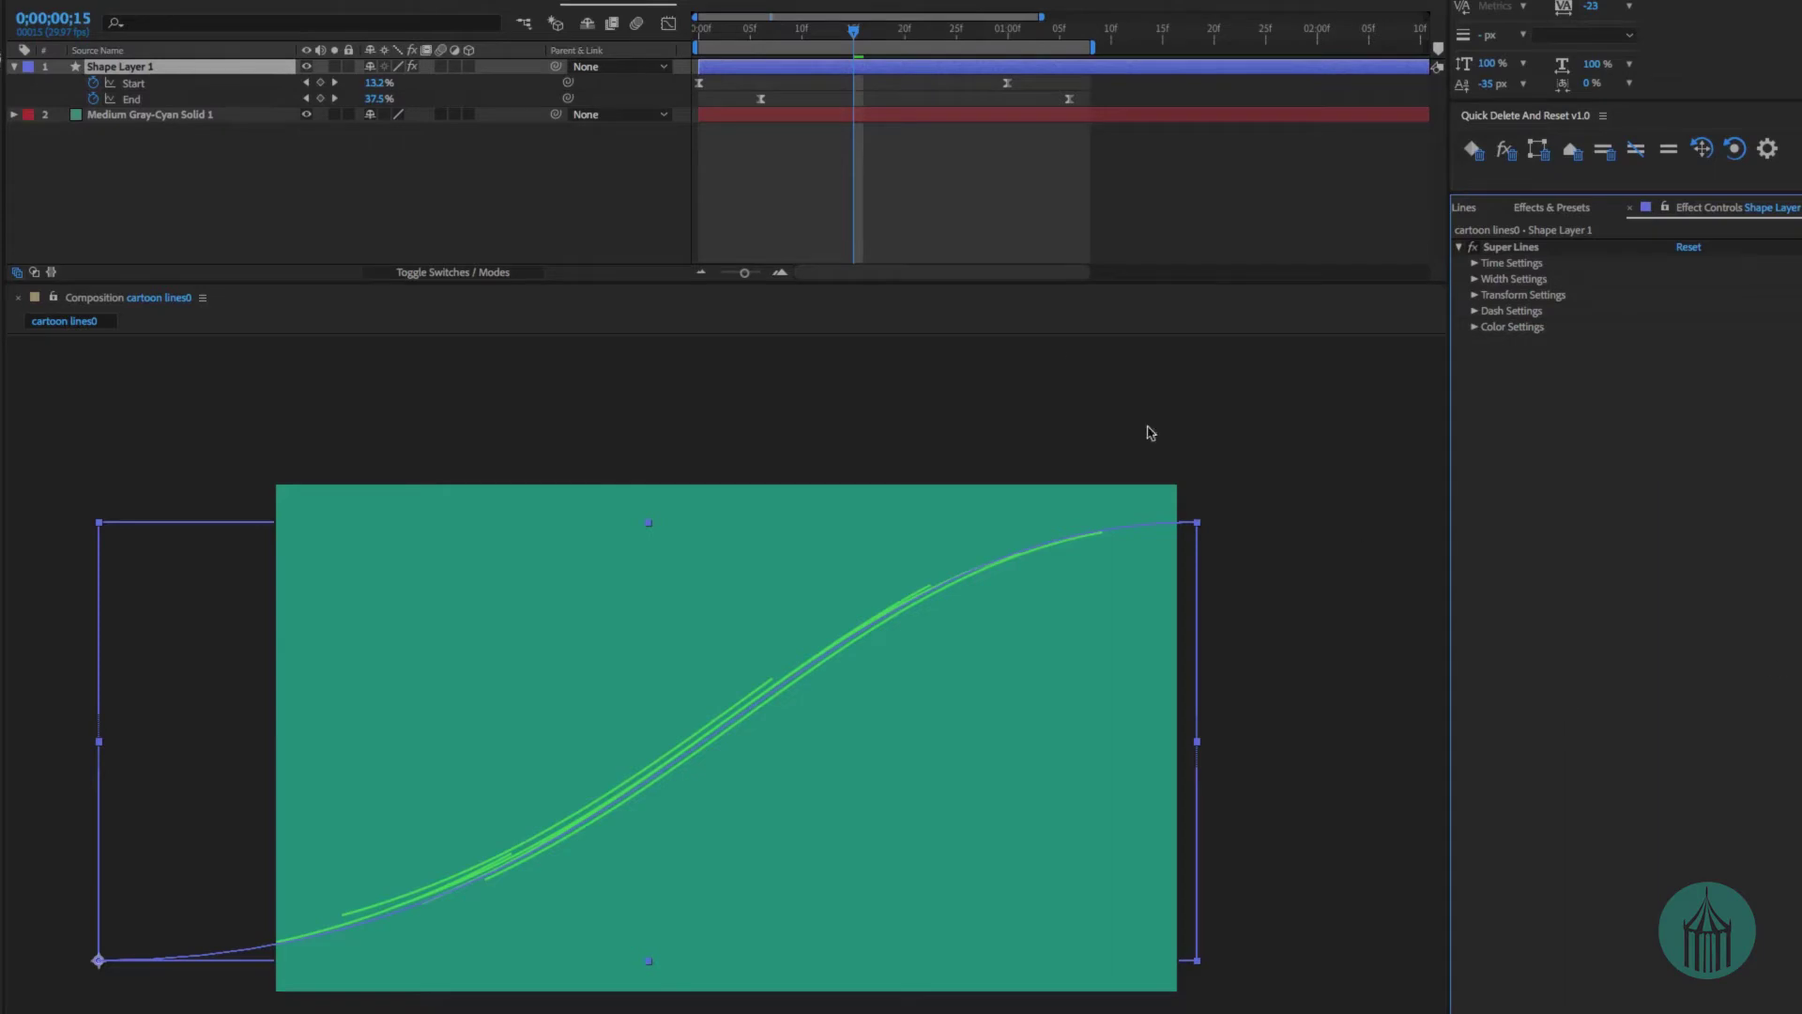
{"action": "left_click_drag", "start_coordinate": [820, 40], "coordinate": [668, 37]}
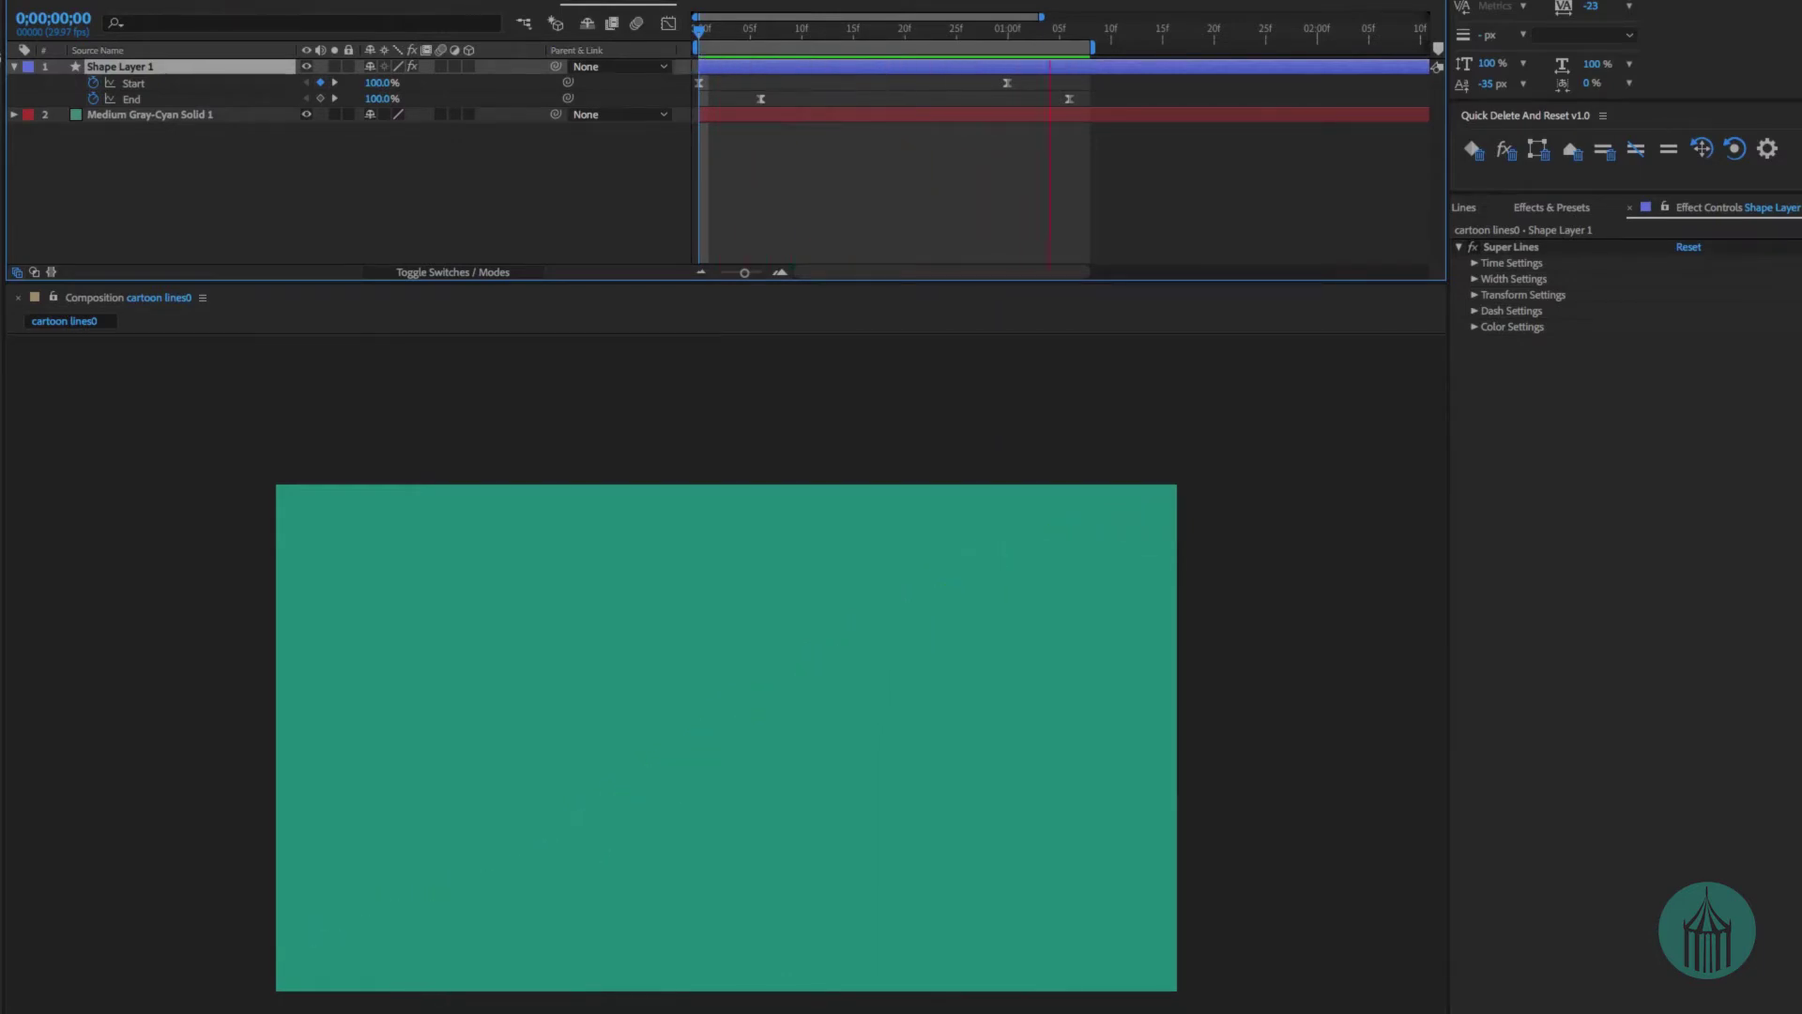
{"action": "key", "text": "space"}
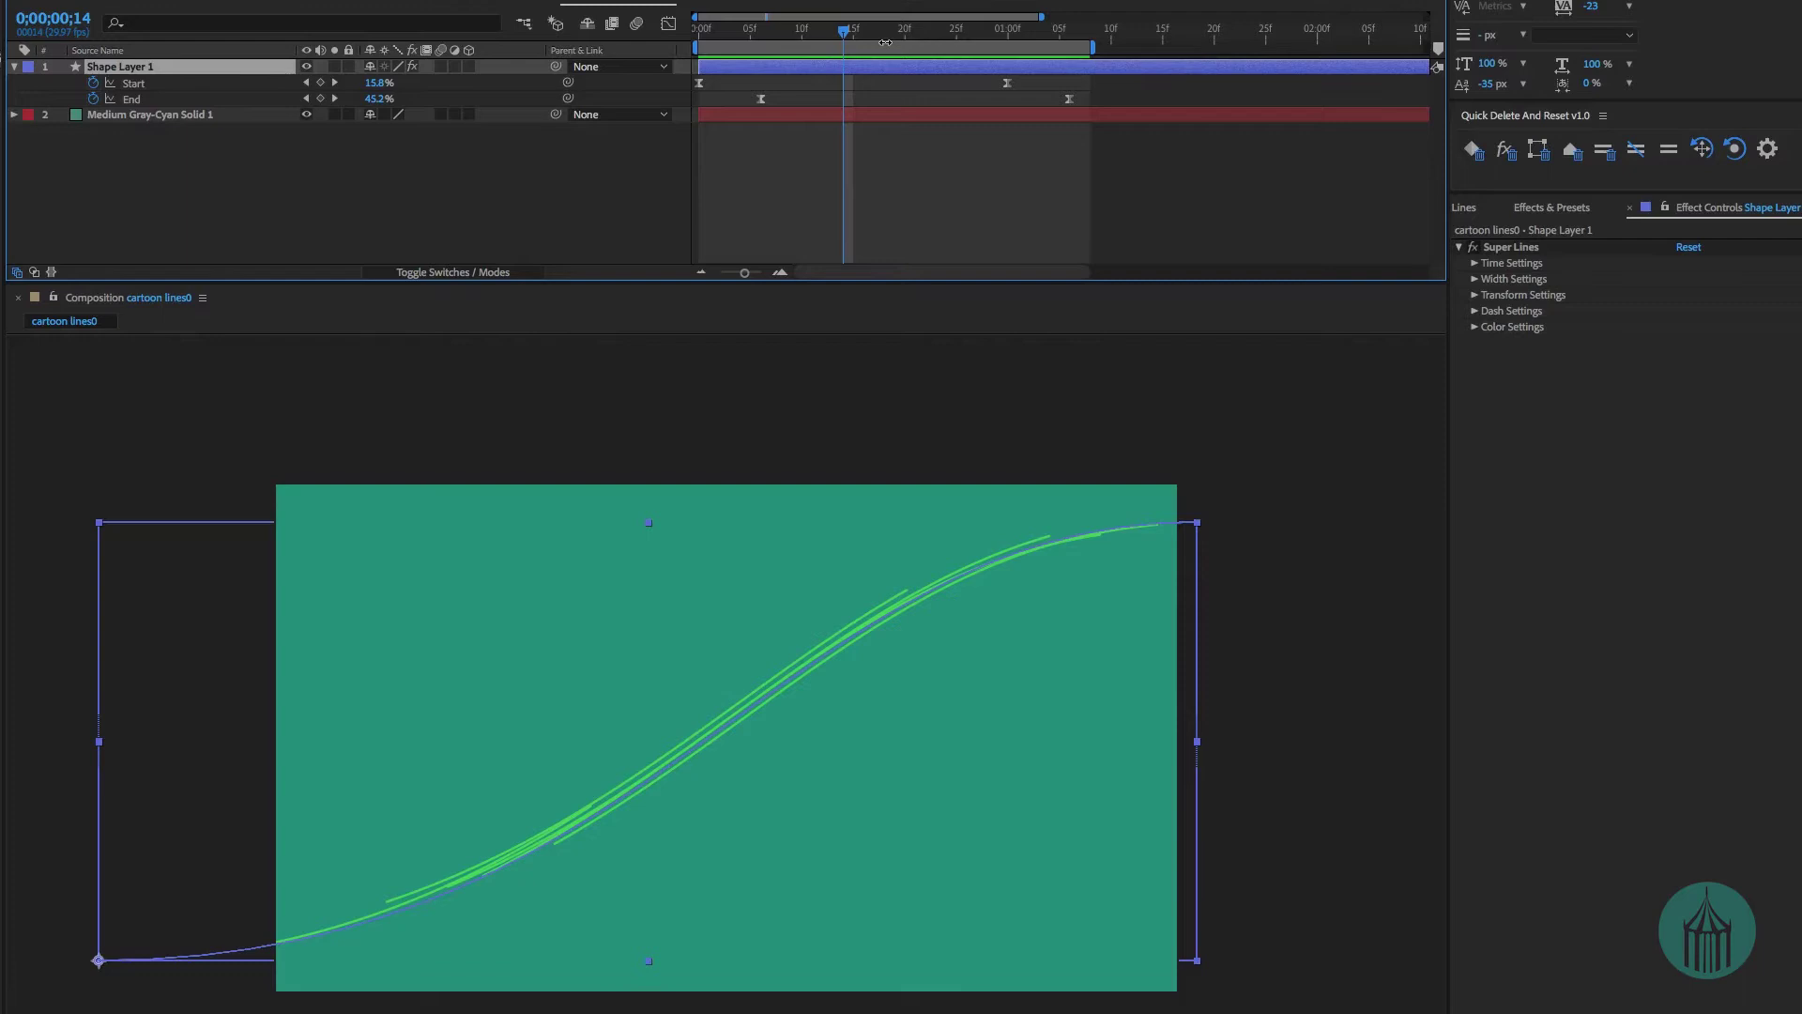
Scrub Width Random to 59.0 and Position Random to about 209, then preview the spread strokes.
{"action": "left_click", "coordinate": [1474, 263]}
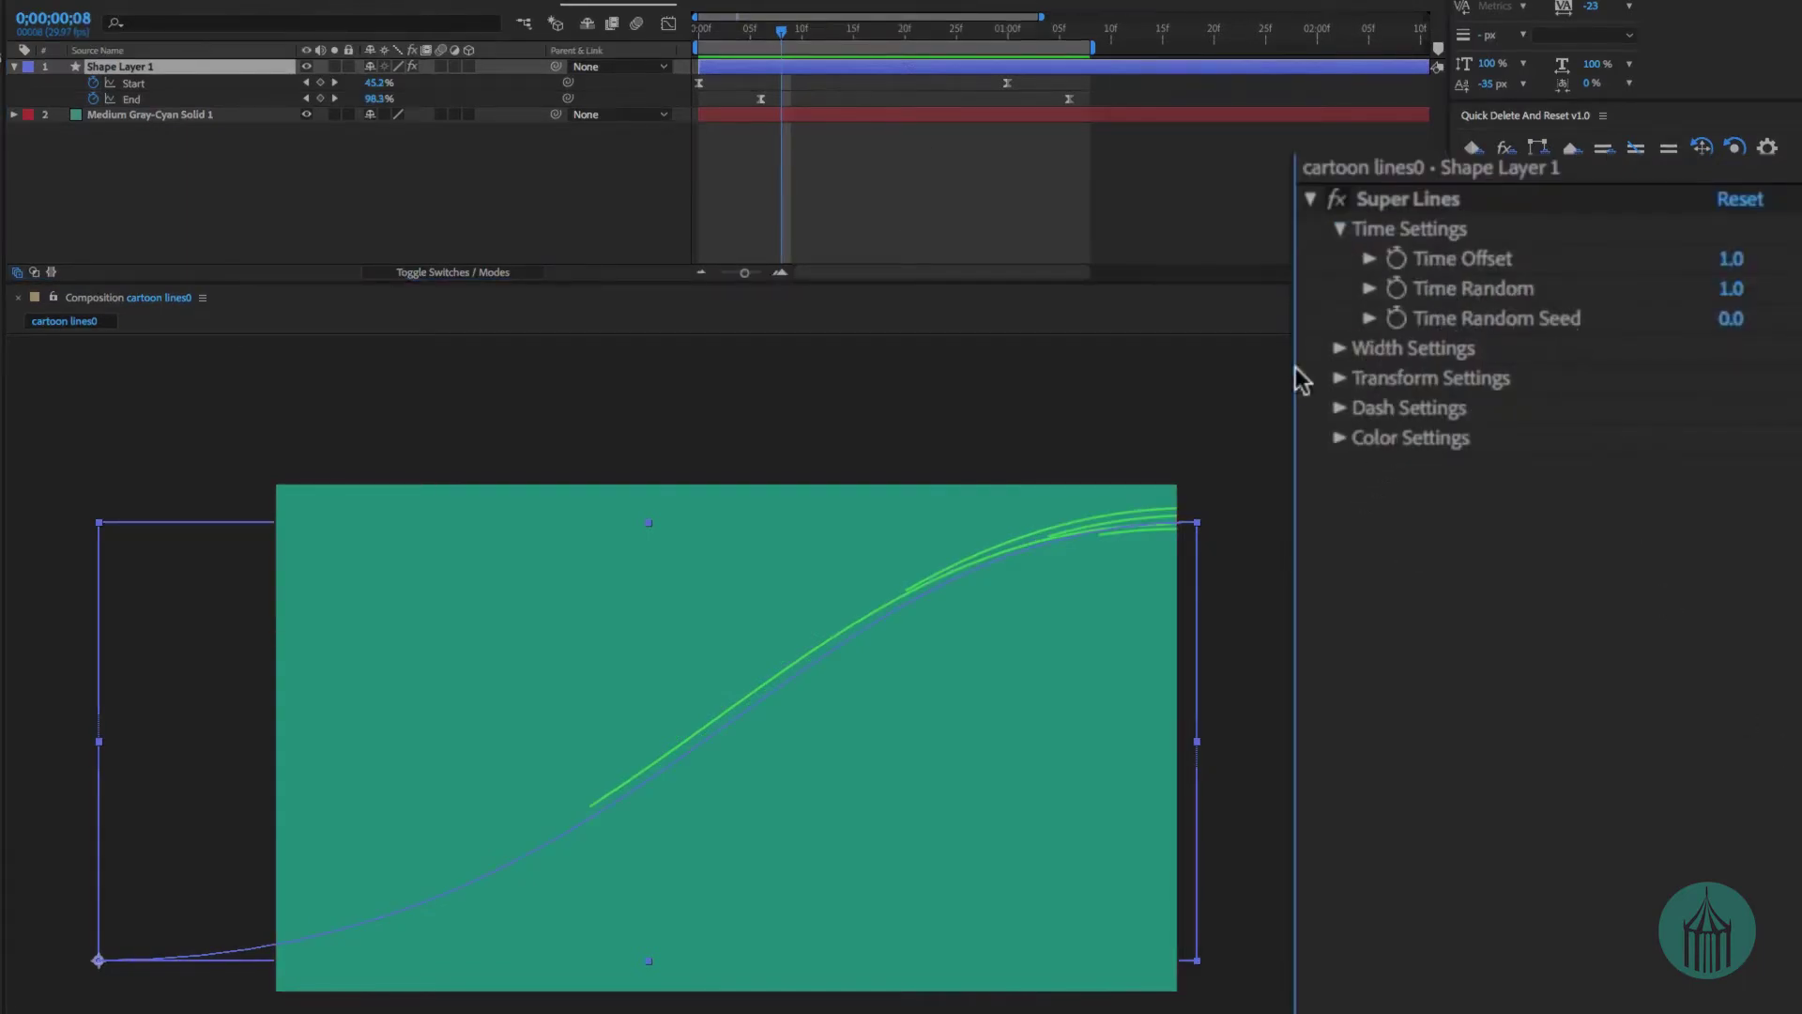
{"action": "left_click", "coordinate": [1340, 349]}
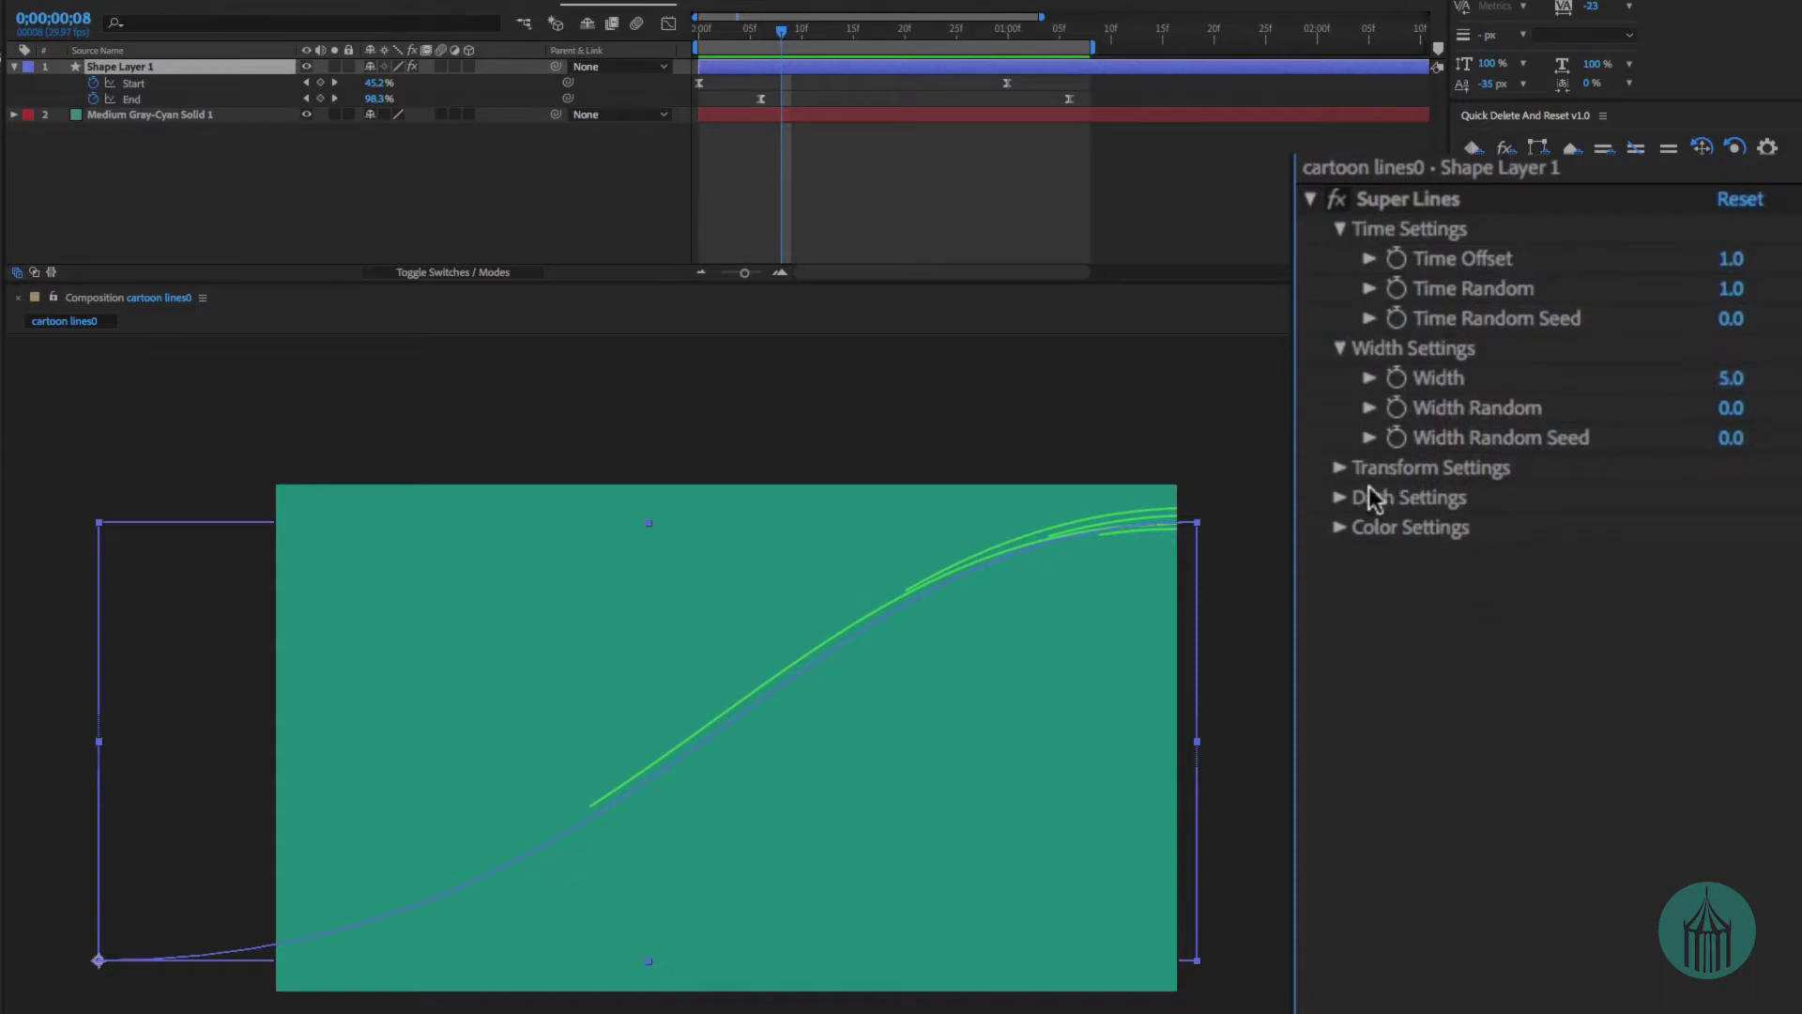
{"action": "left_click", "coordinate": [1340, 469]}
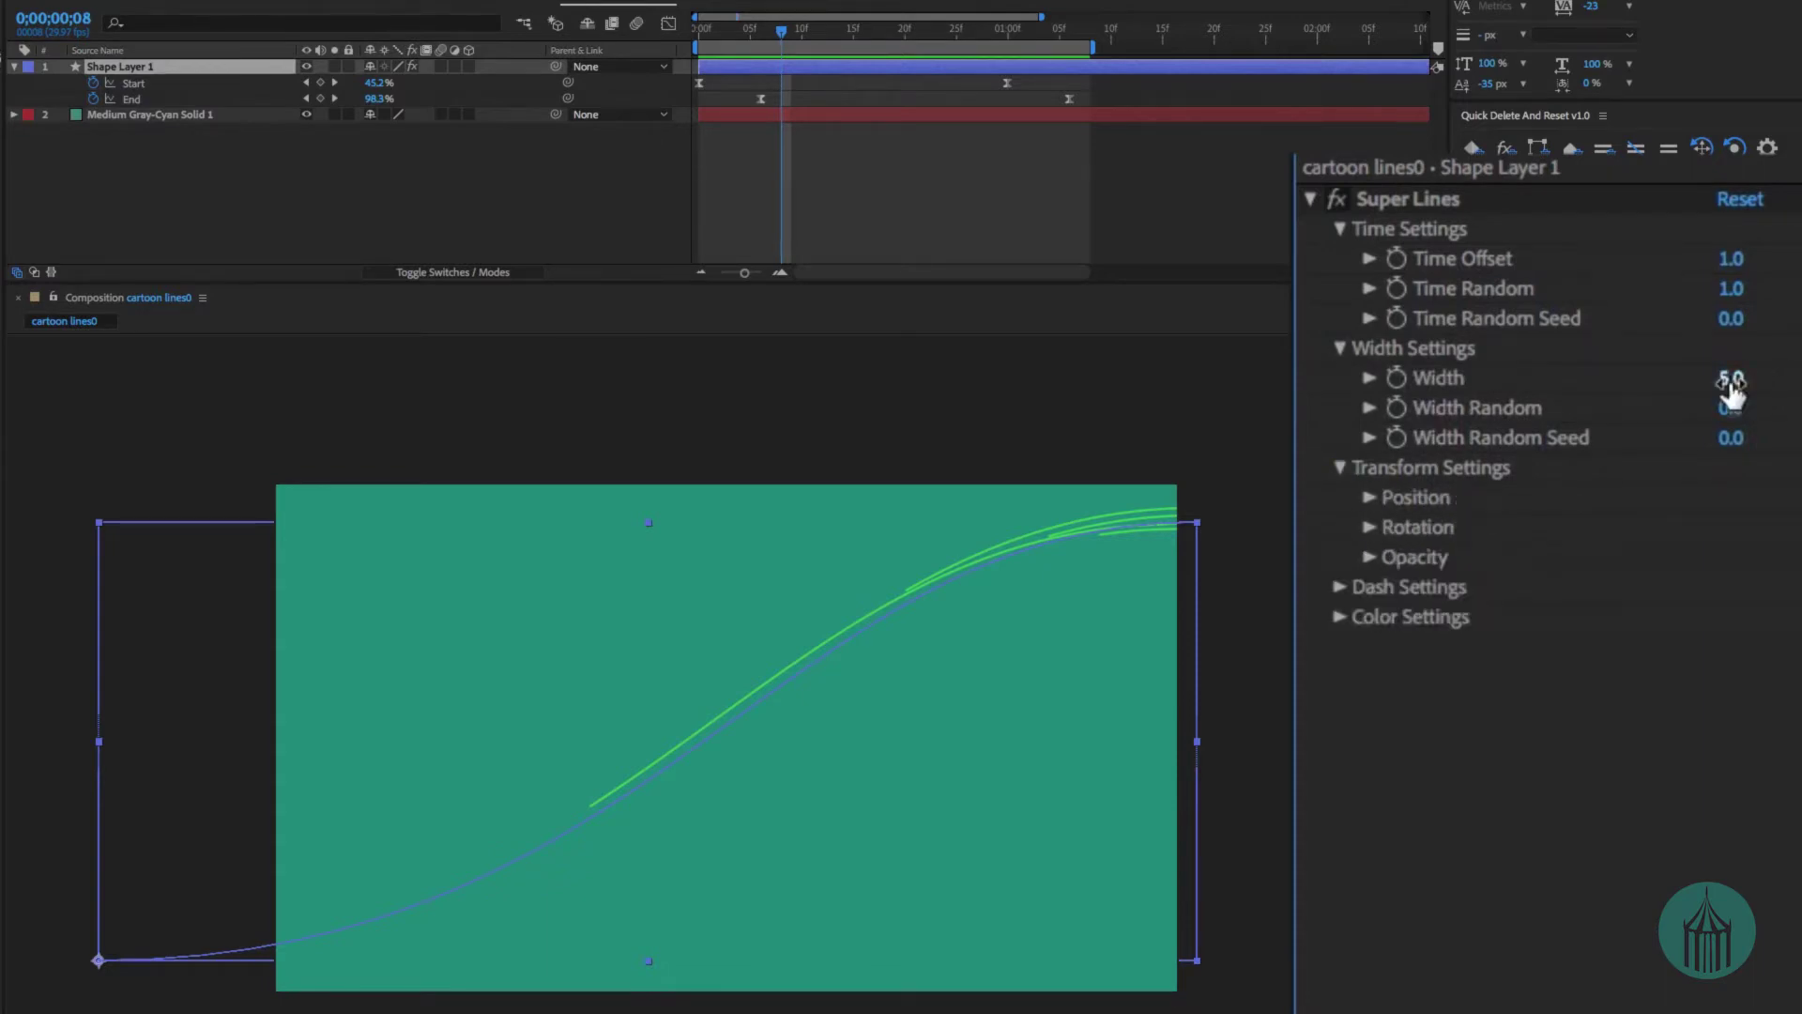
{"action": "mouse_move", "coordinate": [1732, 378]}
{"action": "left_mouse_down"}
{"action": "mouse_move", "coordinate": [1786, 377]}
{"action": "mouse_move", "coordinate": [1765, 407]}
{"action": "mouse_move", "coordinate": [1788, 407]}
{"action": "mouse_move", "coordinate": [1769, 408]}
{"action": "left_mouse_up"}
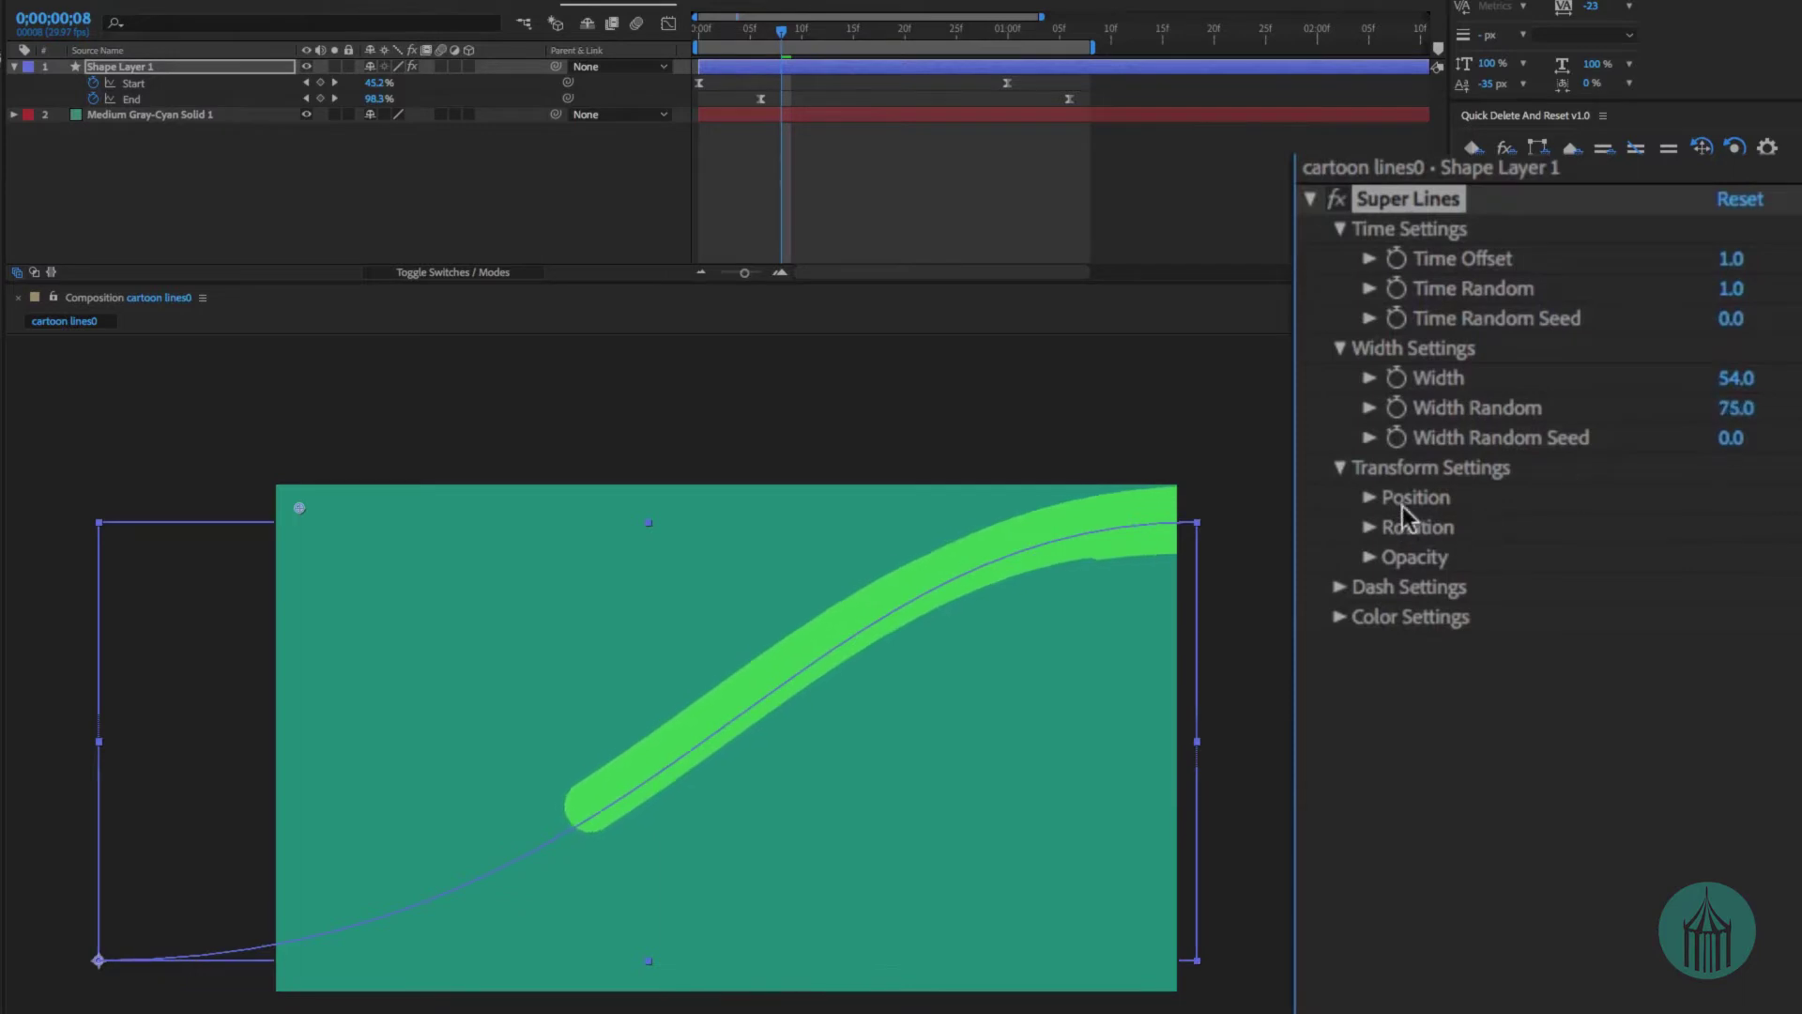
{"action": "left_click", "coordinate": [1370, 497]}
{"action": "left_click_drag", "start_coordinate": [1778, 527], "coordinate": [1791, 526]}
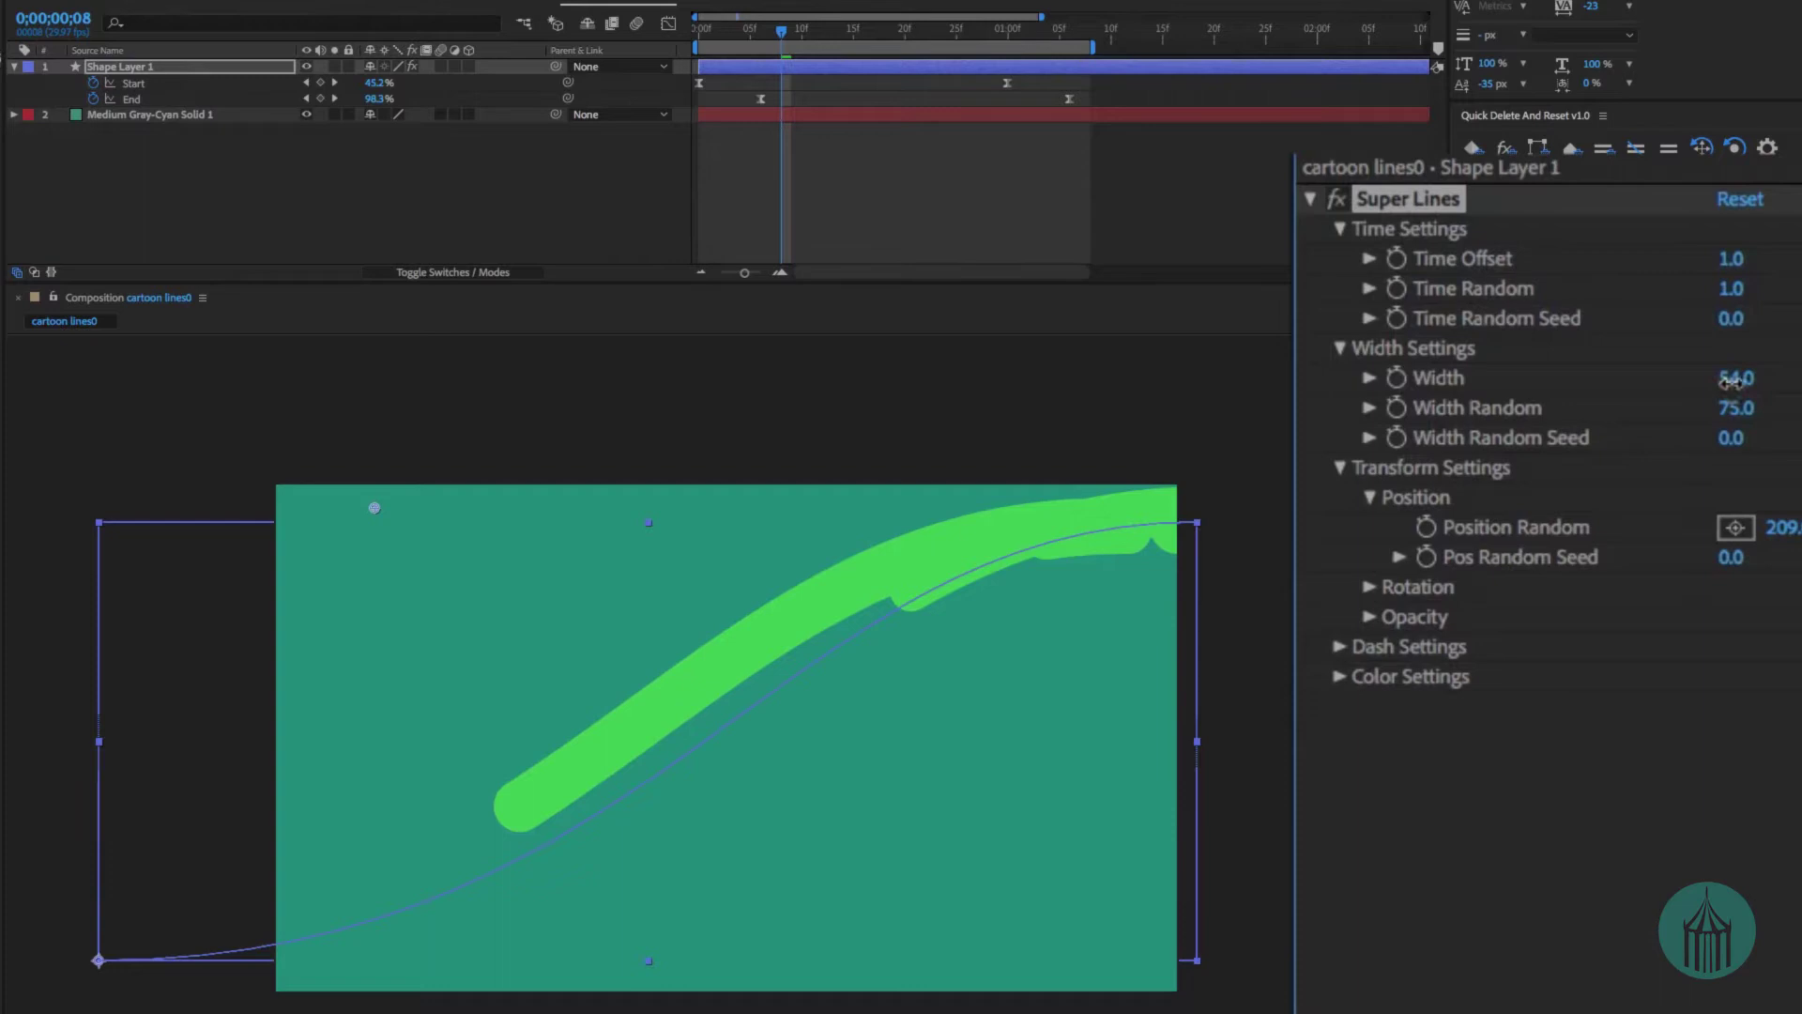
{"action": "mouse_move", "coordinate": [1732, 380]}
{"action": "left_mouse_down"}
{"action": "mouse_move", "coordinate": [1629, 393]}
{"action": "mouse_move", "coordinate": [1795, 404]}
{"action": "mouse_move", "coordinate": [1725, 431]}
{"action": "left_mouse_up"}
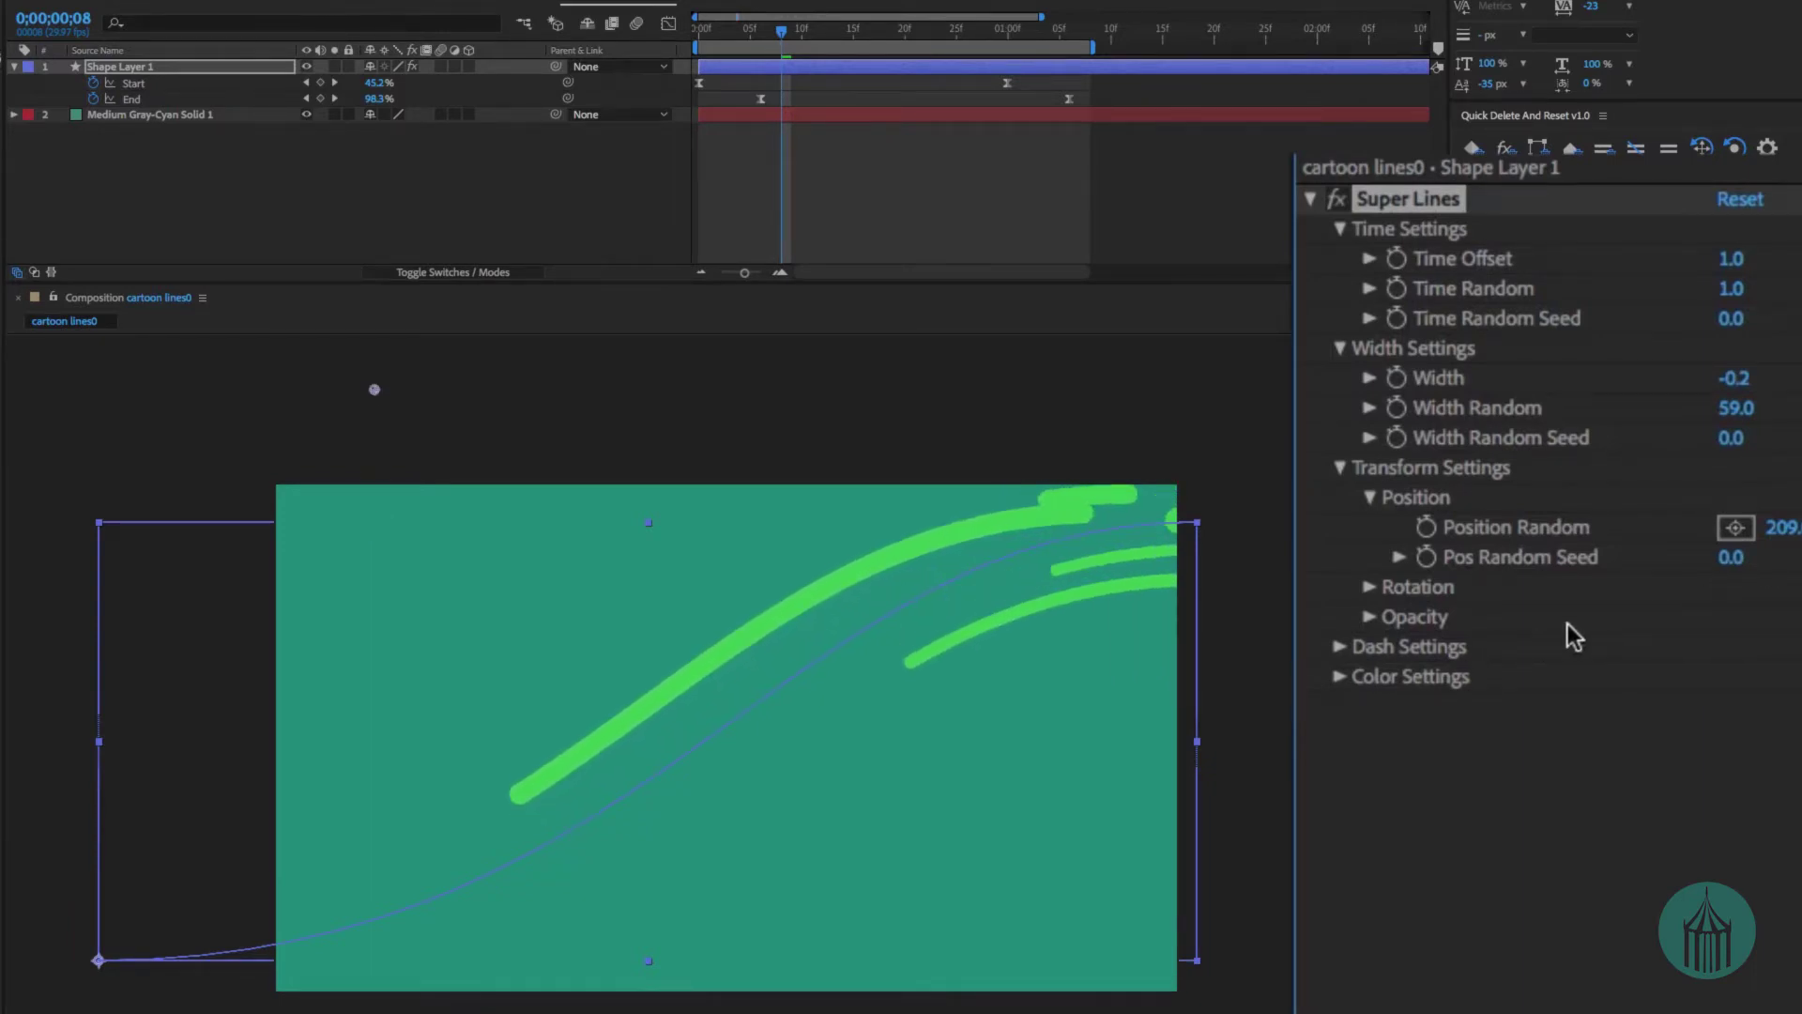
{"action": "key", "text": "space"}
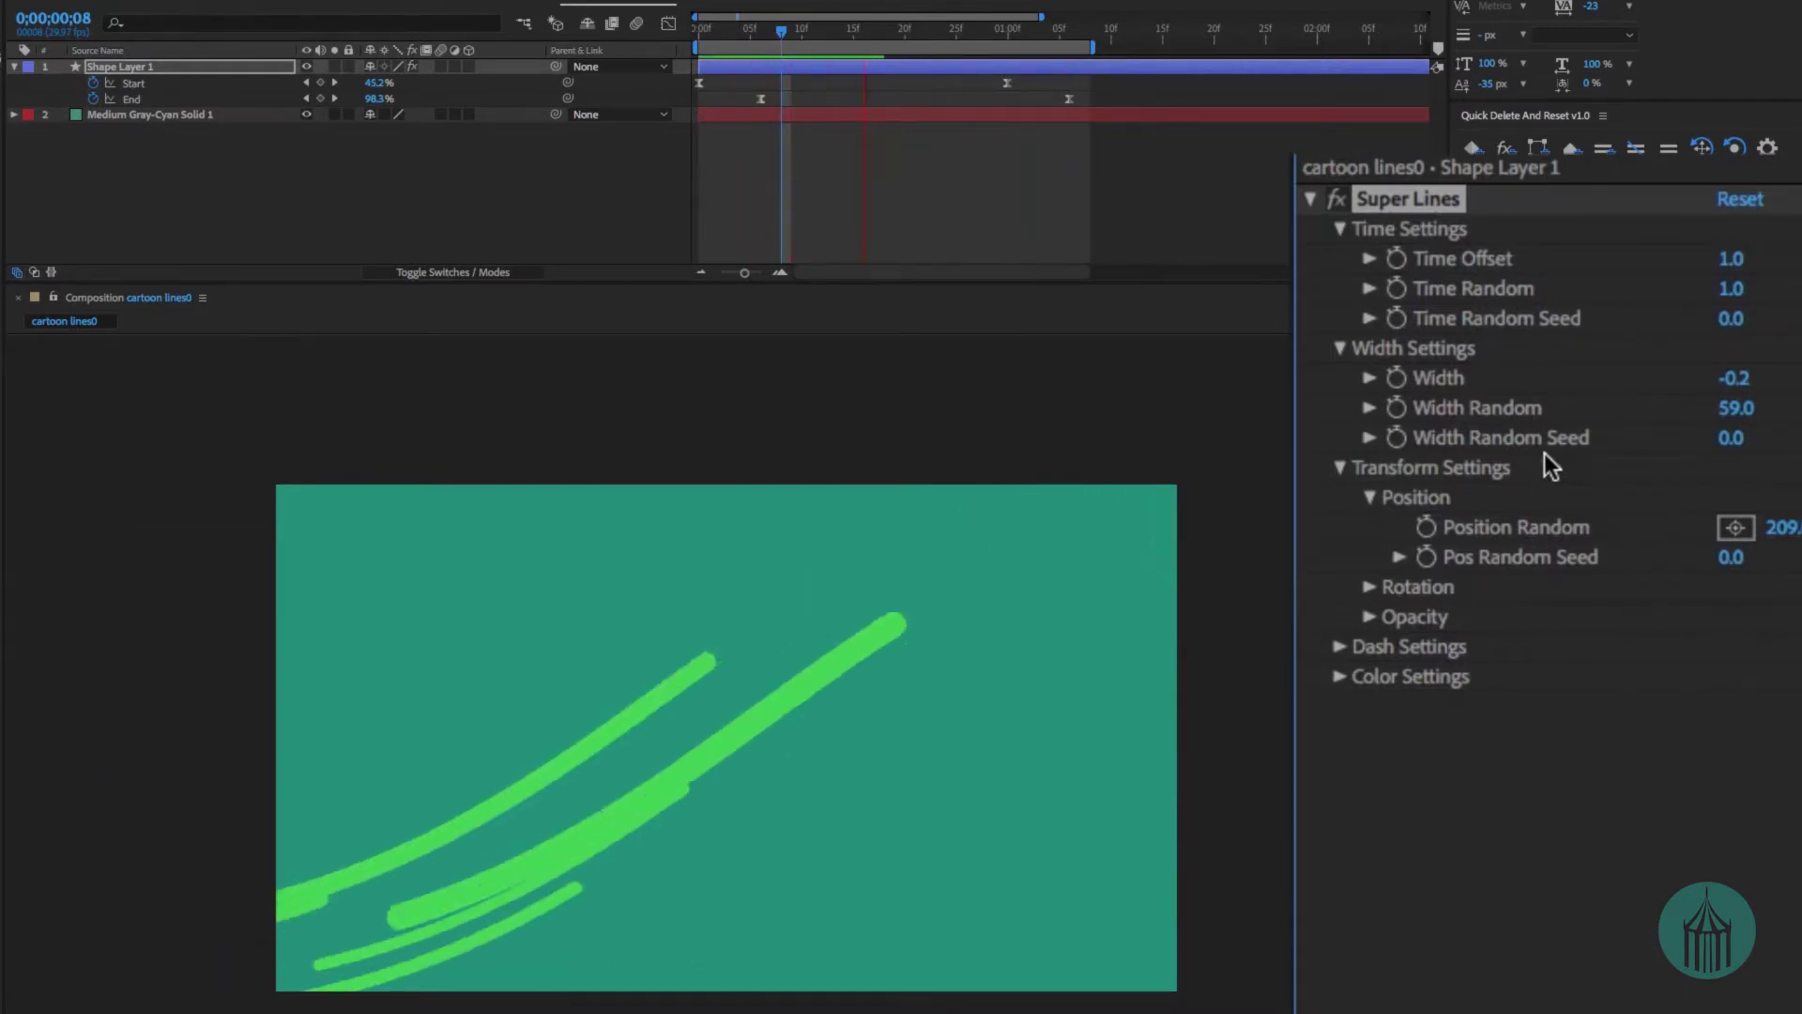
Change the Super Lines Color from green to pale lavender-blue B2C5E9 in the color picker.
{"action": "left_click", "coordinate": [1340, 677]}
{"action": "left_click", "coordinate": [1780, 706]}
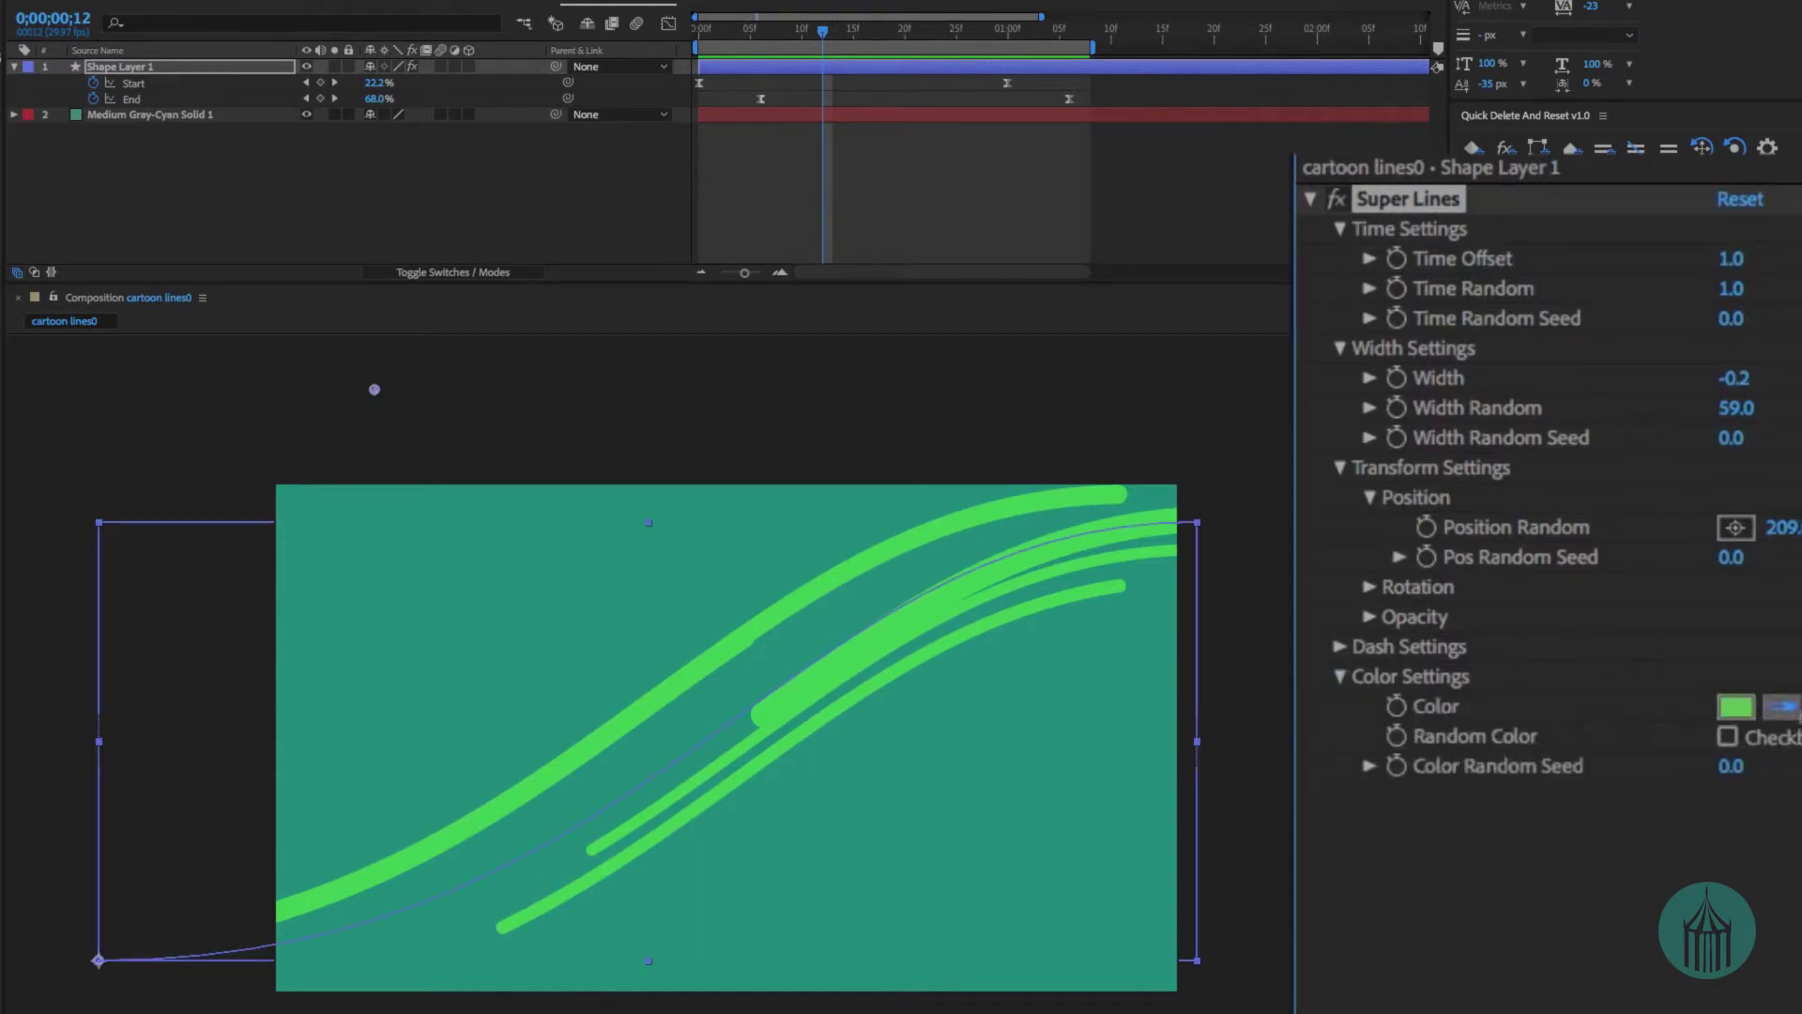
{"action": "left_click", "coordinate": [1736, 706]}
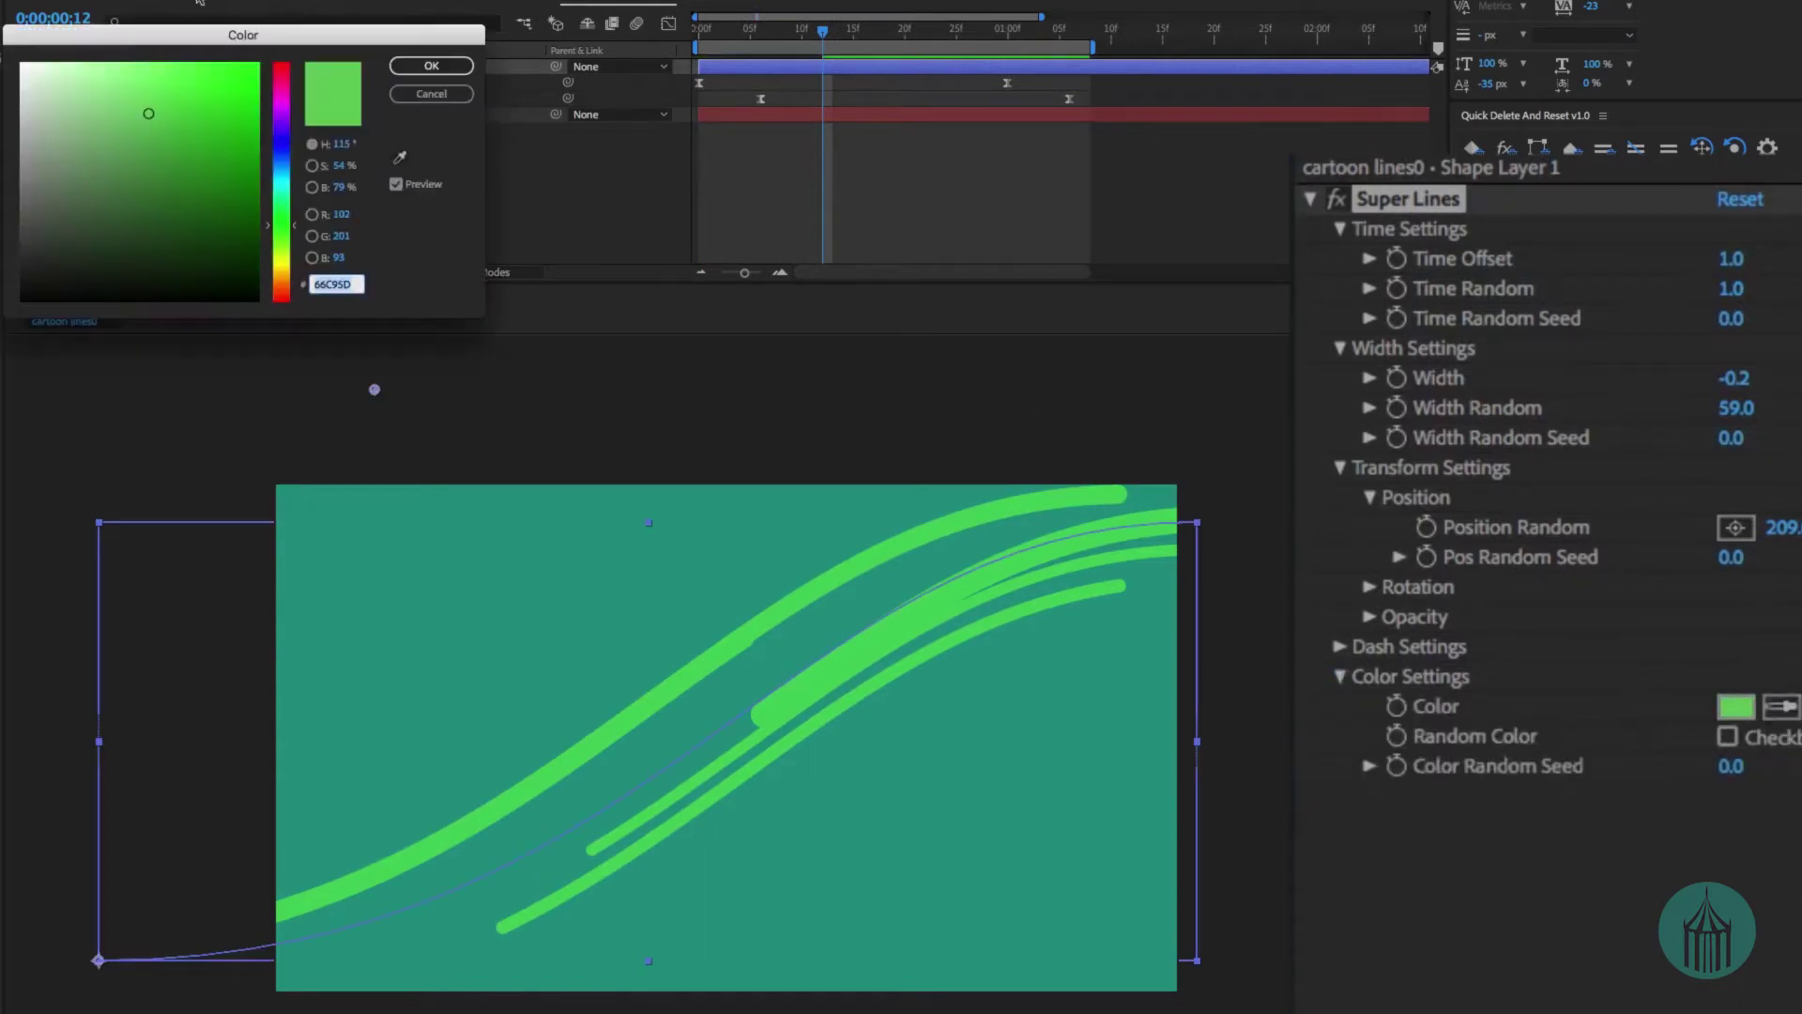
{"action": "left_click", "coordinate": [258, 172]}
{"action": "left_click", "coordinate": [283, 152]}
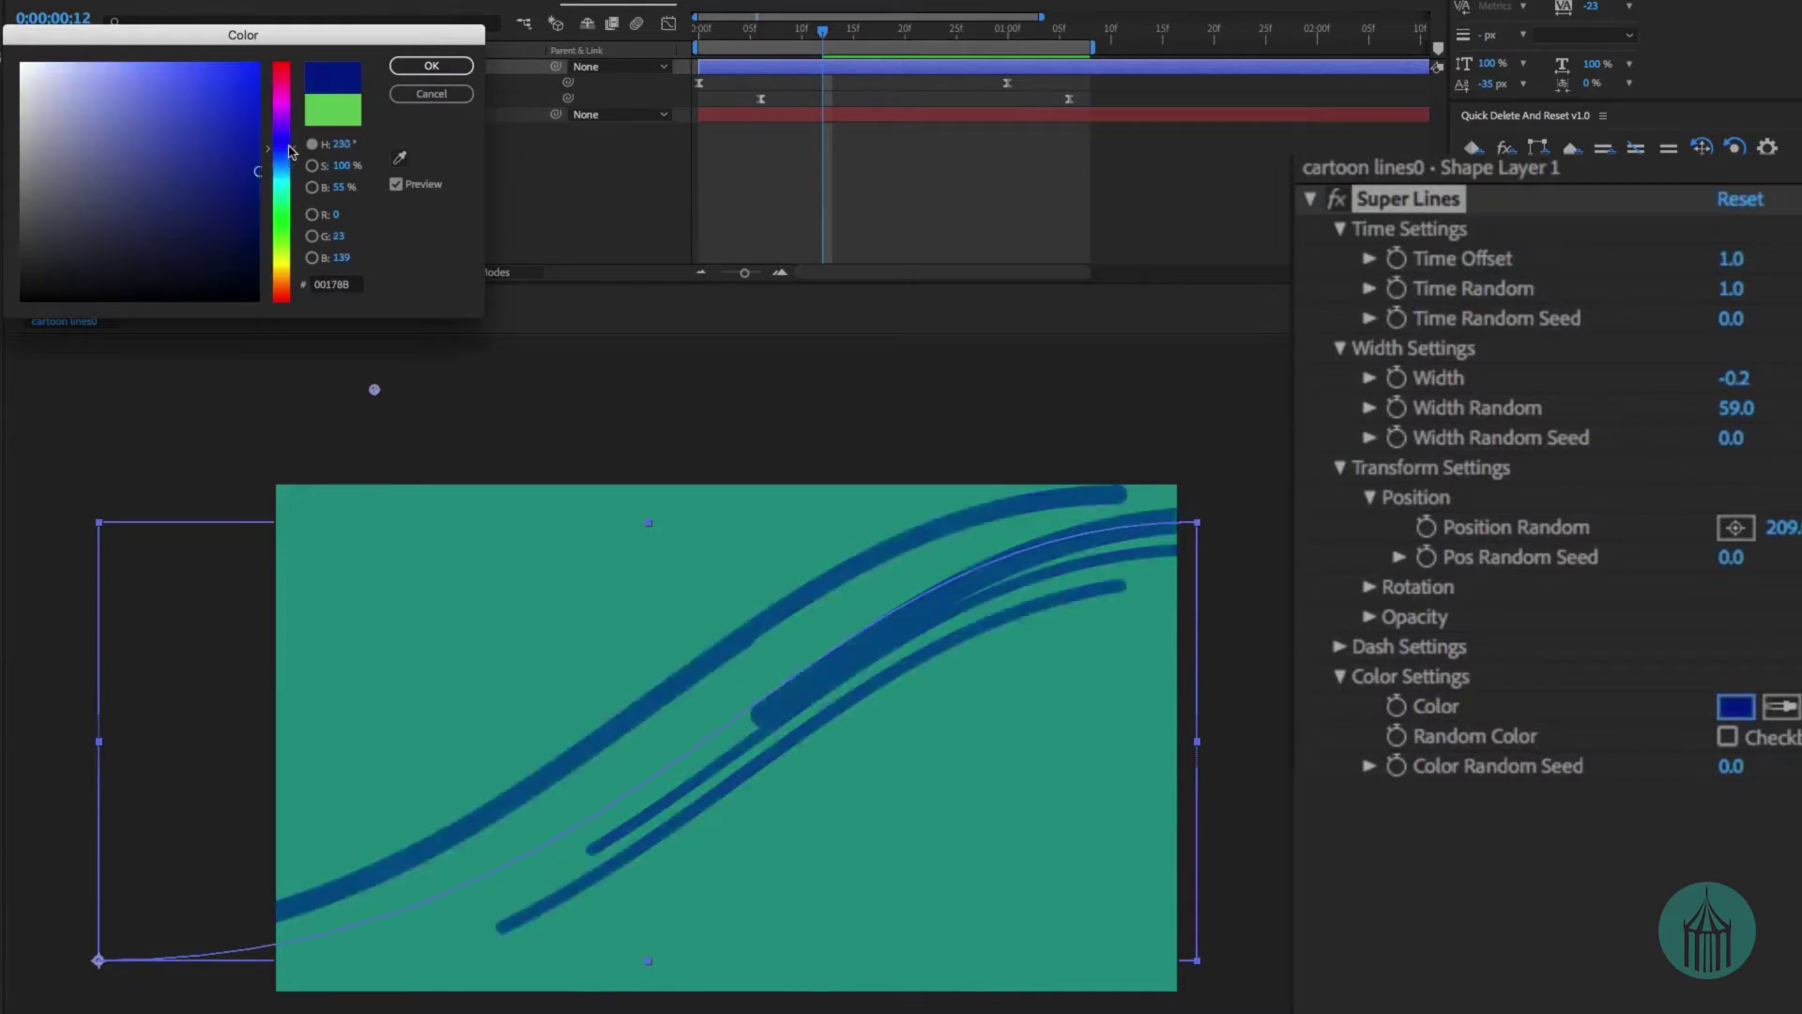
{"action": "mouse_move", "coordinate": [288, 153]}
{"action": "left_mouse_down"}
{"action": "mouse_move", "coordinate": [285, 178]}
{"action": "mouse_move", "coordinate": [272, 139]}
{"action": "mouse_move", "coordinate": [272, 156]}
{"action": "left_mouse_up"}
{"action": "left_click", "coordinate": [137, 94]}
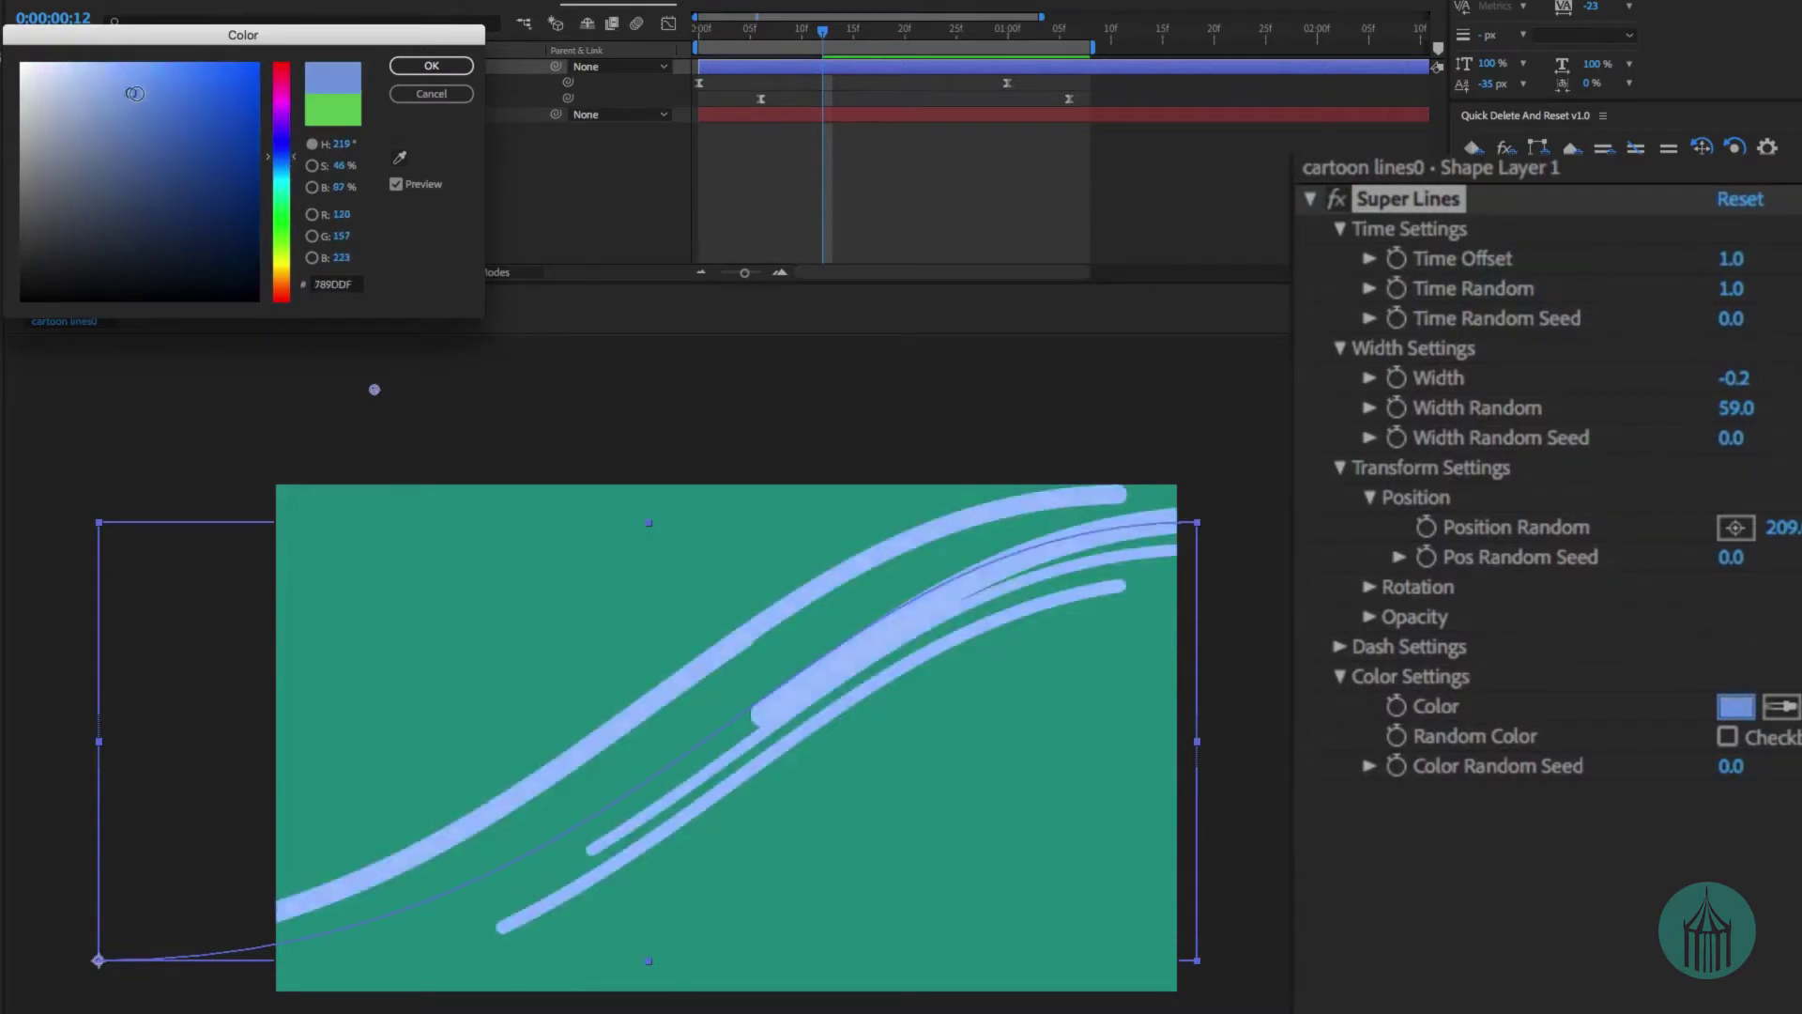
{"action": "left_click", "coordinate": [77, 84]}
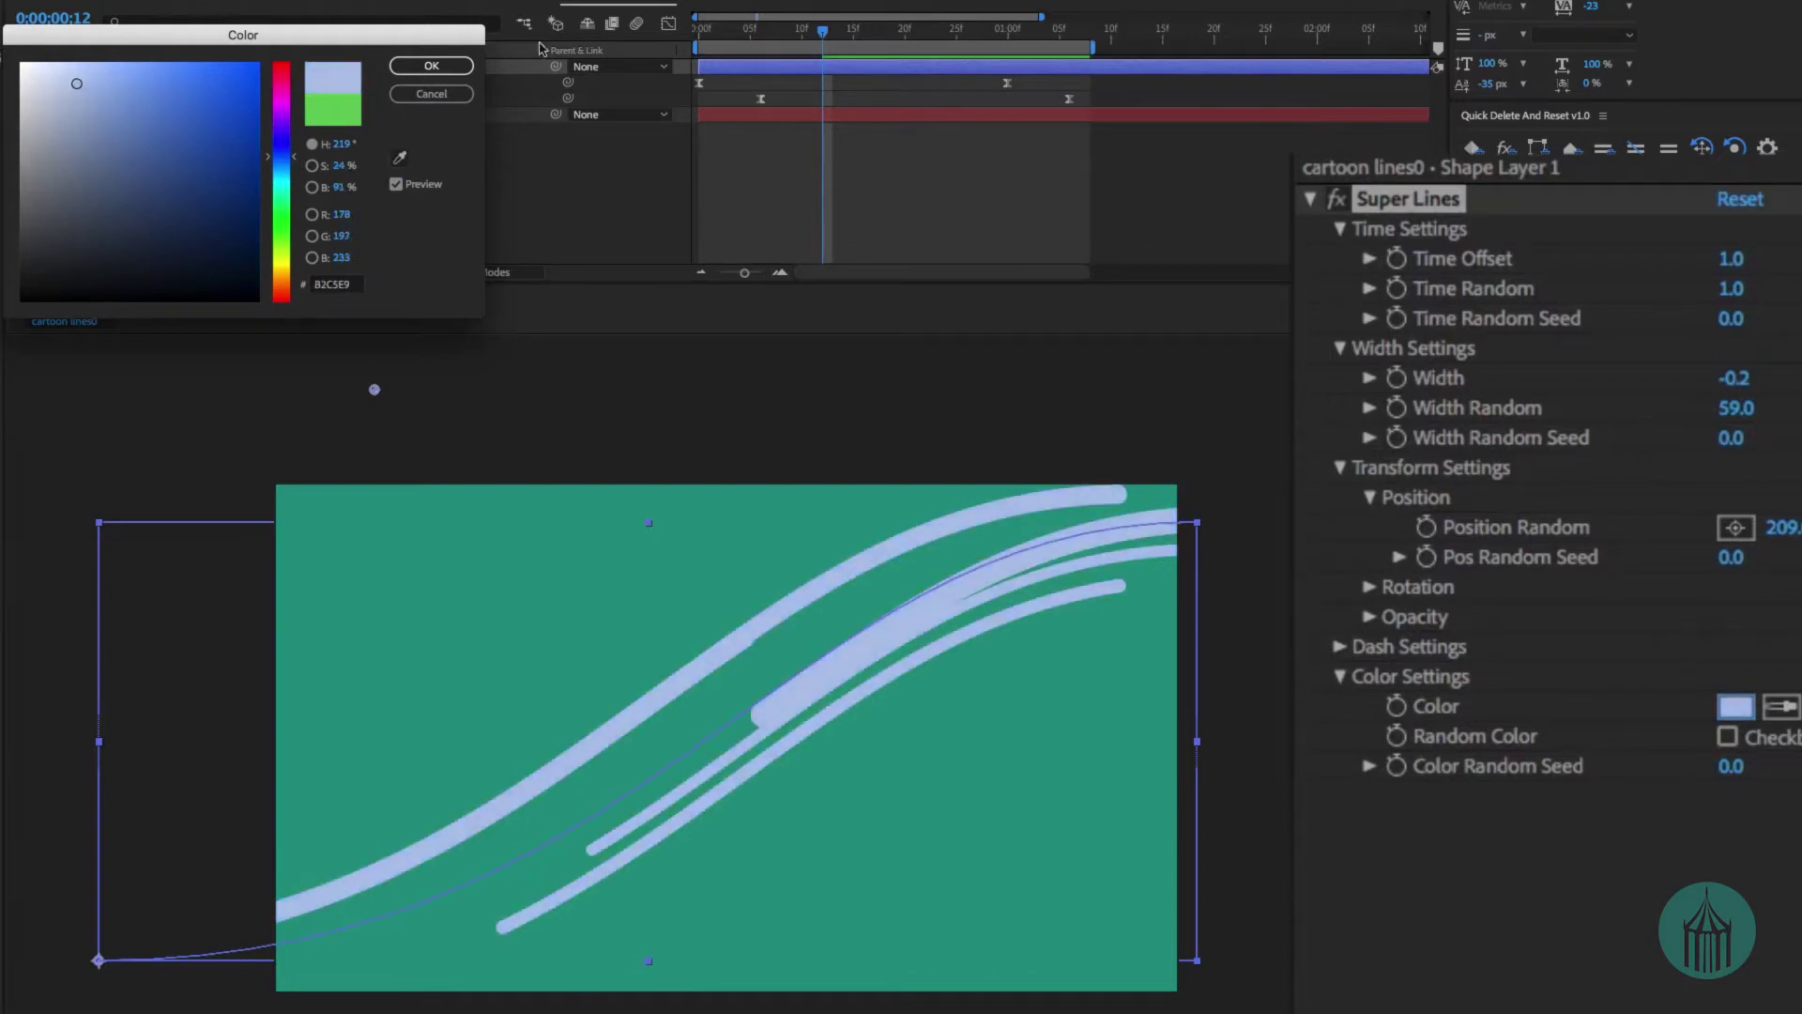
{"action": "left_click", "coordinate": [432, 66]}
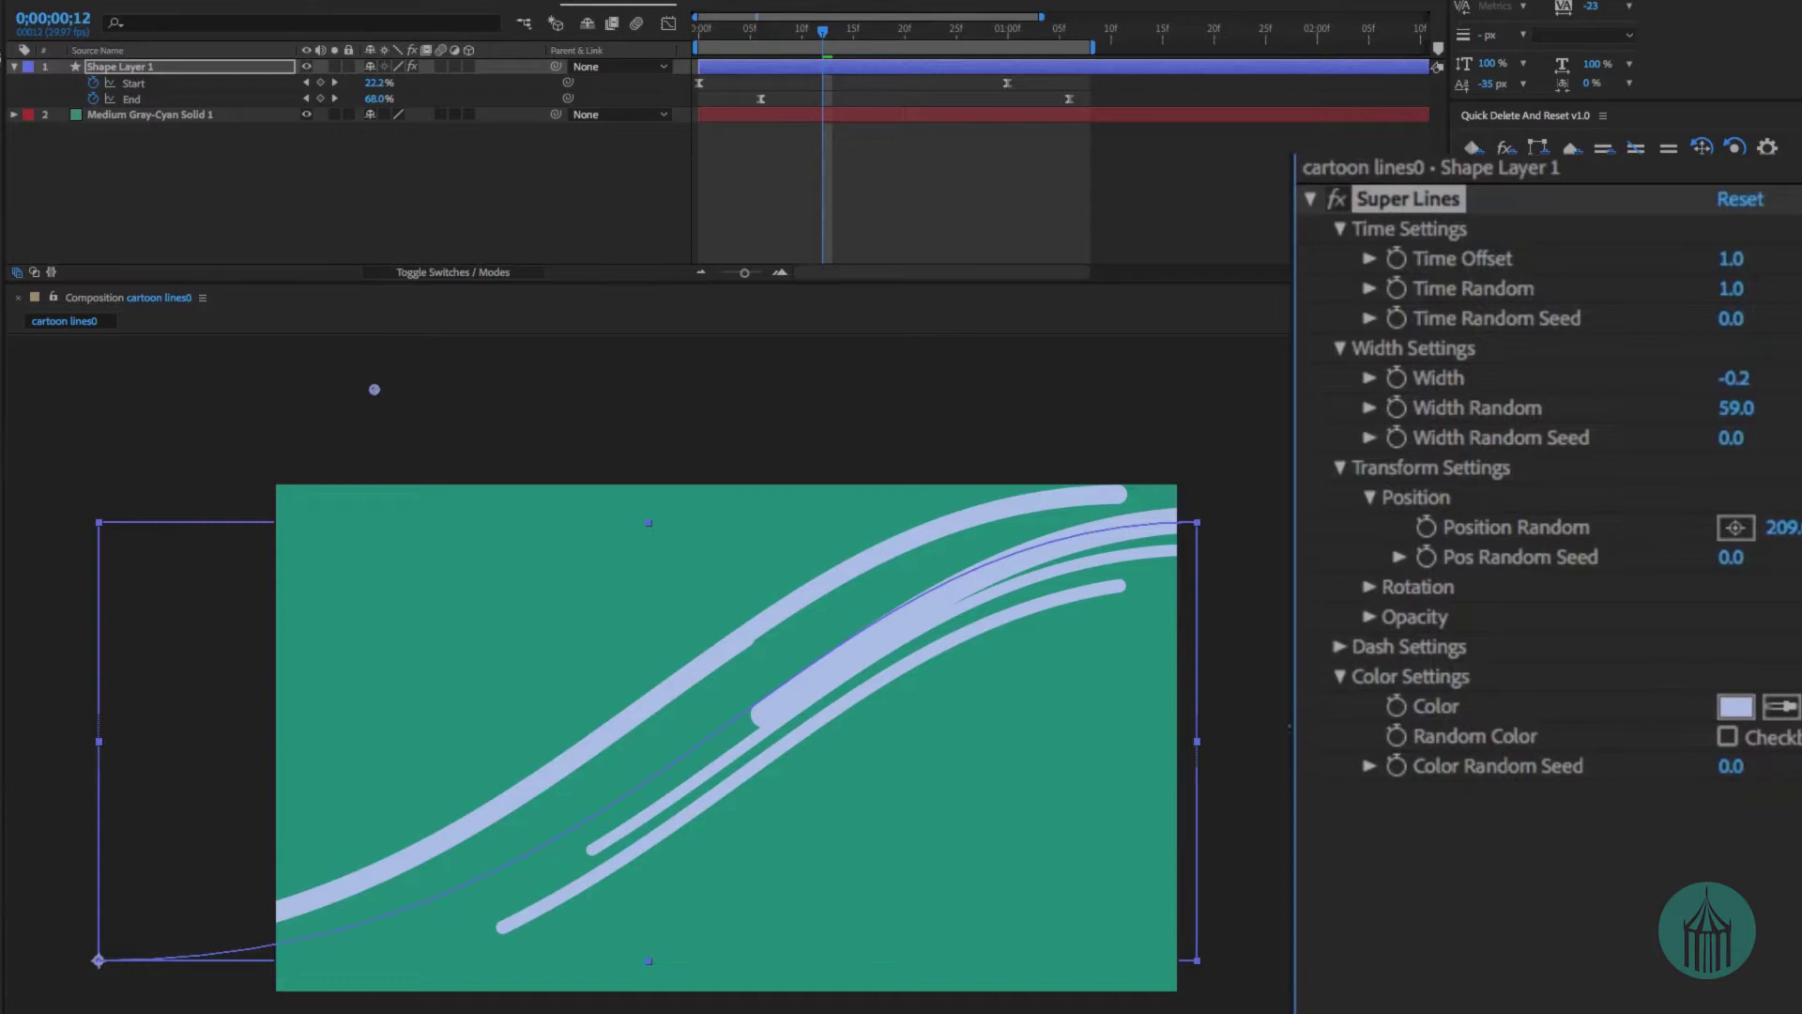
Set Dash Random 18, Gap Random 176 and Offset 148 for dotted strokes, then preview.
{"action": "left_click", "coordinate": [1339, 646]}
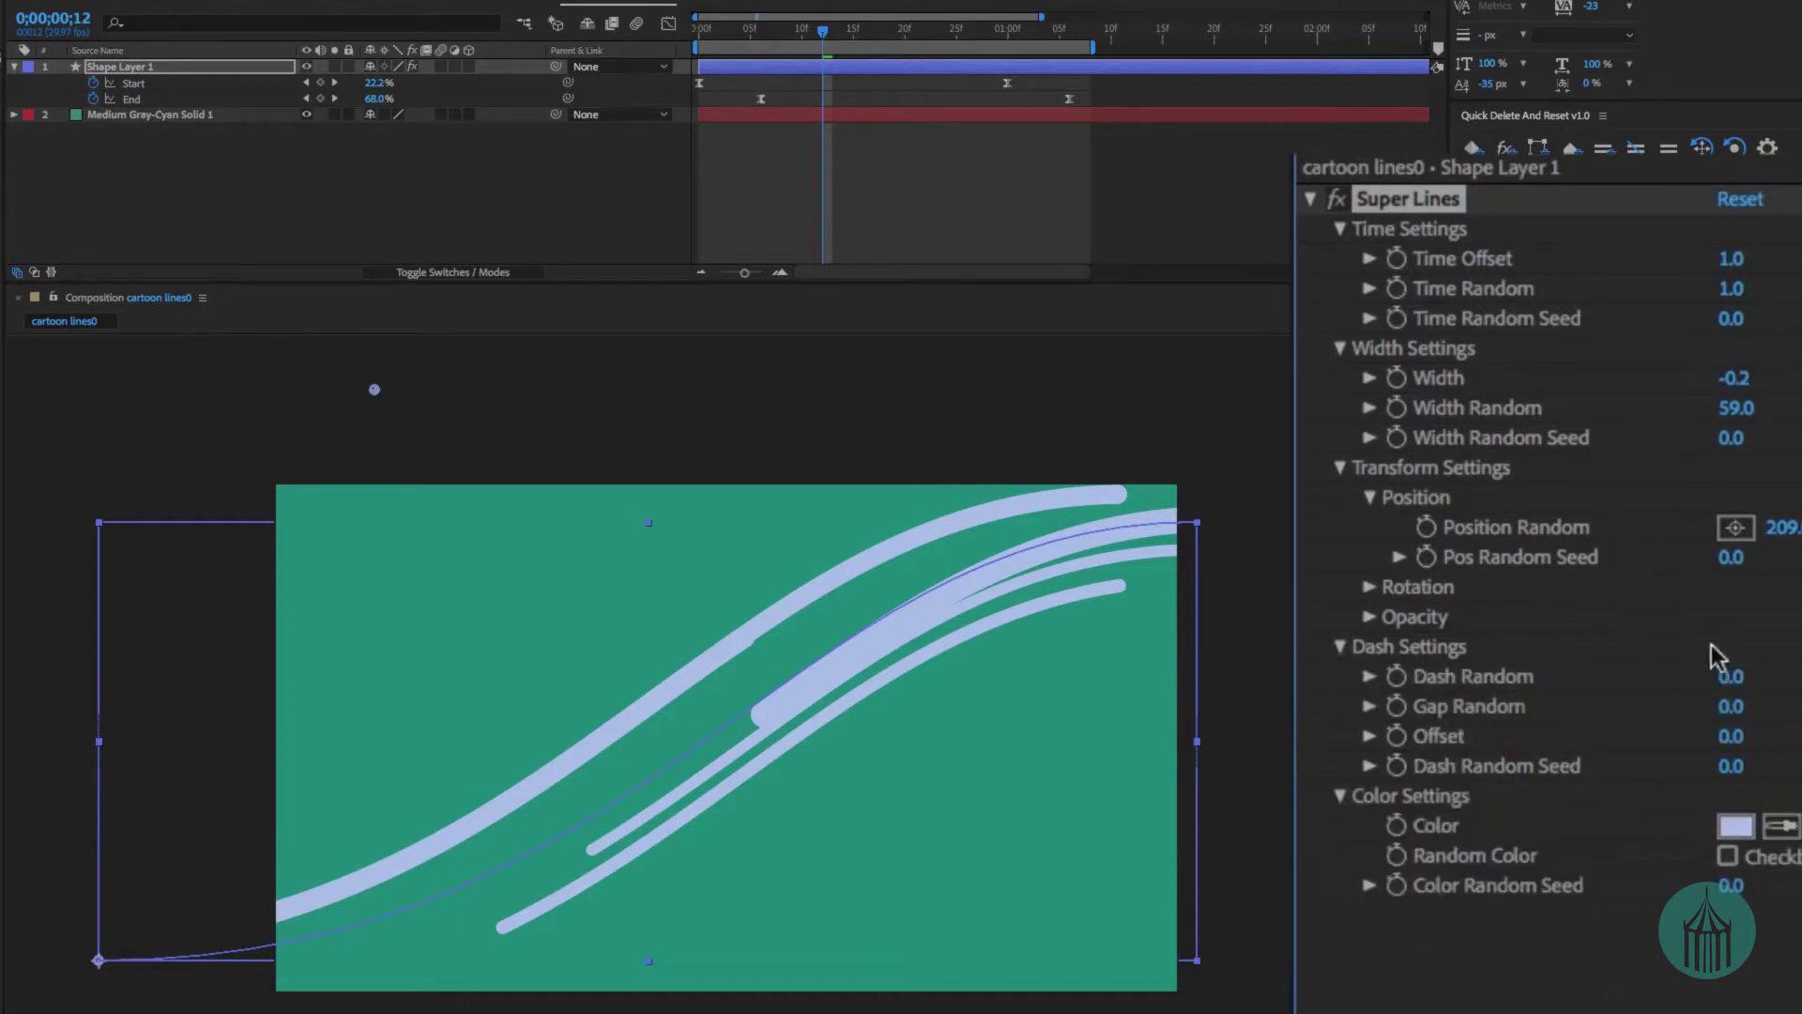
{"action": "left_click", "coordinate": [1727, 706]}
{"action": "left_click_drag", "start_coordinate": [1727, 706], "coordinate": [1774, 736]}
{"action": "left_click_drag", "start_coordinate": [1738, 676], "coordinate": [1615, 700]}
{"action": "mouse_move", "coordinate": [1736, 676]}
{"action": "left_mouse_down"}
{"action": "mouse_move", "coordinate": [1716, 746]}
{"action": "mouse_move", "coordinate": [1774, 706]}
{"action": "left_mouse_up"}
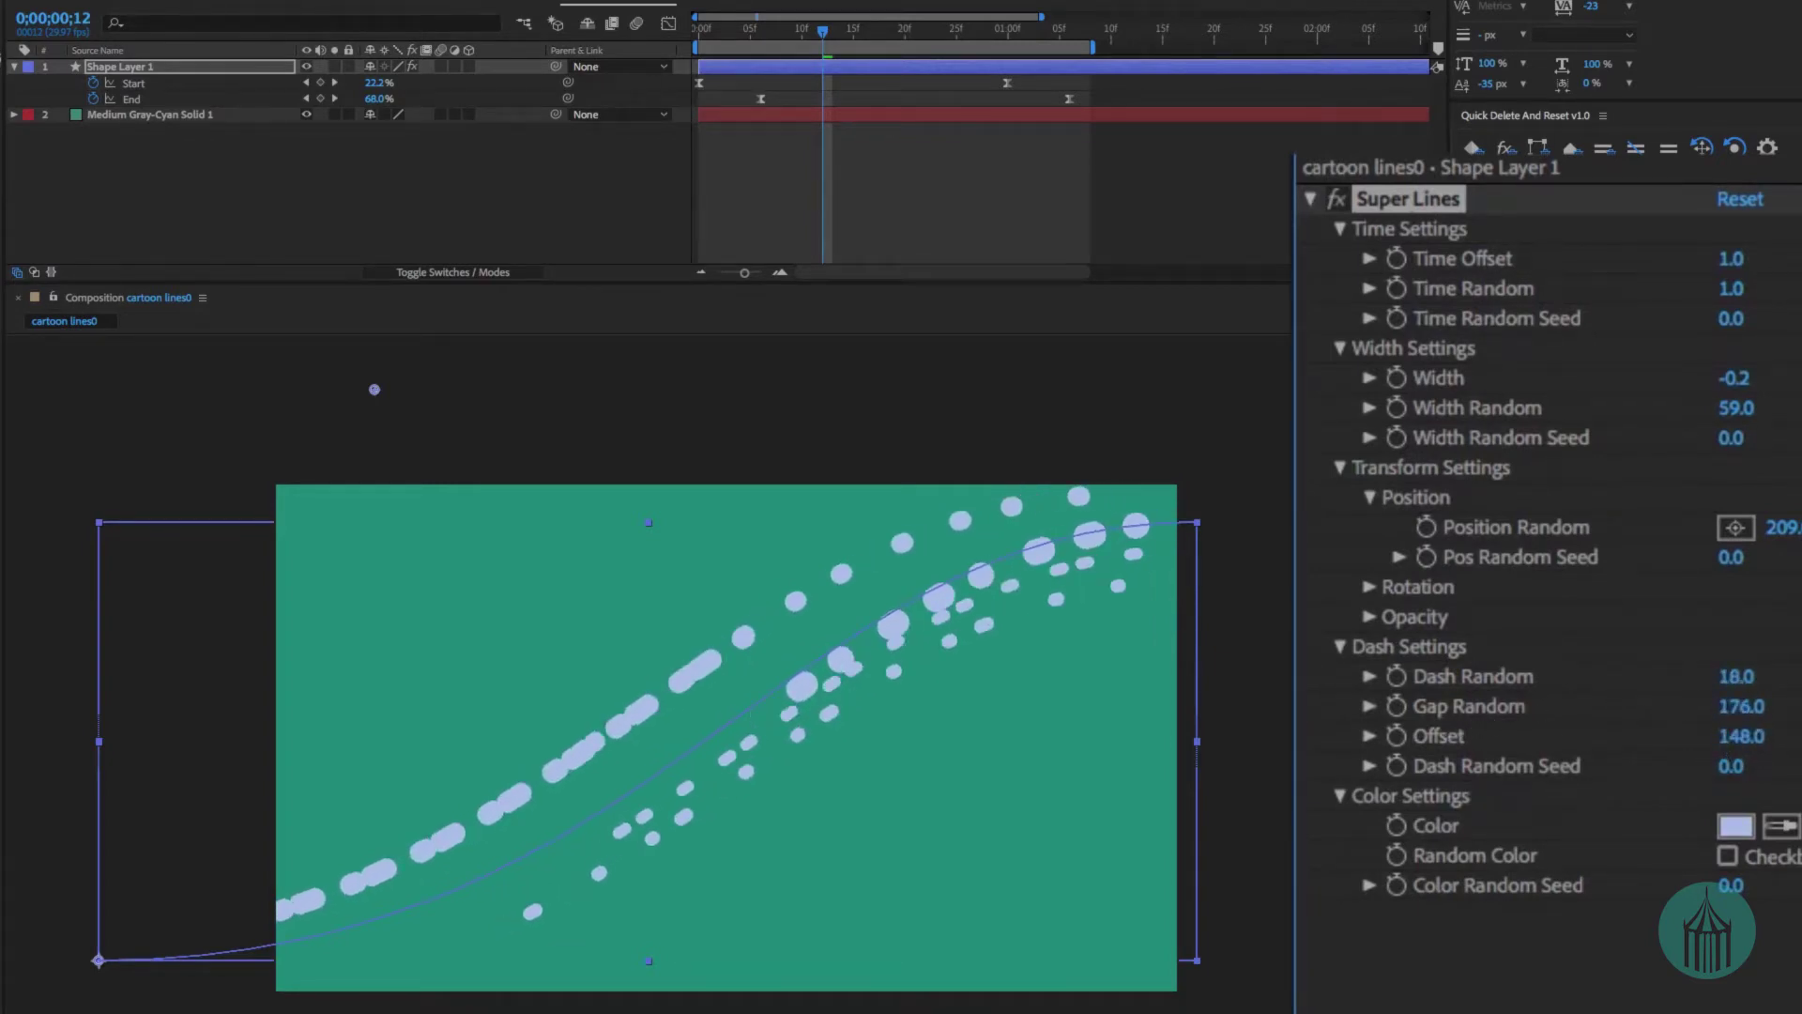
{"action": "key", "text": "space"}
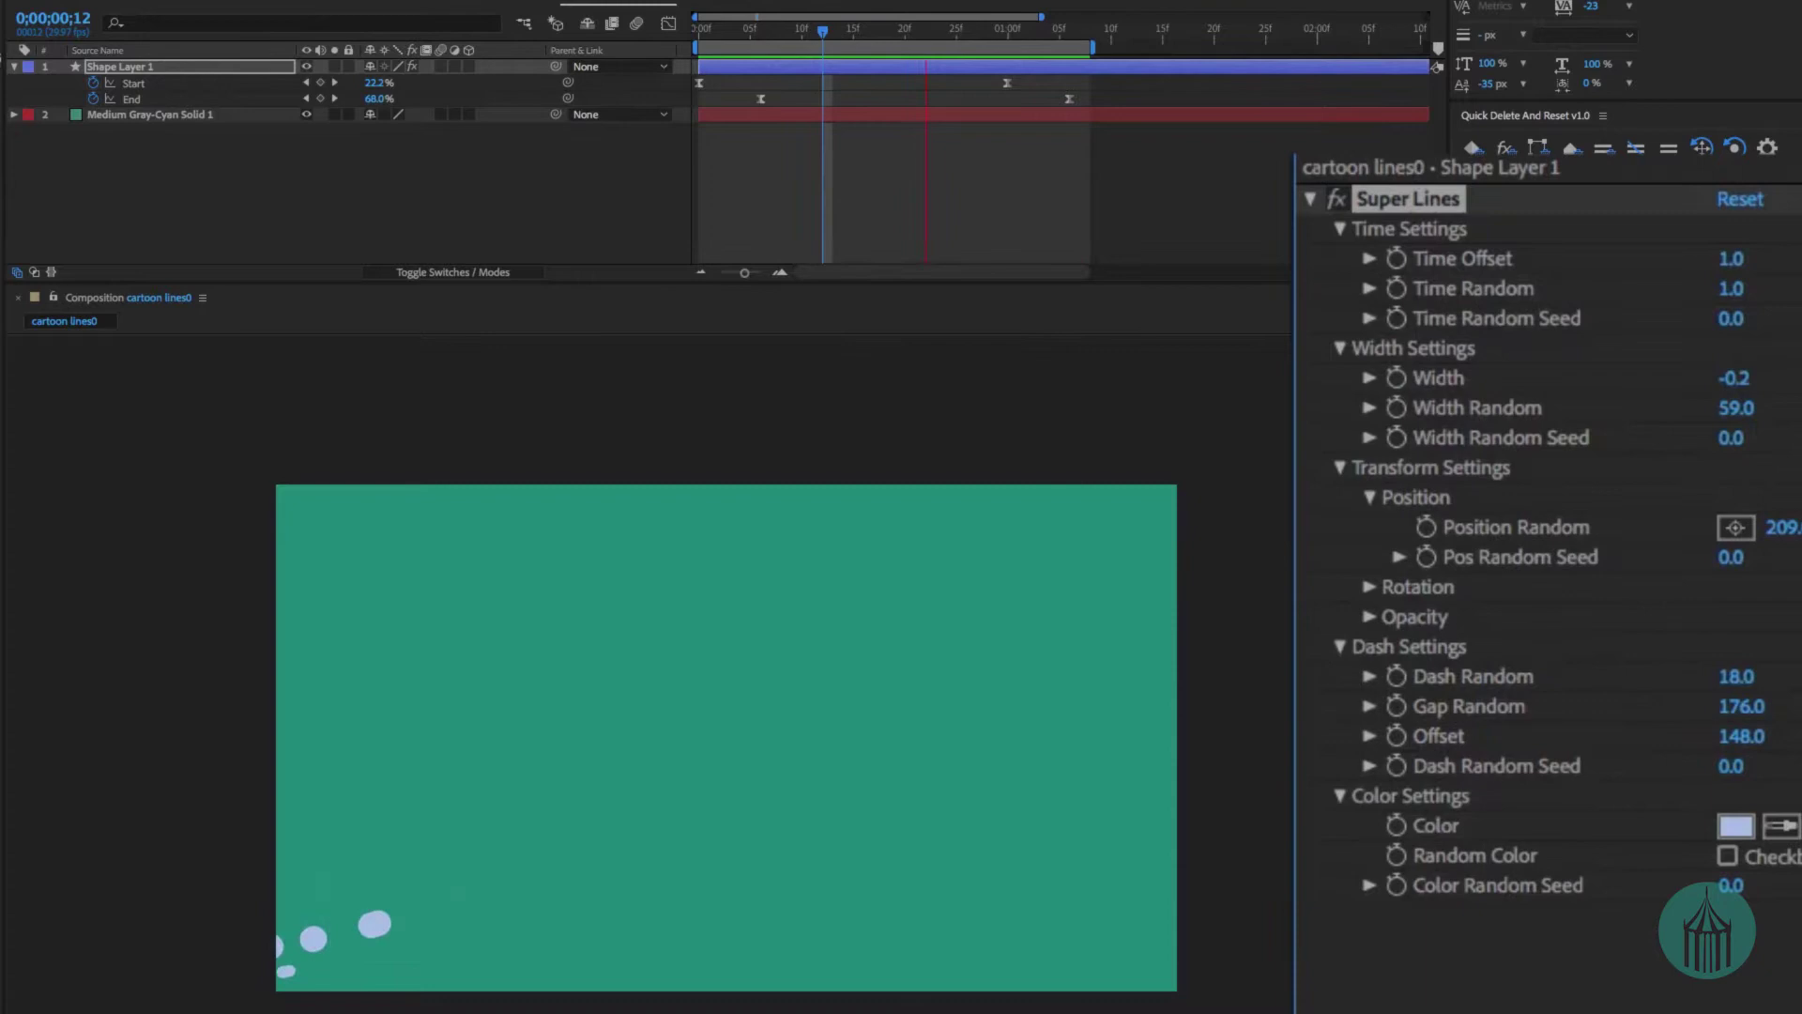
{"action": "key", "text": "space"}
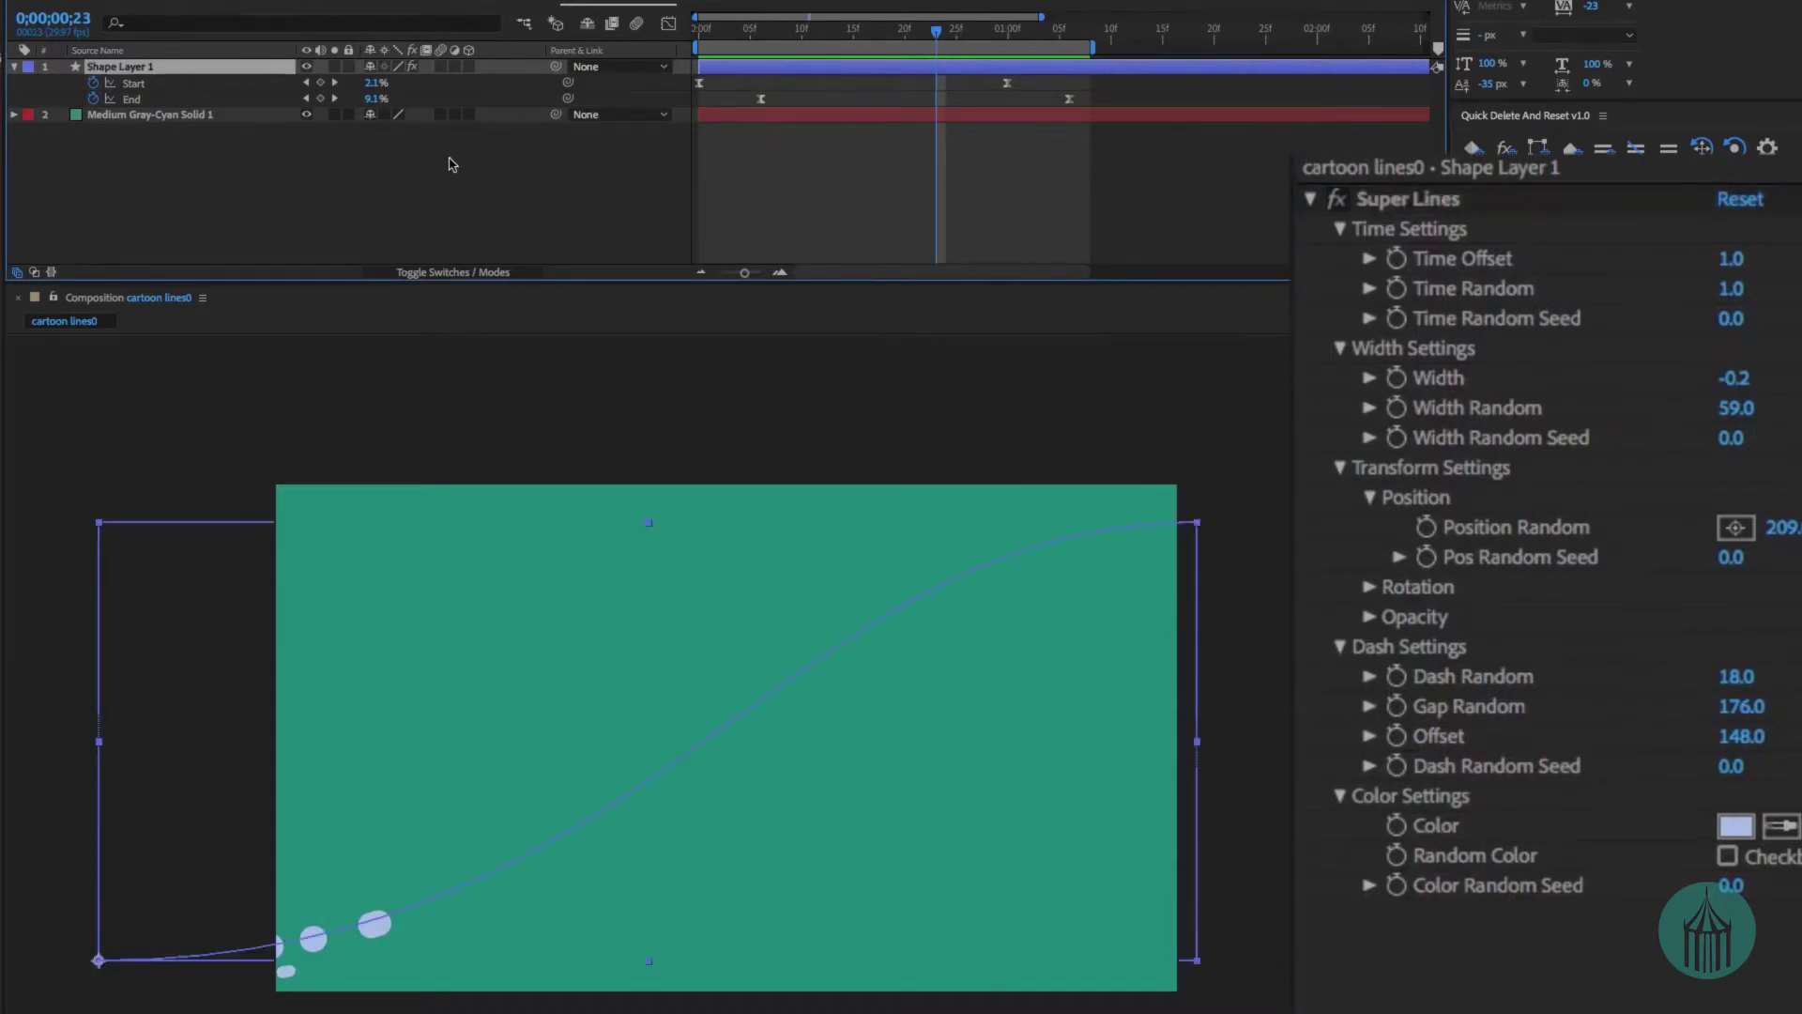
Duplicate Shape Layer 1, then set its Dash Random, Gap Random and Offset to 0.
{"action": "key", "text": "ctrl+d"}
{"action": "left_click", "coordinate": [173, 83]}
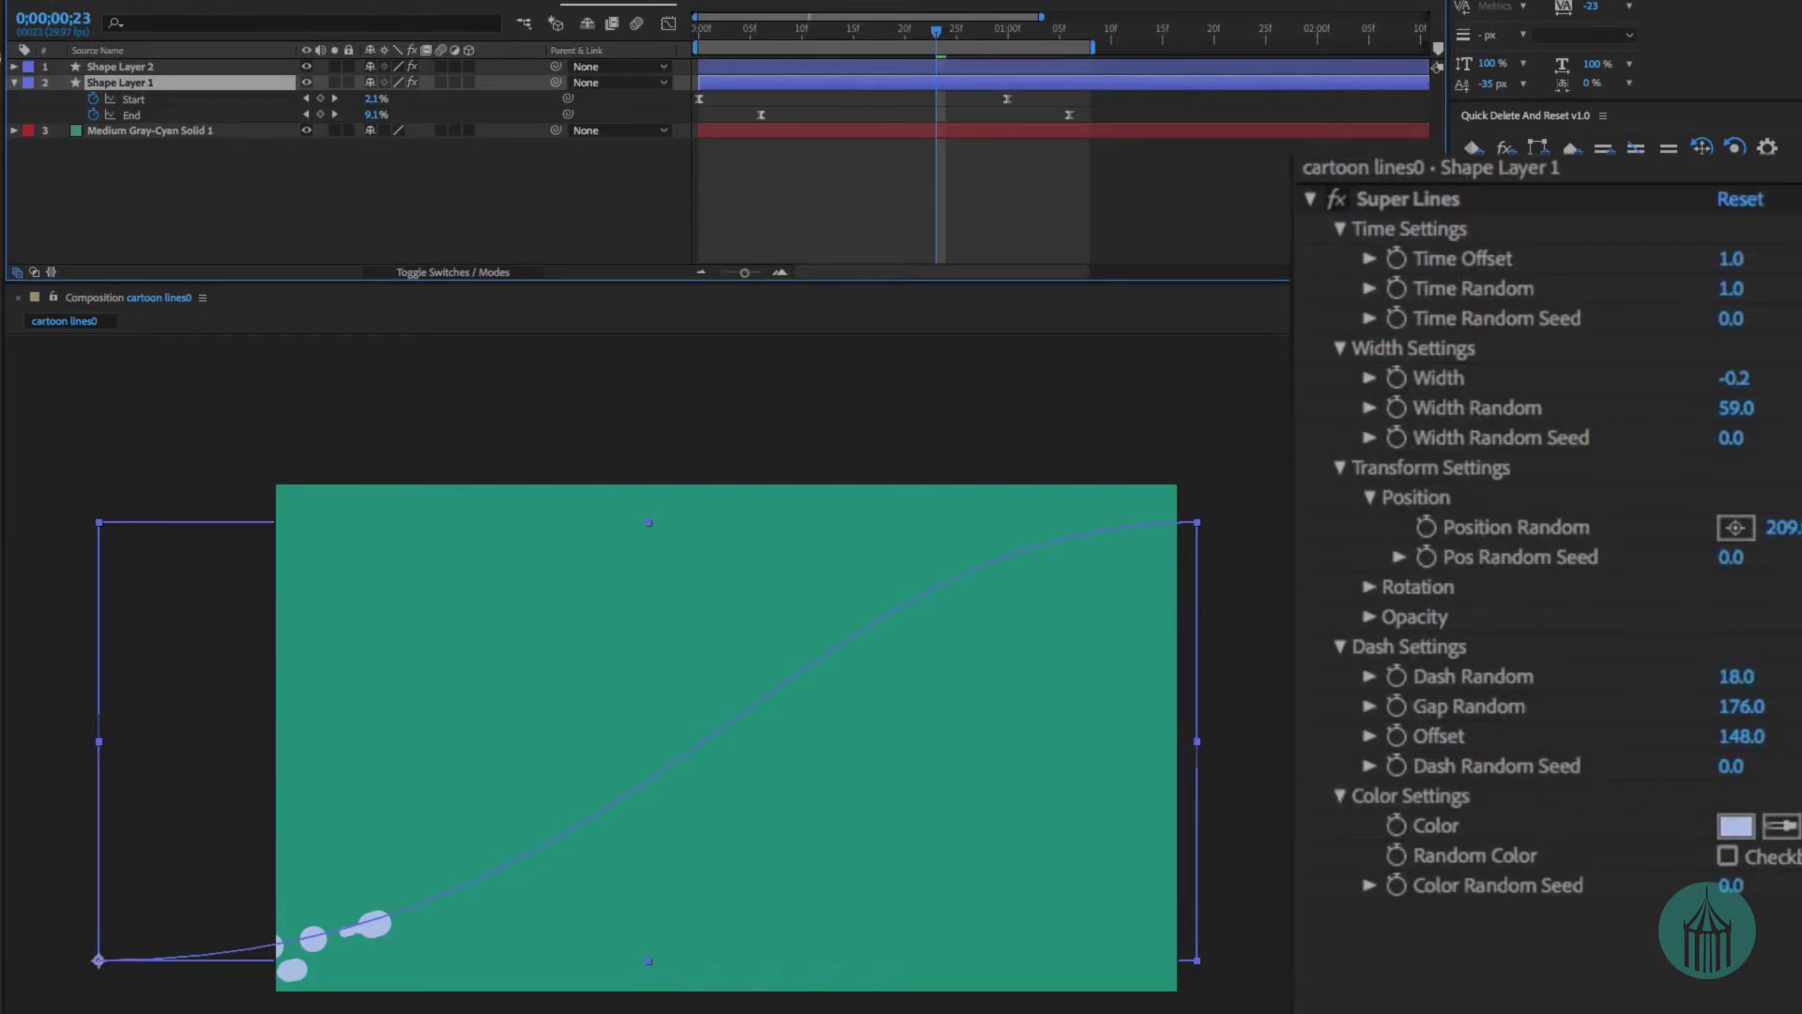
{"action": "left_click", "coordinate": [1736, 676]}
{"action": "type", "text": "0"}
{"action": "key", "text": "Tab"}
{"action": "type", "text": "0"}
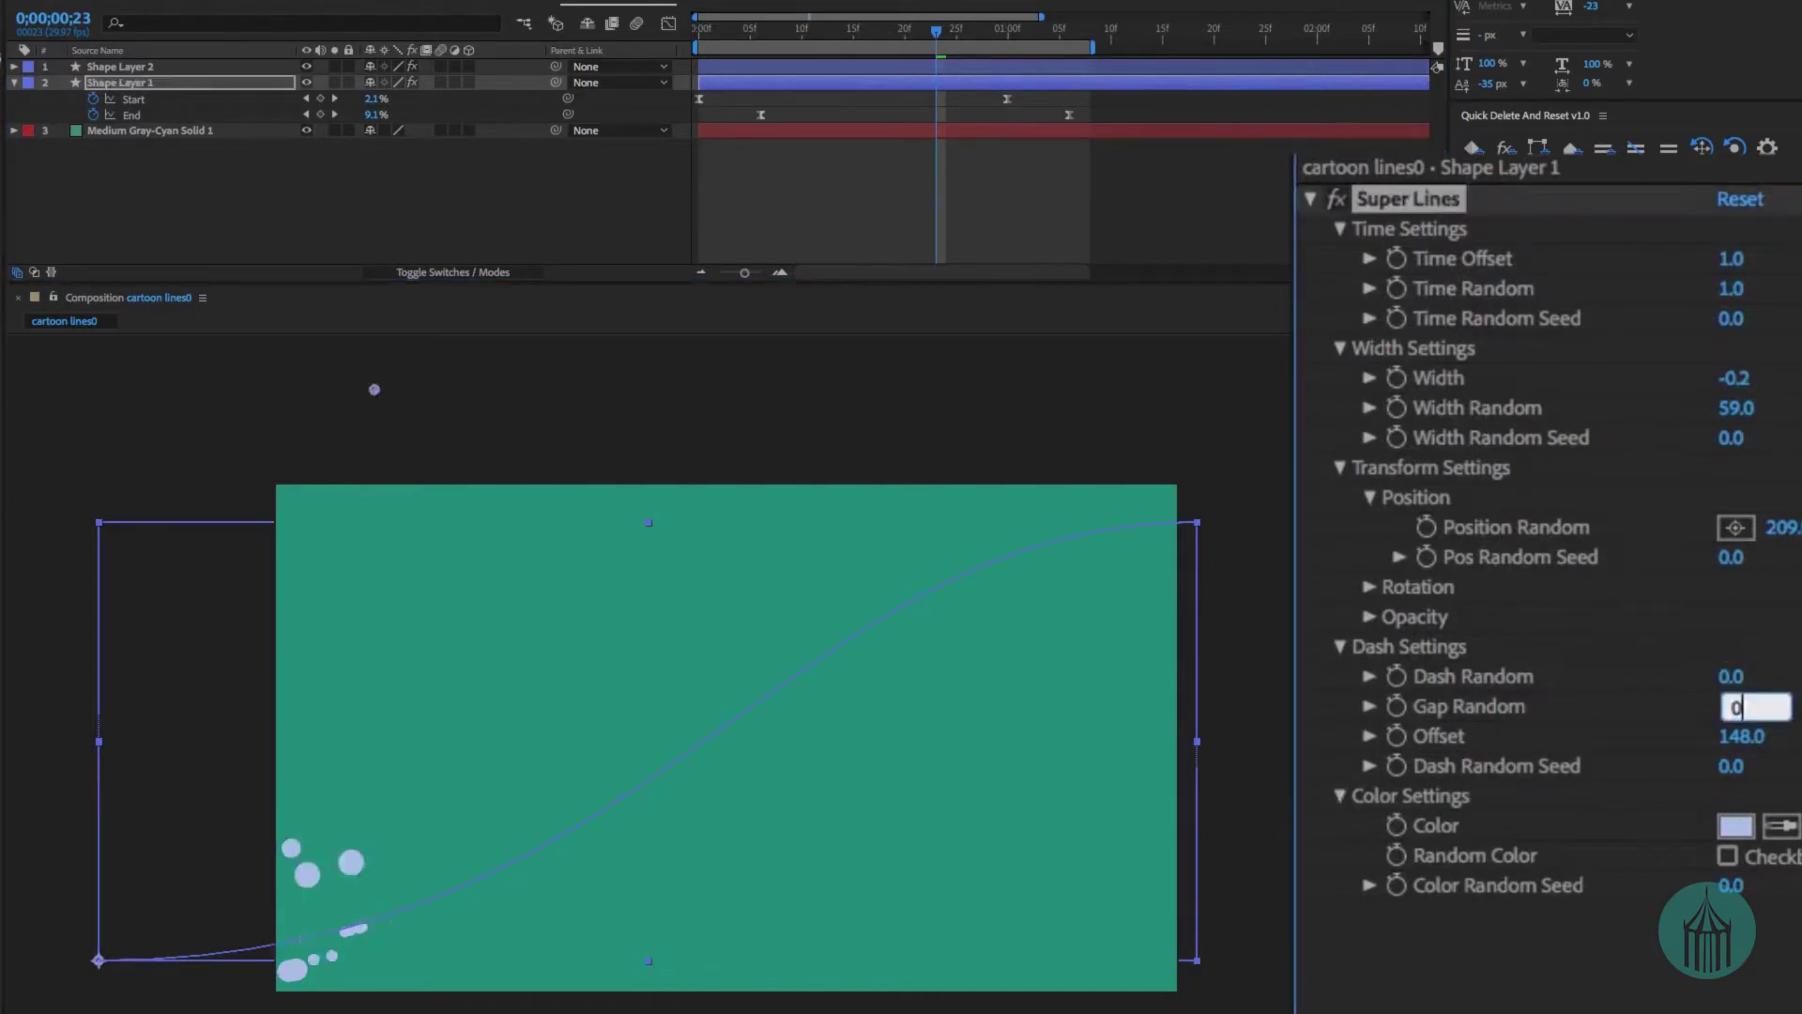
{"action": "key", "text": "Tab"}
{"action": "type", "text": "0"}
{"action": "key", "text": "Return"}
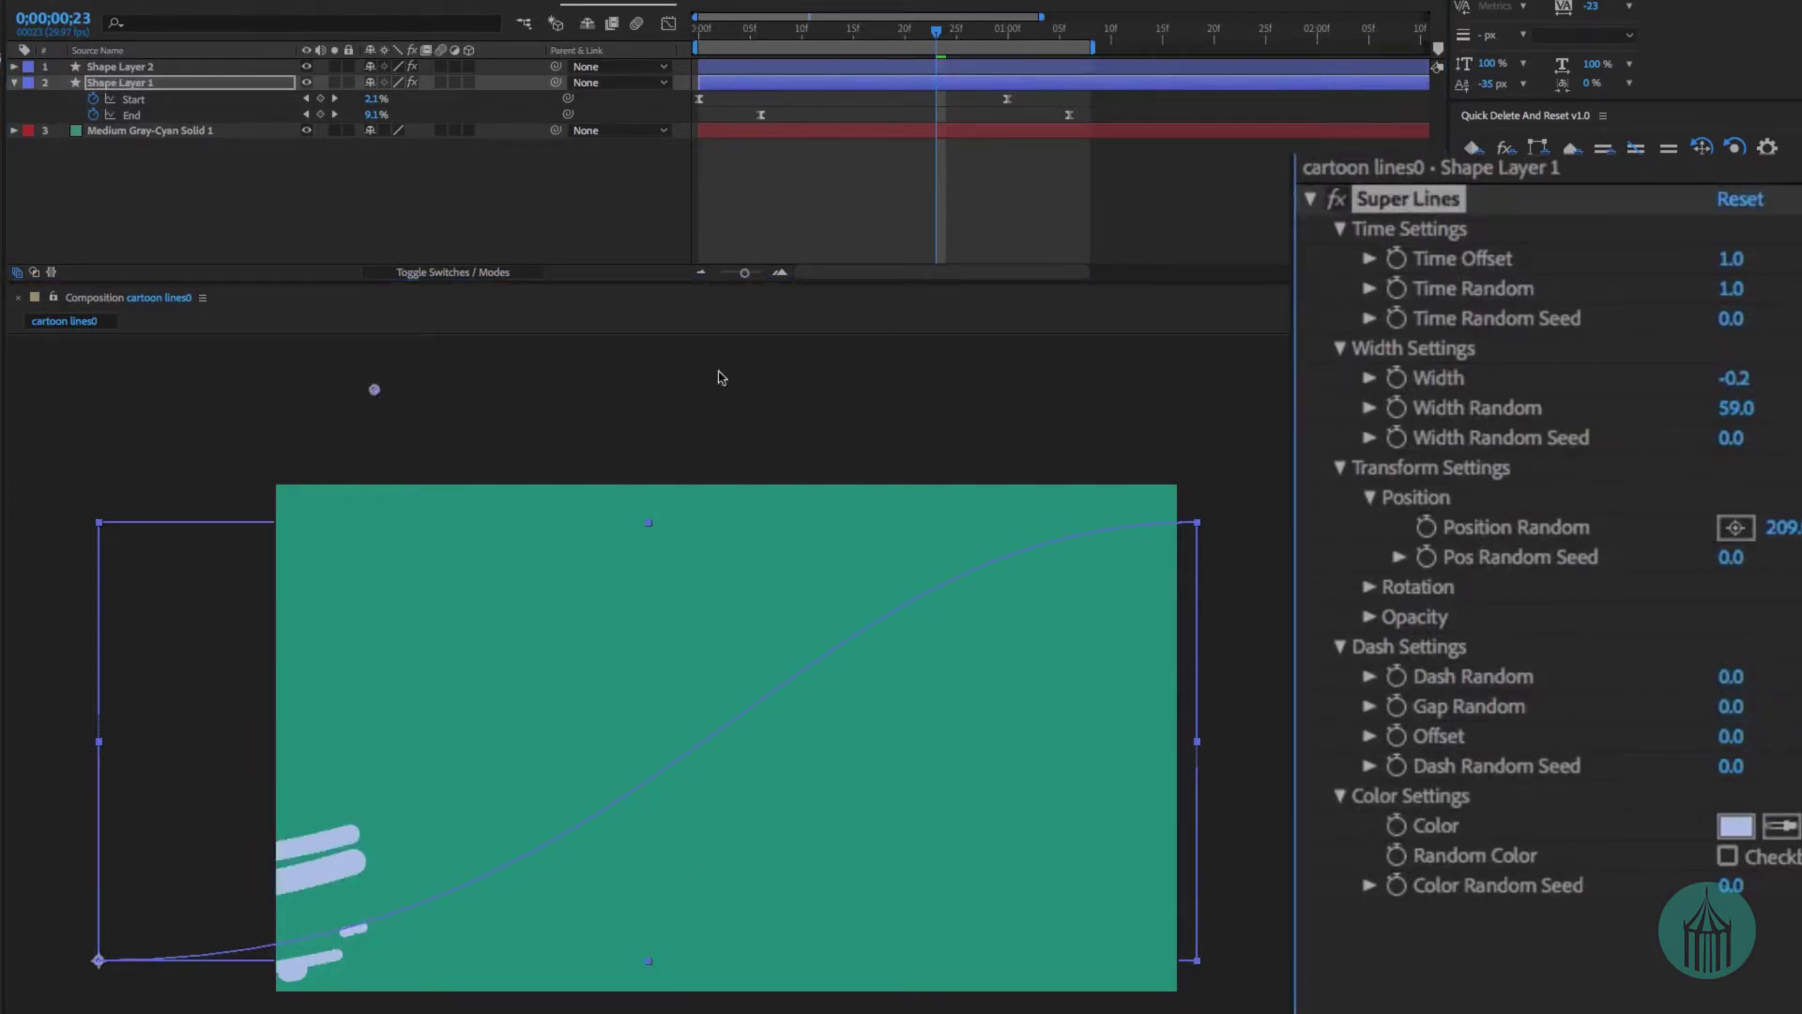
Preview the solid strokes from frame 13, then select Shape Layer 2.
{"action": "left_click_drag", "start_coordinate": [855, 36], "coordinate": [833, 37]}
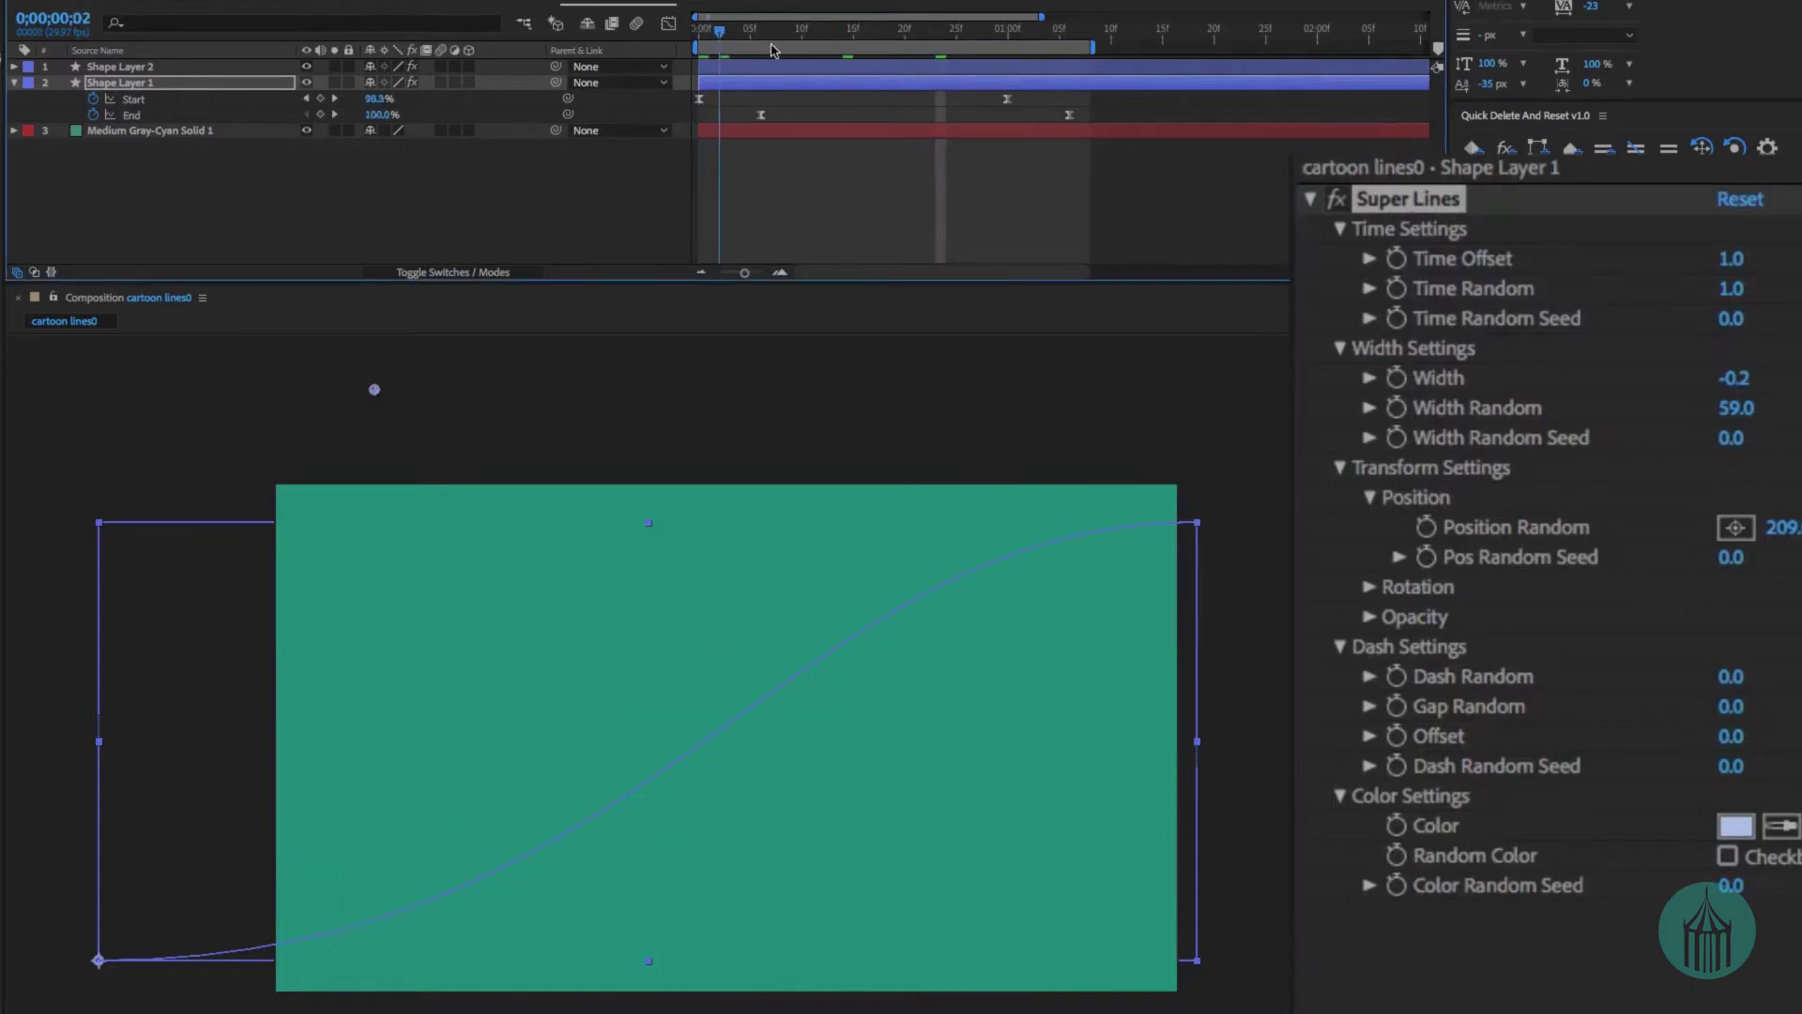
{"action": "key", "text": "space"}
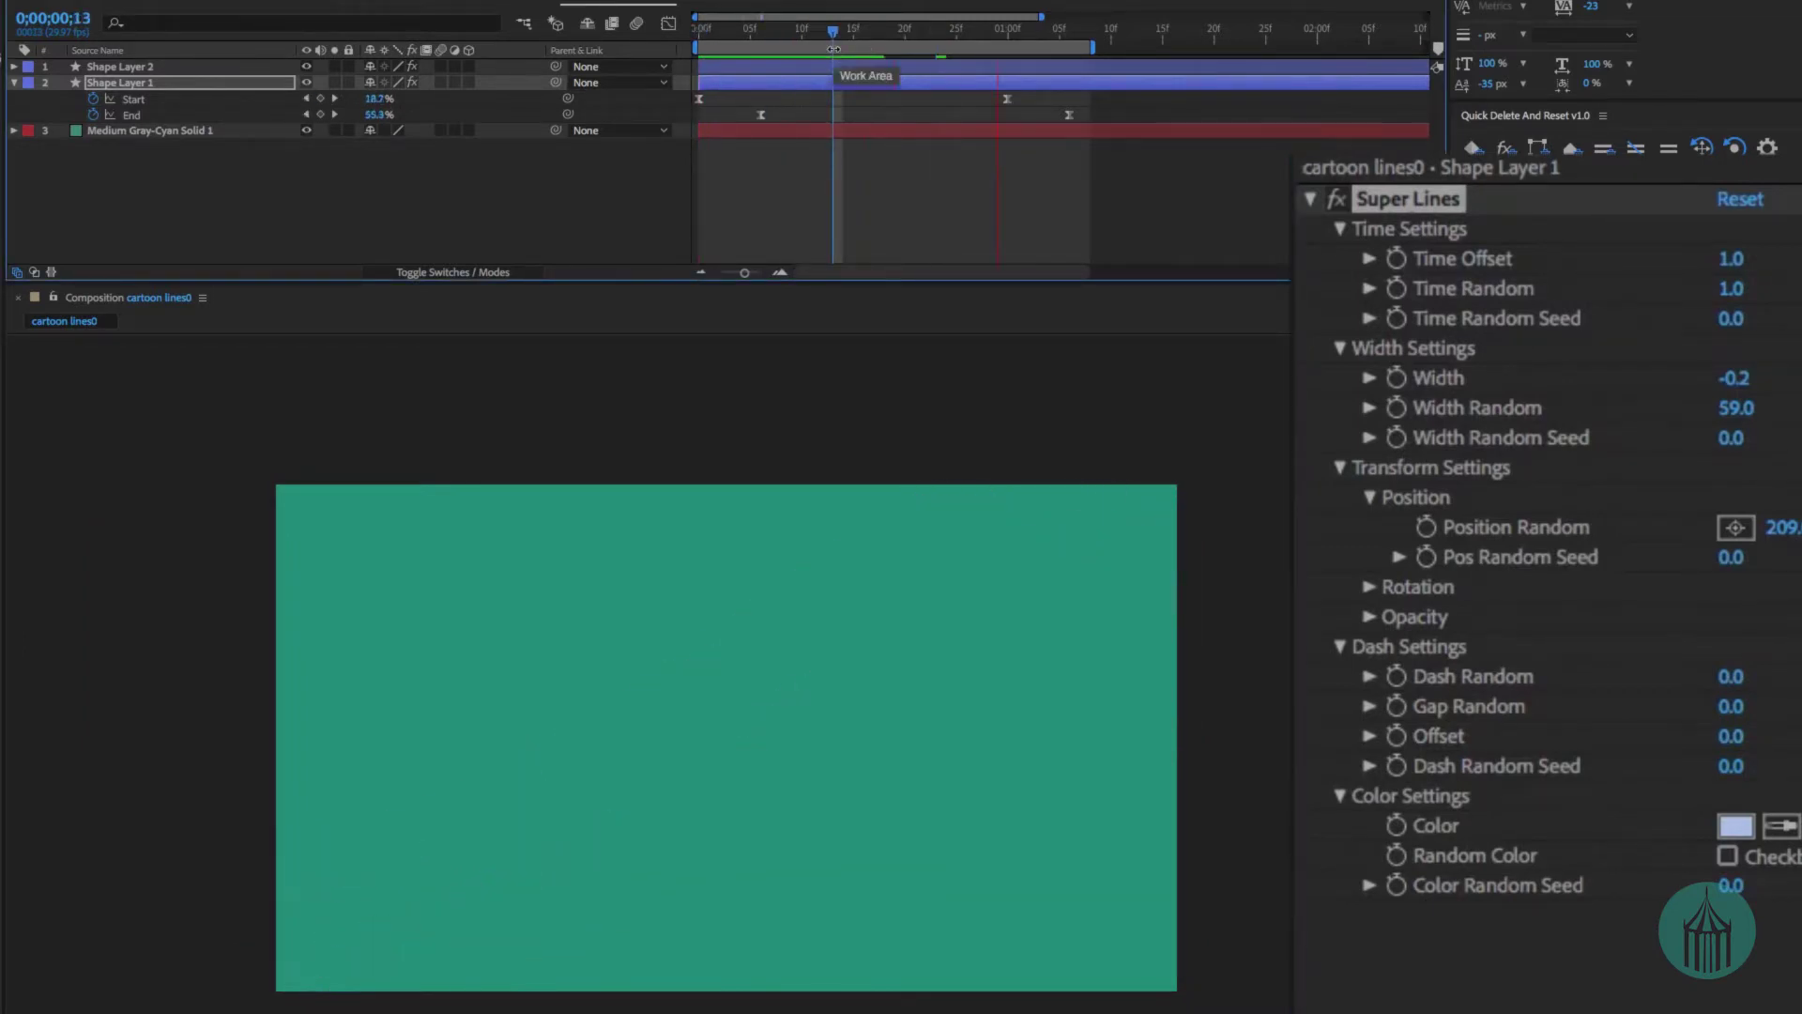
{"action": "left_click", "coordinate": [109, 84]}
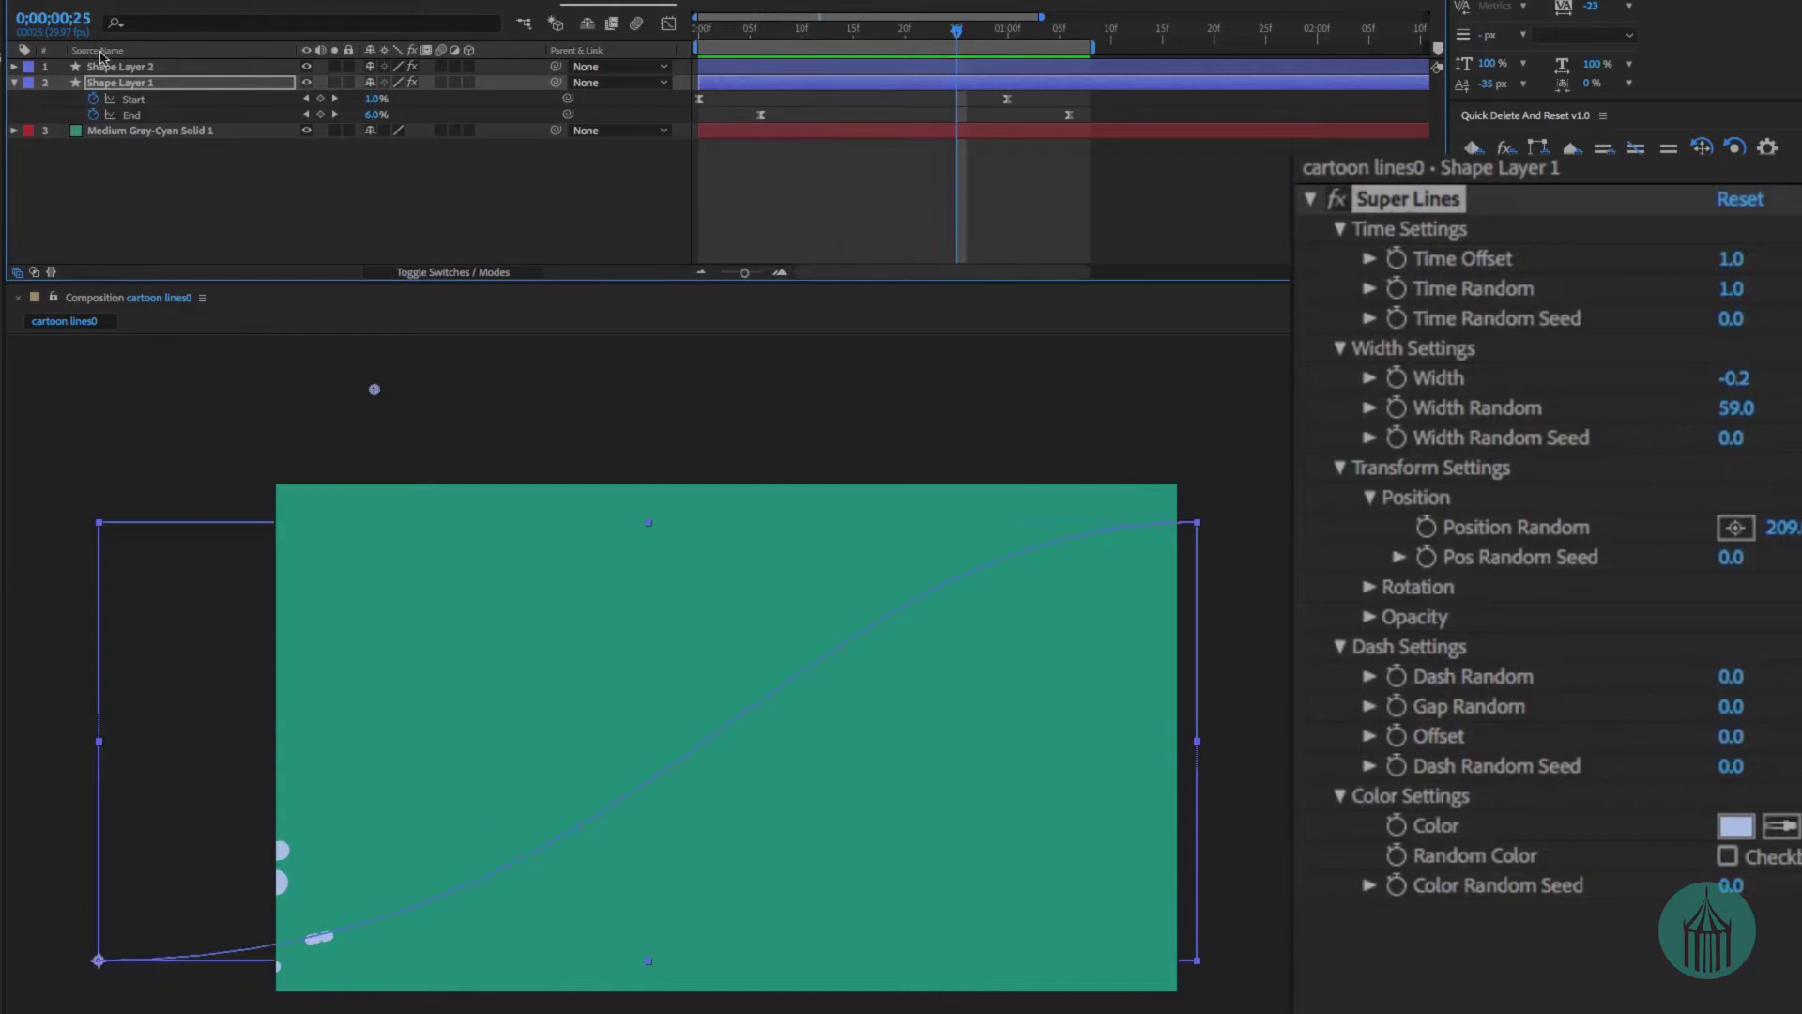
{"action": "left_click", "coordinate": [113, 67]}
Color Shape Layer 2's Super Lines a deeper blue (95B3E8) and preview the two-tone trails.
{"action": "left_click_drag", "start_coordinate": [892, 36], "coordinate": [844, 36]}
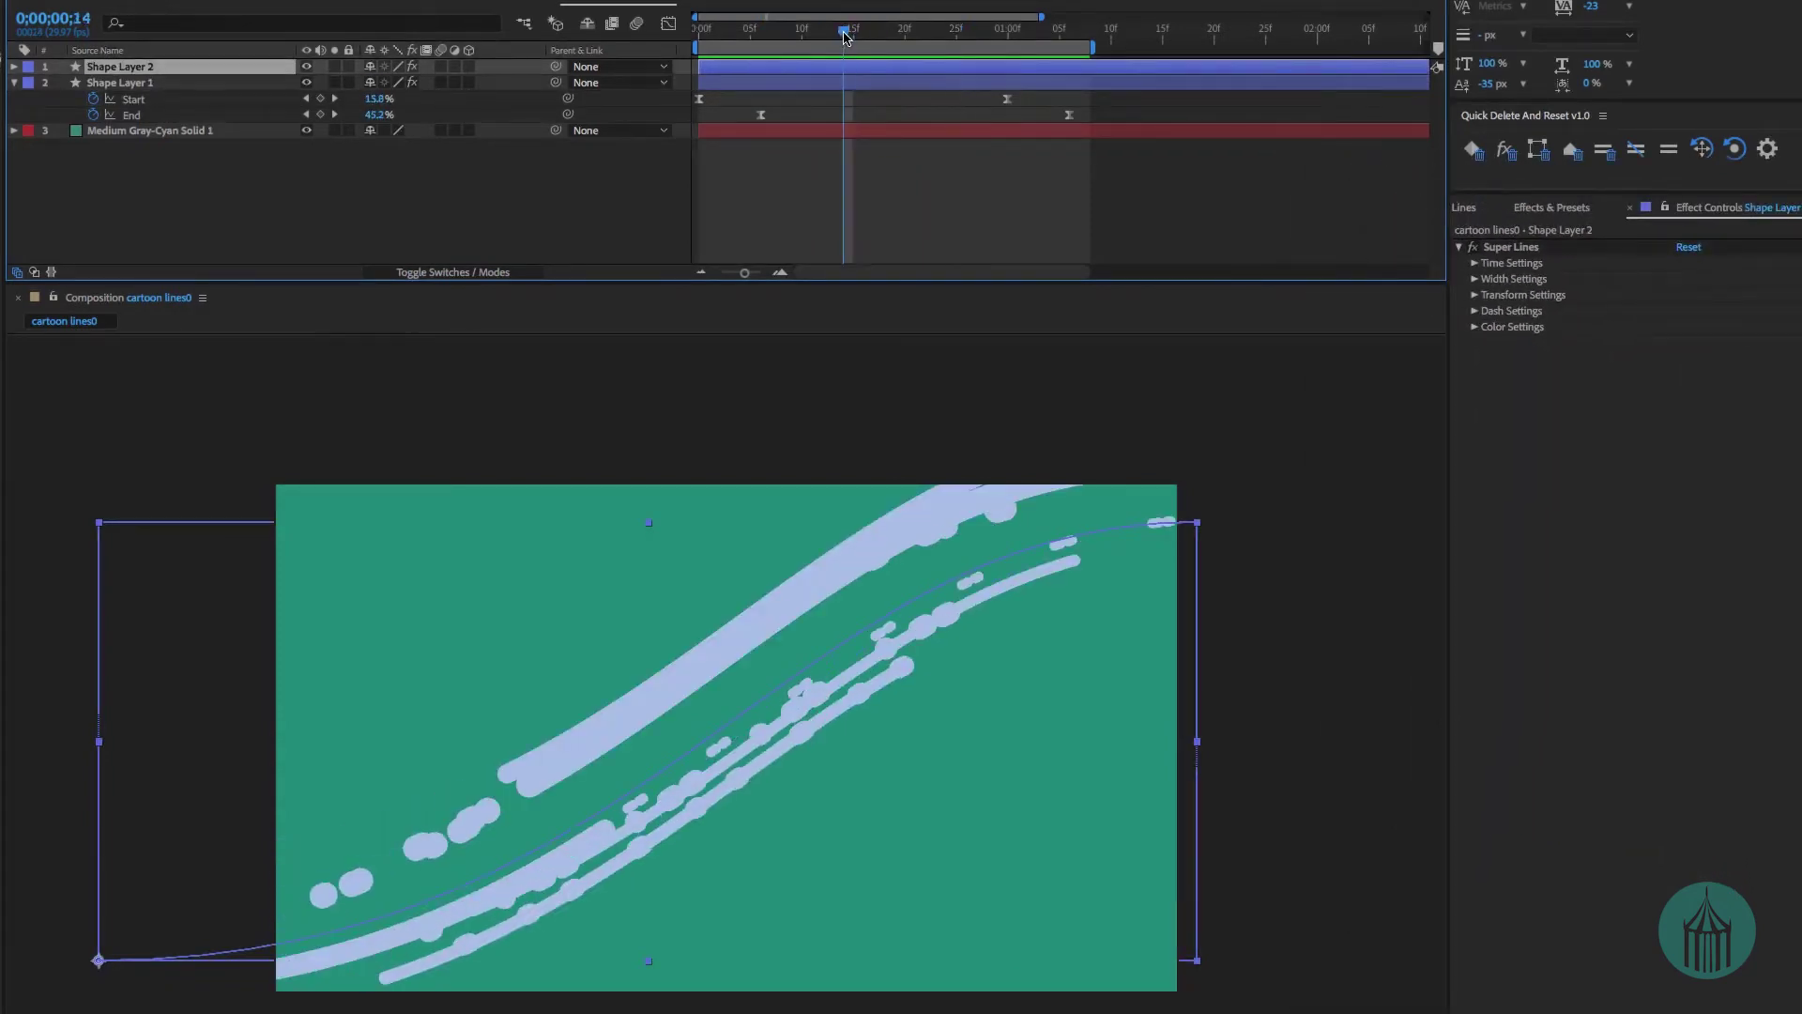
{"action": "left_click", "coordinate": [1473, 327]}
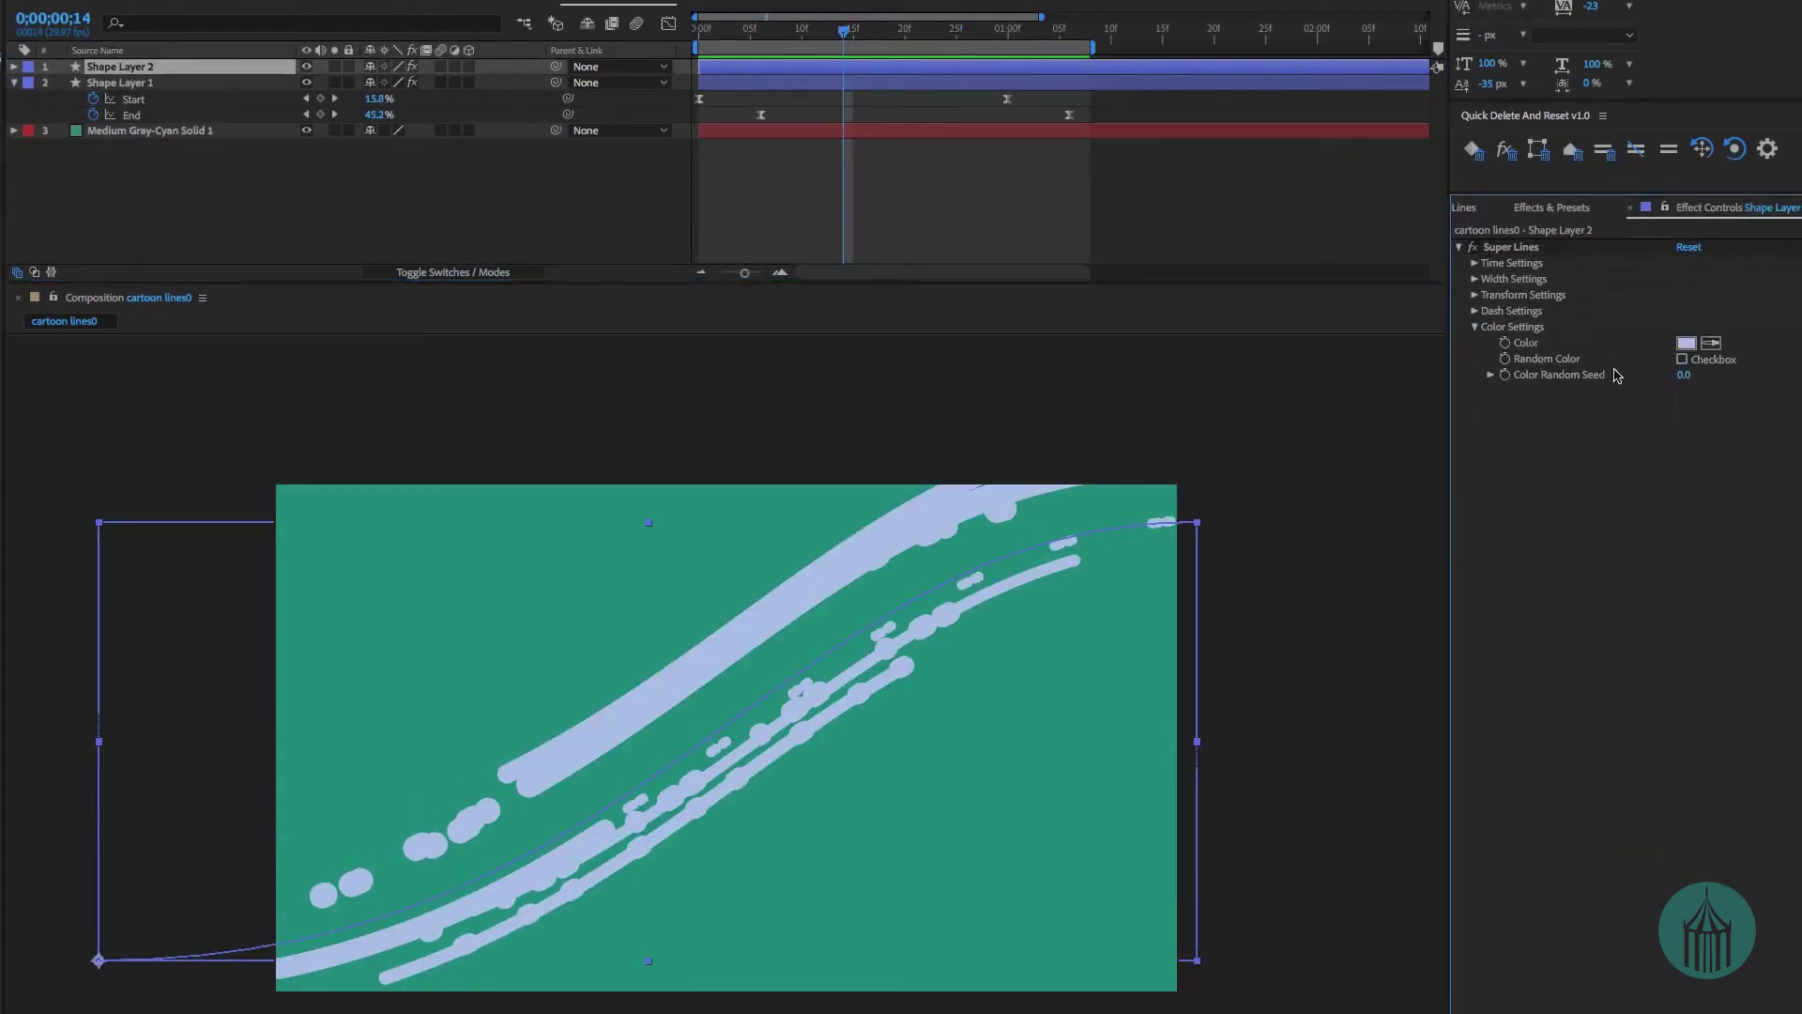
{"action": "left_click", "coordinate": [1686, 343]}
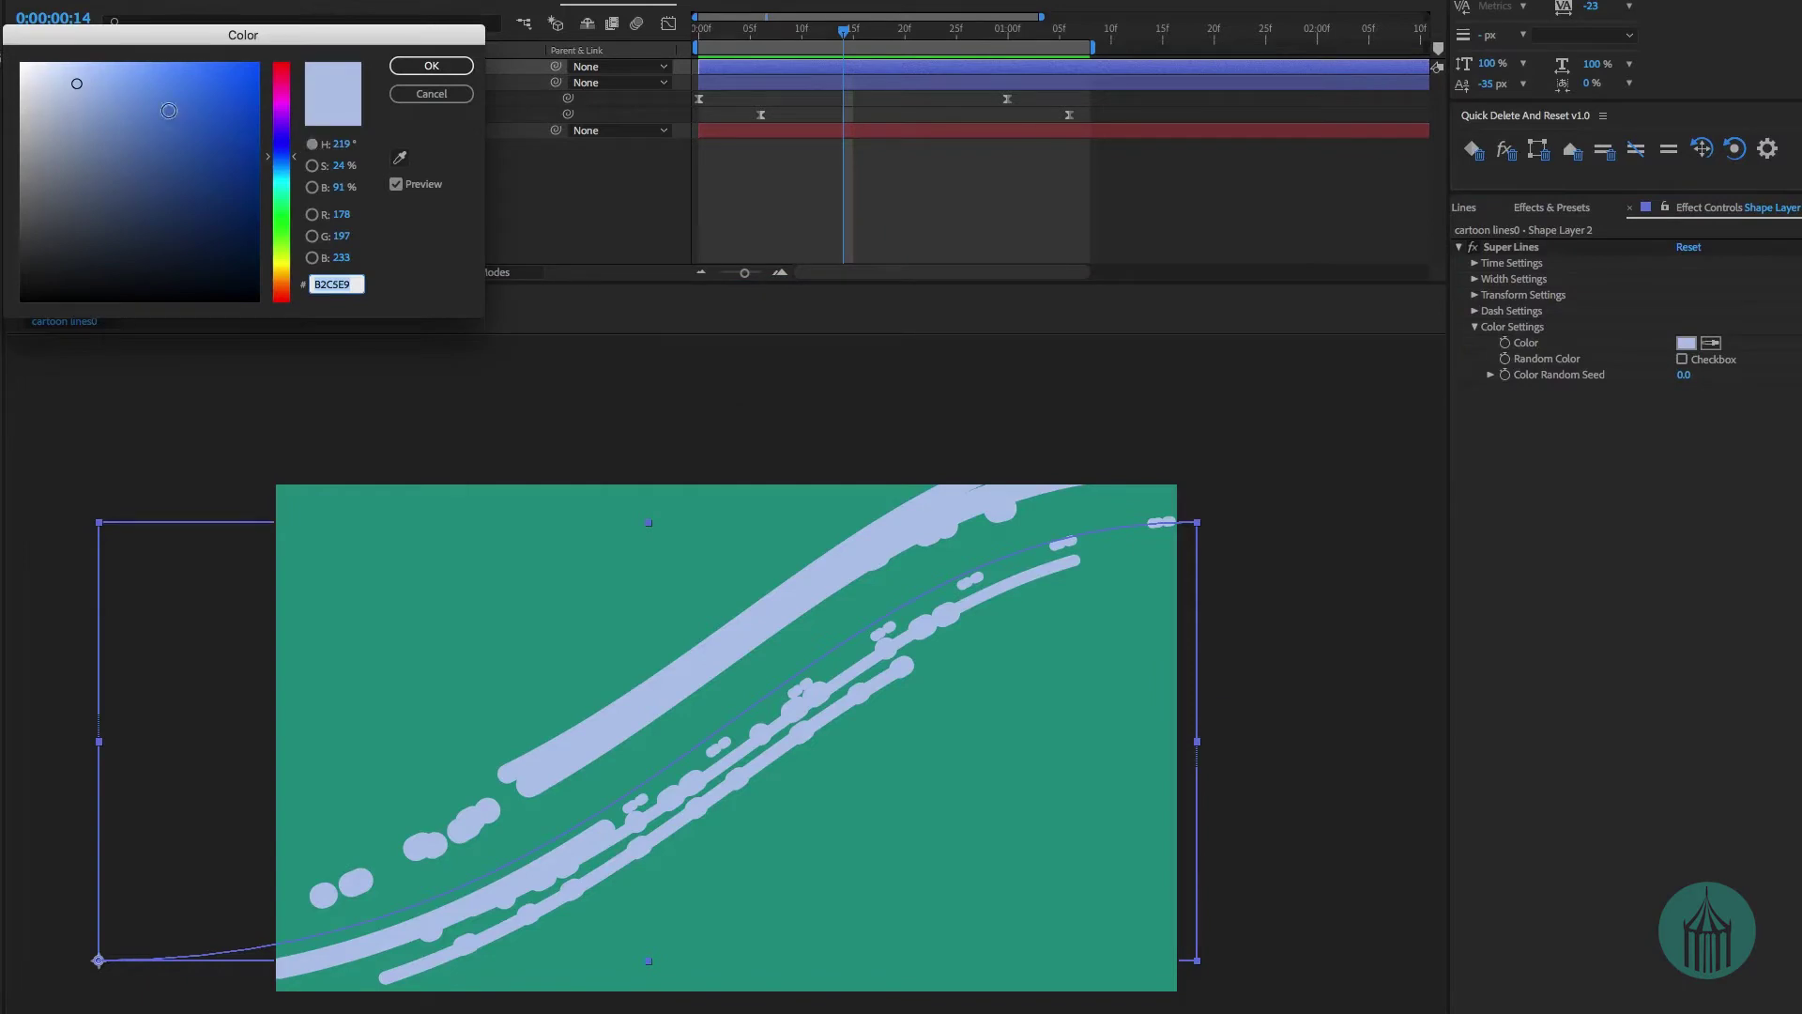
{"action": "left_click", "coordinate": [169, 111]}
{"action": "left_click", "coordinate": [93, 82]}
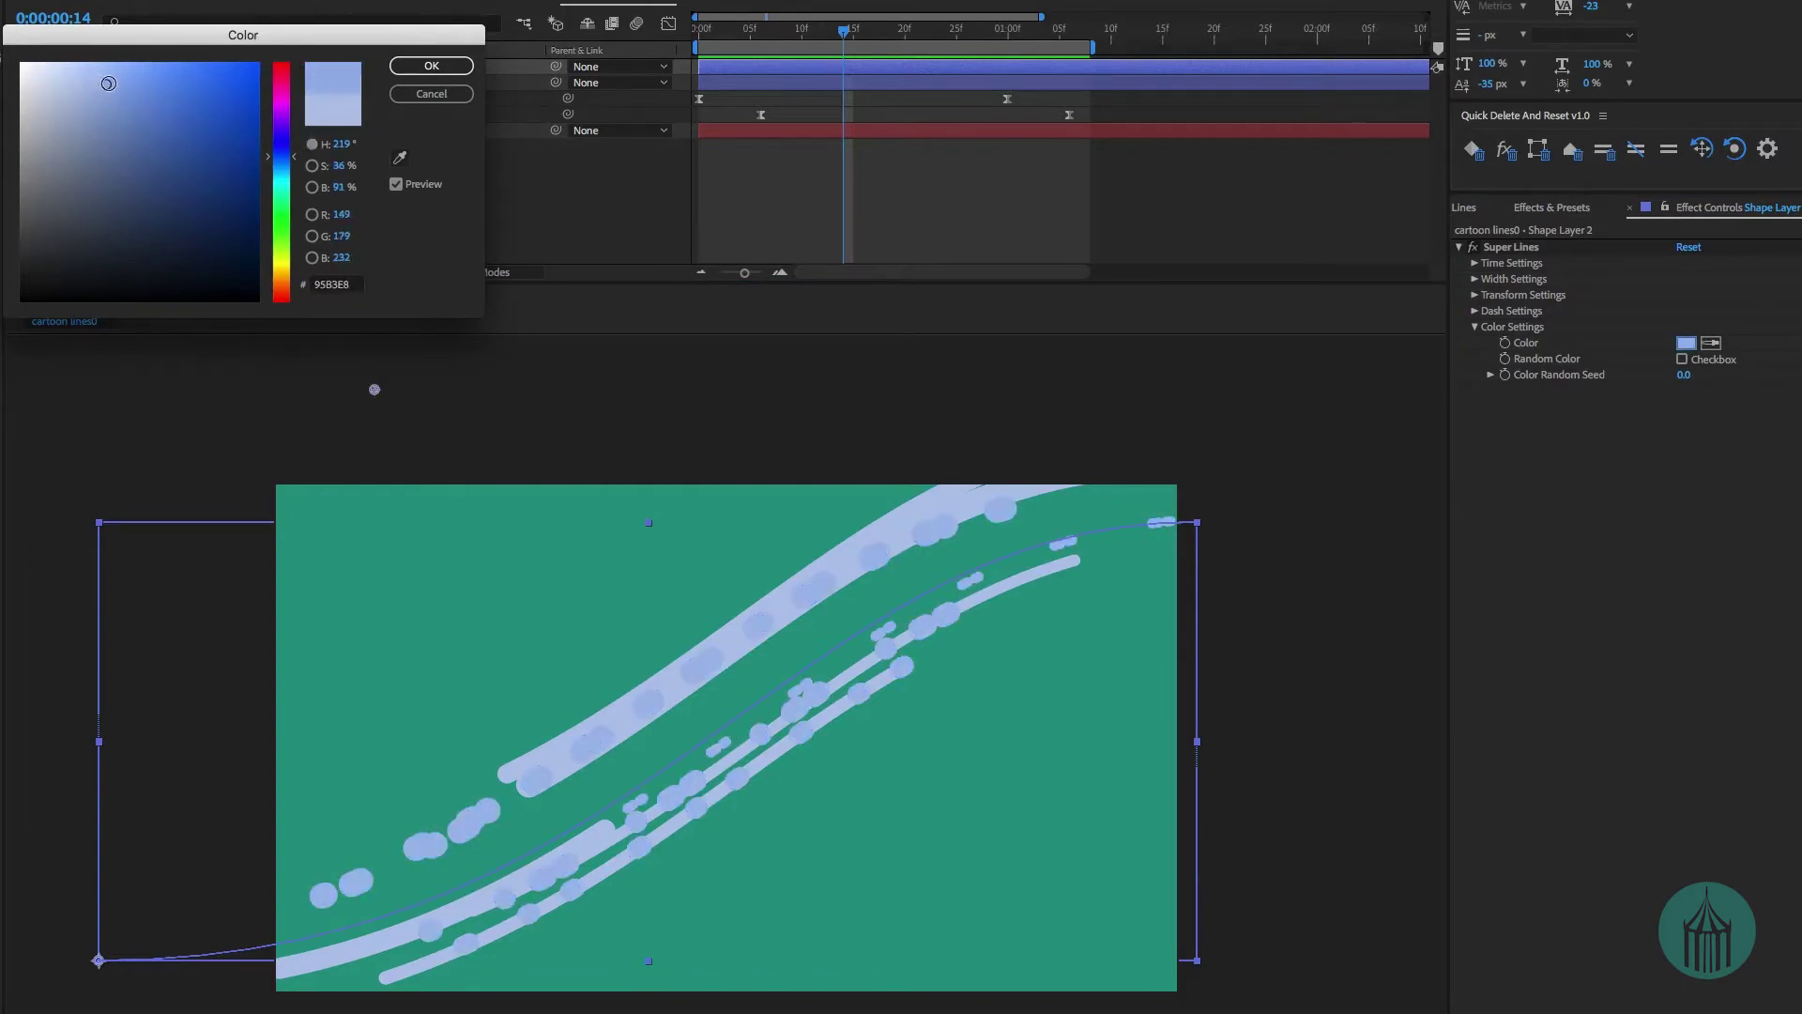
{"action": "left_click", "coordinate": [432, 65]}
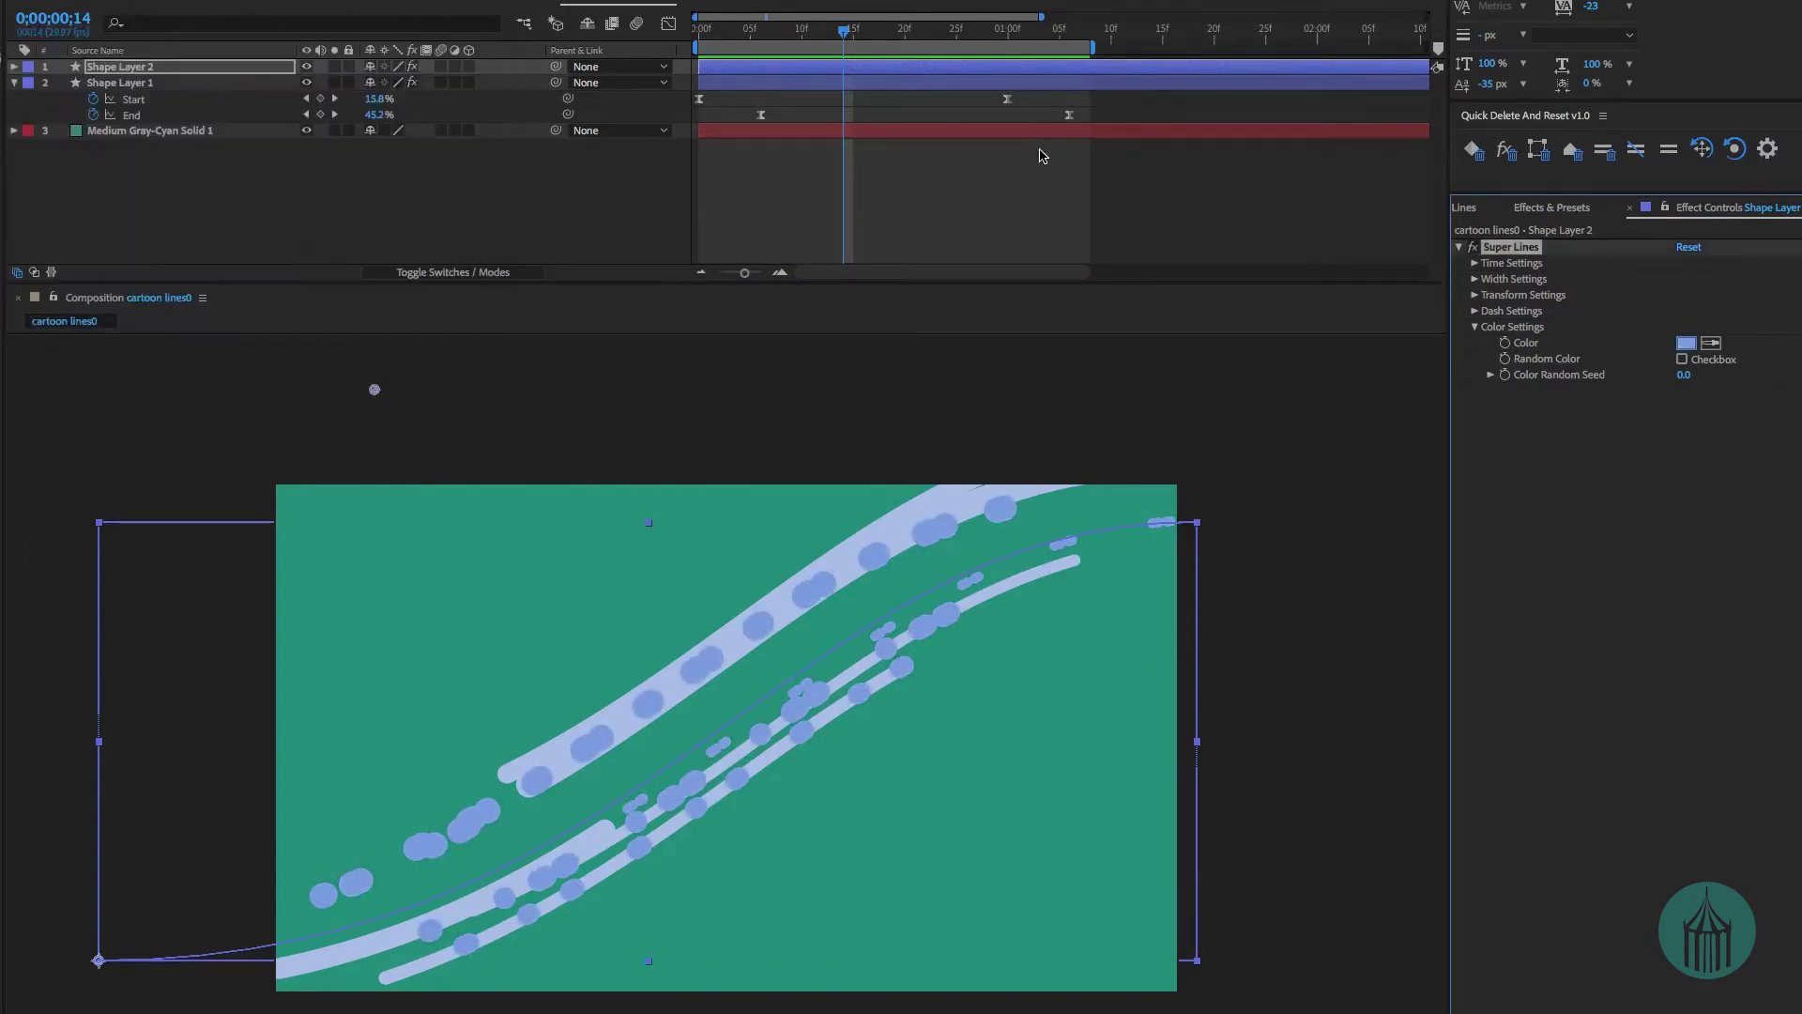
{"action": "key", "text": "space"}
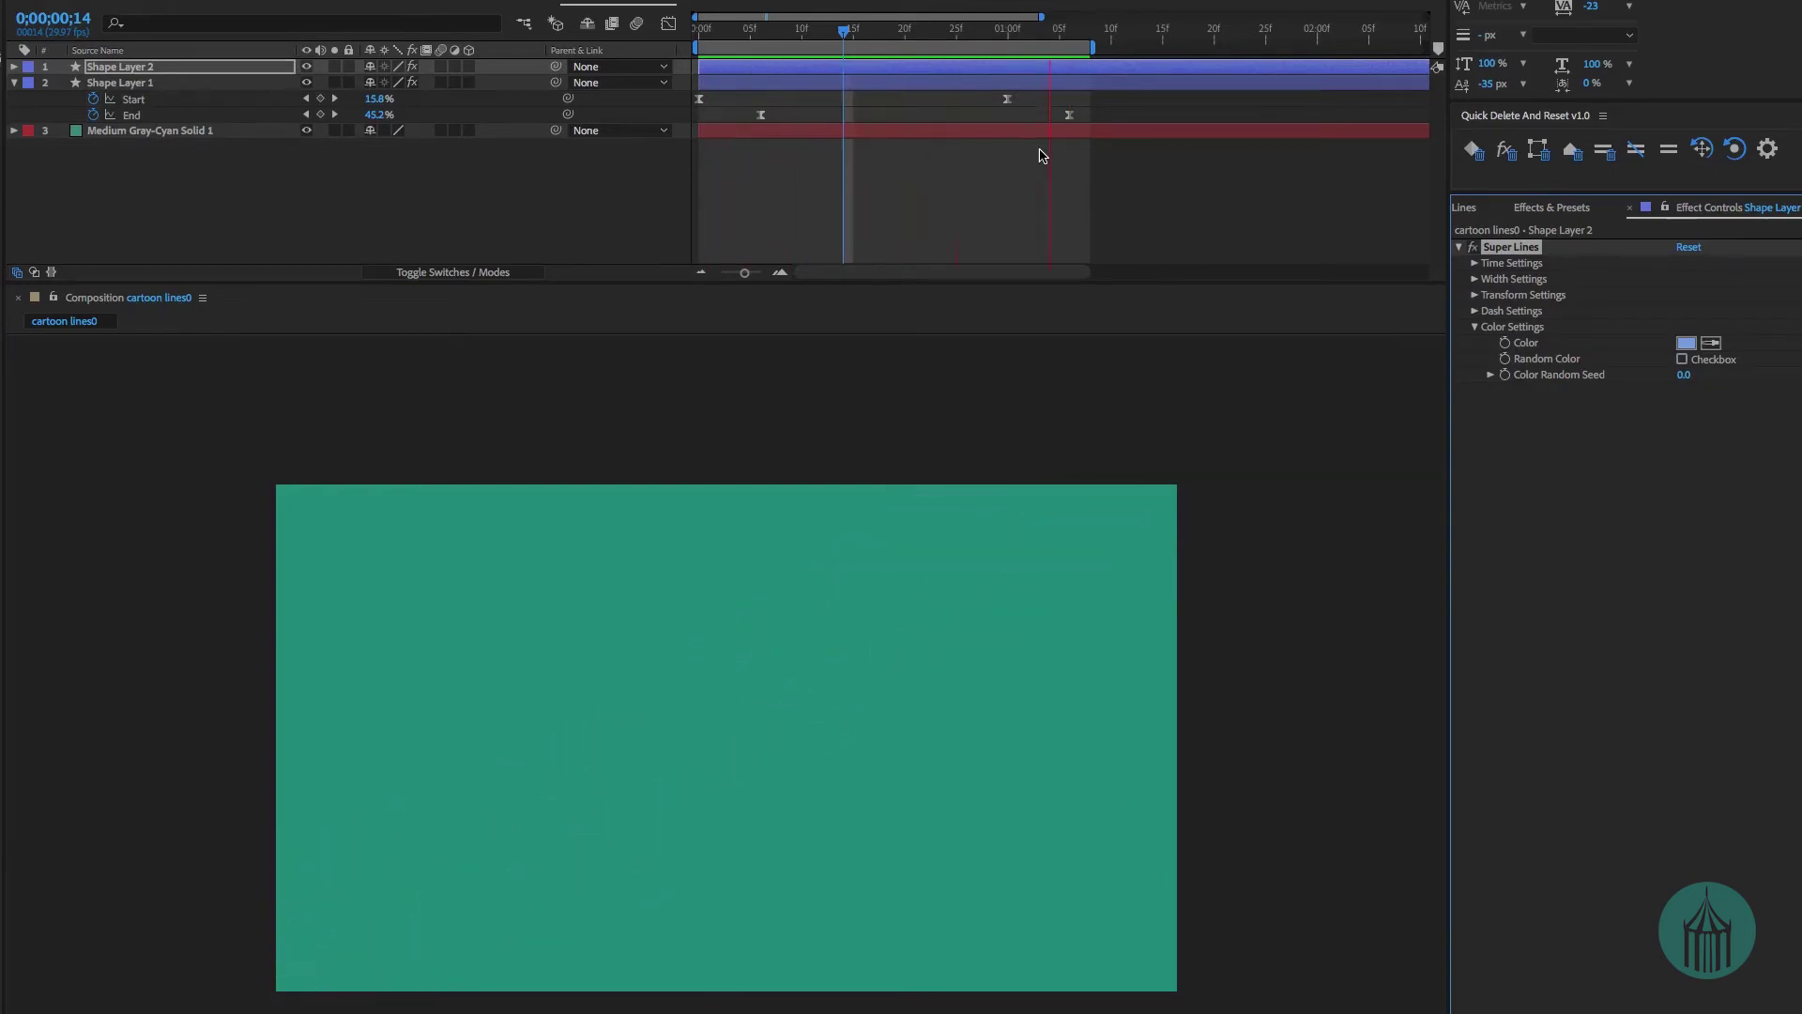
{"action": "left_click", "coordinate": [110, 83]}
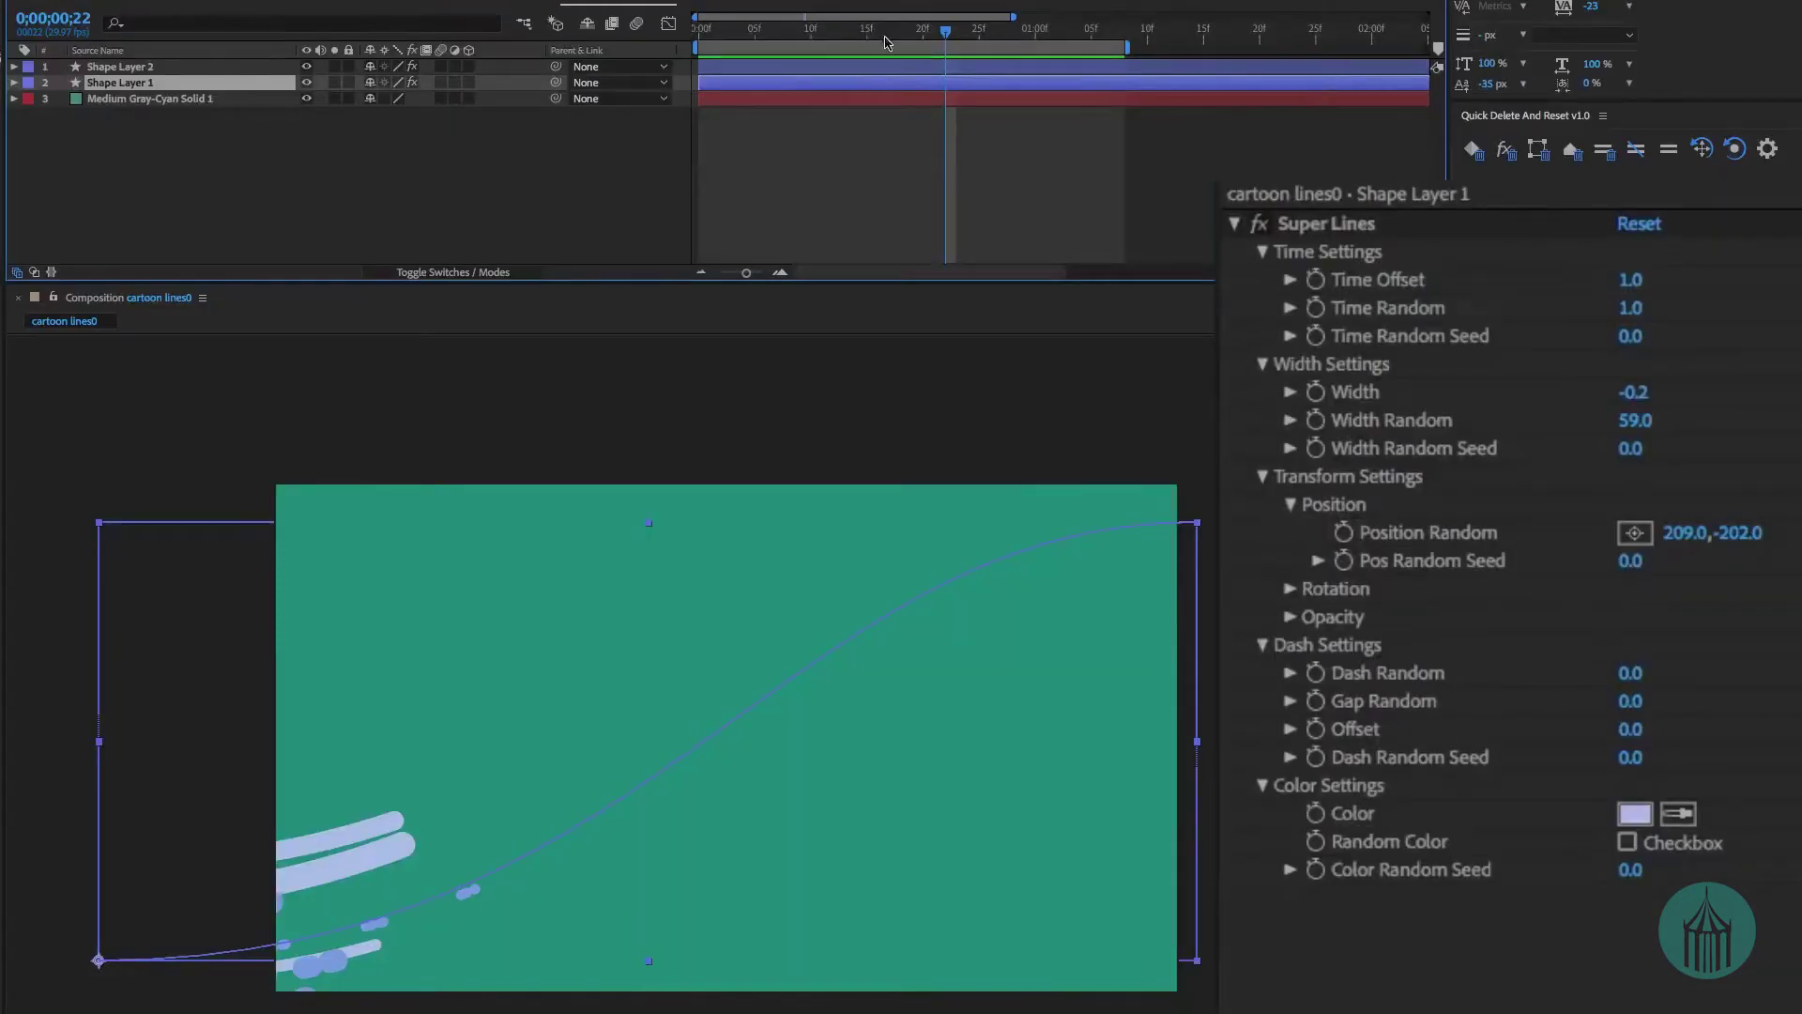
{"action": "left_click_drag", "start_coordinate": [886, 42], "coordinate": [777, 42]}
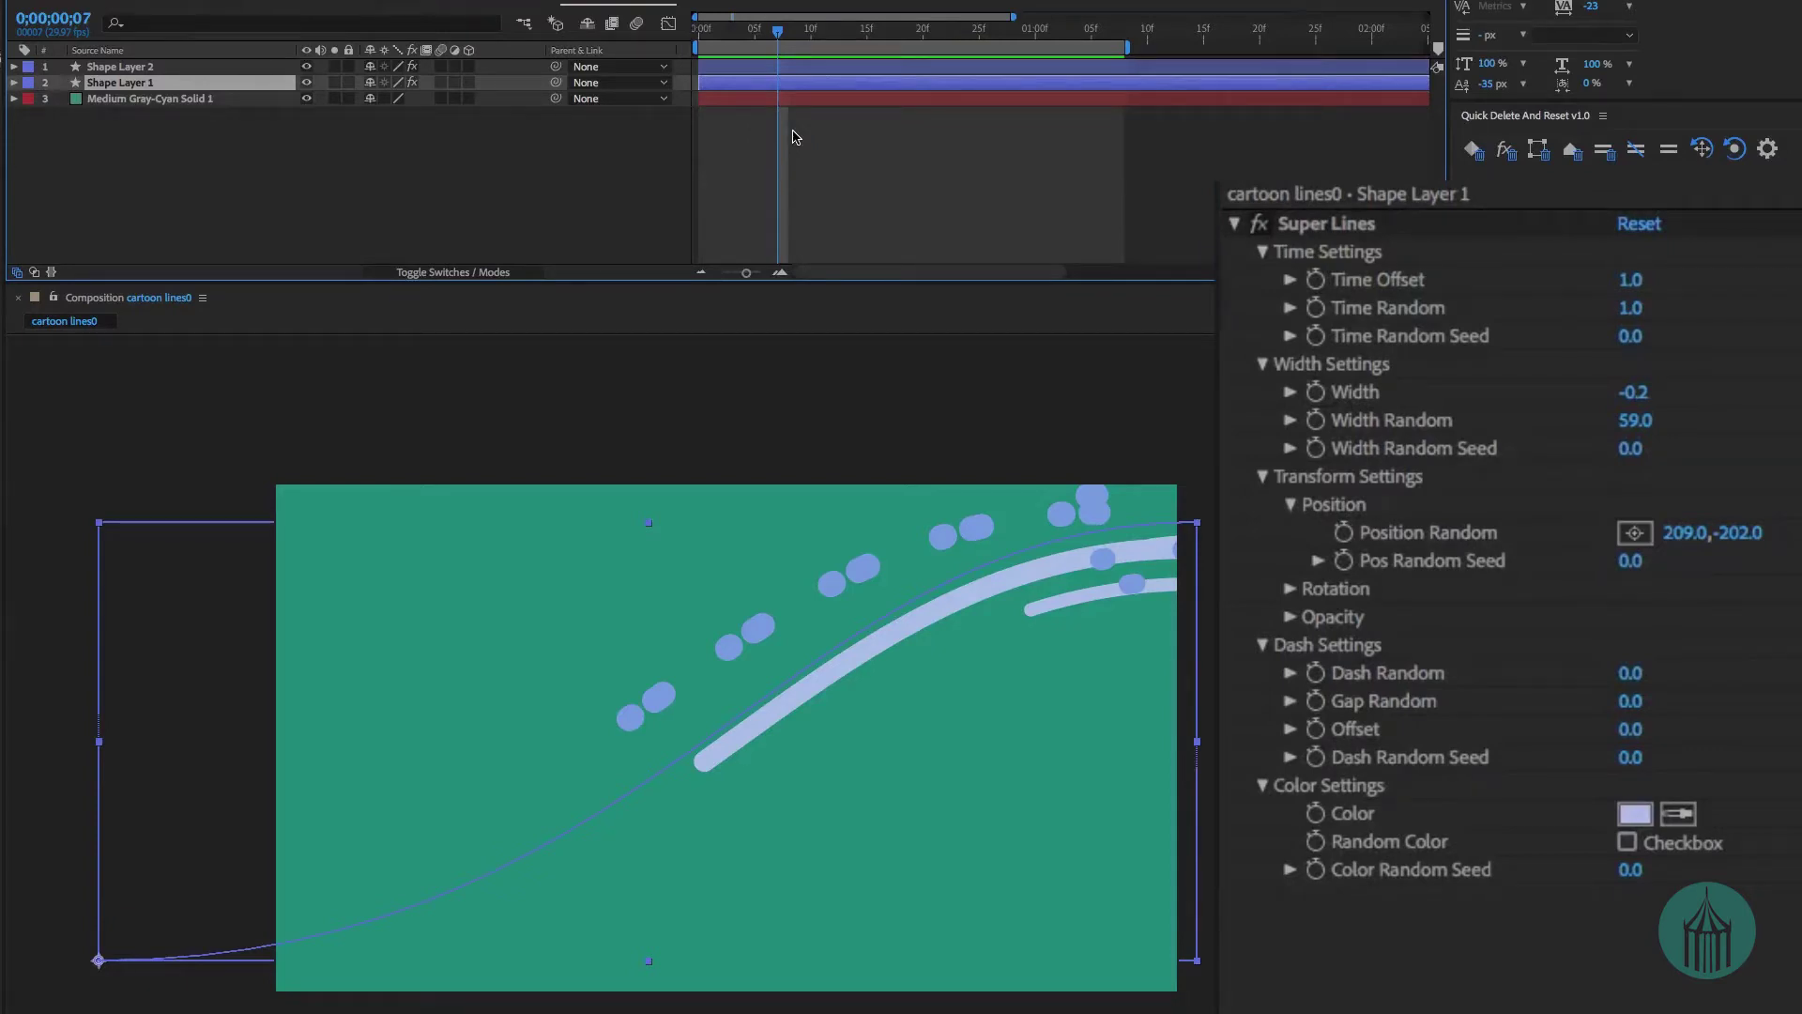
Set Super Lines Rotation to 7° and Rotation Random to 13° to fan the green strokes.
{"action": "left_click", "coordinate": [37, 209]}
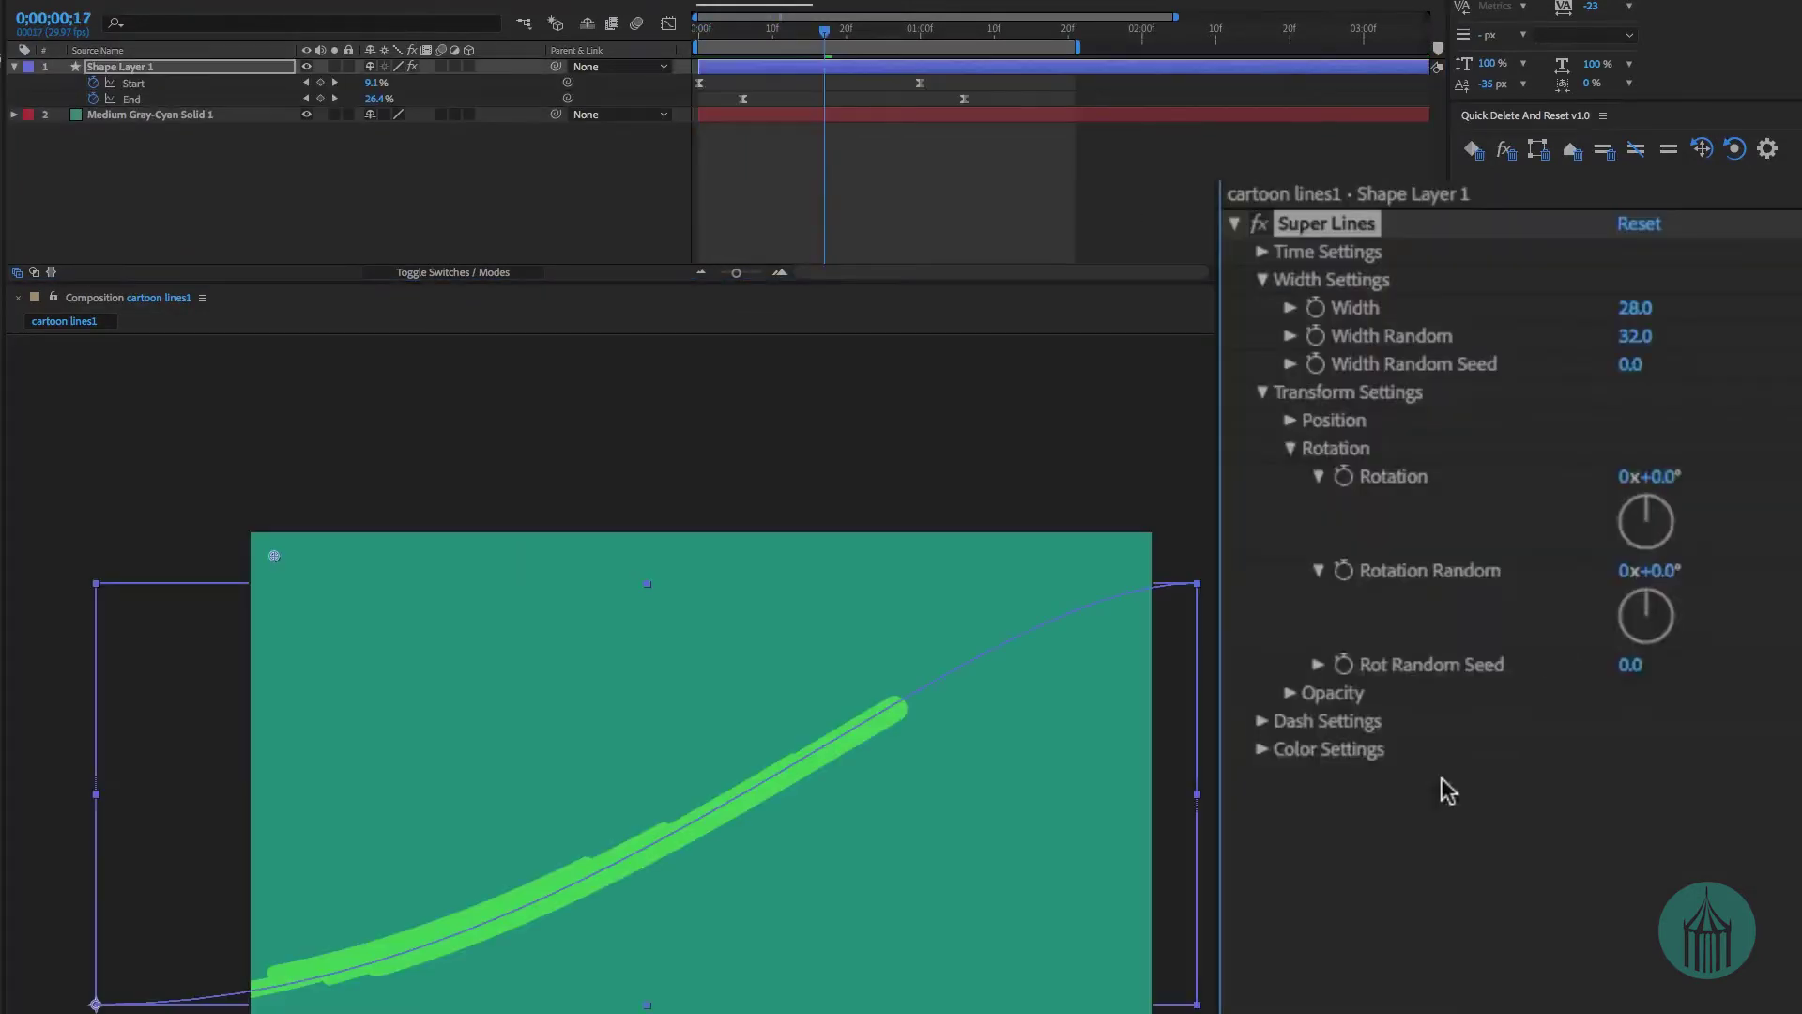
{"action": "mouse_move", "coordinate": [1638, 477]}
{"action": "left_mouse_down"}
{"action": "mouse_move", "coordinate": [1687, 482]}
{"action": "mouse_move", "coordinate": [1659, 481]}
{"action": "left_mouse_up"}
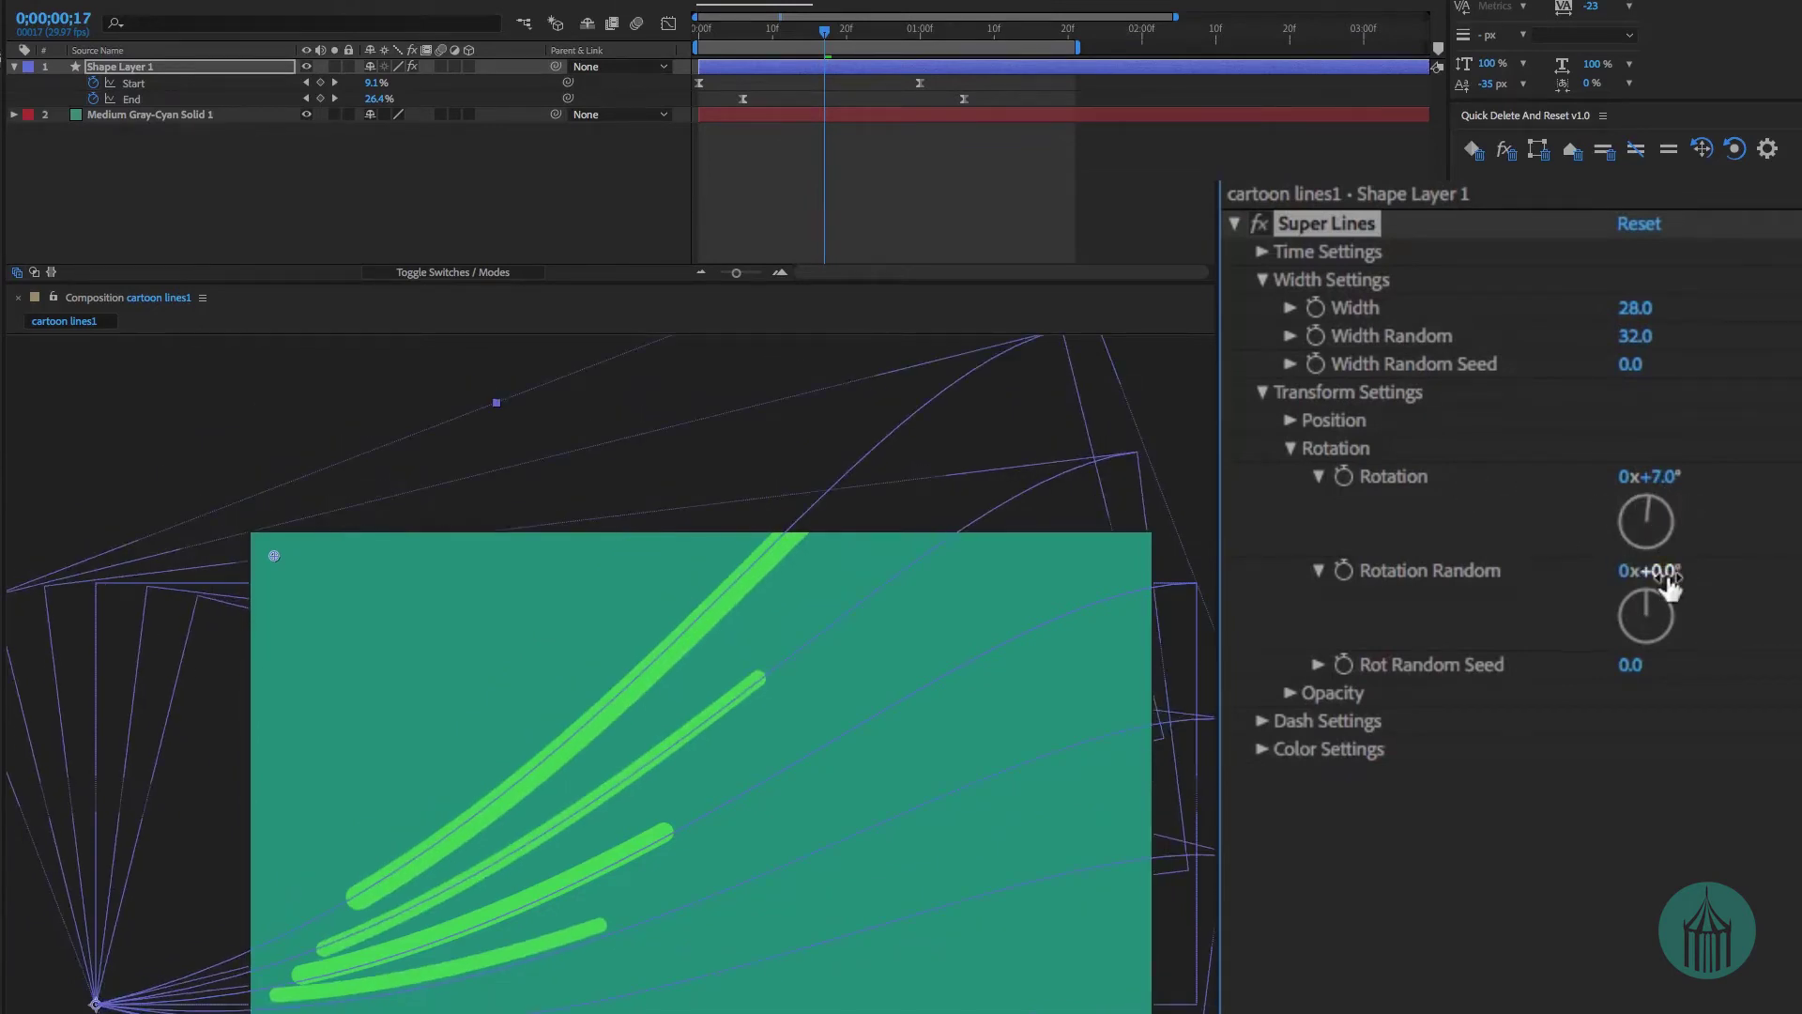
{"action": "left_click_drag", "start_coordinate": [1666, 572], "coordinate": [1678, 575]}
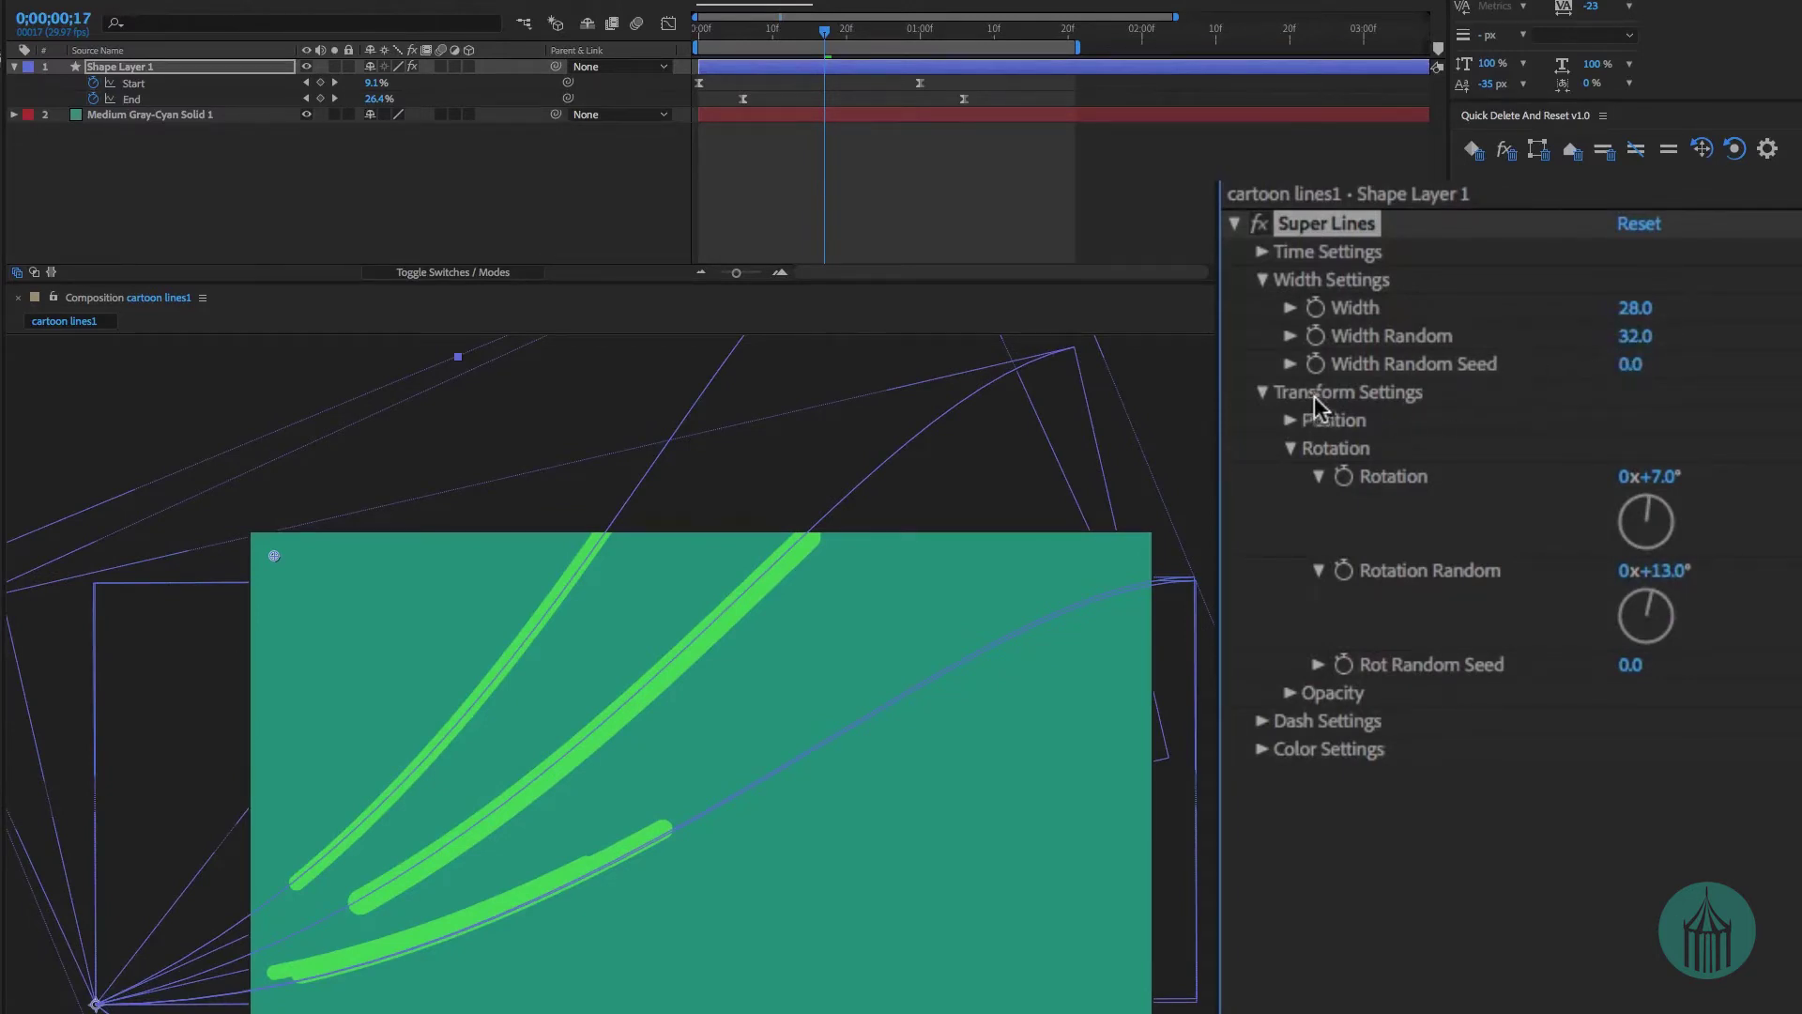
{"action": "left_click", "coordinate": [1264, 722]}
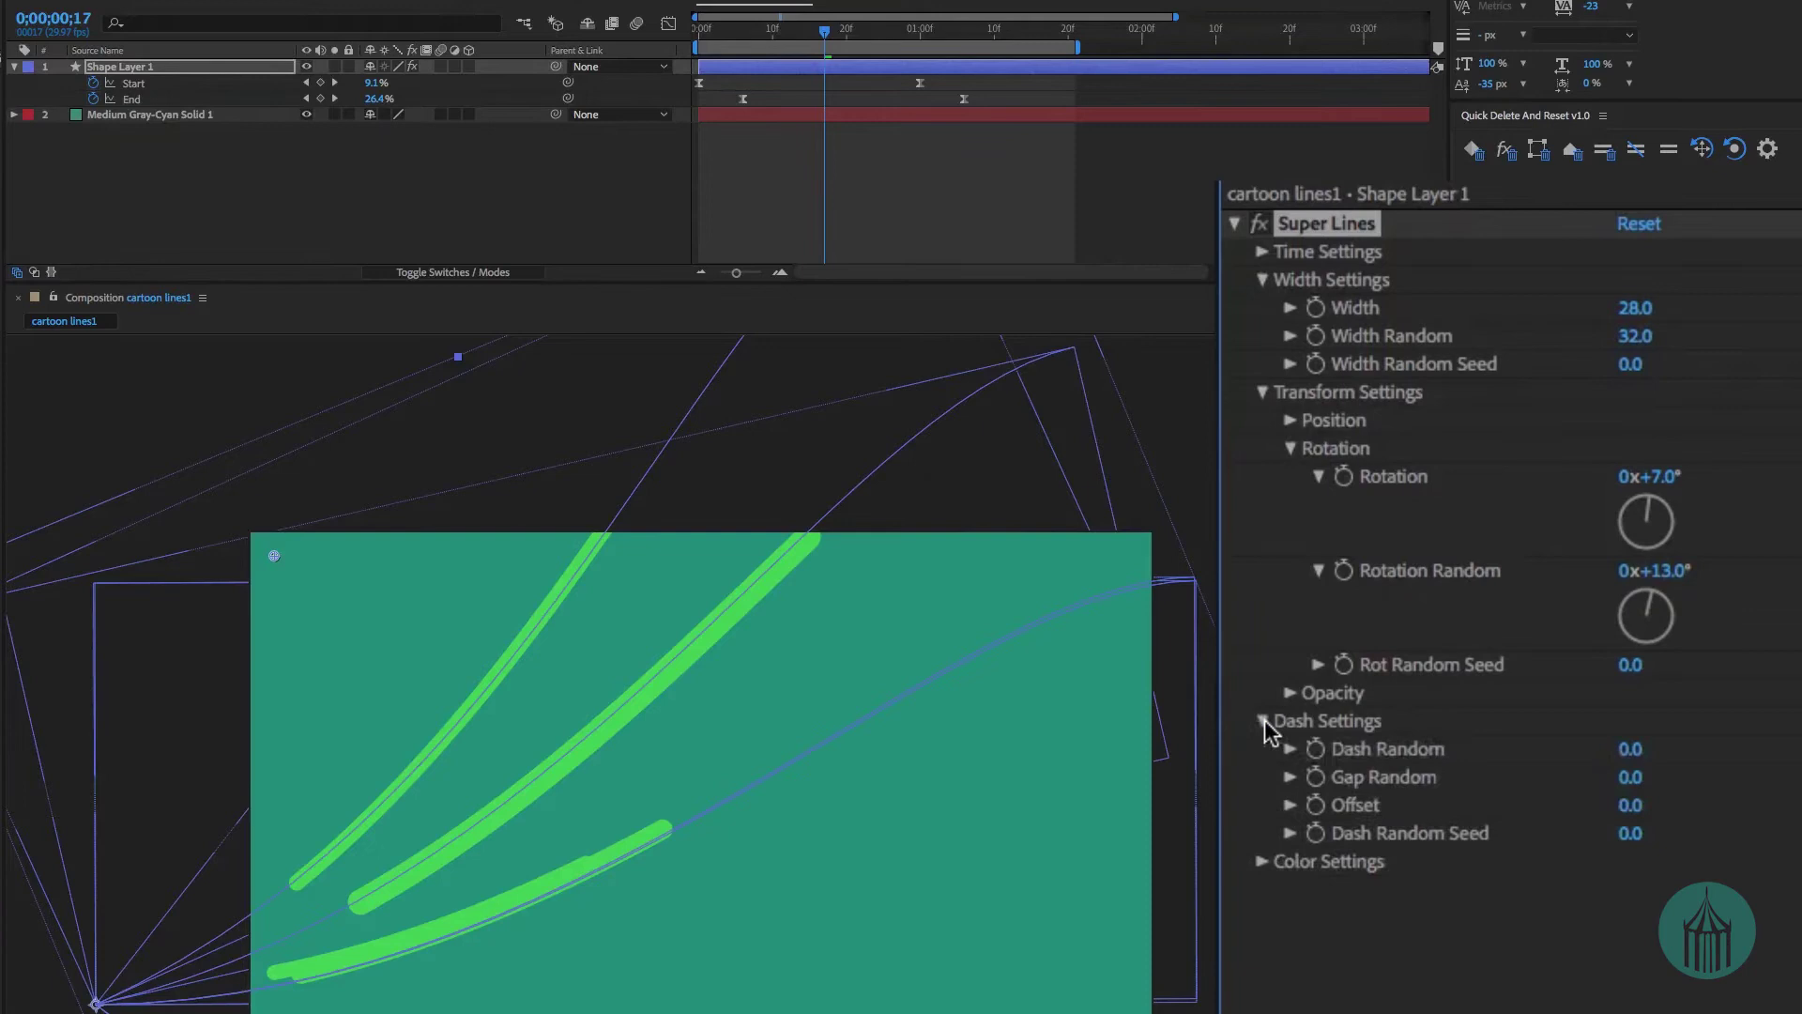
{"action": "left_click", "coordinate": [1356, 727]}
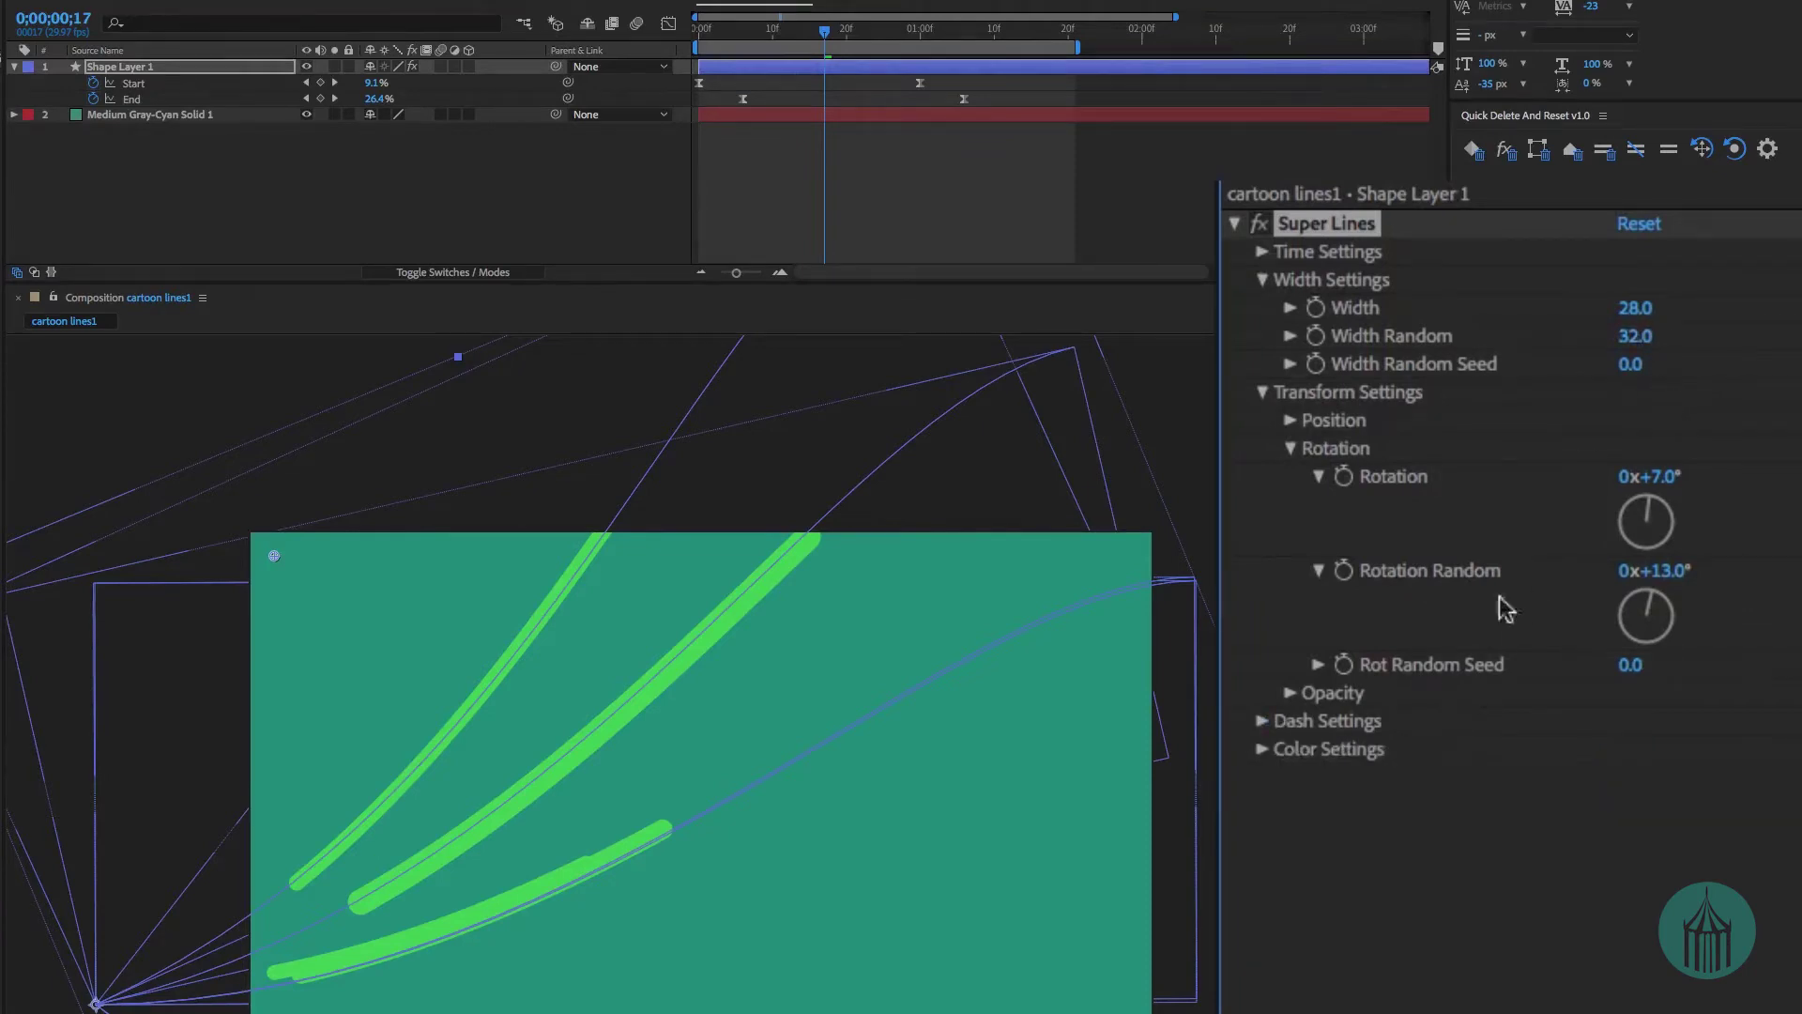
{"action": "left_click", "coordinate": [1265, 751]}
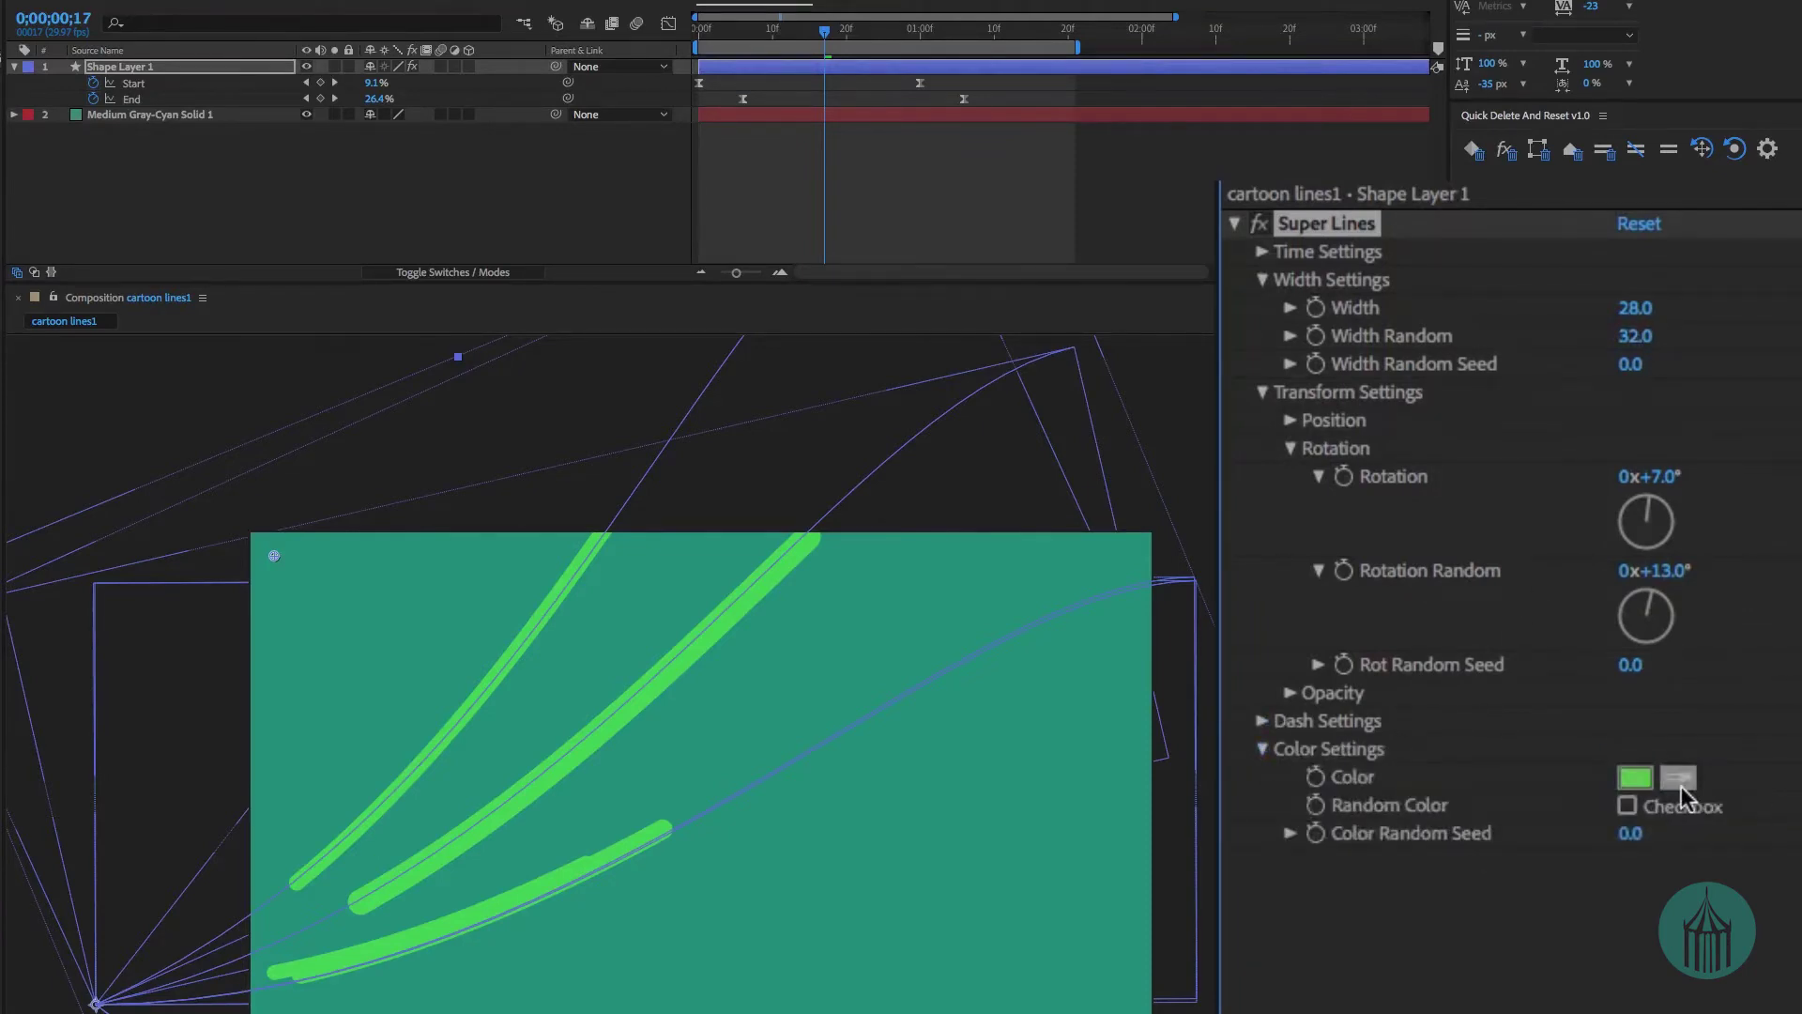
Set the Super Lines stroke color to a bright green.
{"action": "left_click", "coordinate": [1635, 777]}
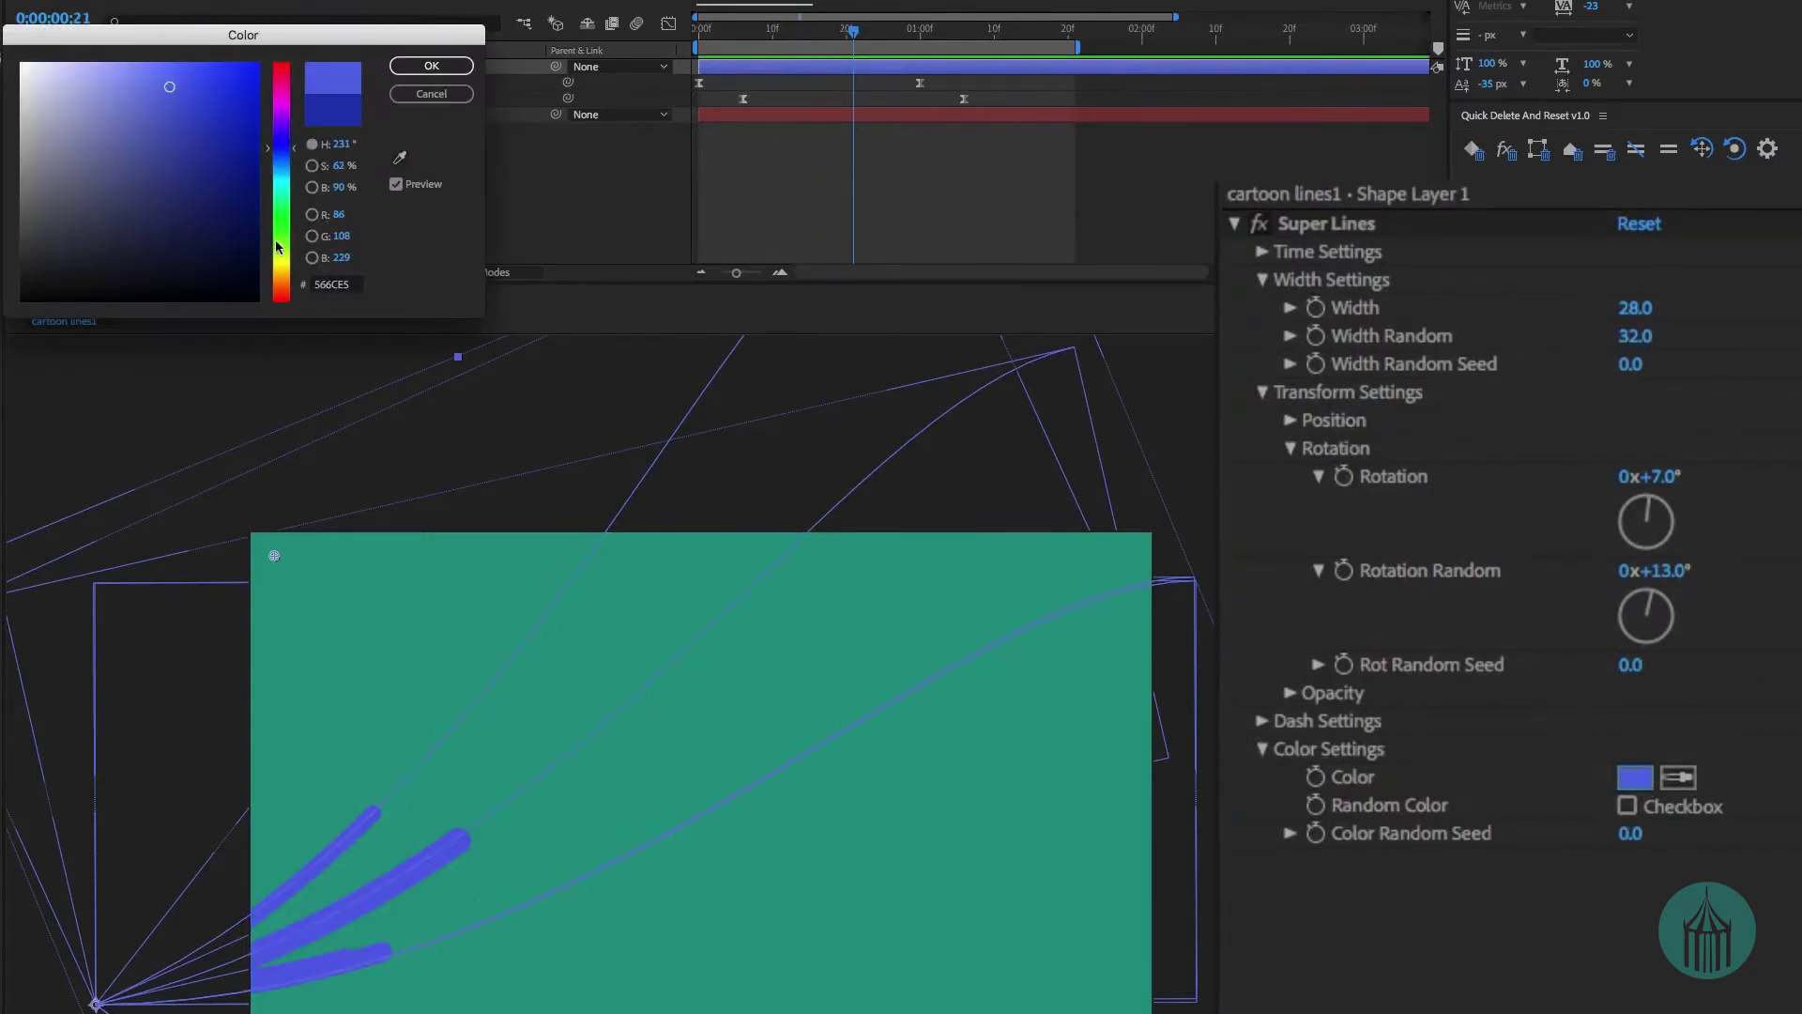
{"action": "left_click", "coordinate": [278, 243]}
{"action": "left_click_drag", "start_coordinate": [279, 242], "coordinate": [279, 235]}
{"action": "left_click", "coordinate": [446, 65]}
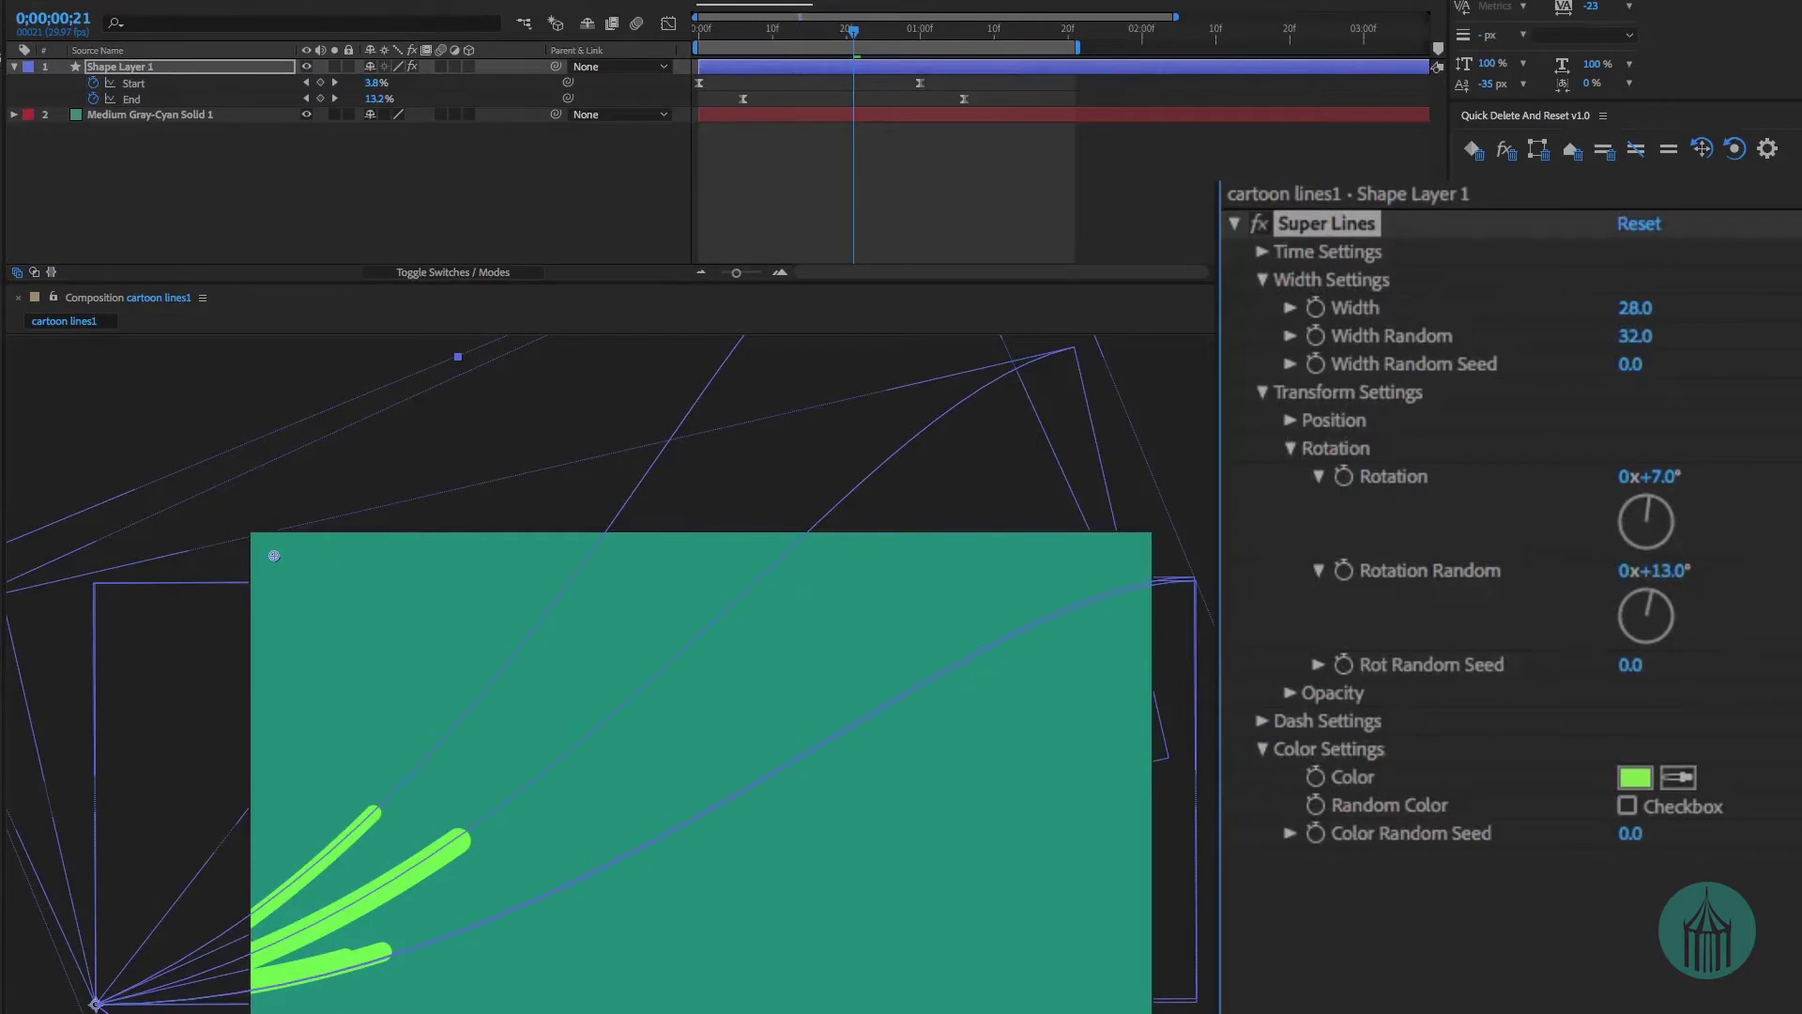
Preview the rotated strokes, then at frame 15 set Position Random to 50.0,250.0.
{"action": "key", "text": "space"}
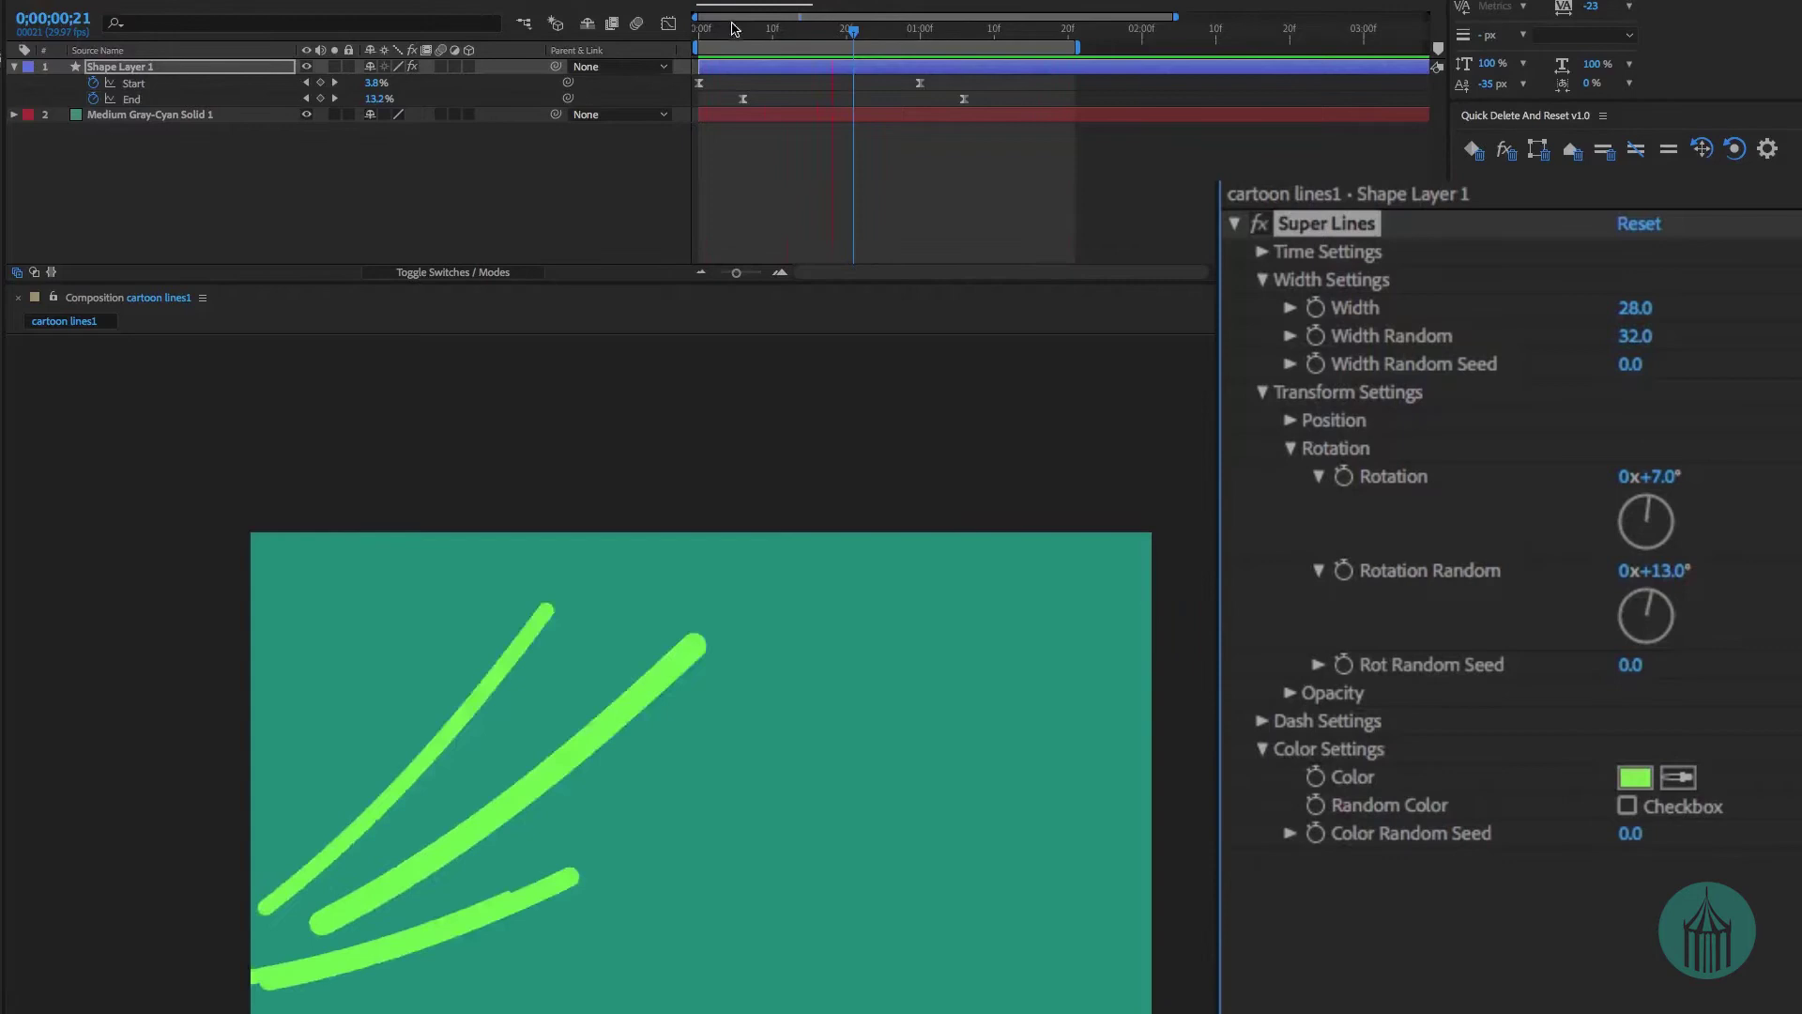
{"action": "left_click", "coordinate": [805, 38]}
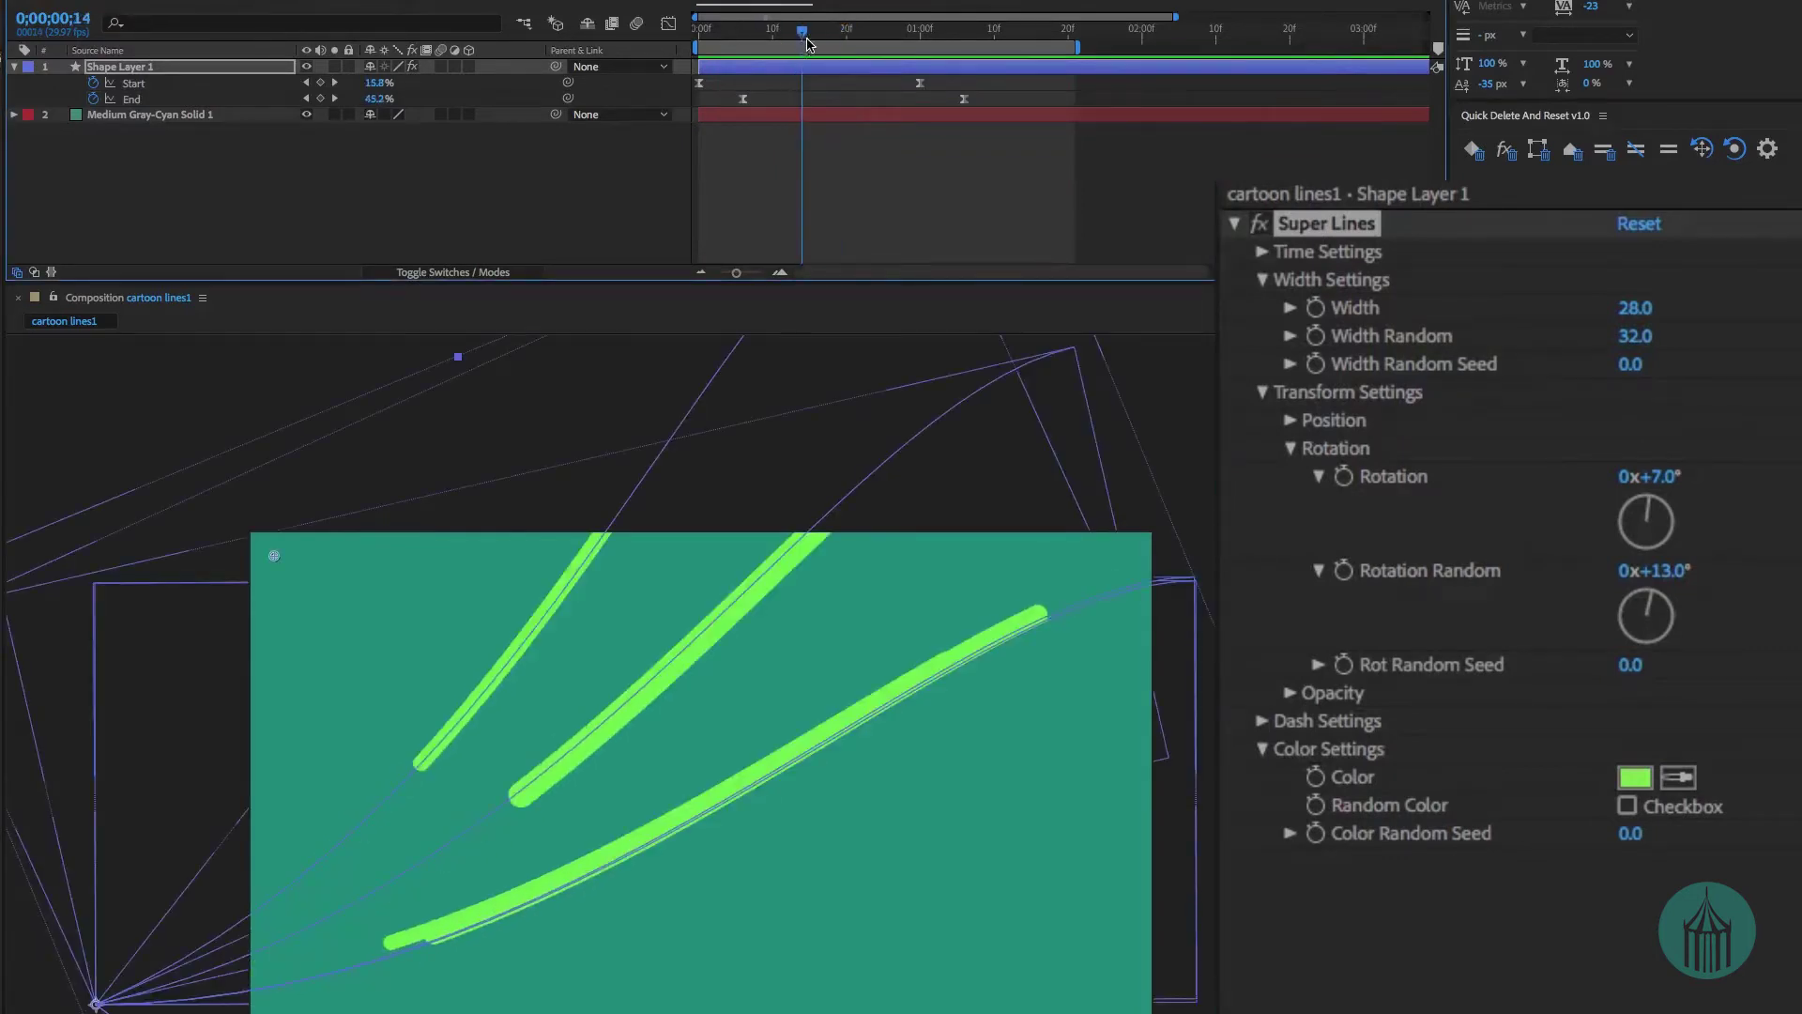
{"action": "left_click", "coordinate": [808, 43]}
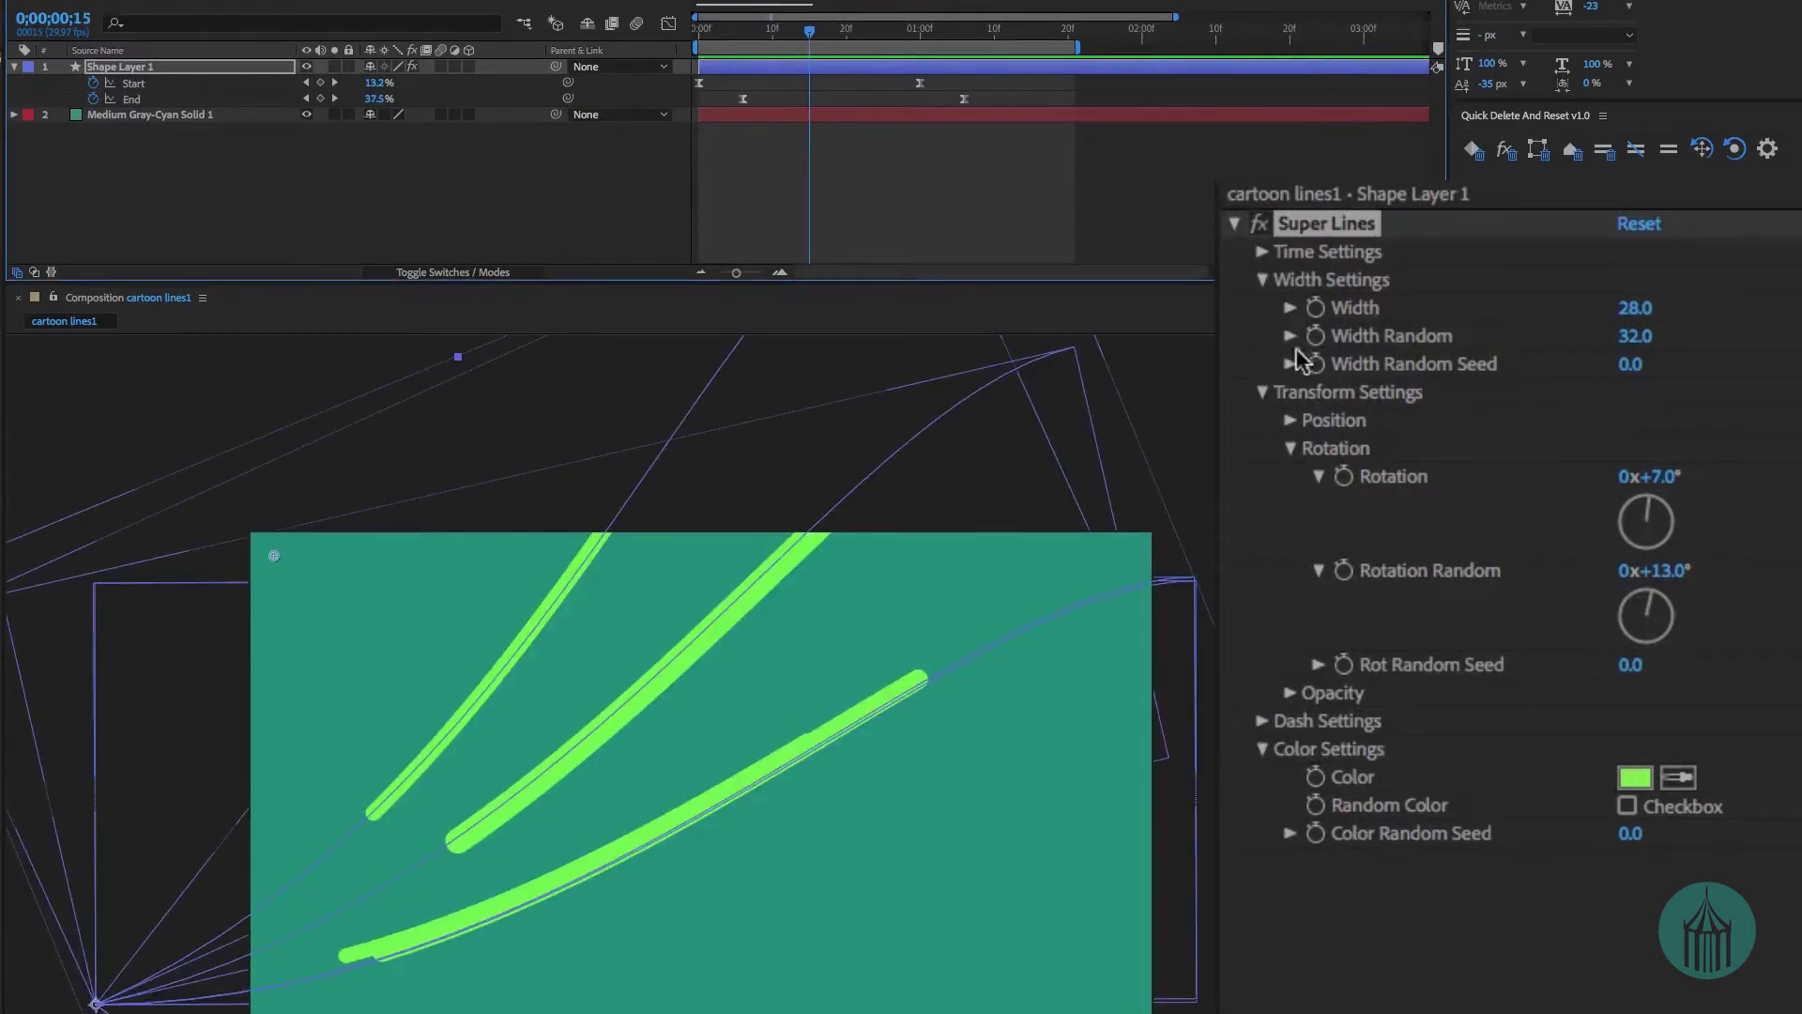
{"action": "left_click", "coordinate": [1291, 419]}
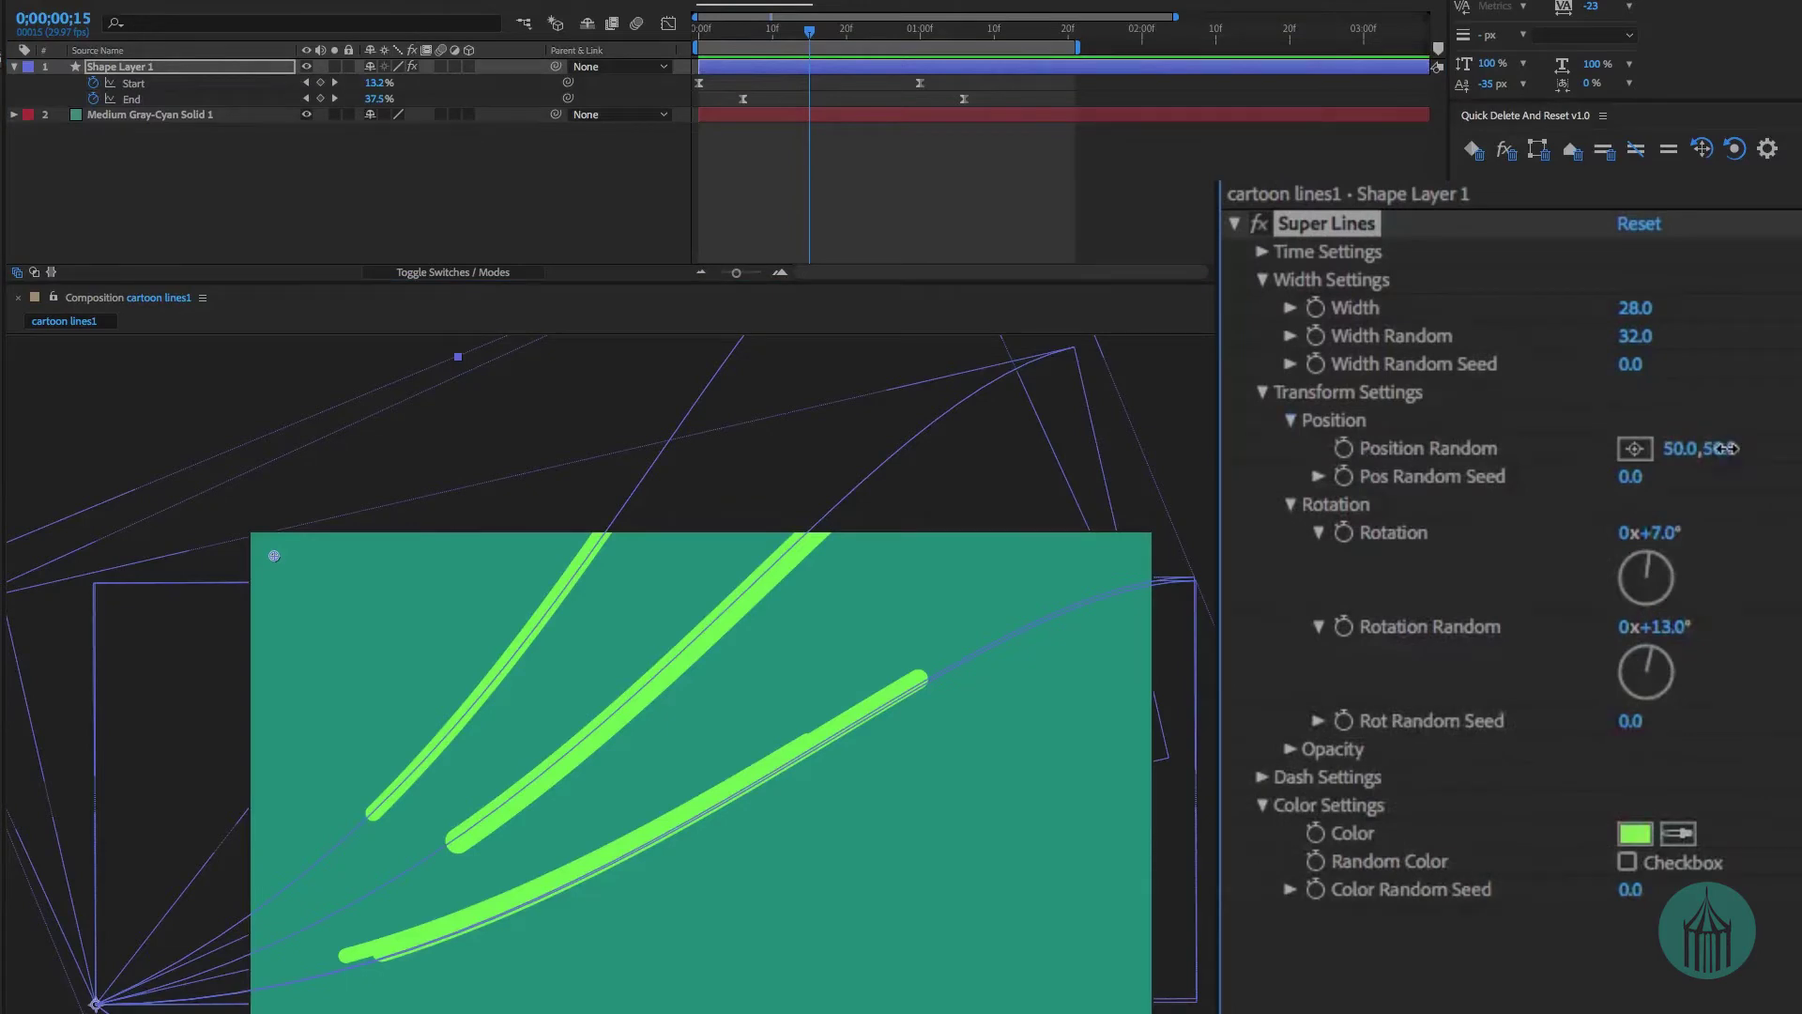
{"action": "left_click_drag", "start_coordinate": [1725, 448], "coordinate": [1784, 448]}
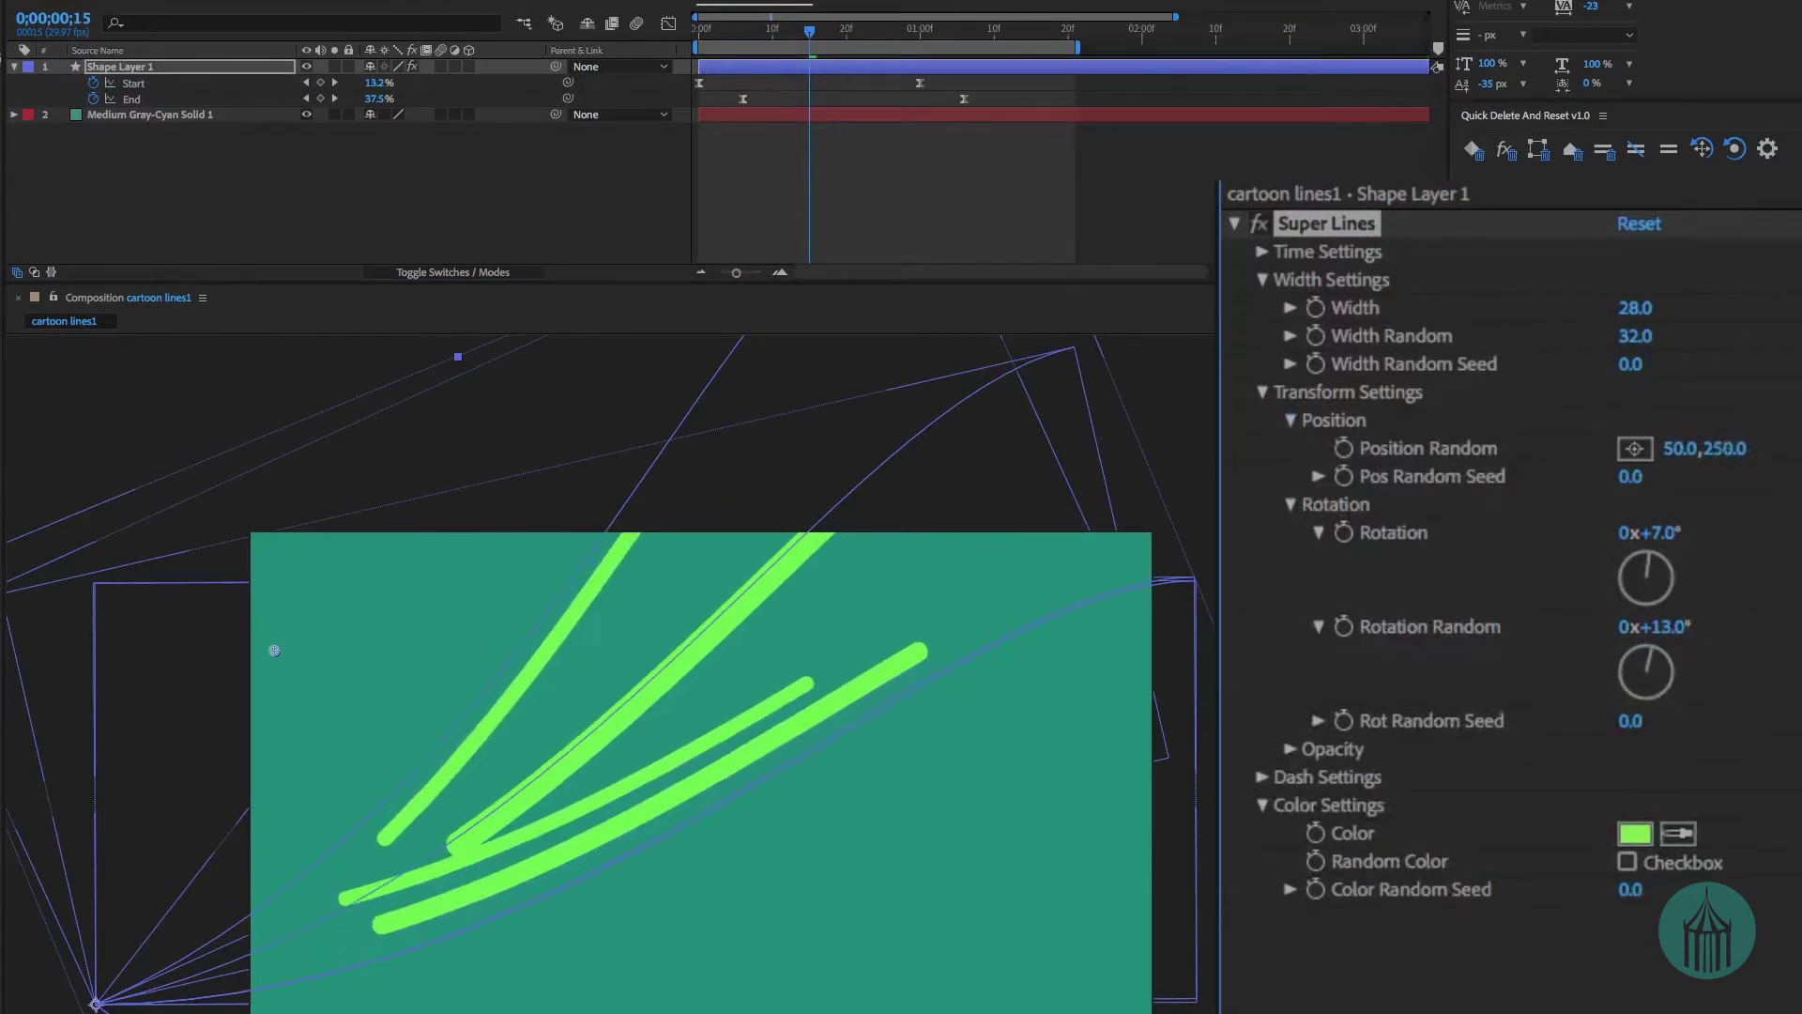
At frame 12, set Turbulent Displace Amount 111 and Size 164, then preview the wavy lines.
{"action": "left_click", "coordinate": [788, 37]}
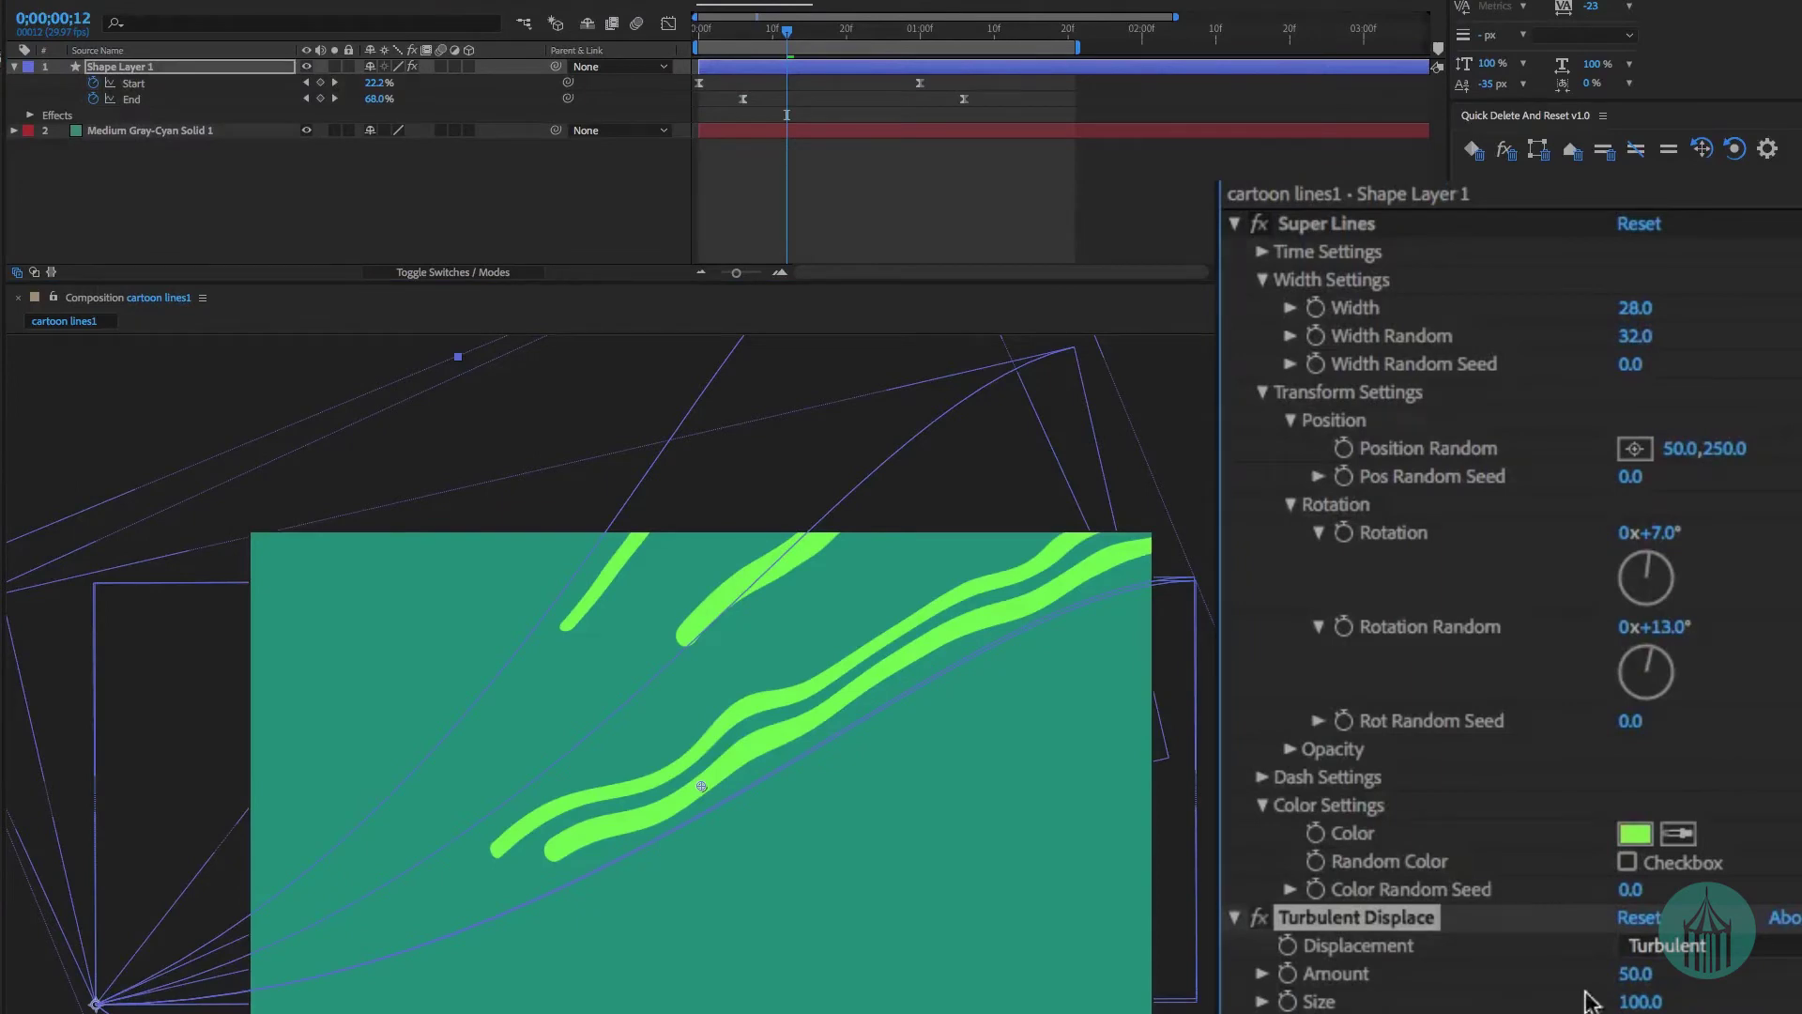
{"action": "left_click_drag", "start_coordinate": [1635, 973], "coordinate": [1723, 973]}
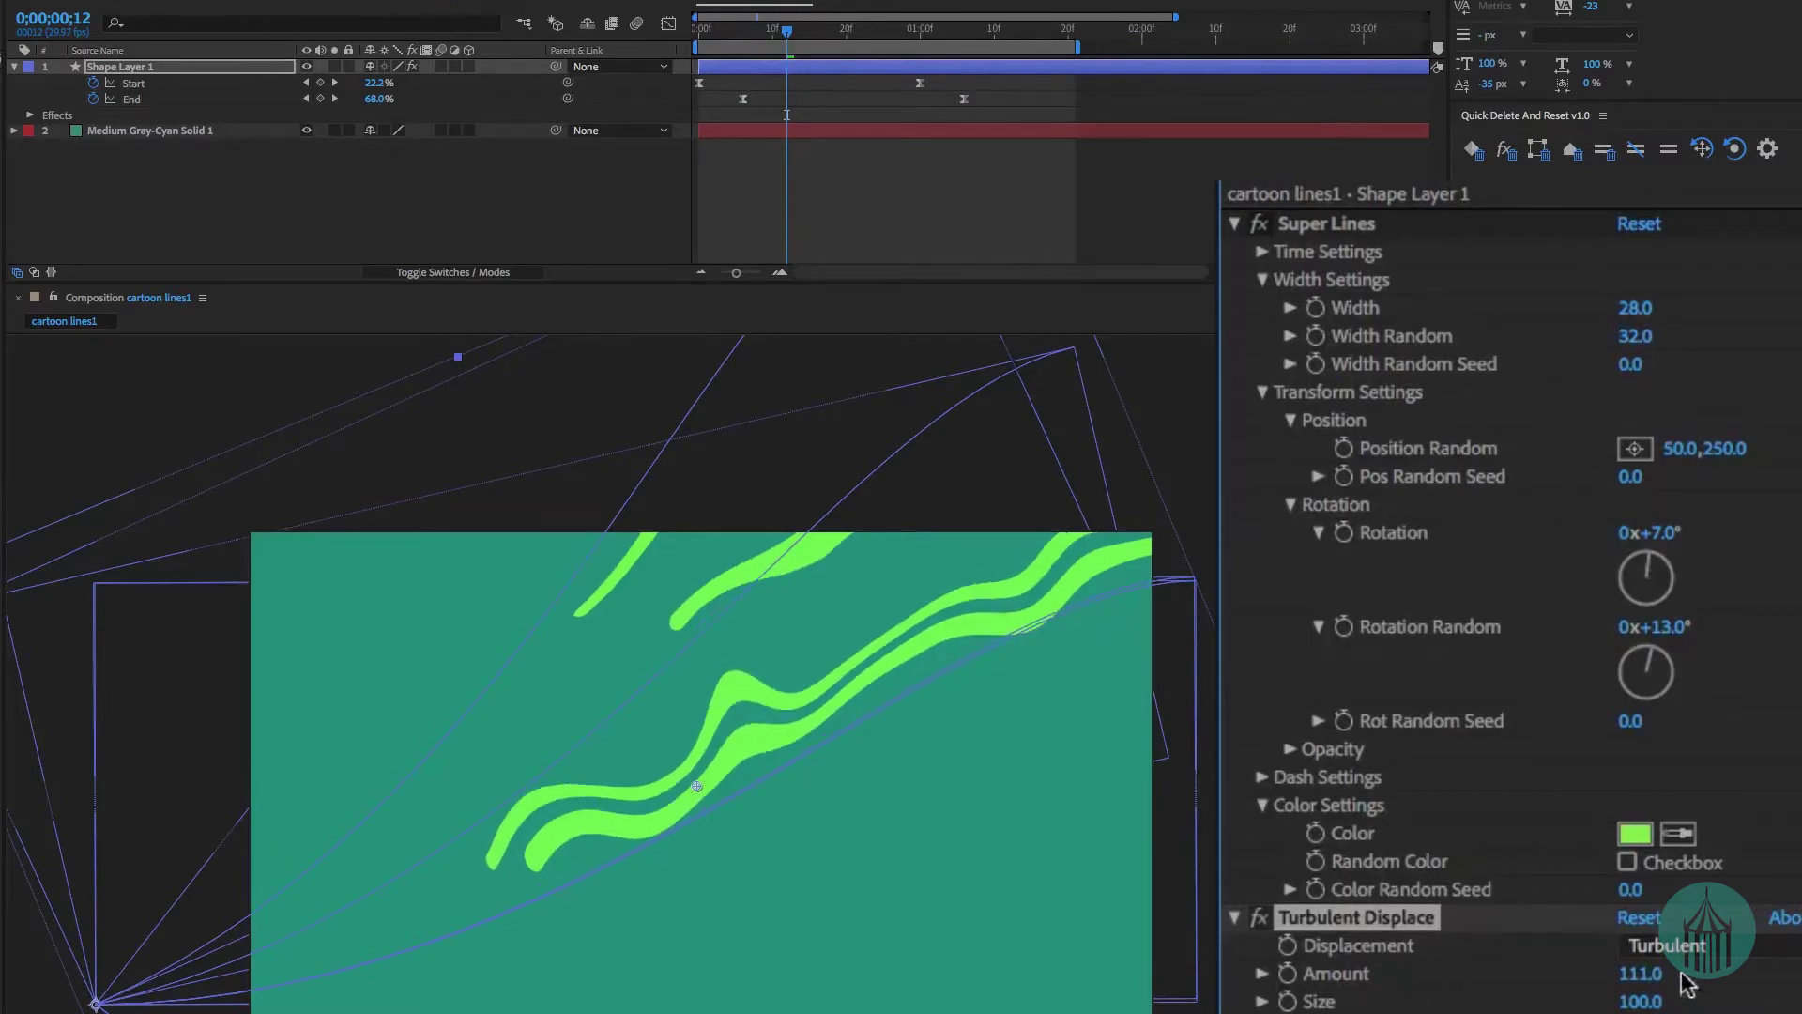
{"action": "left_click_drag", "start_coordinate": [1638, 1005], "coordinate": [1730, 992]}
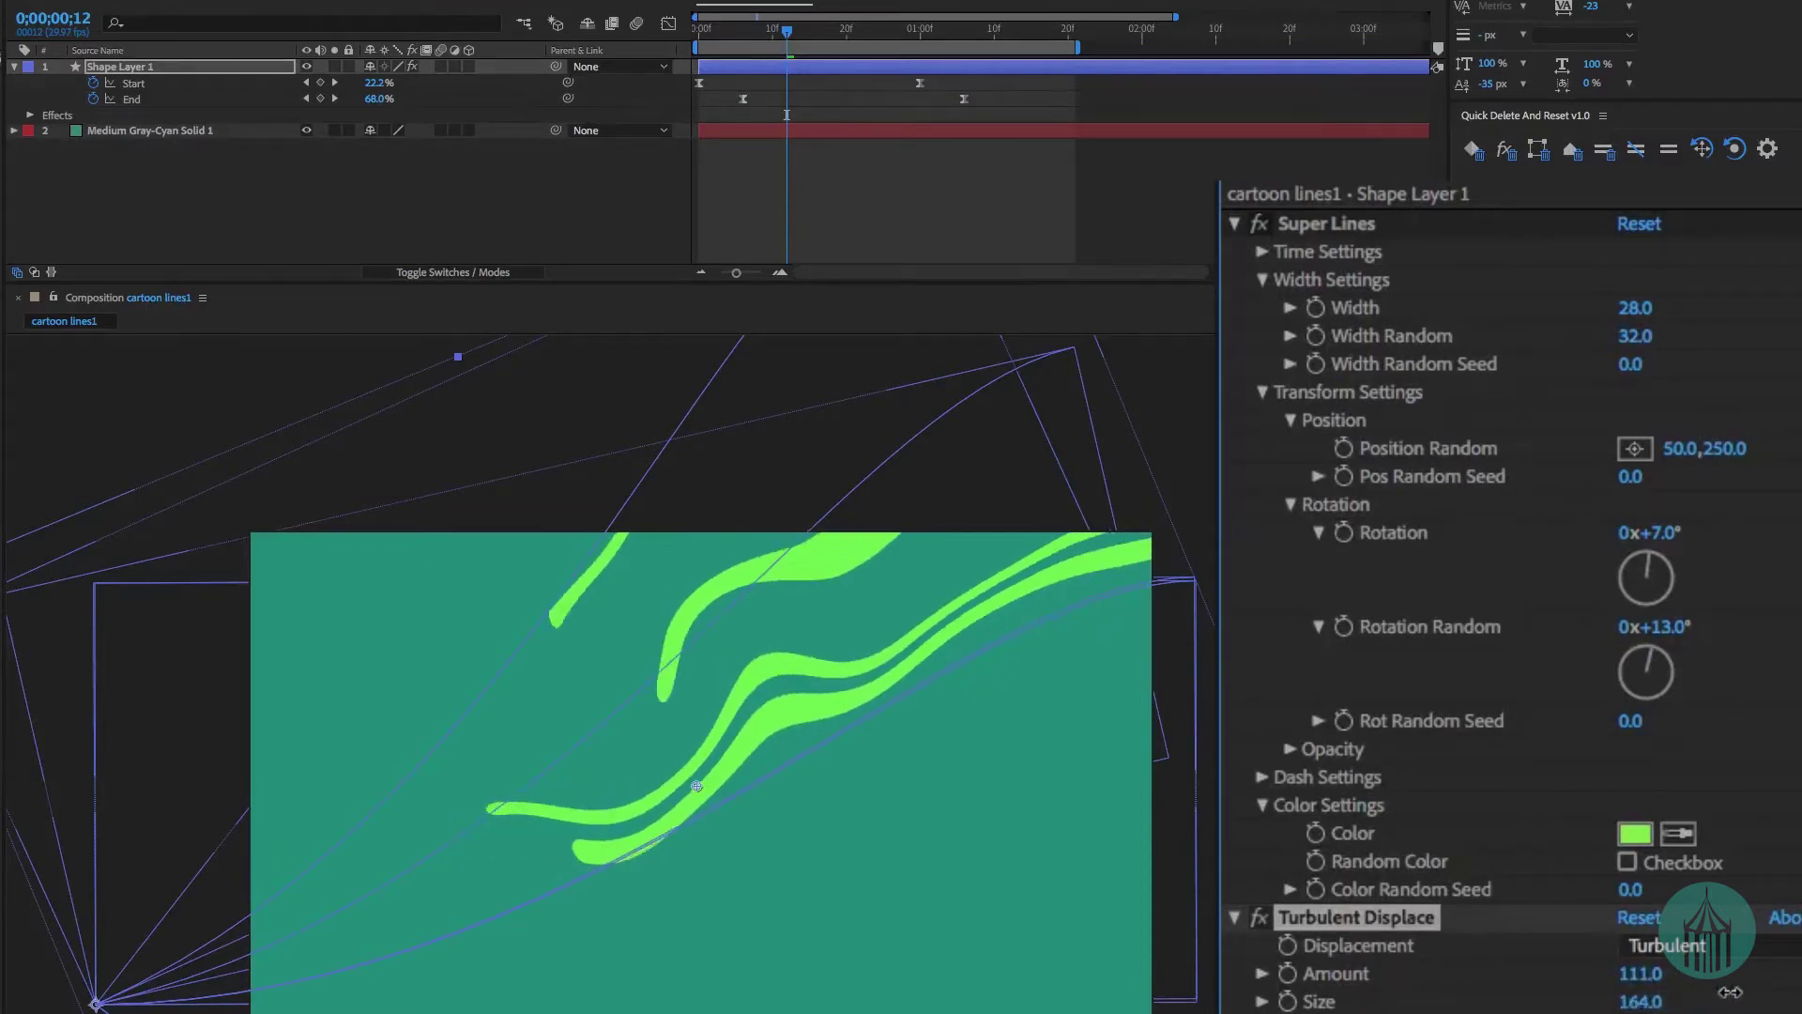
{"action": "key", "text": "space"}
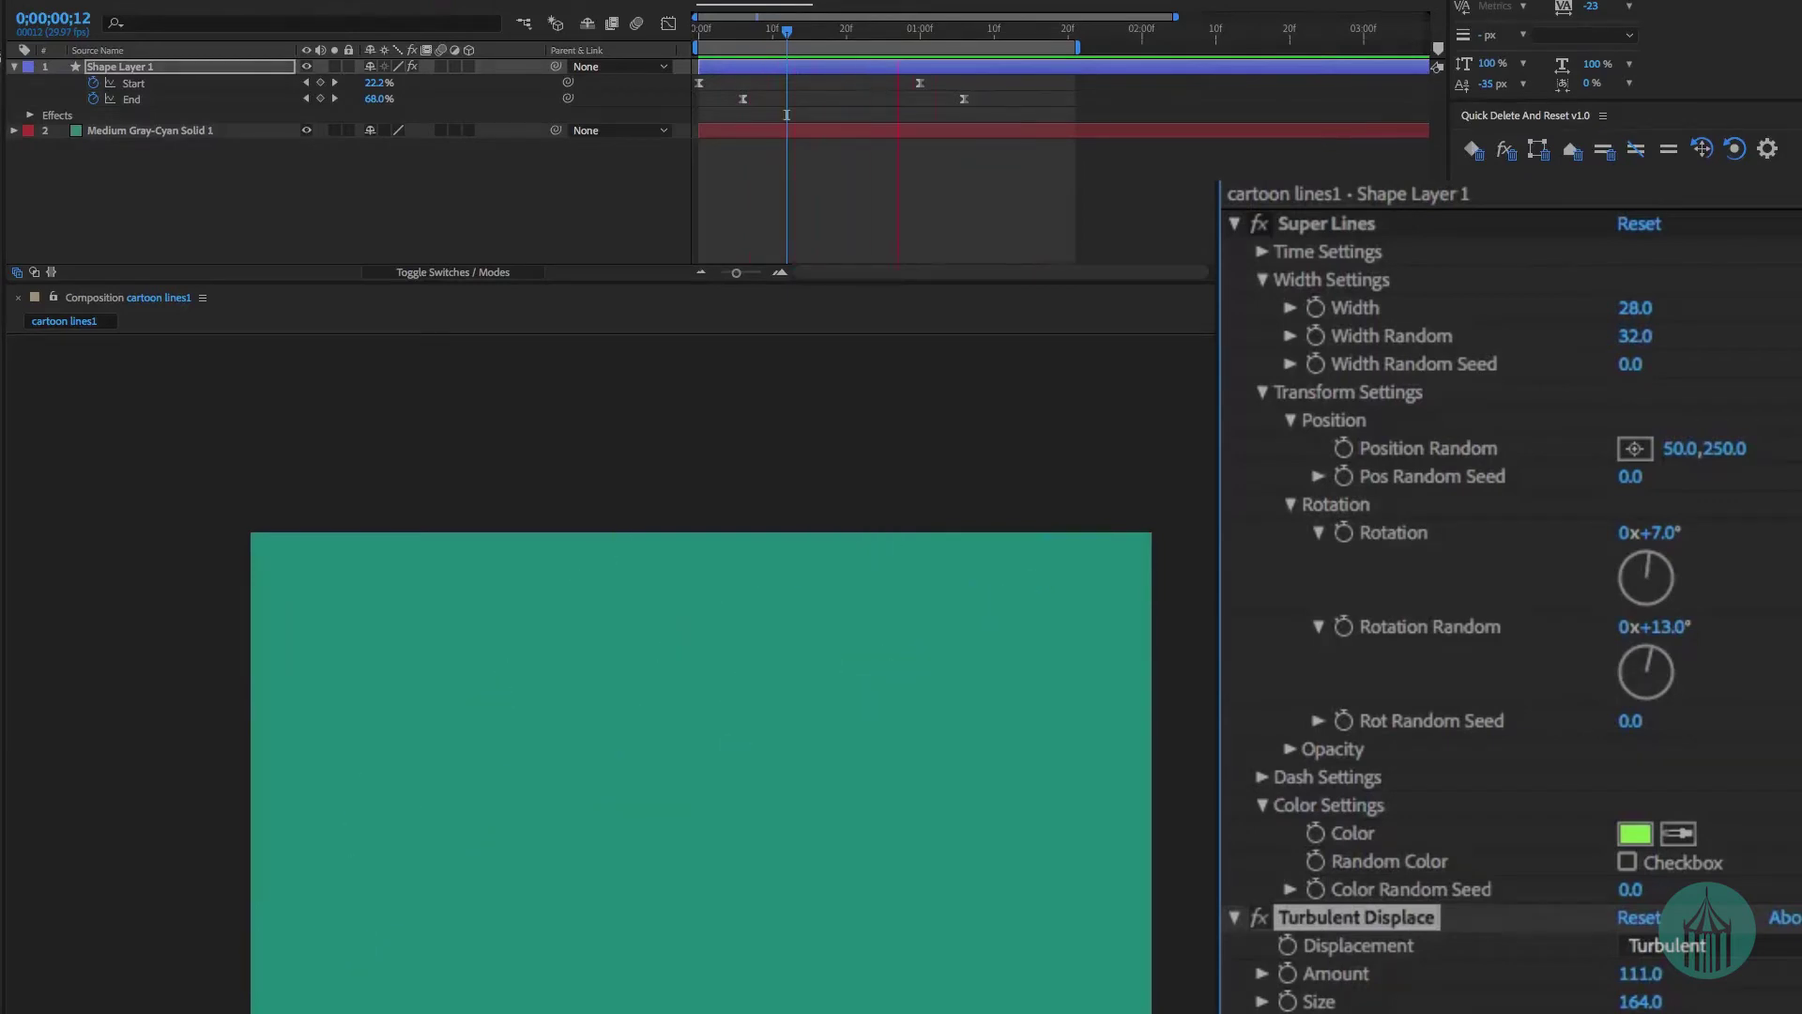
{"action": "key", "text": "Page_Down"}
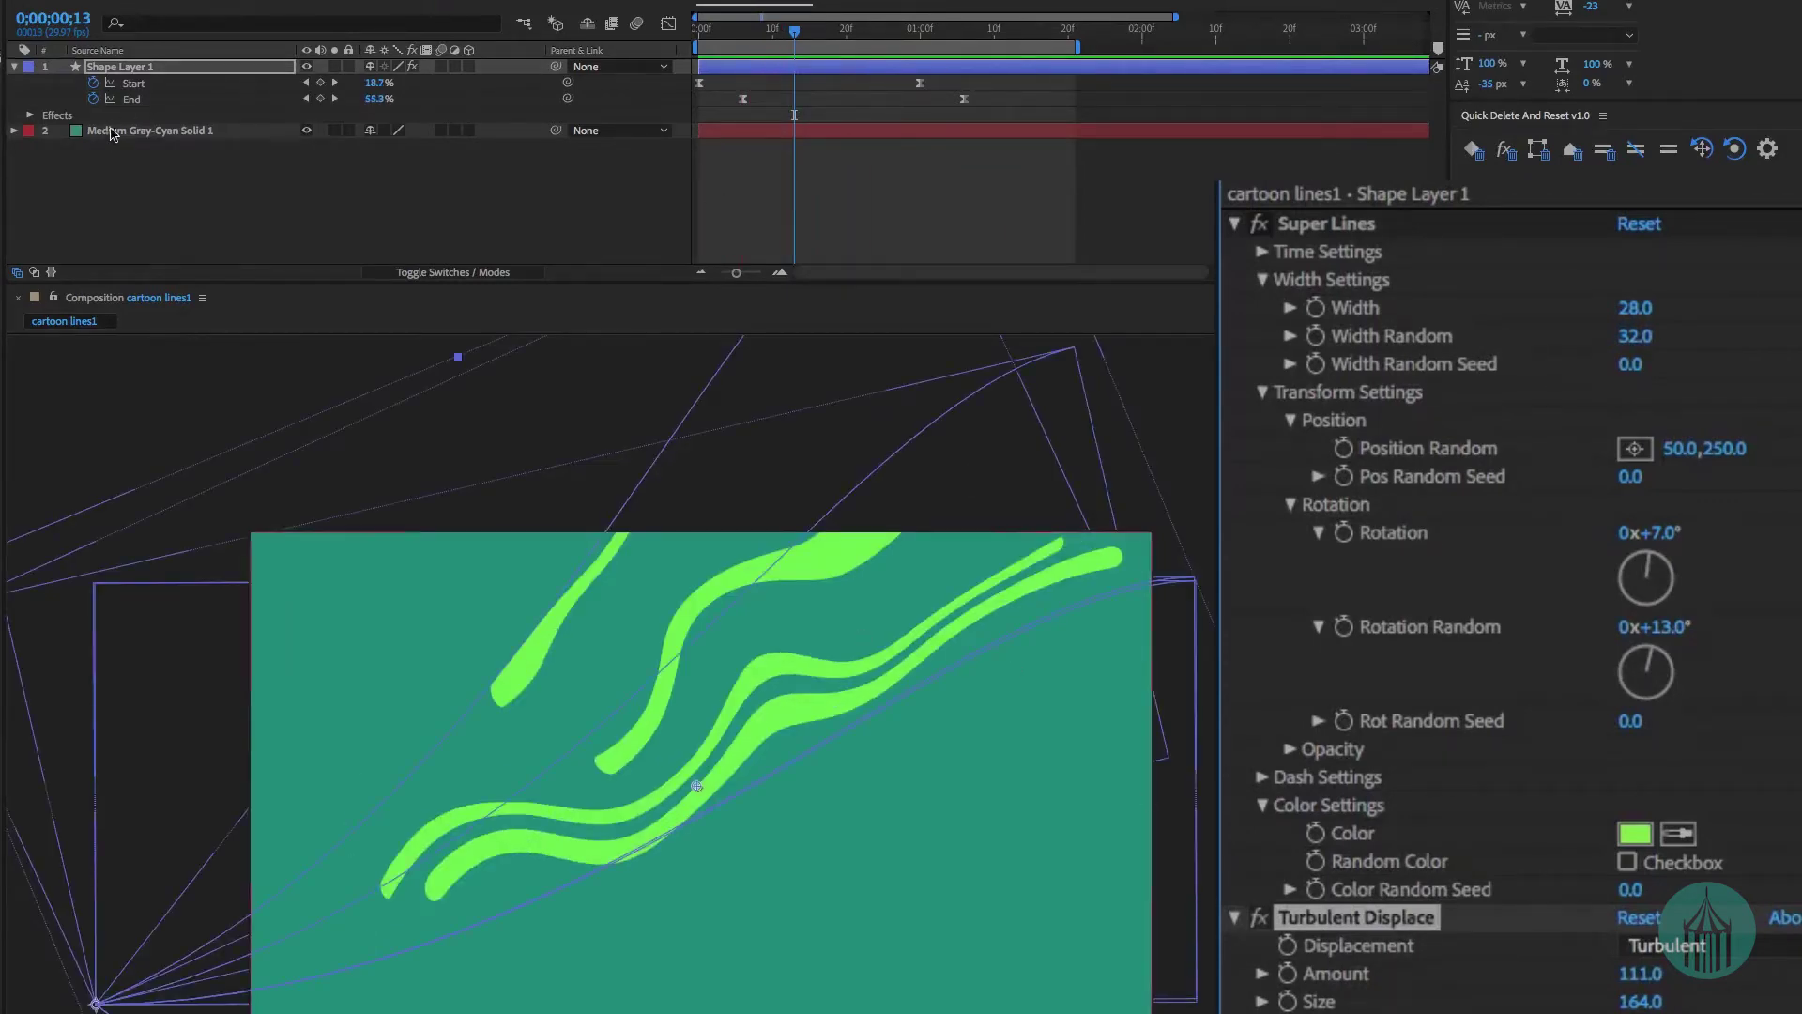
{"action": "left_click", "coordinate": [157, 73]}
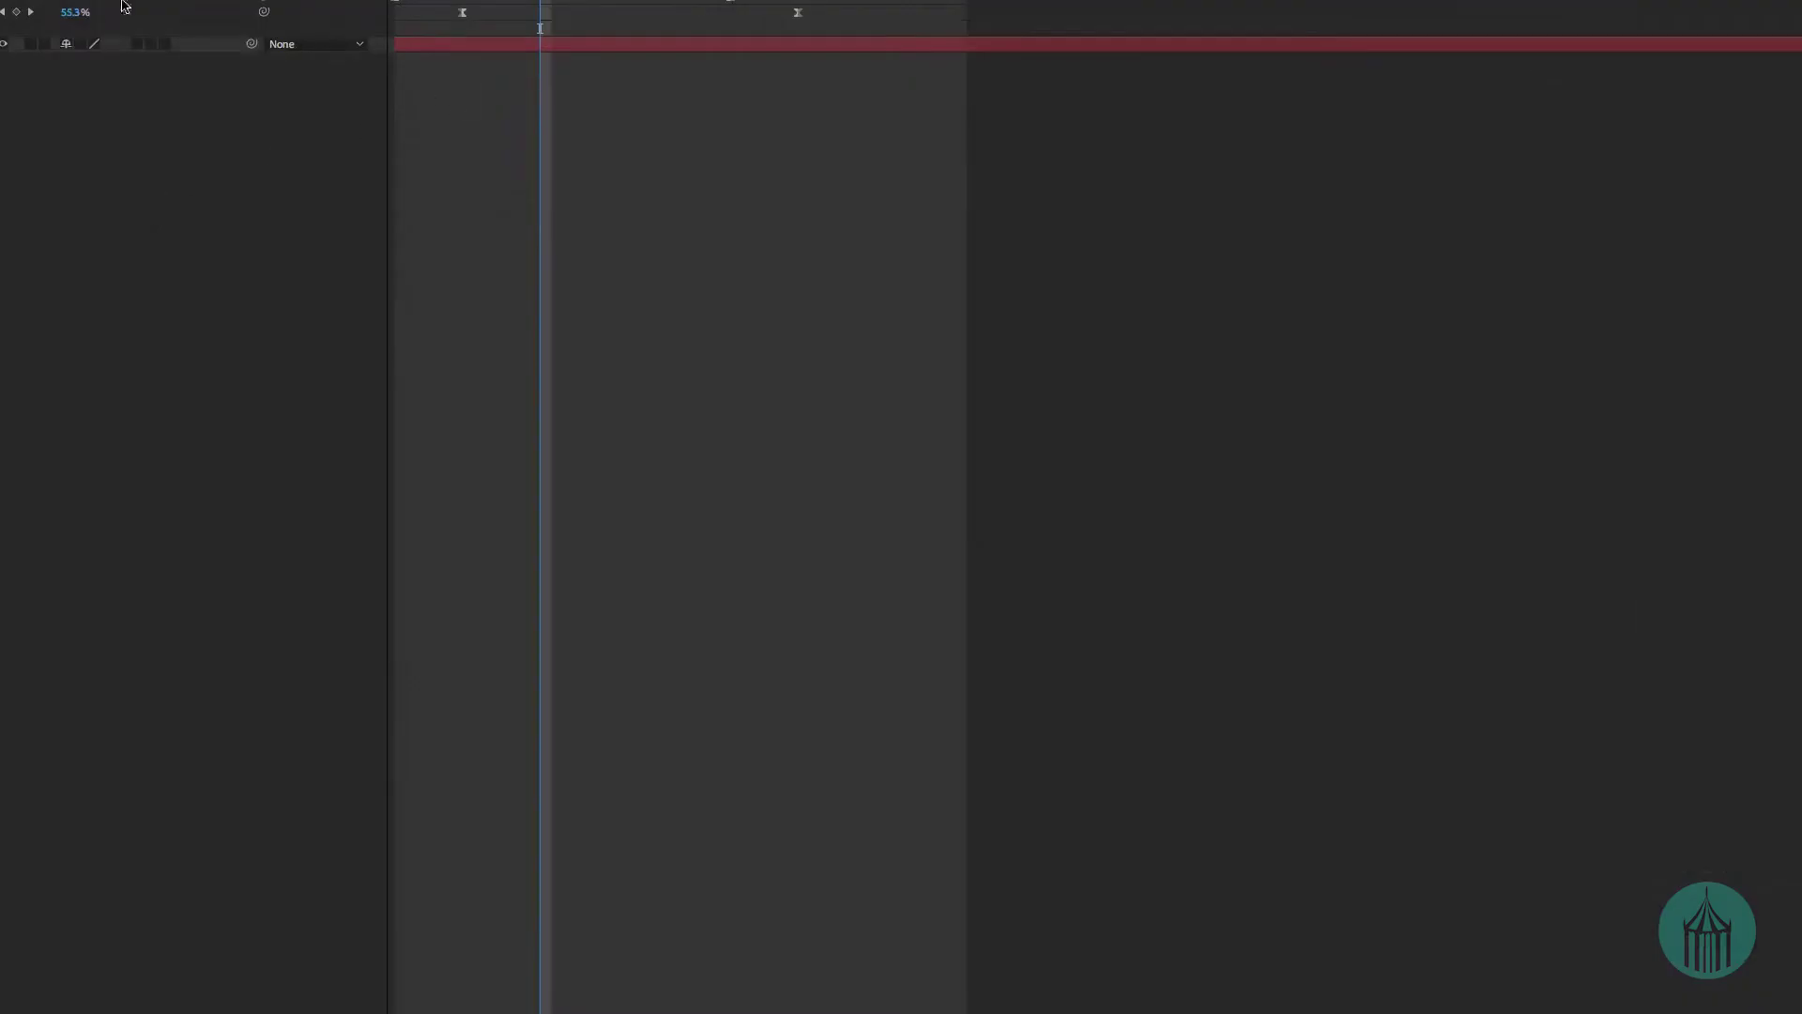
Reveal the line layer's properties and find the Stroke Color swatches.
{"action": "key", "text": "e"}
{"action": "key", "text": "e"}
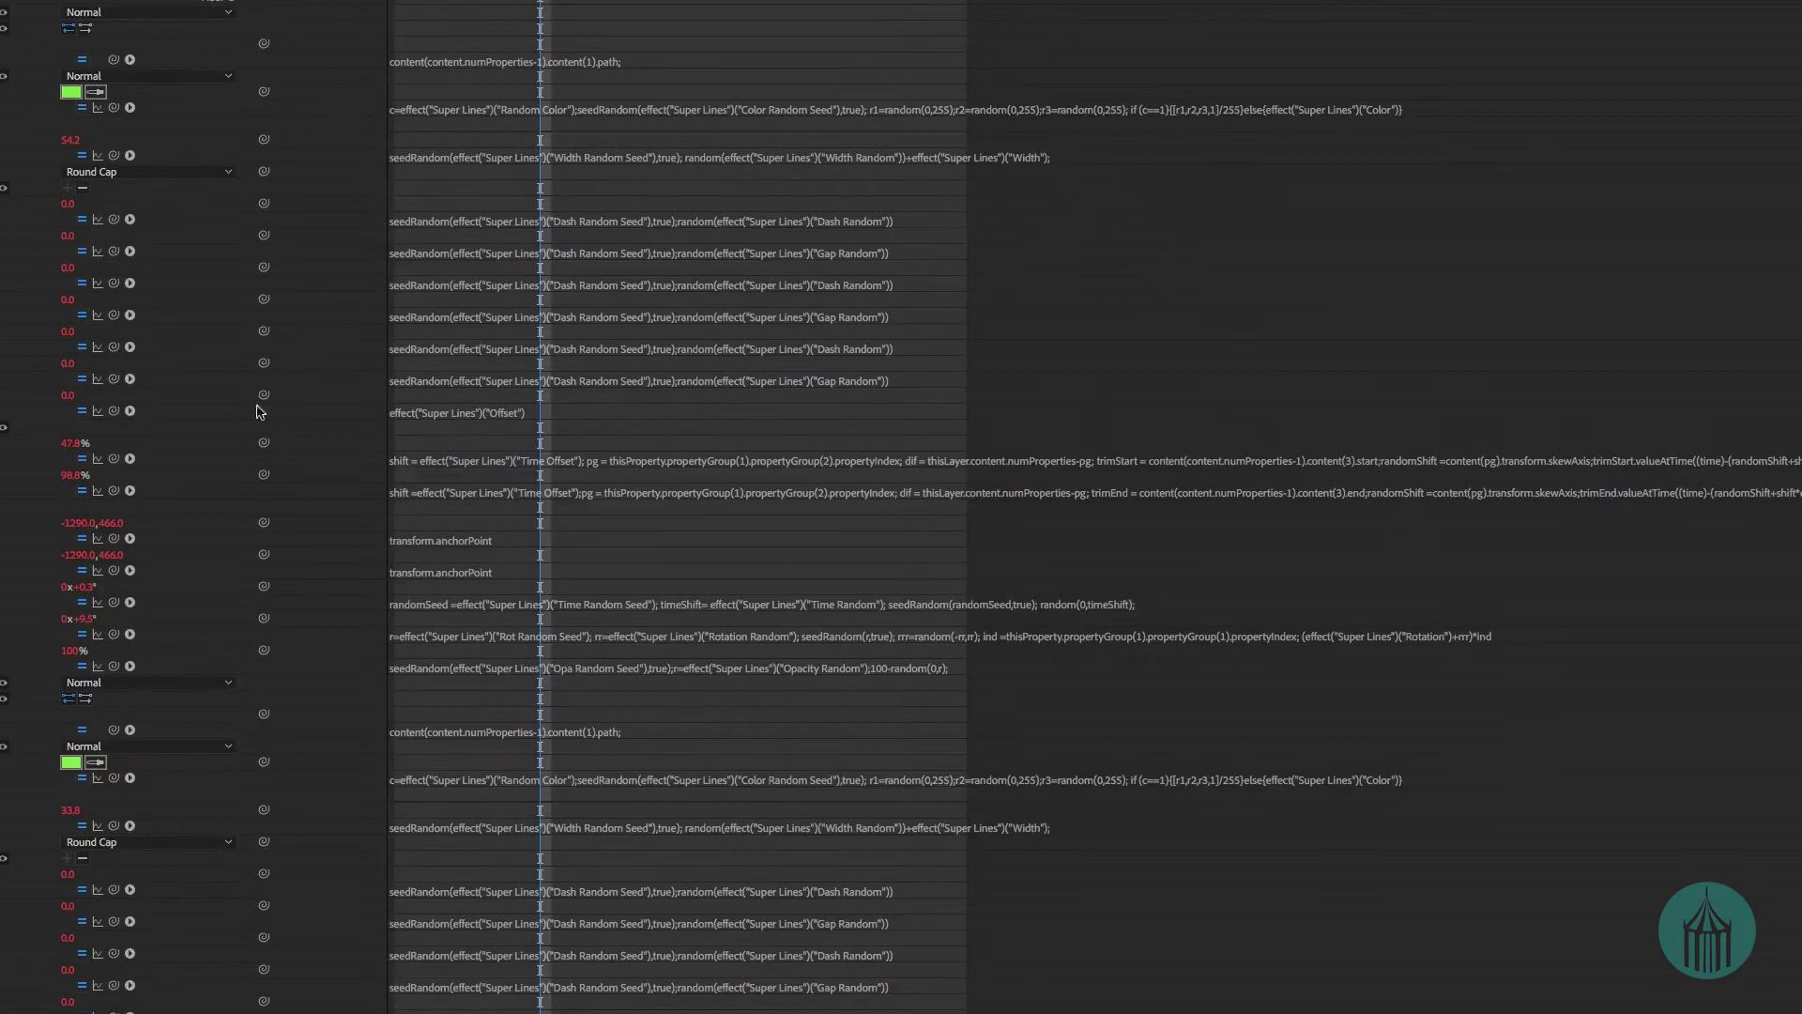
{"action": "scroll", "coordinate": [262, 681], "scroll_direction": "down", "scroll_amount": 1}
{"action": "left_click", "coordinate": [71, 745]}
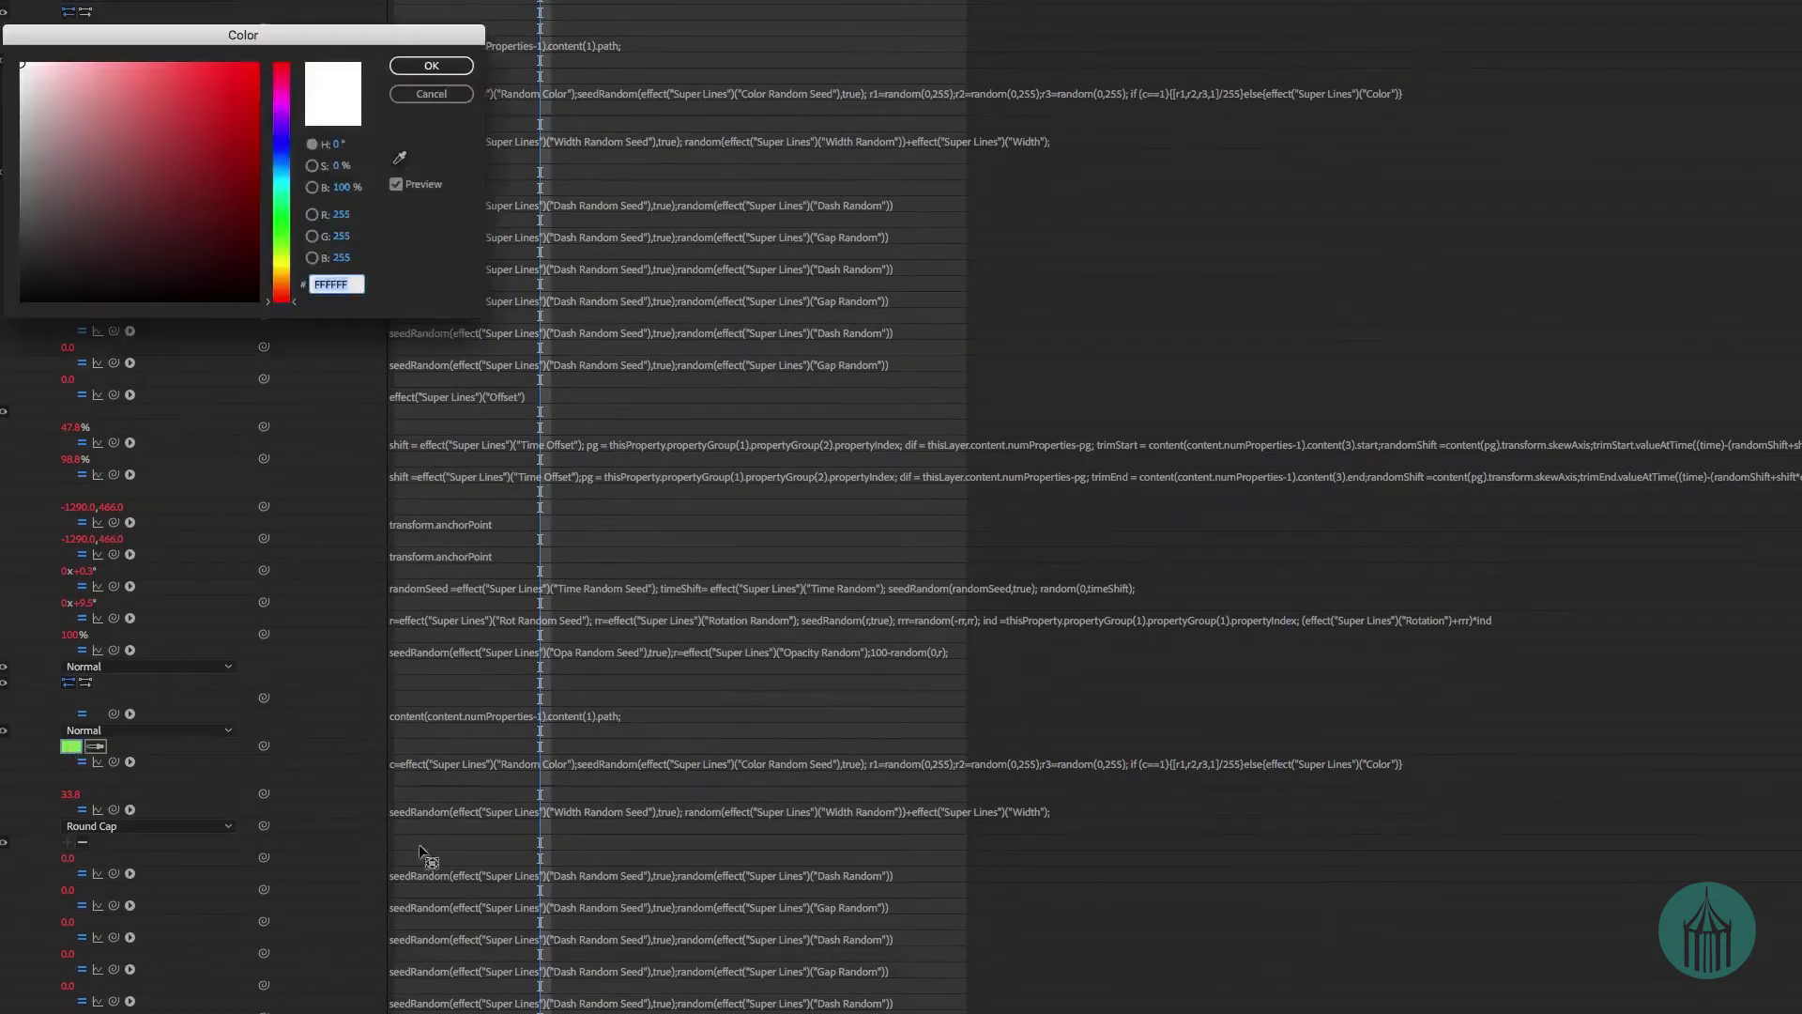
{"action": "left_click", "coordinate": [431, 94]}
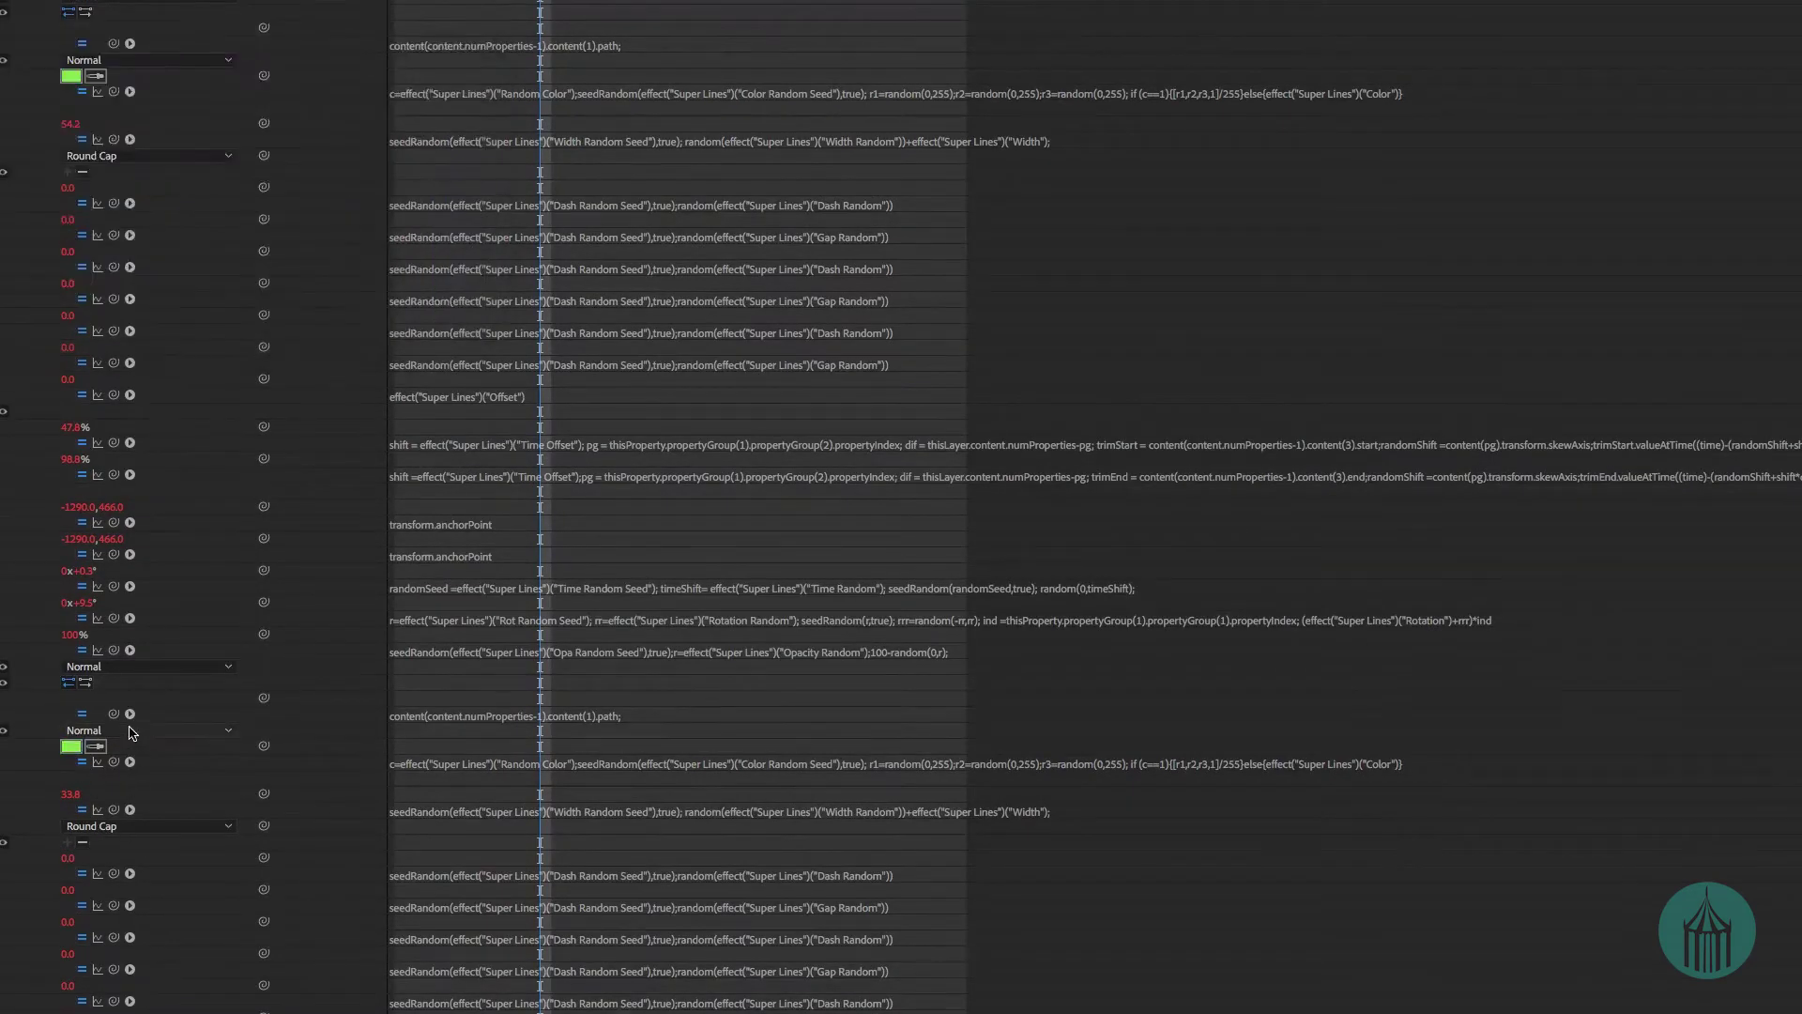
Change the lower stroke's colour to yellow F1D225.
{"action": "left_click", "coordinate": [71, 745]}
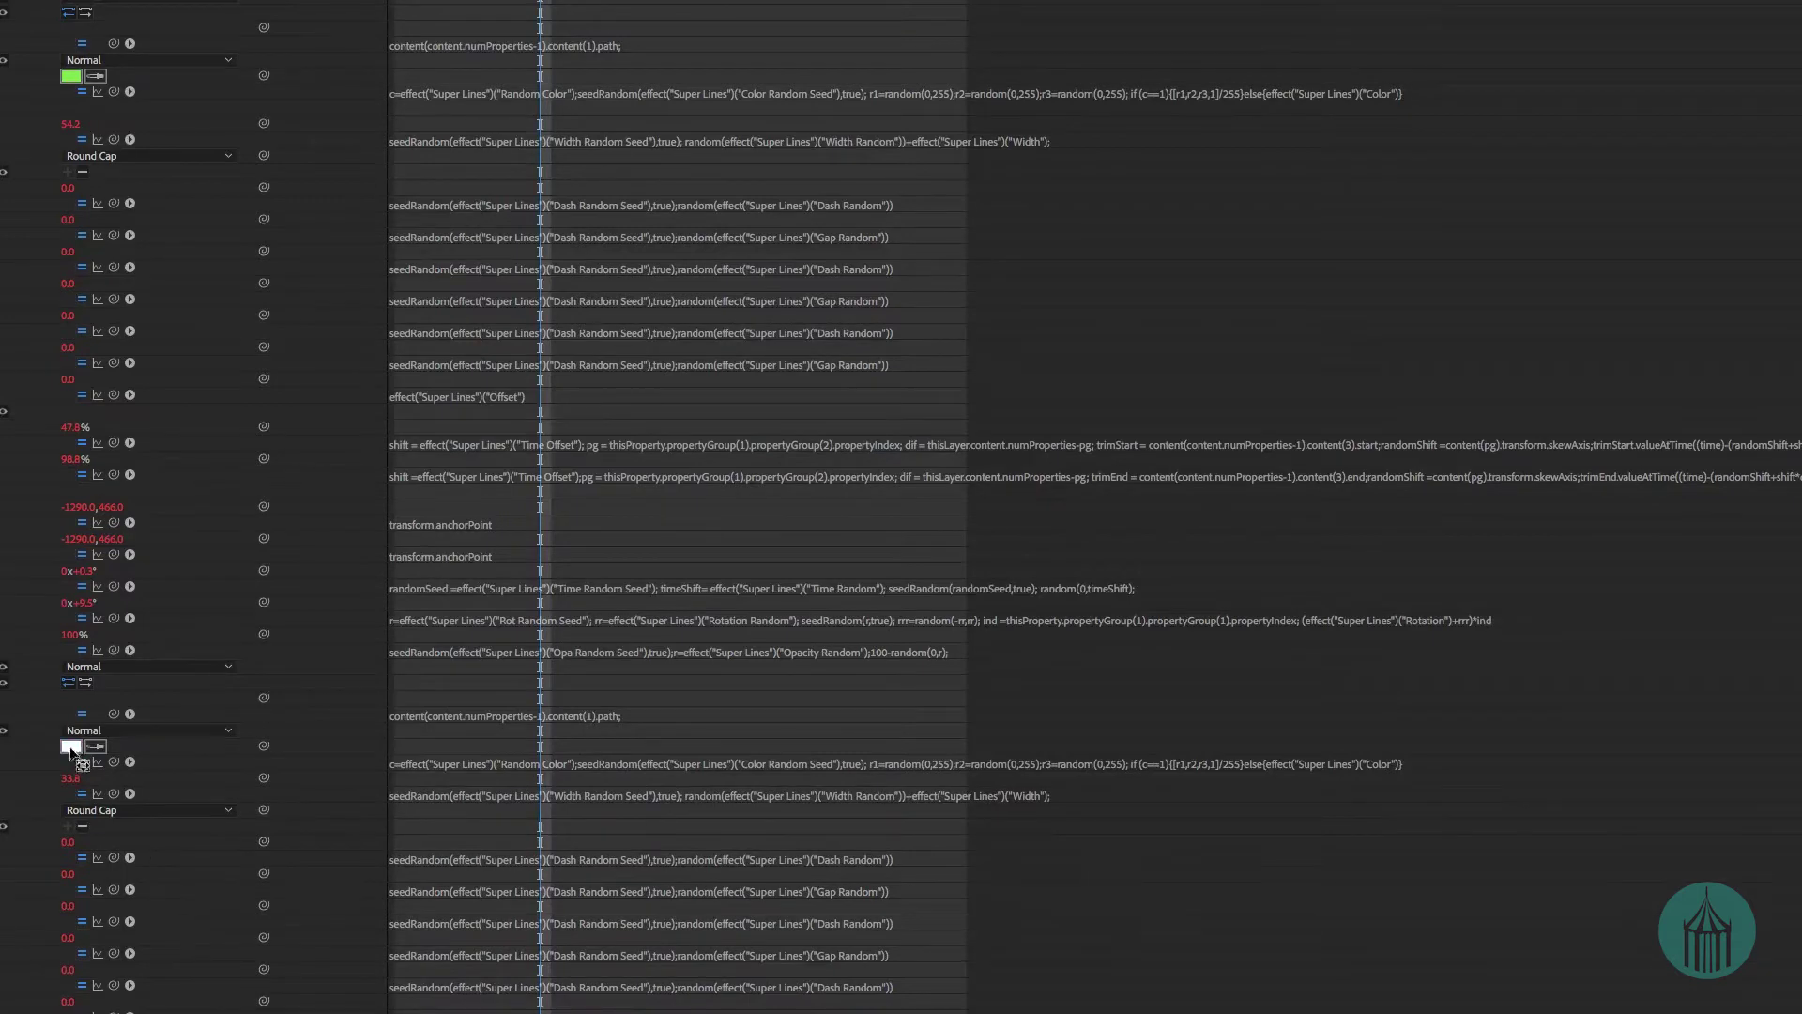
{"action": "left_click_drag", "start_coordinate": [602, 273], "coordinate": [603, 295]}
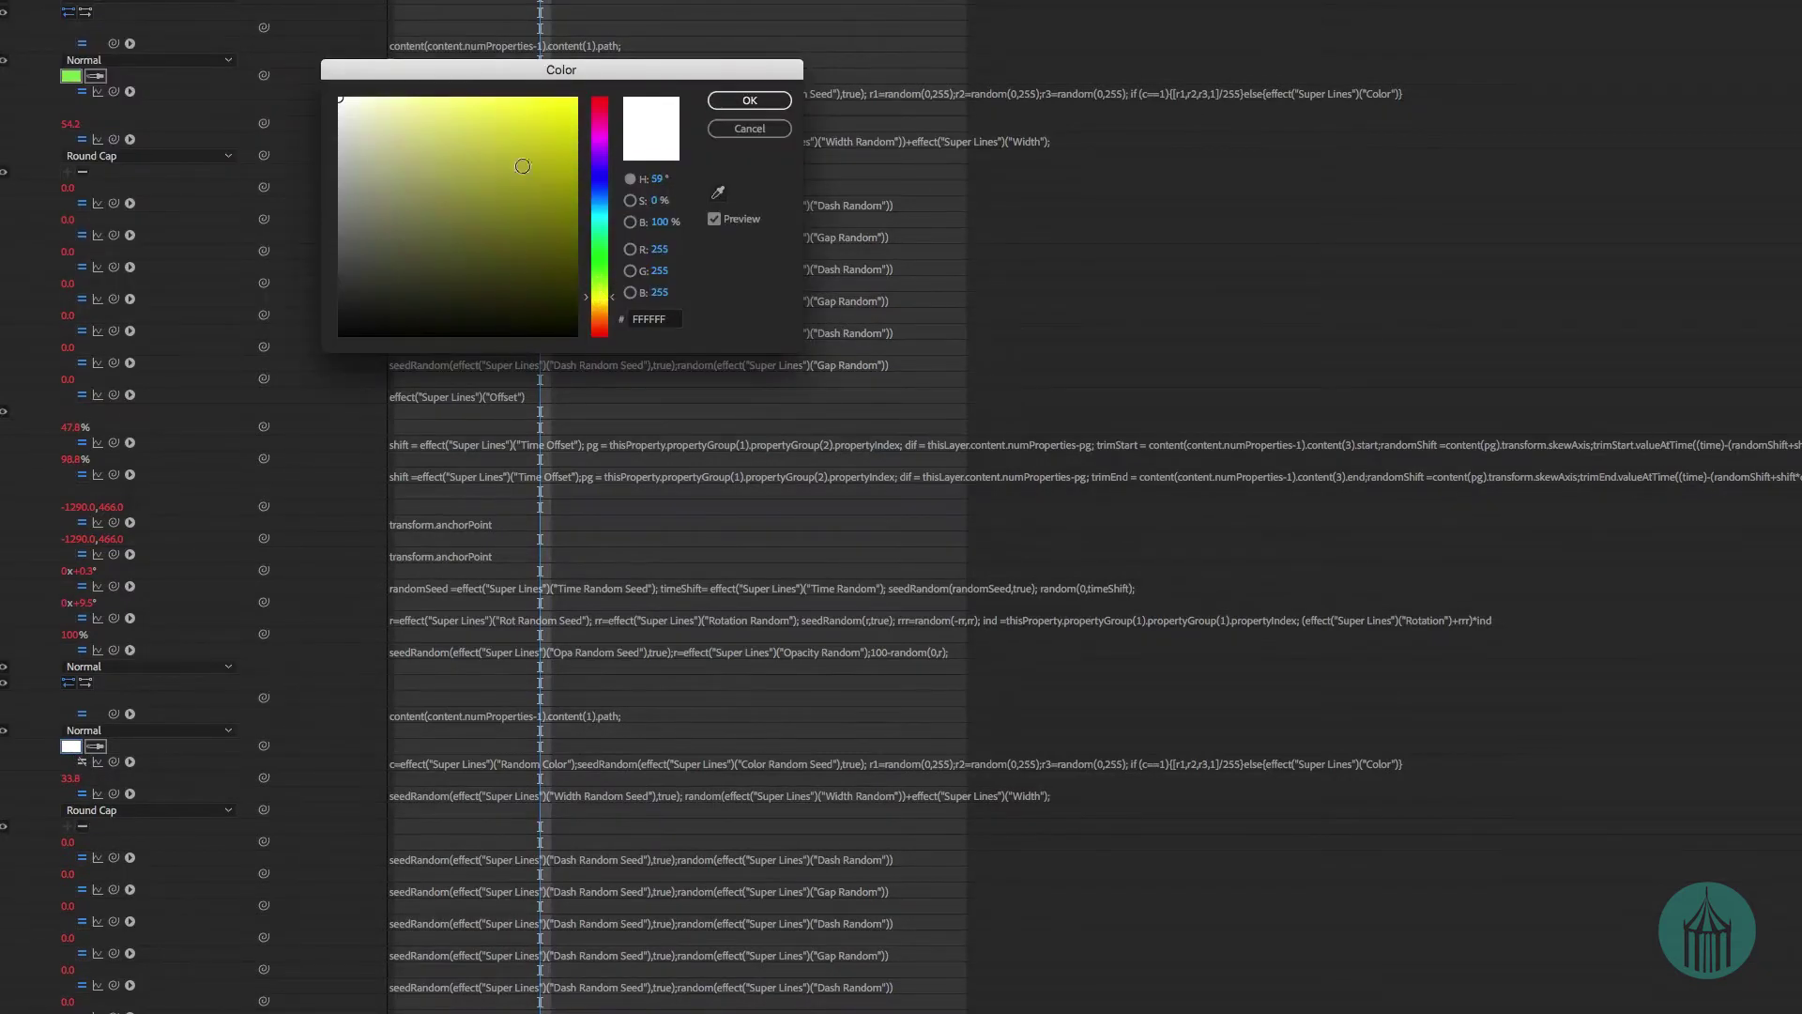
{"action": "left_click_drag", "start_coordinate": [523, 166], "coordinate": [538, 147]}
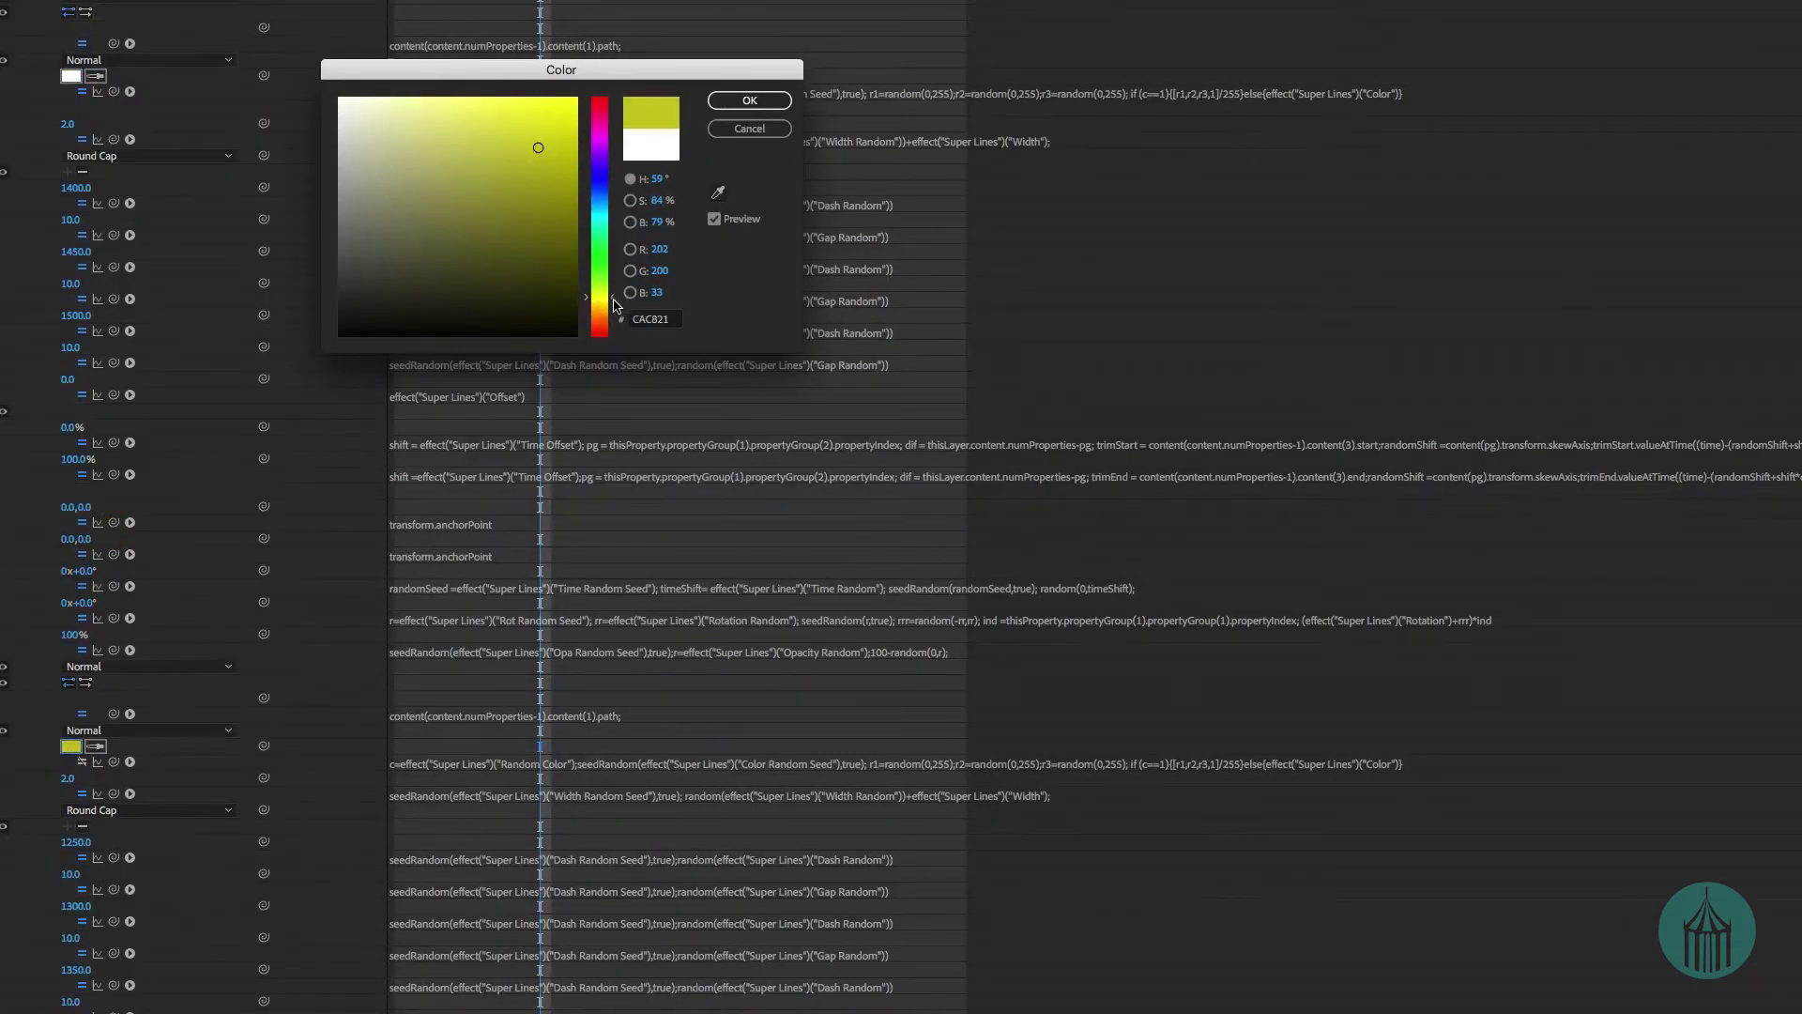
{"action": "left_click_drag", "start_coordinate": [617, 305], "coordinate": [616, 310]}
{"action": "left_click", "coordinate": [541, 109]}
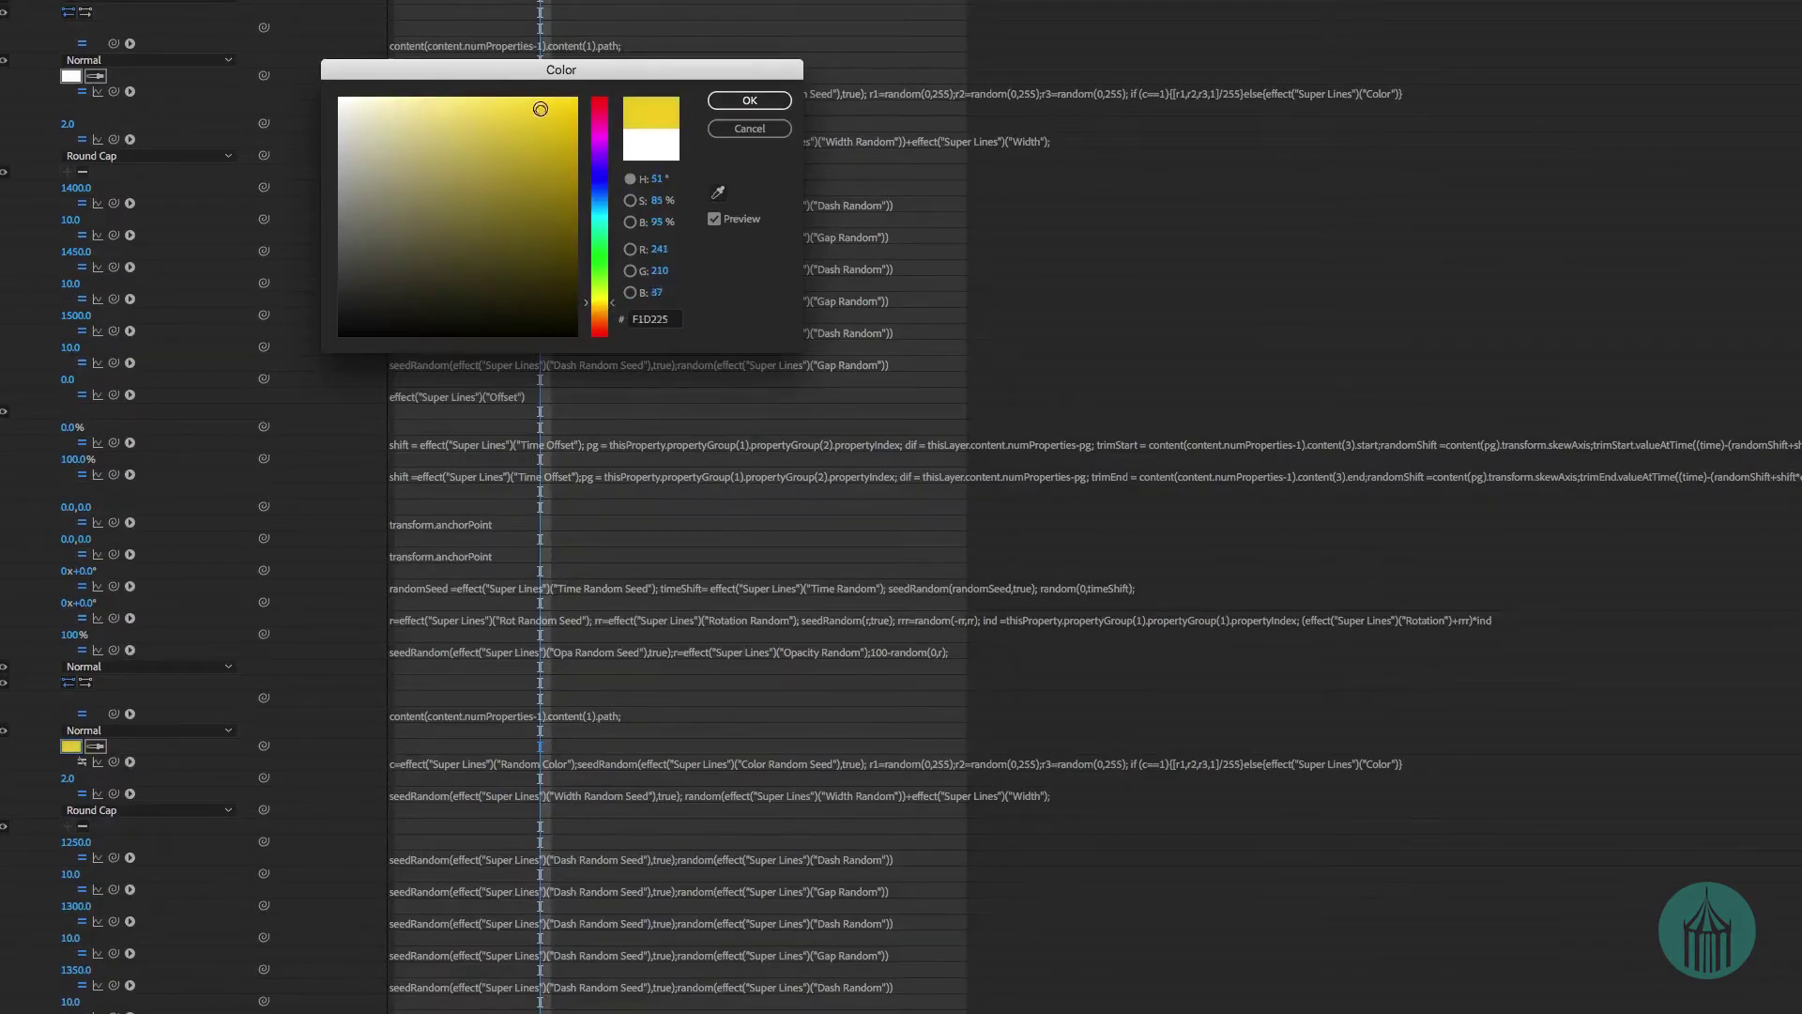
{"action": "left_click_drag", "start_coordinate": [541, 109], "coordinate": [543, 114]}
{"action": "left_click", "coordinate": [749, 99]}
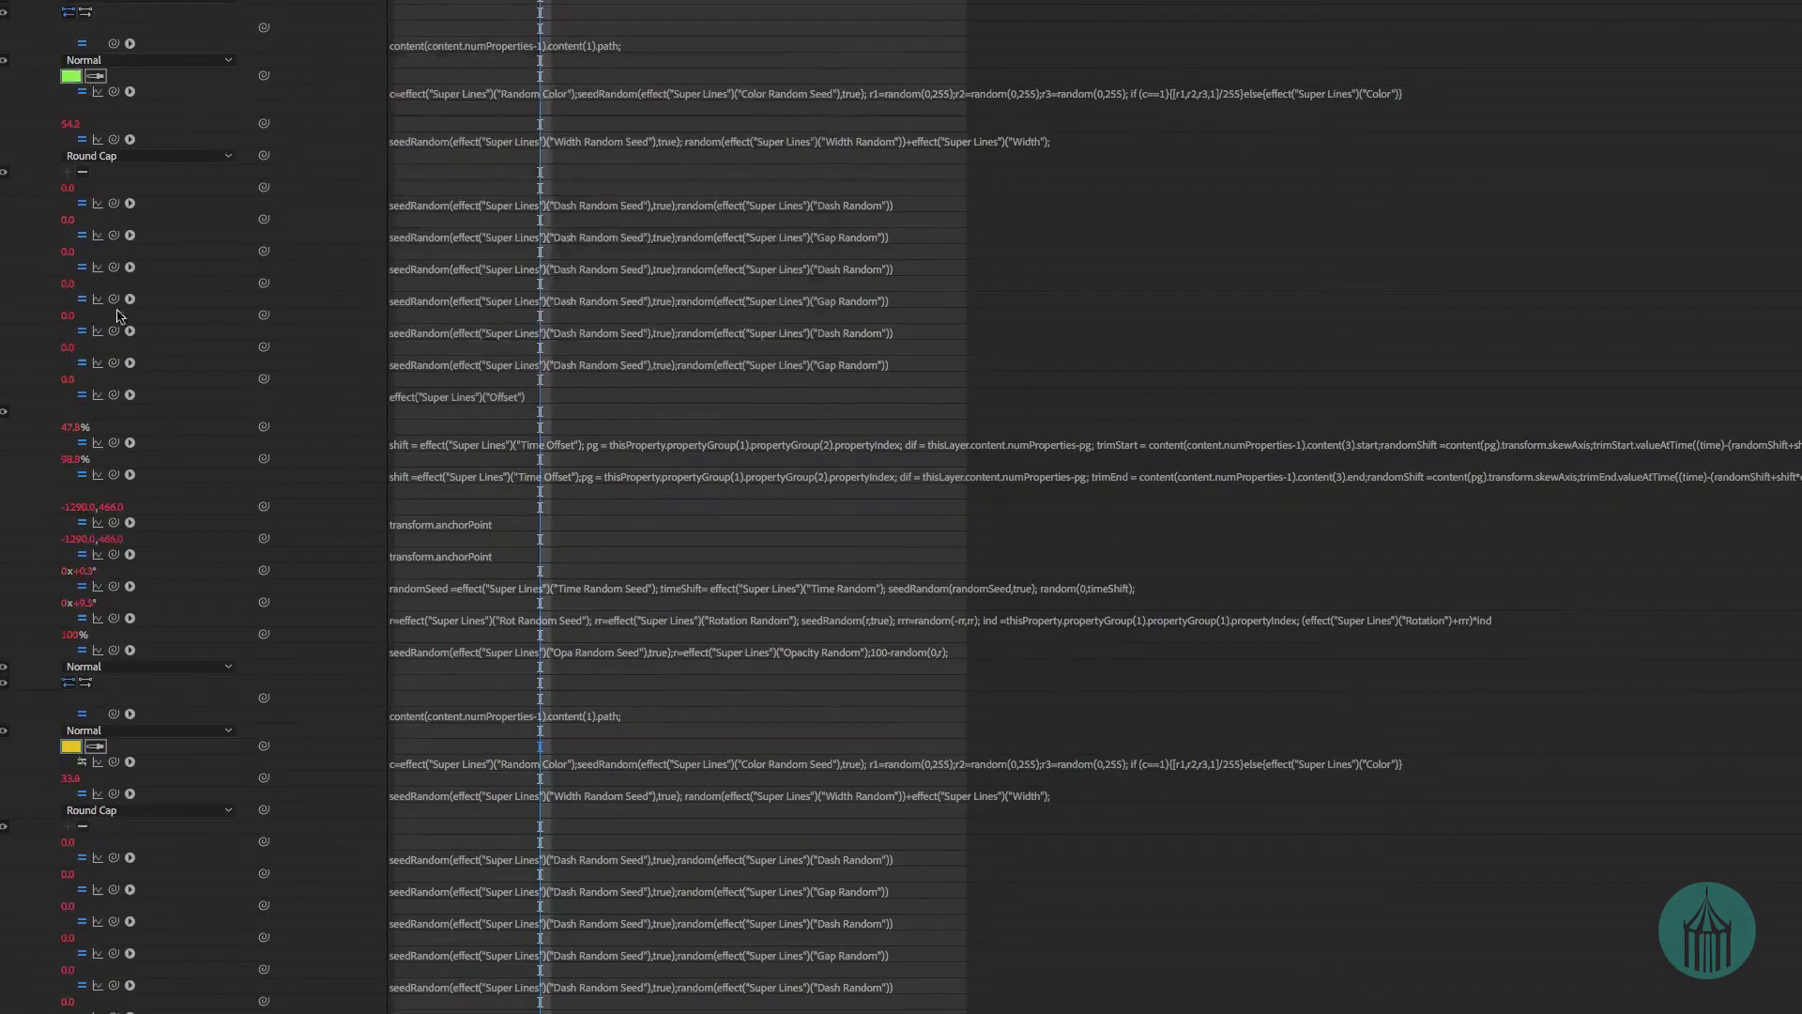
{"action": "scroll", "coordinate": [122, 563], "scroll_direction": "down", "scroll_amount": 10}
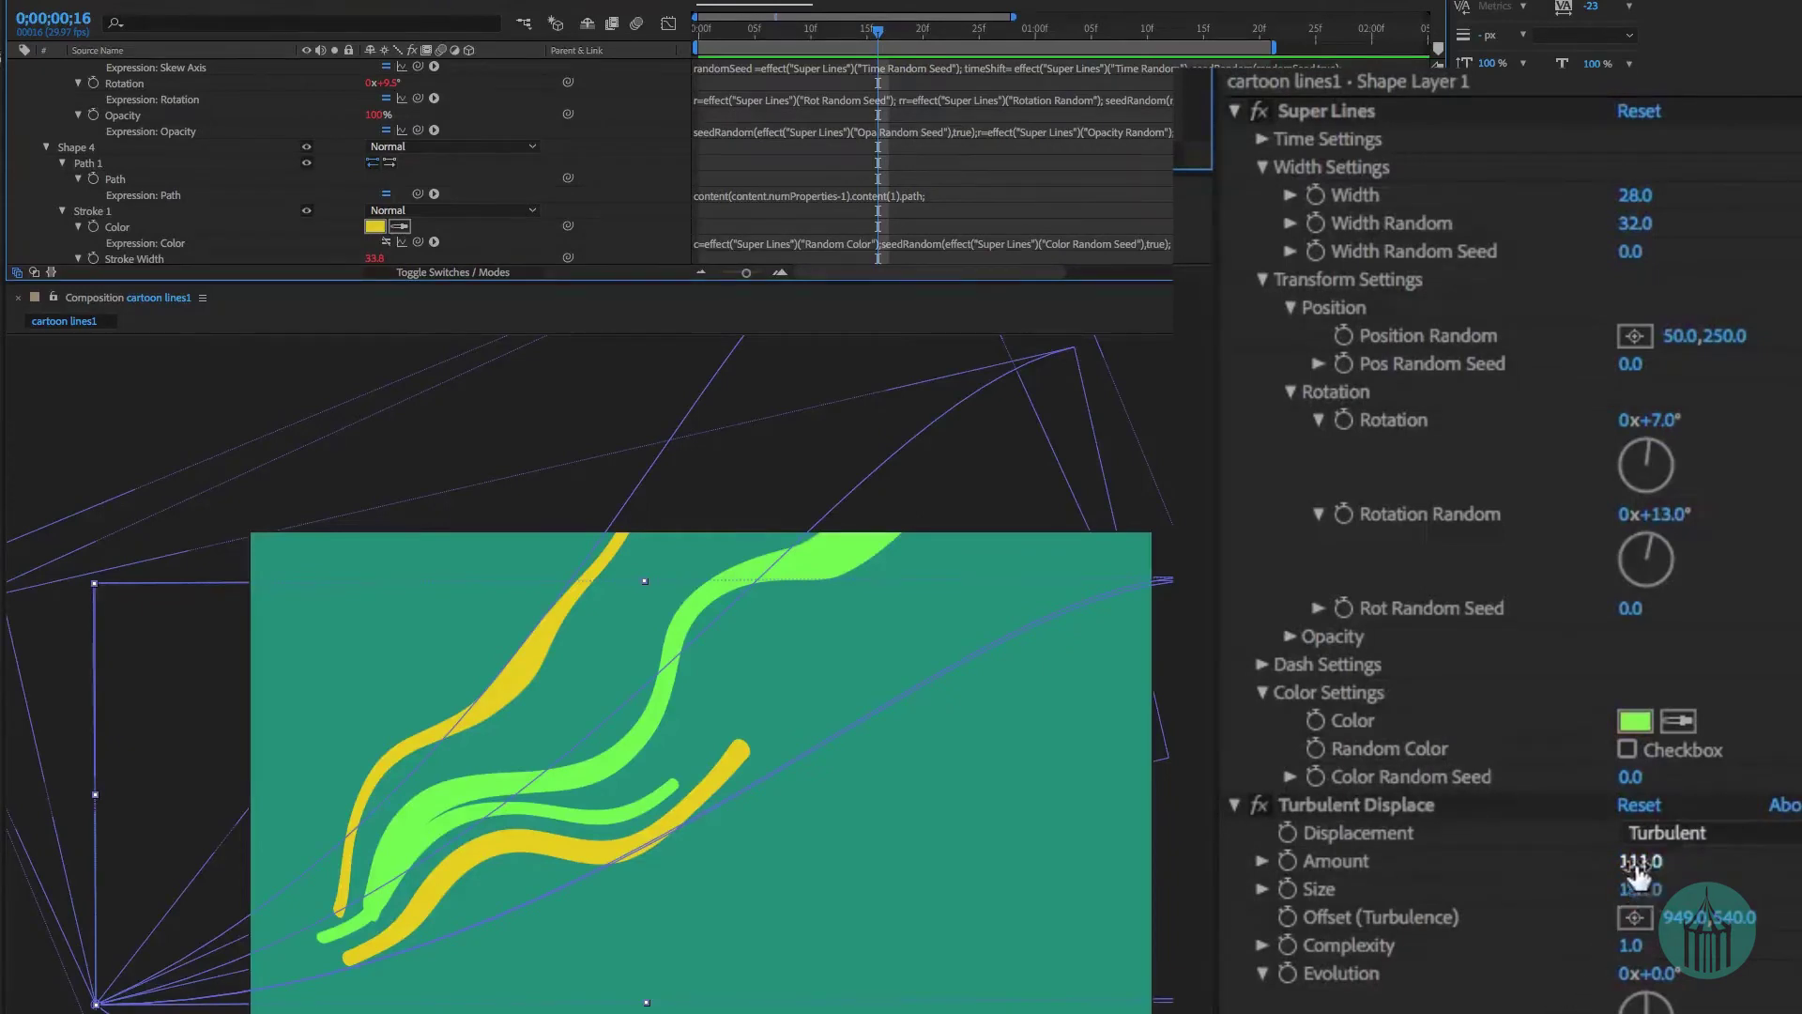
Set Turbulent Displace Amount to 81 and Displacement to Bulge, then preview the lines.
{"action": "left_click_drag", "start_coordinate": [1638, 861], "coordinate": [1610, 861]}
{"action": "left_click", "coordinate": [1710, 832]}
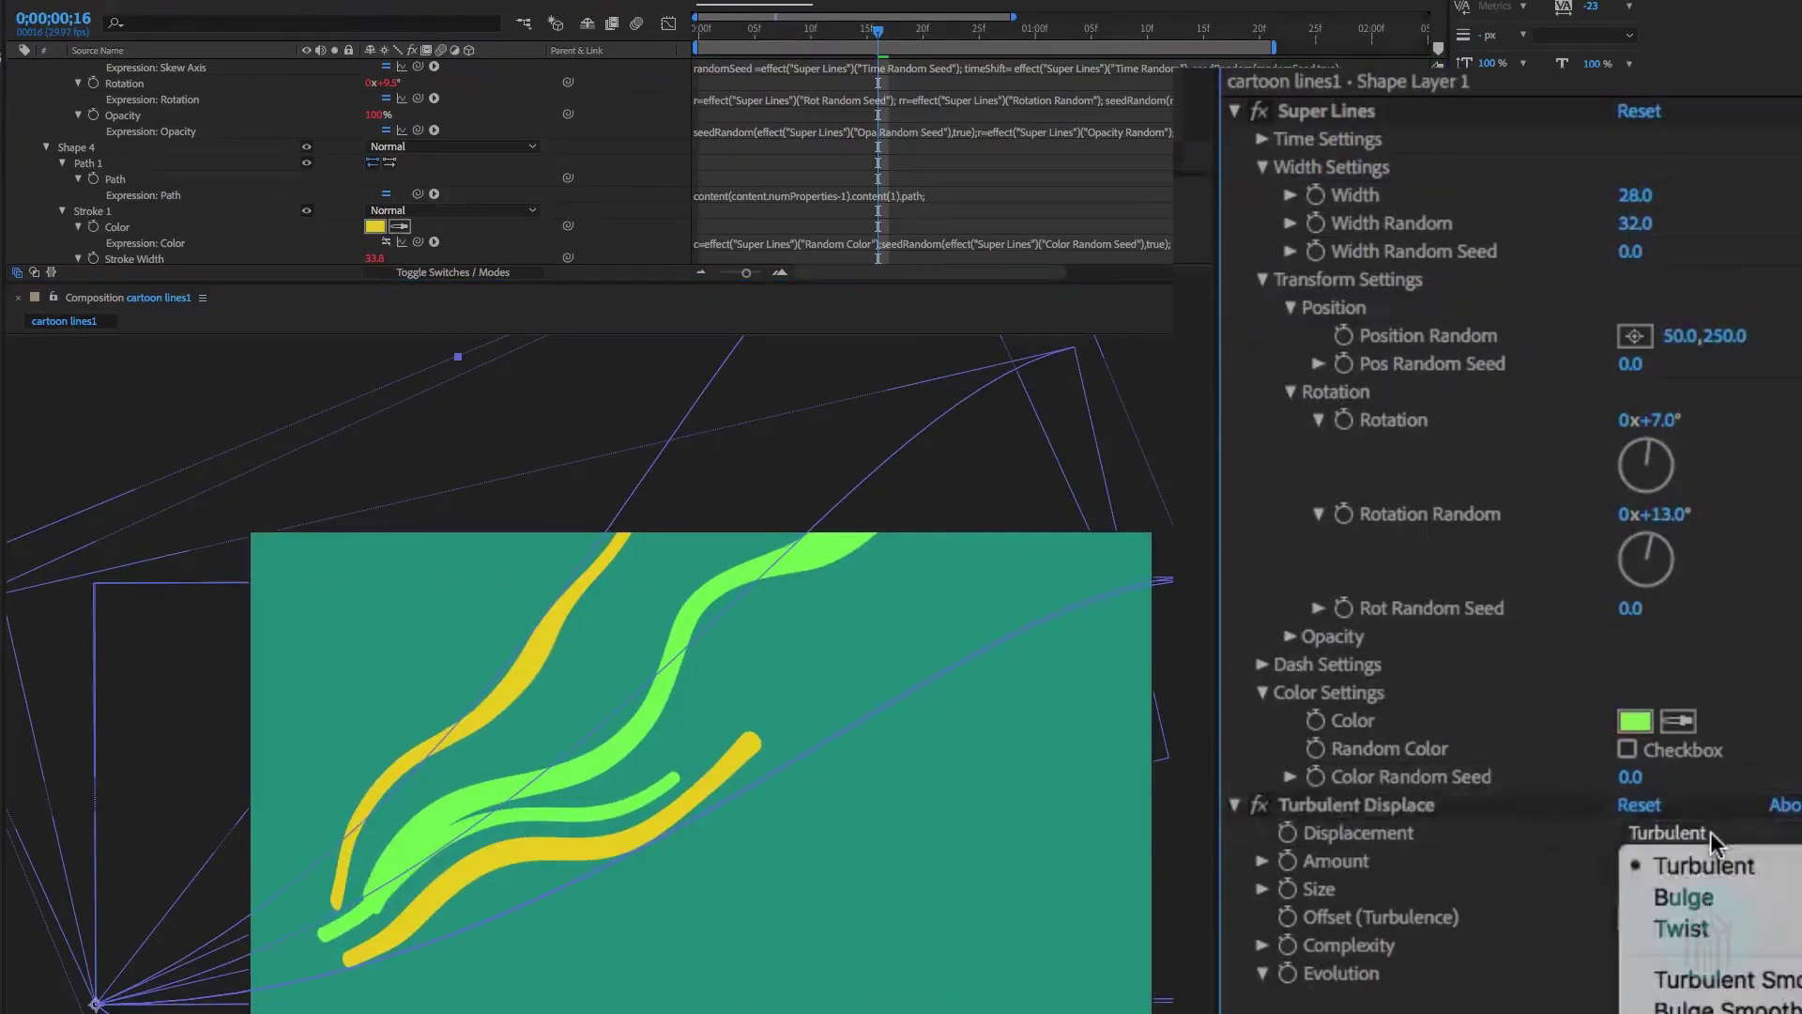
{"action": "left_click", "coordinate": [1732, 896]}
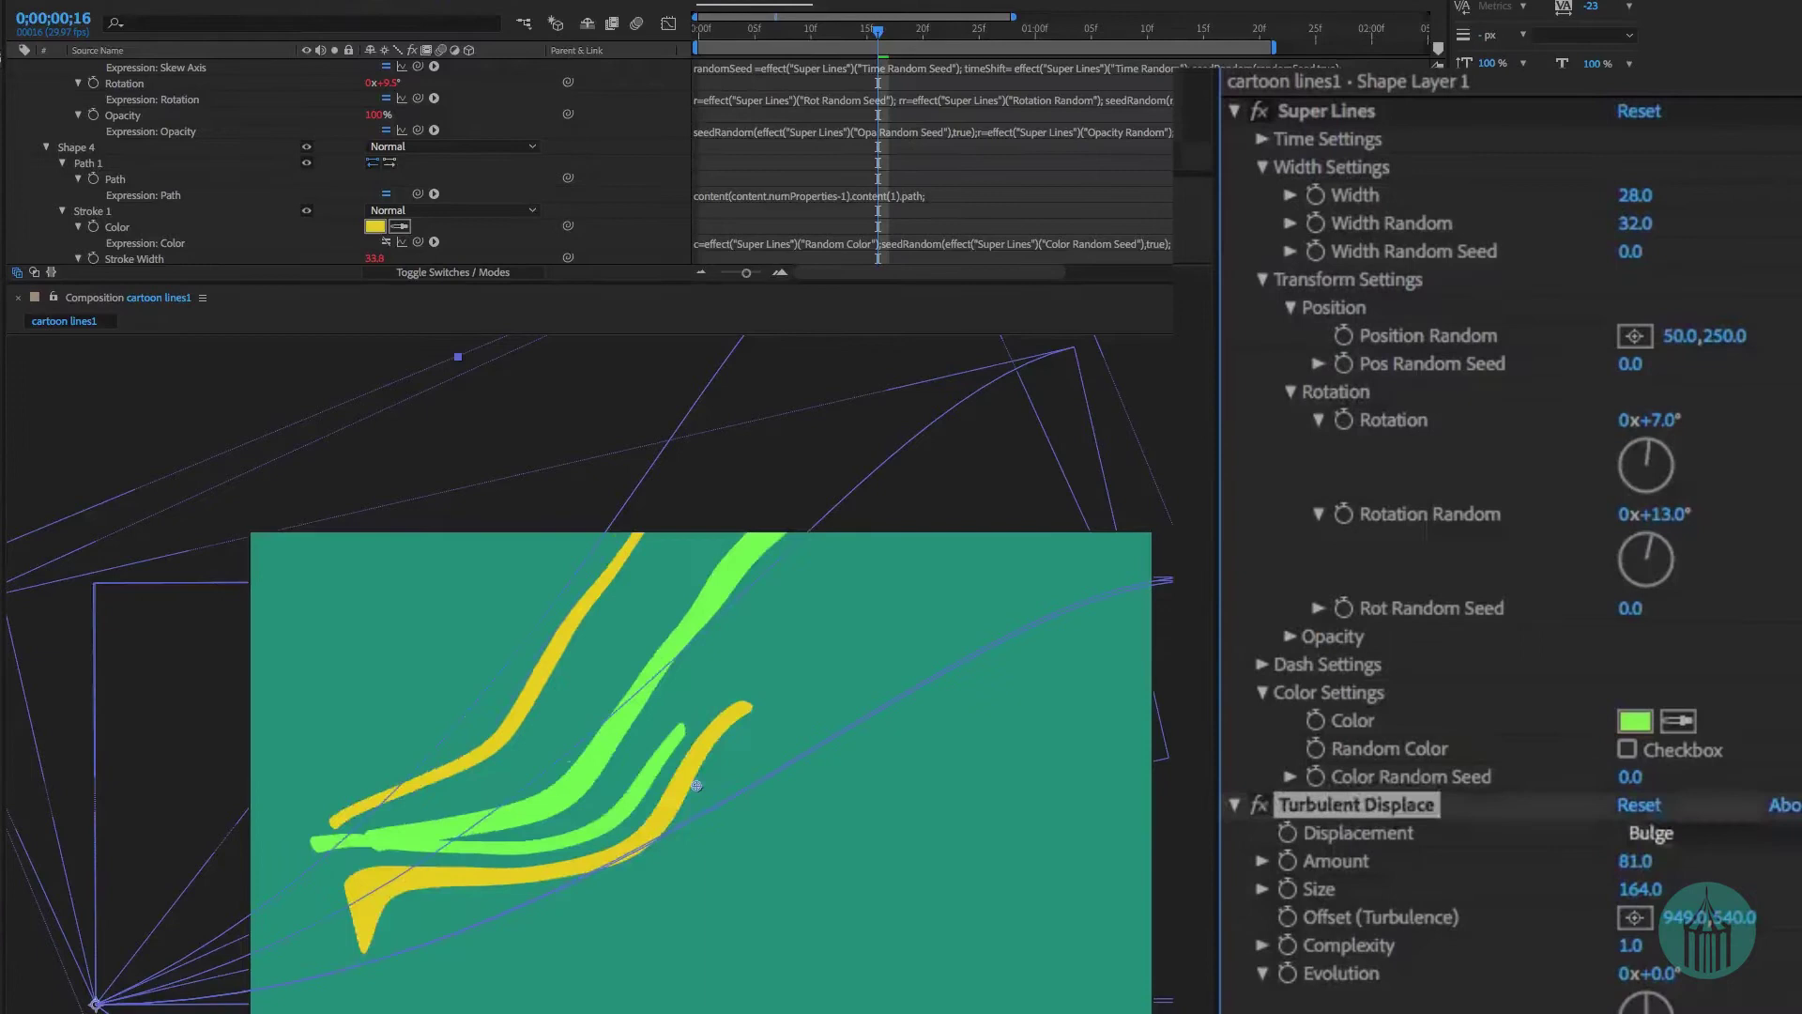
{"action": "key", "text": "space"}
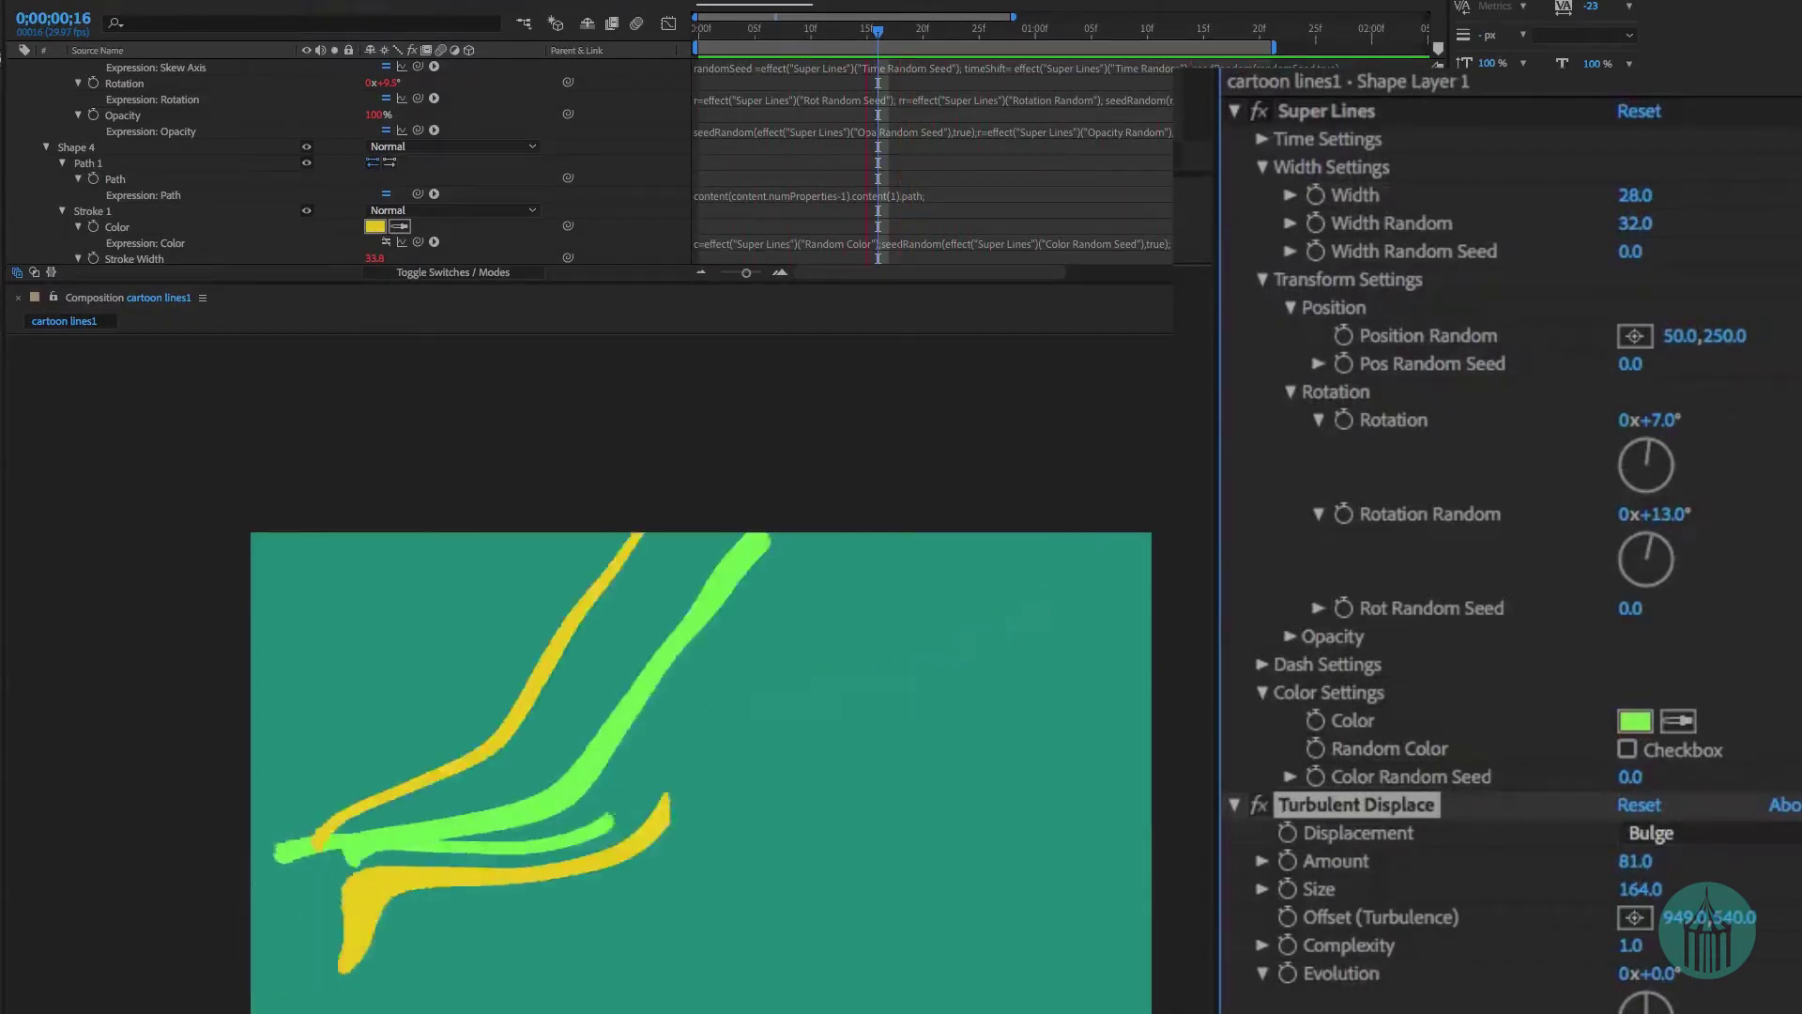
{"action": "key", "text": "space"}
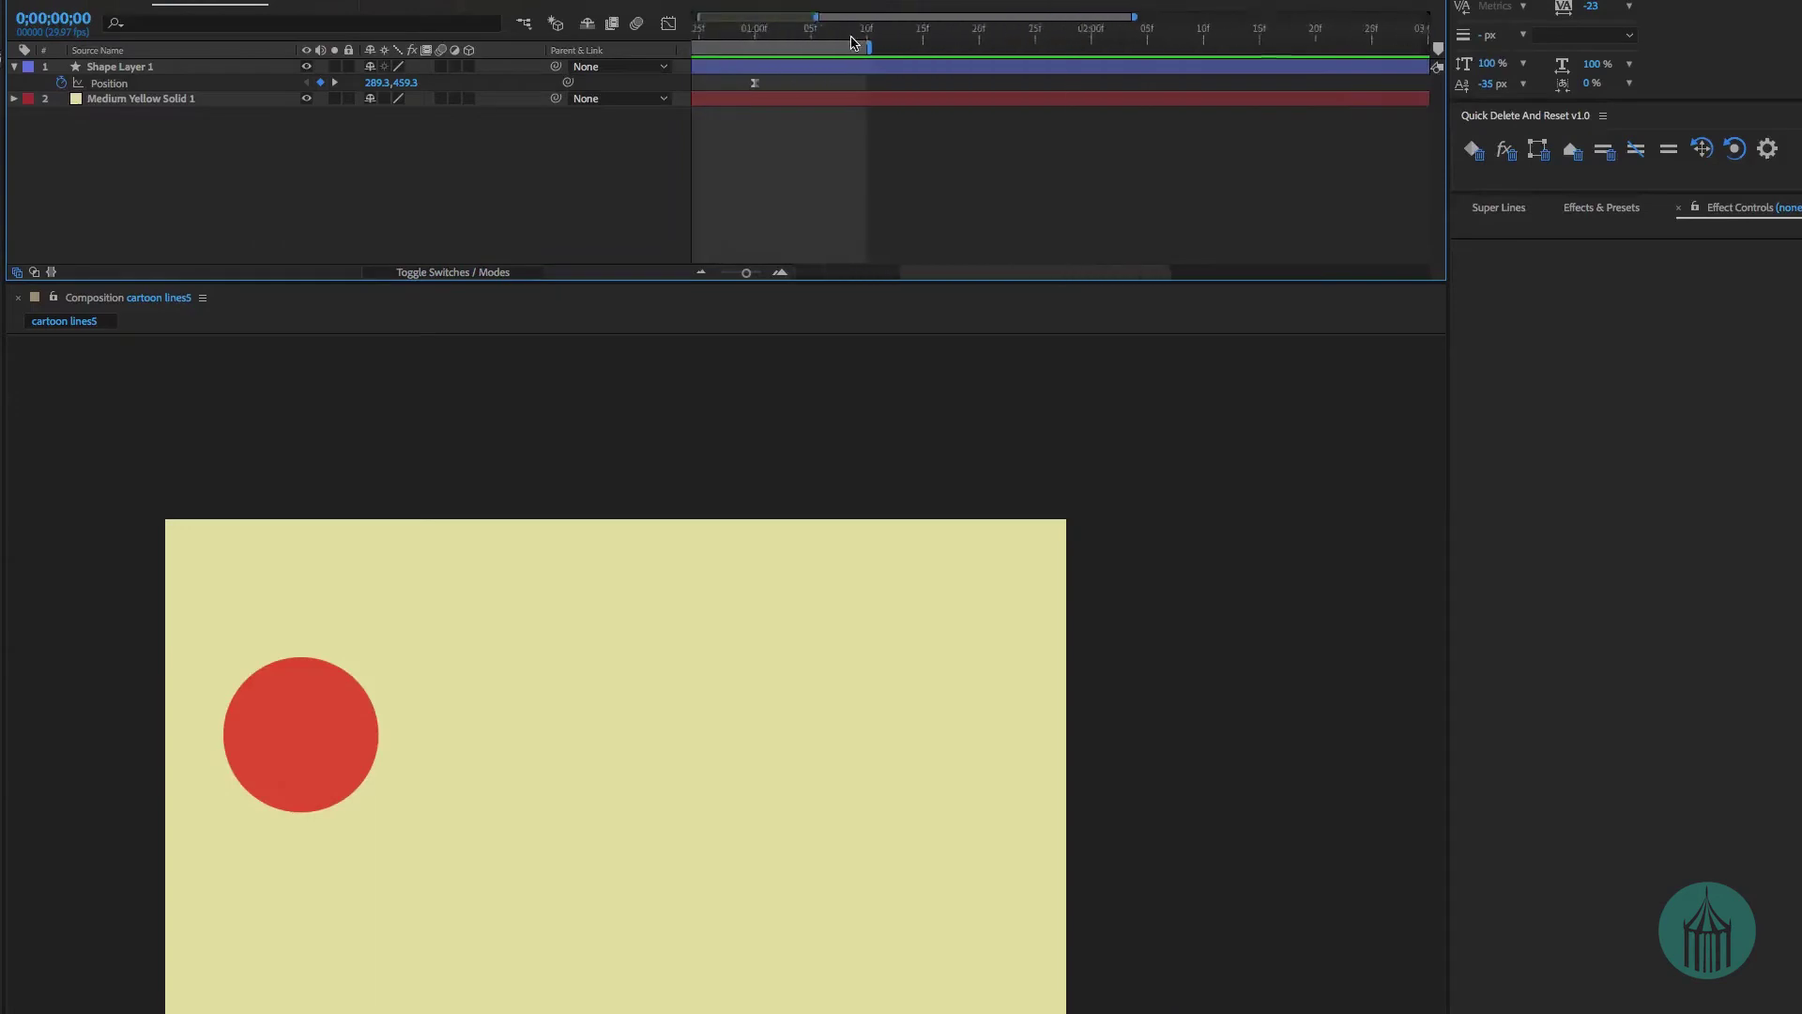
Preview the red circle's slide, select Shape Layer 1 at frame 0 and bring up Super Lines.
{"action": "key", "text": "space"}
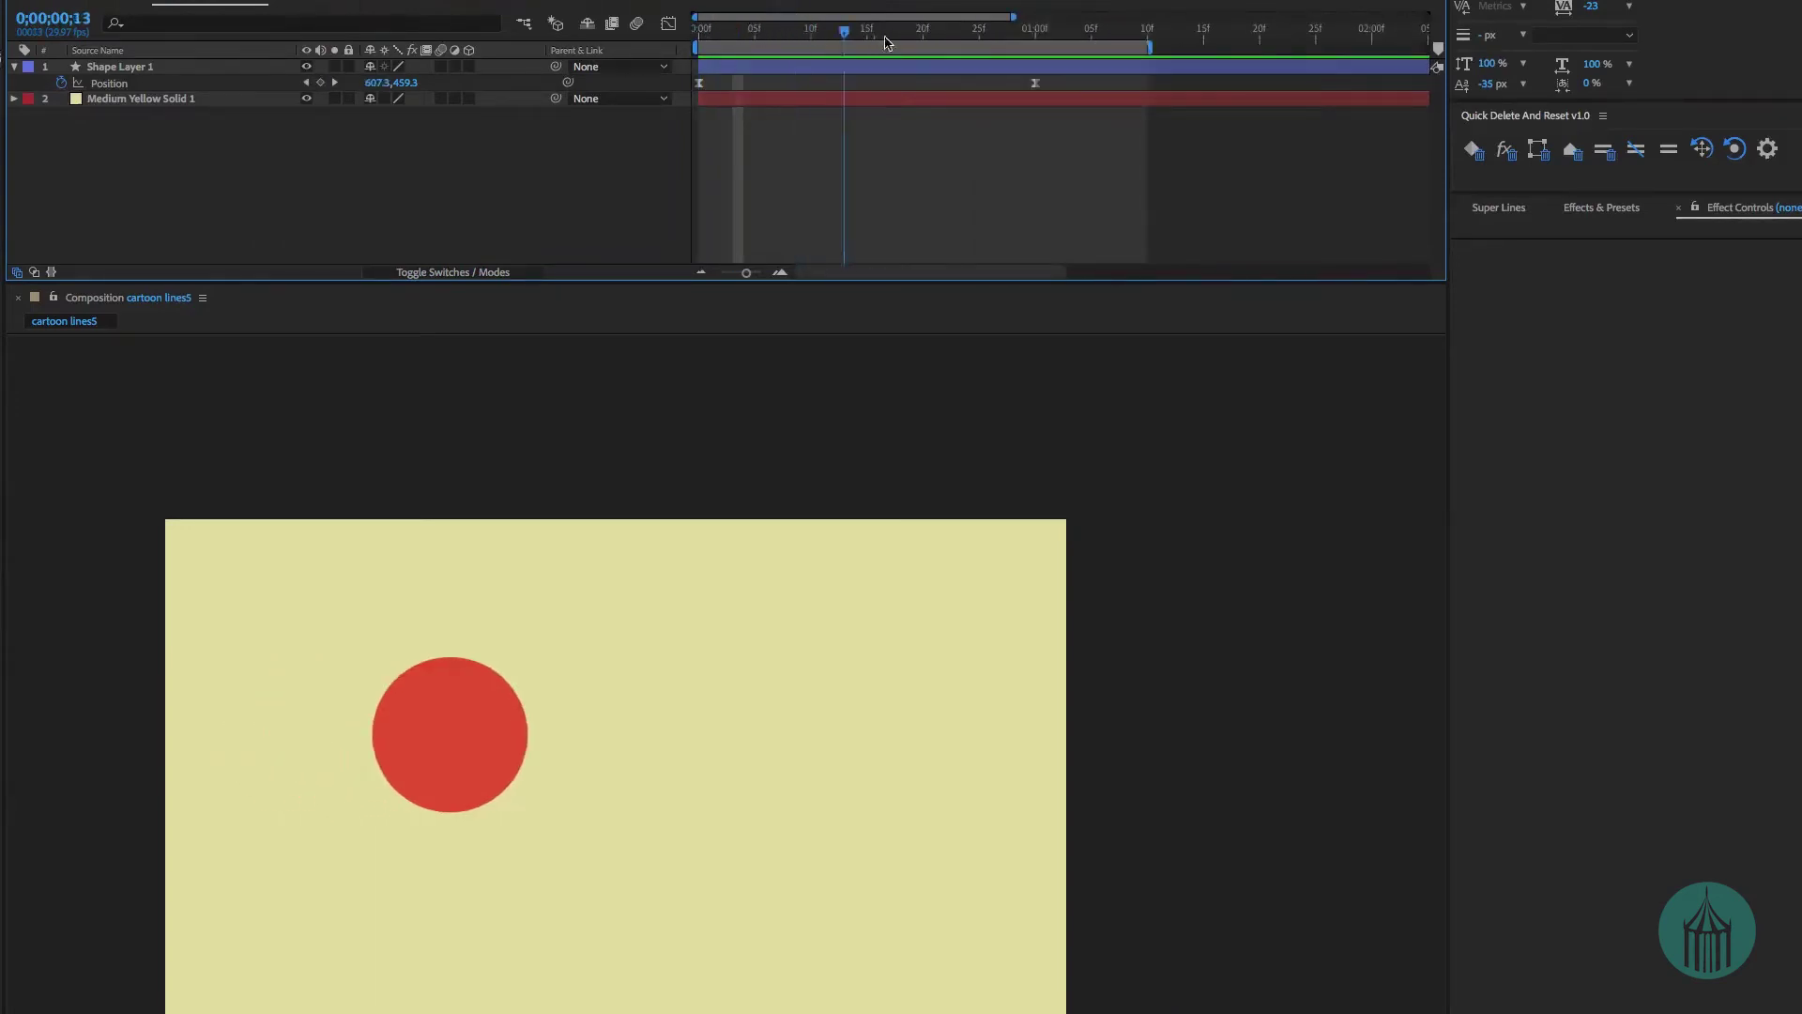
{"action": "key", "text": "space"}
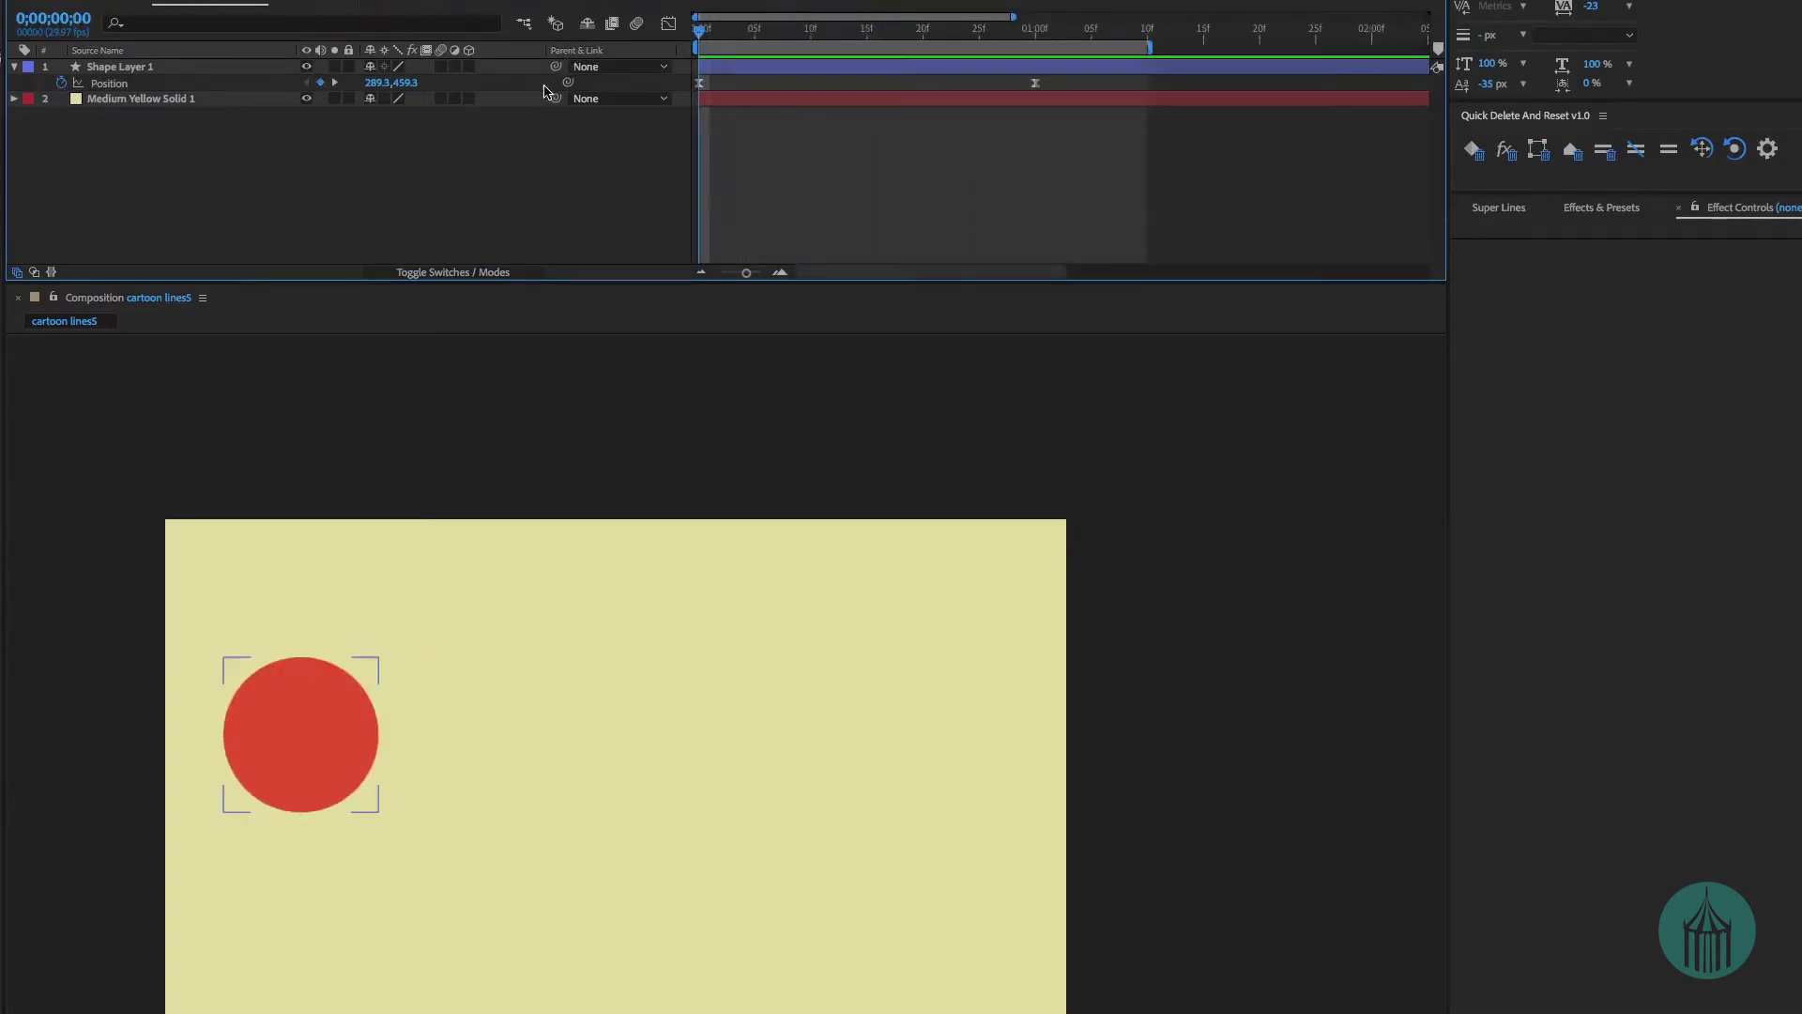
{"action": "left_click", "coordinate": [119, 67]}
{"action": "key", "text": "space"}
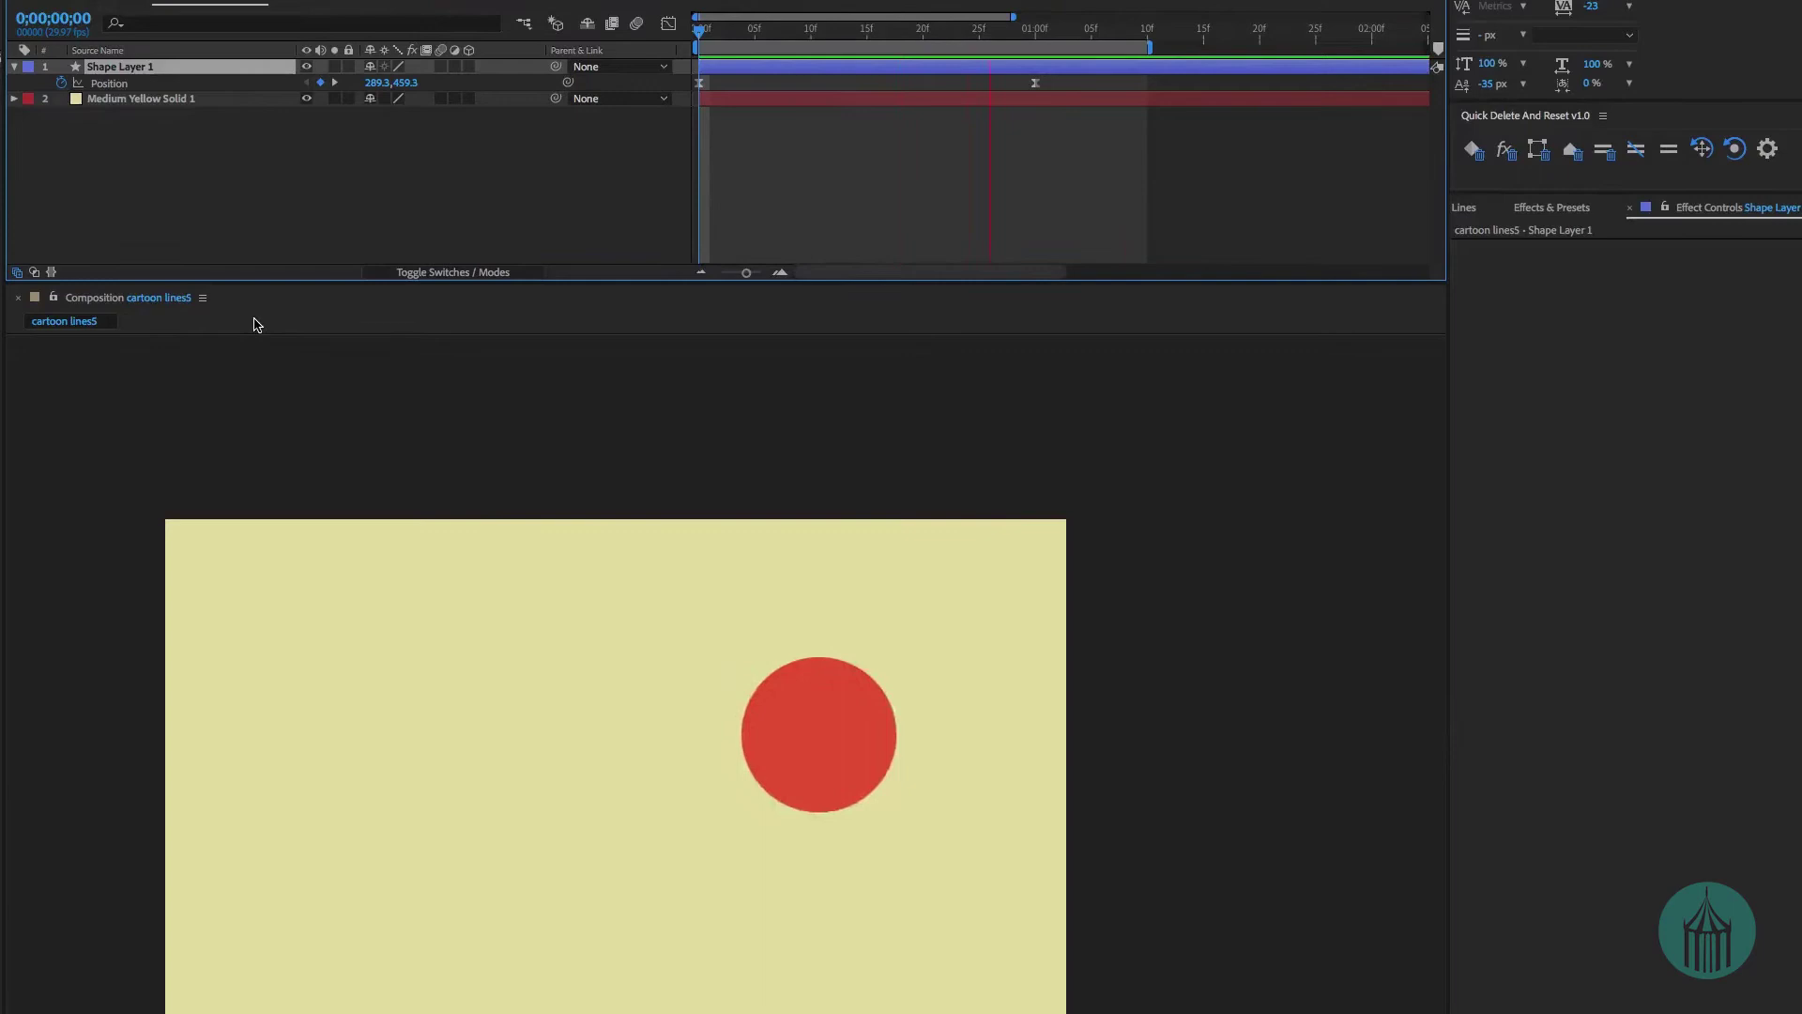
{"action": "key", "text": "space"}
{"action": "key", "text": "space"}
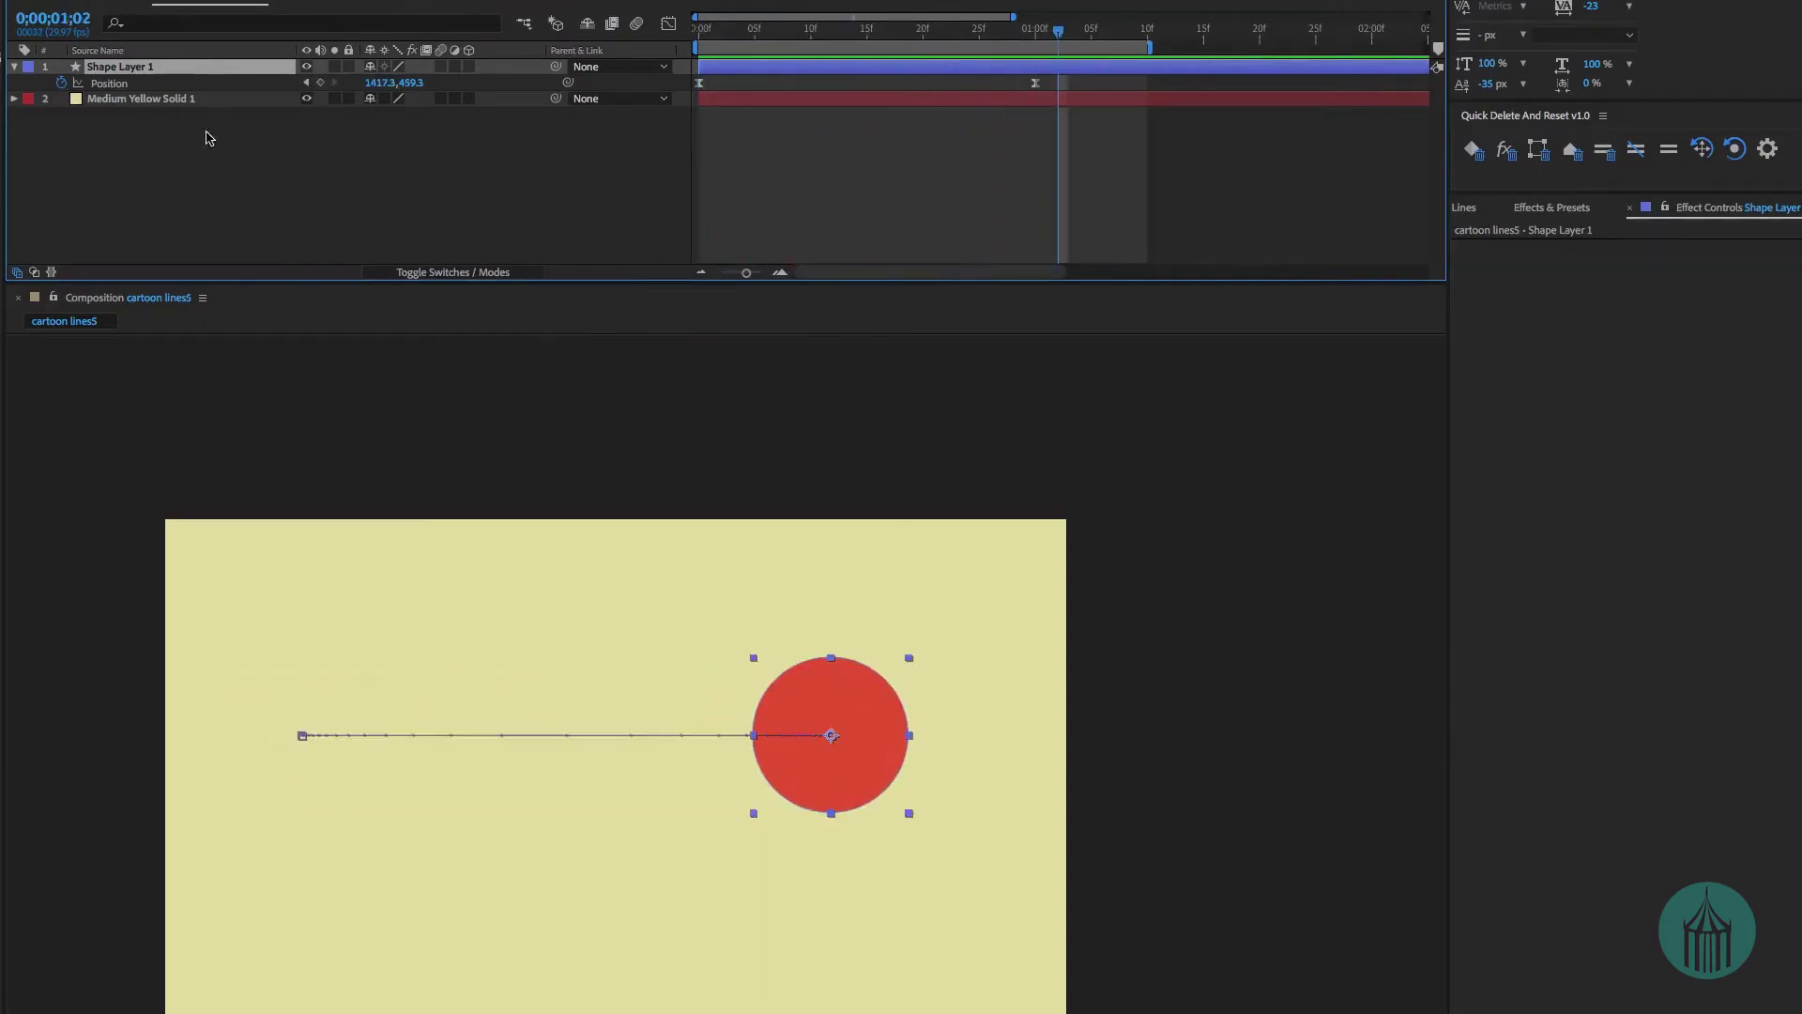
{"action": "key", "text": "Home"}
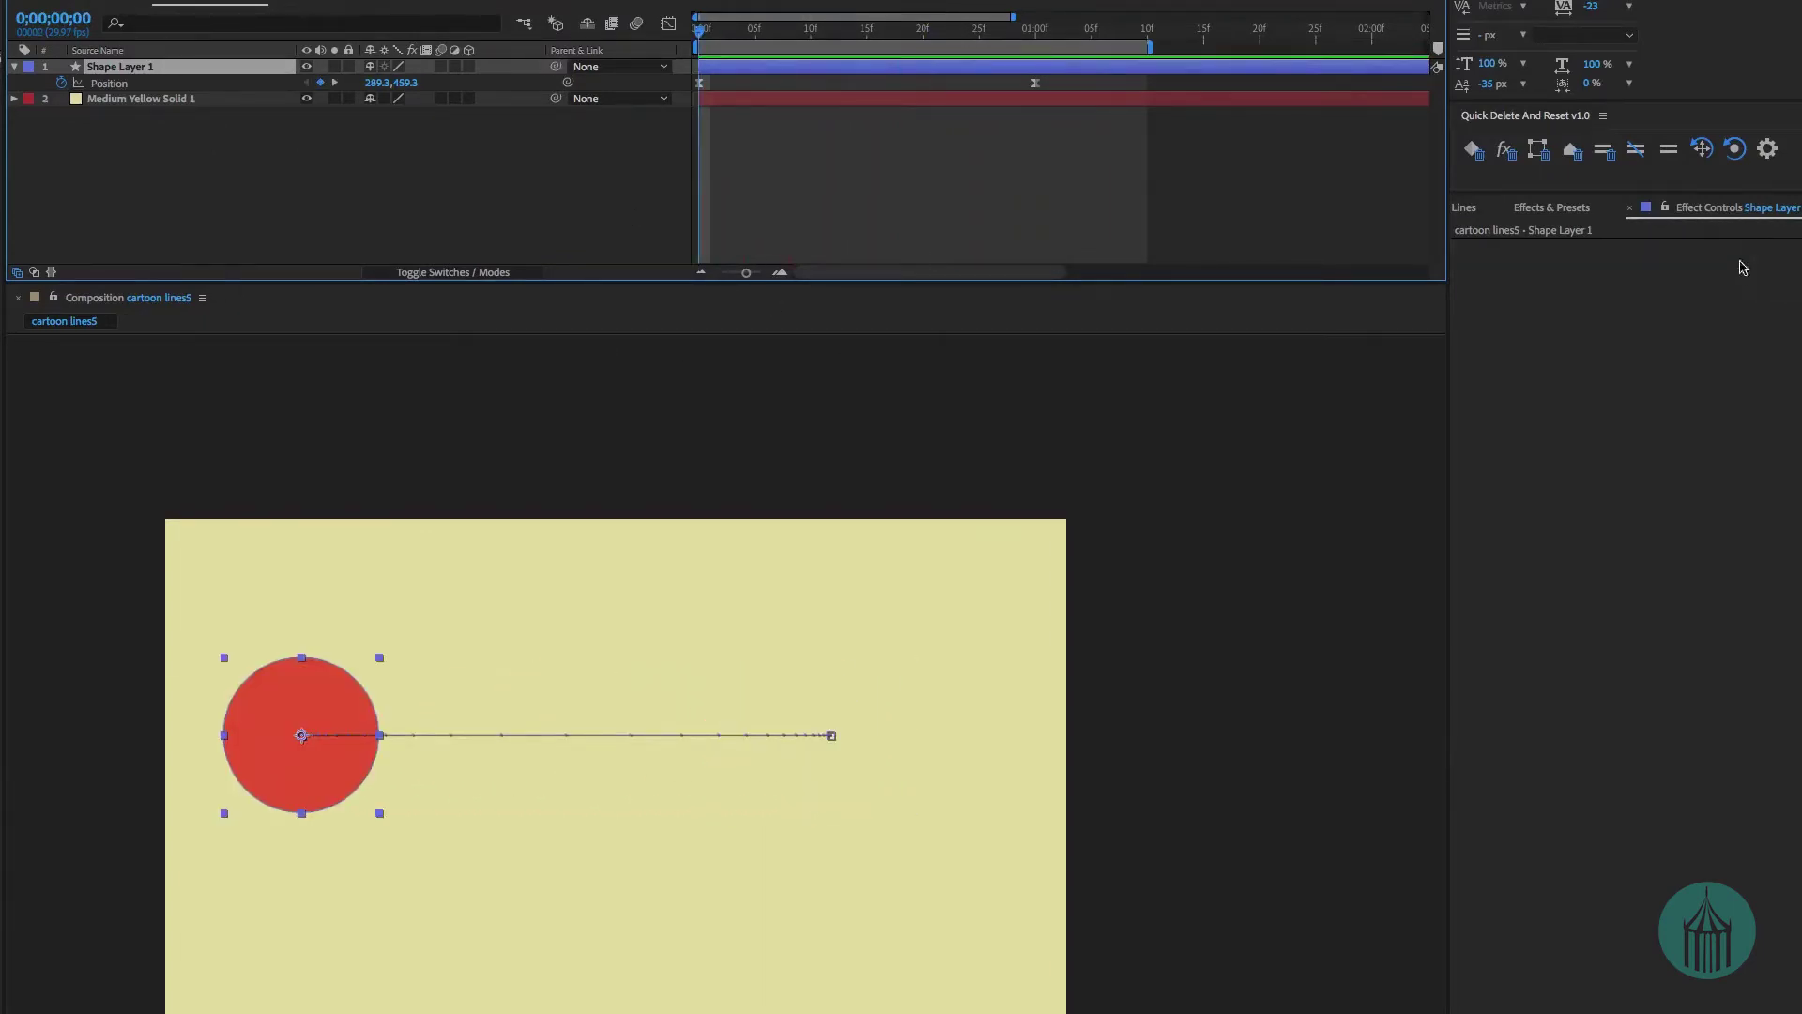
{"action": "left_click", "coordinate": [1467, 208]}
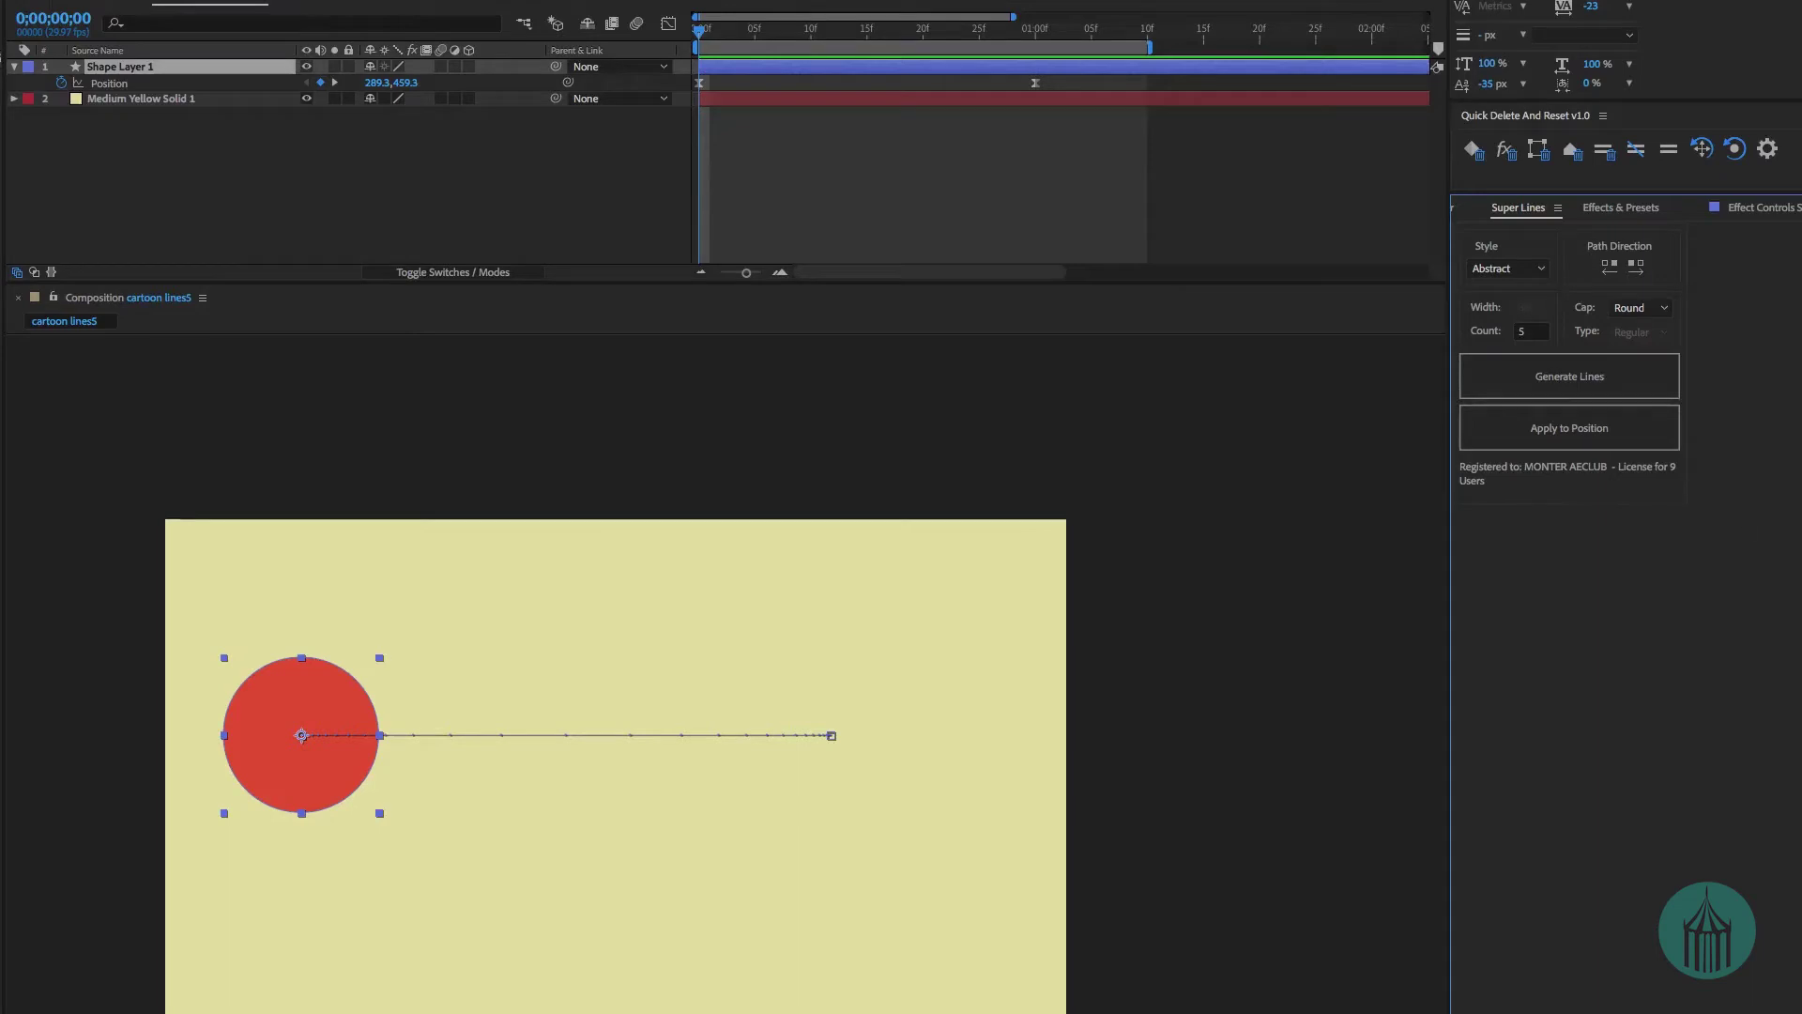
Apply Super Lines trails to the circle and move them above Medium Yellow Solid 1.
{"action": "left_click", "coordinate": [1623, 430]}
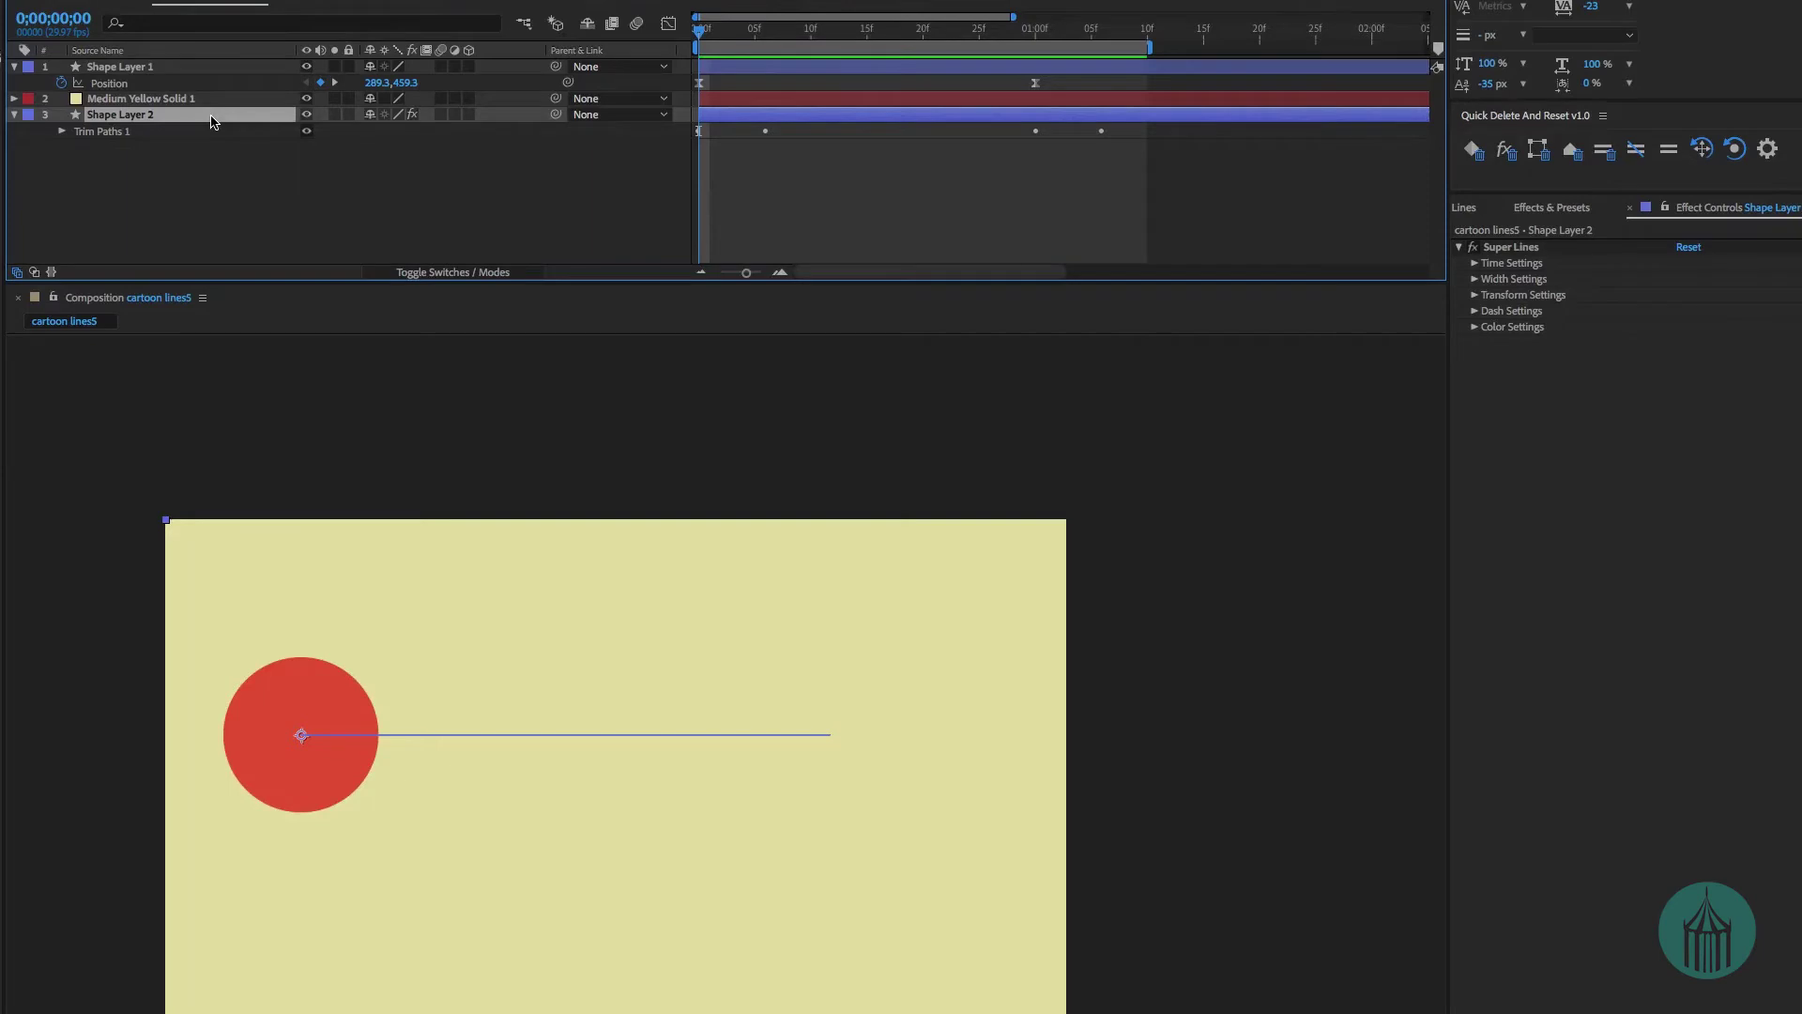
{"action": "left_click_drag", "start_coordinate": [212, 121], "coordinate": [211, 100]}
{"action": "key", "text": "space"}
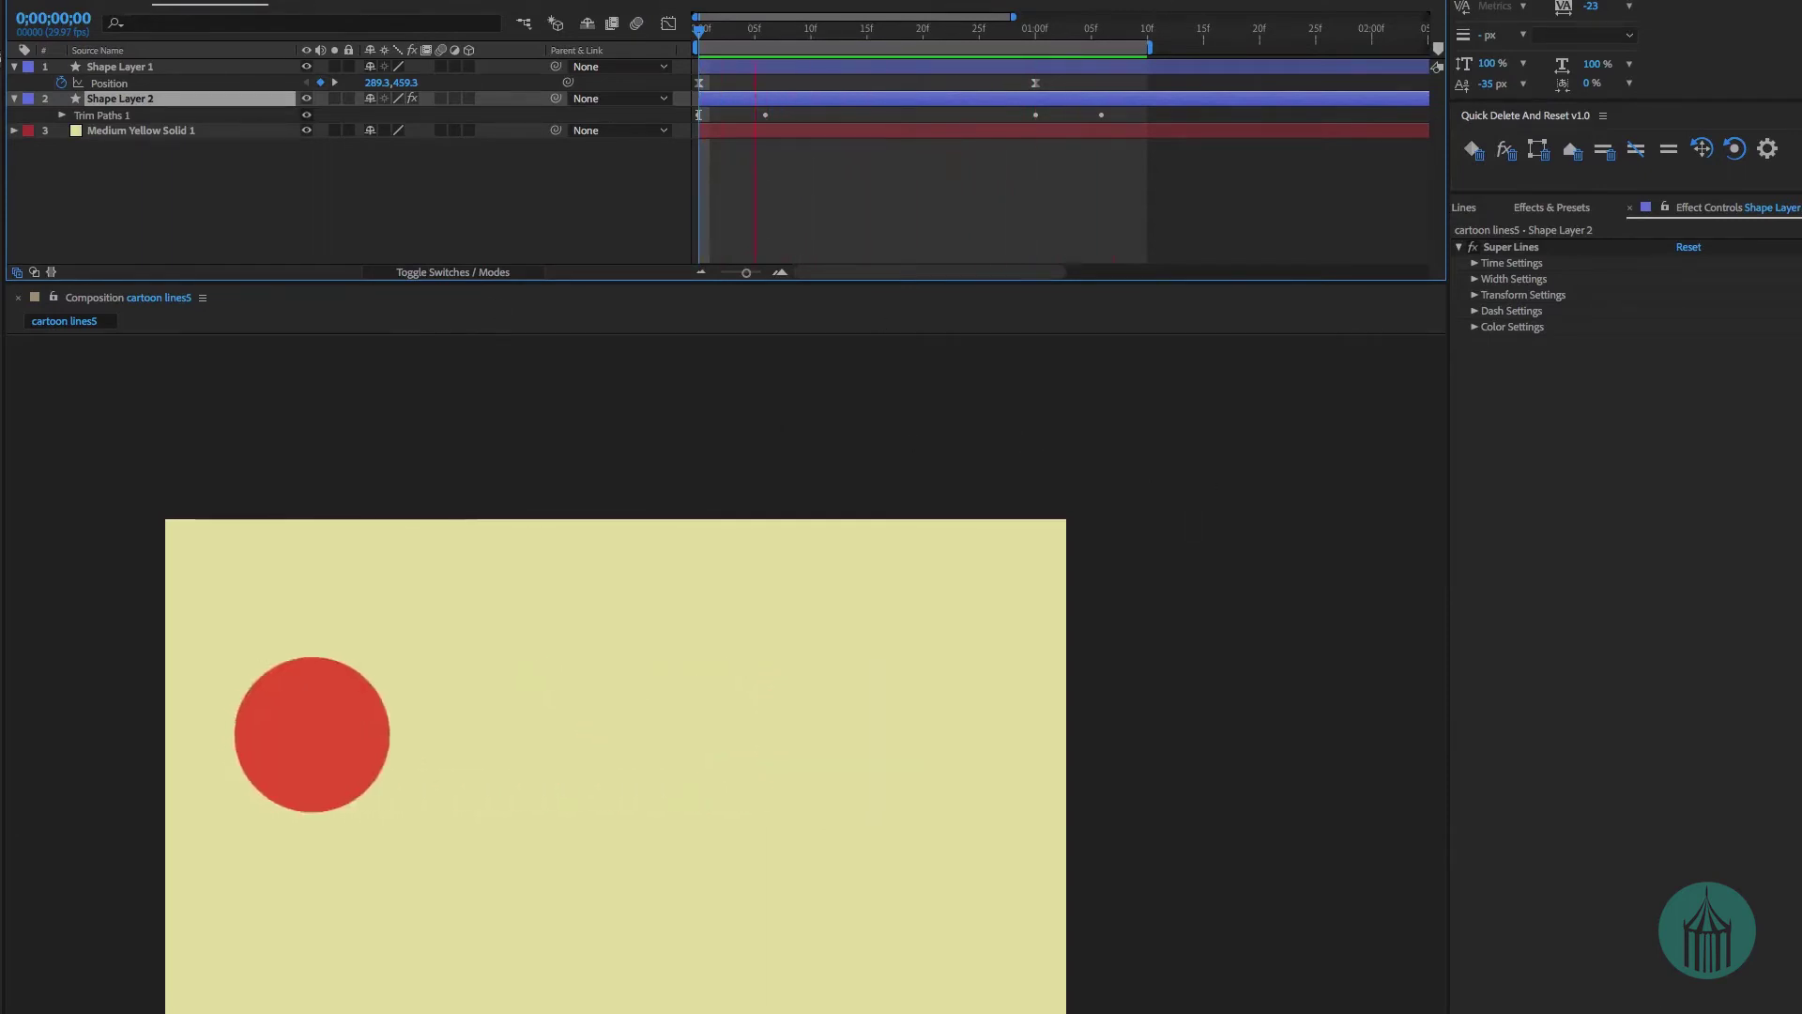
{"action": "left_click", "coordinate": [889, 33]}
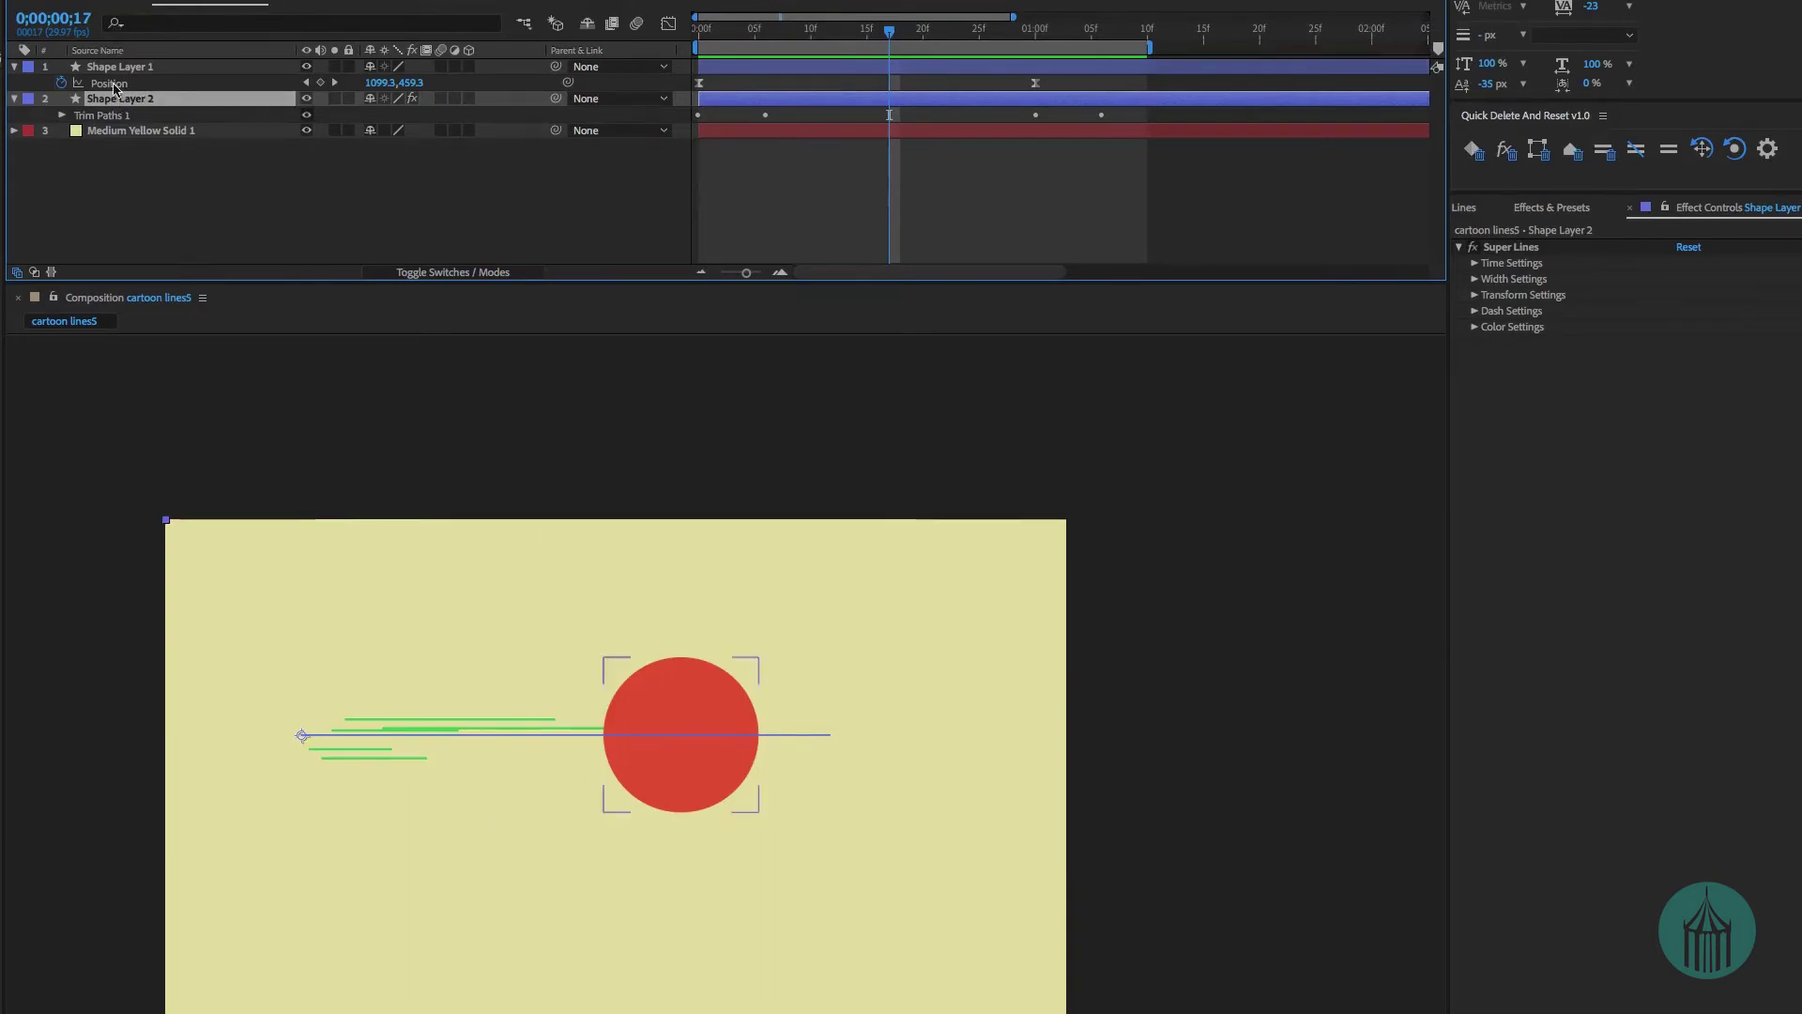
Colour the Super Lines red from the ball and set Width to 19.
{"action": "left_click", "coordinate": [1475, 327]}
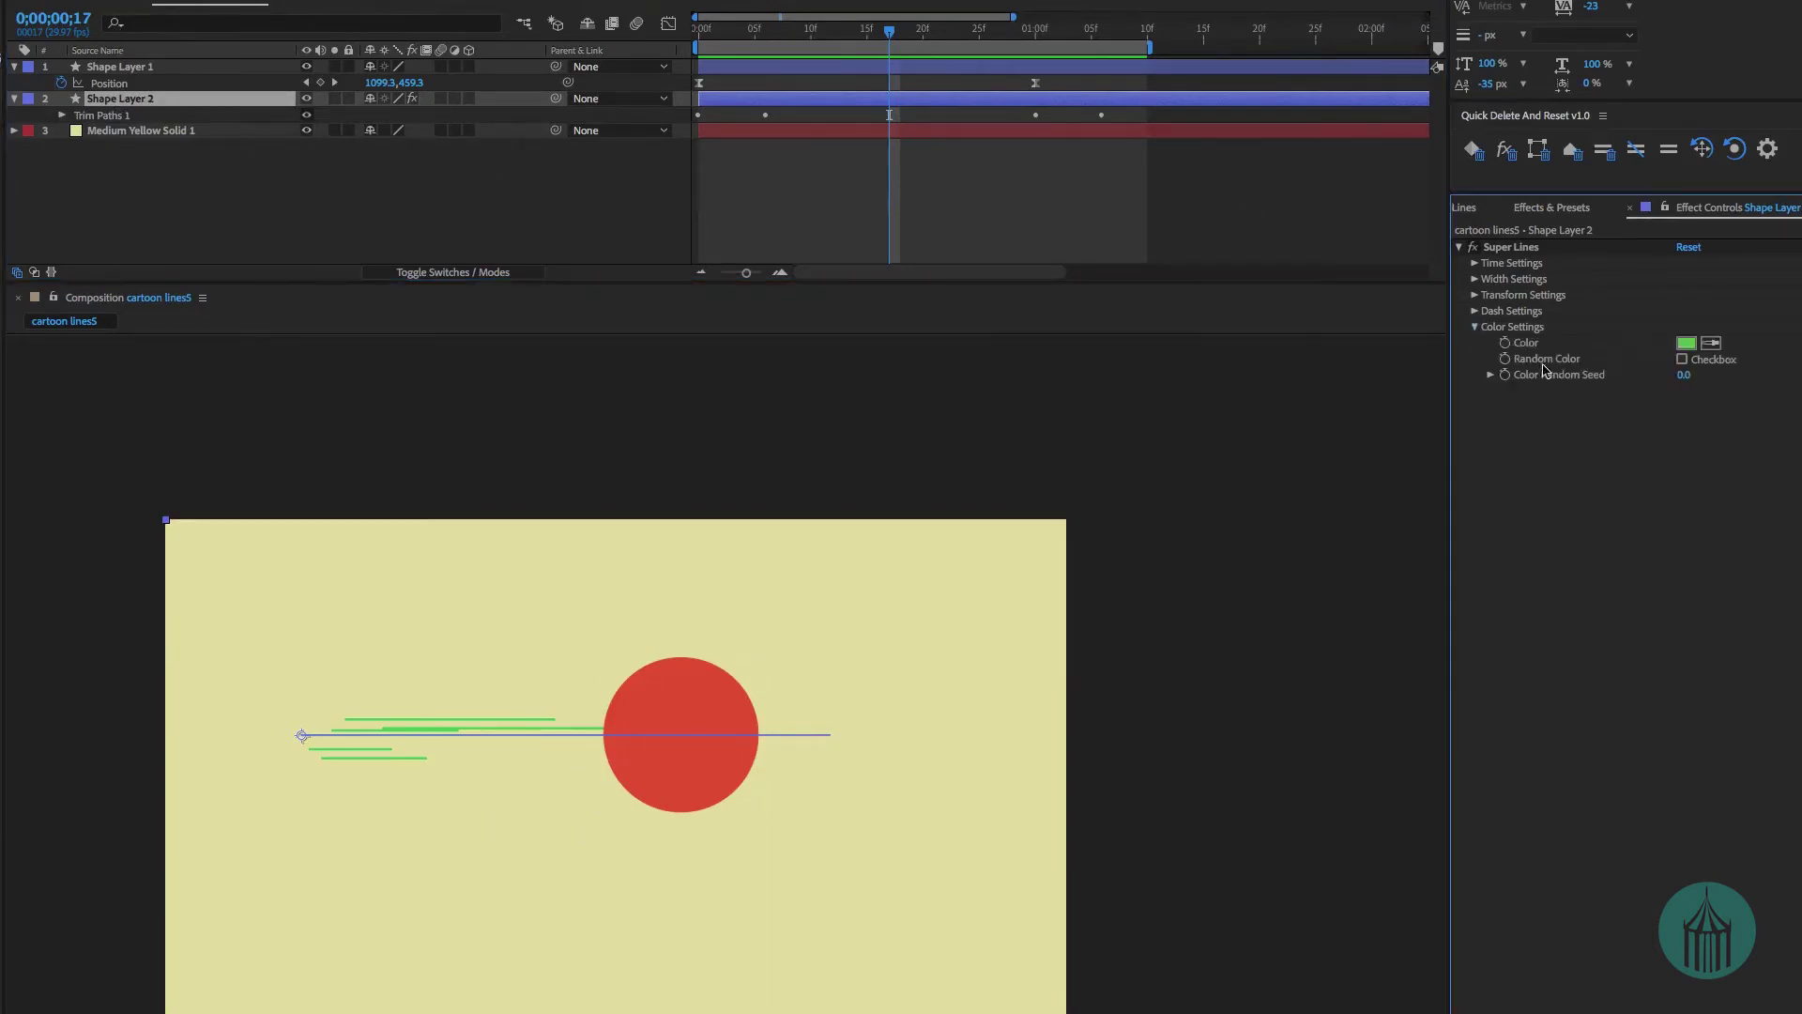
{"action": "left_click", "coordinate": [1711, 343]}
{"action": "left_click", "coordinate": [705, 696]}
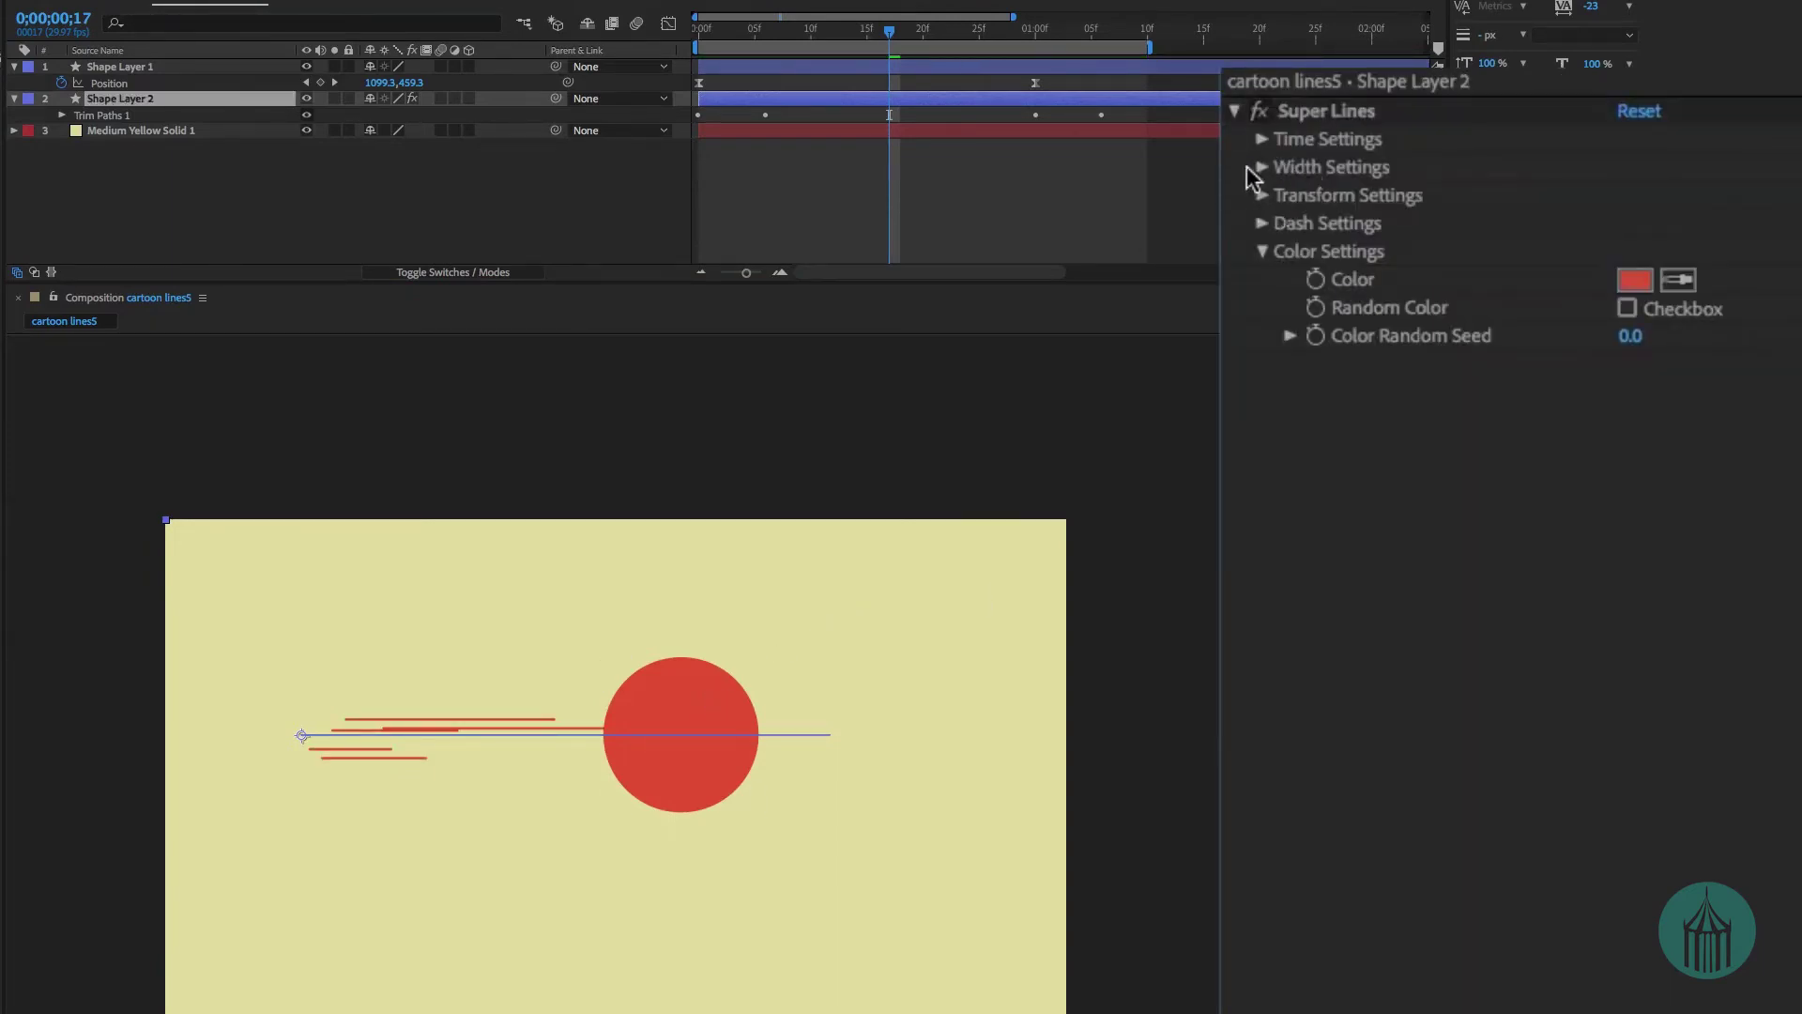
{"action": "left_click", "coordinate": [1248, 168]}
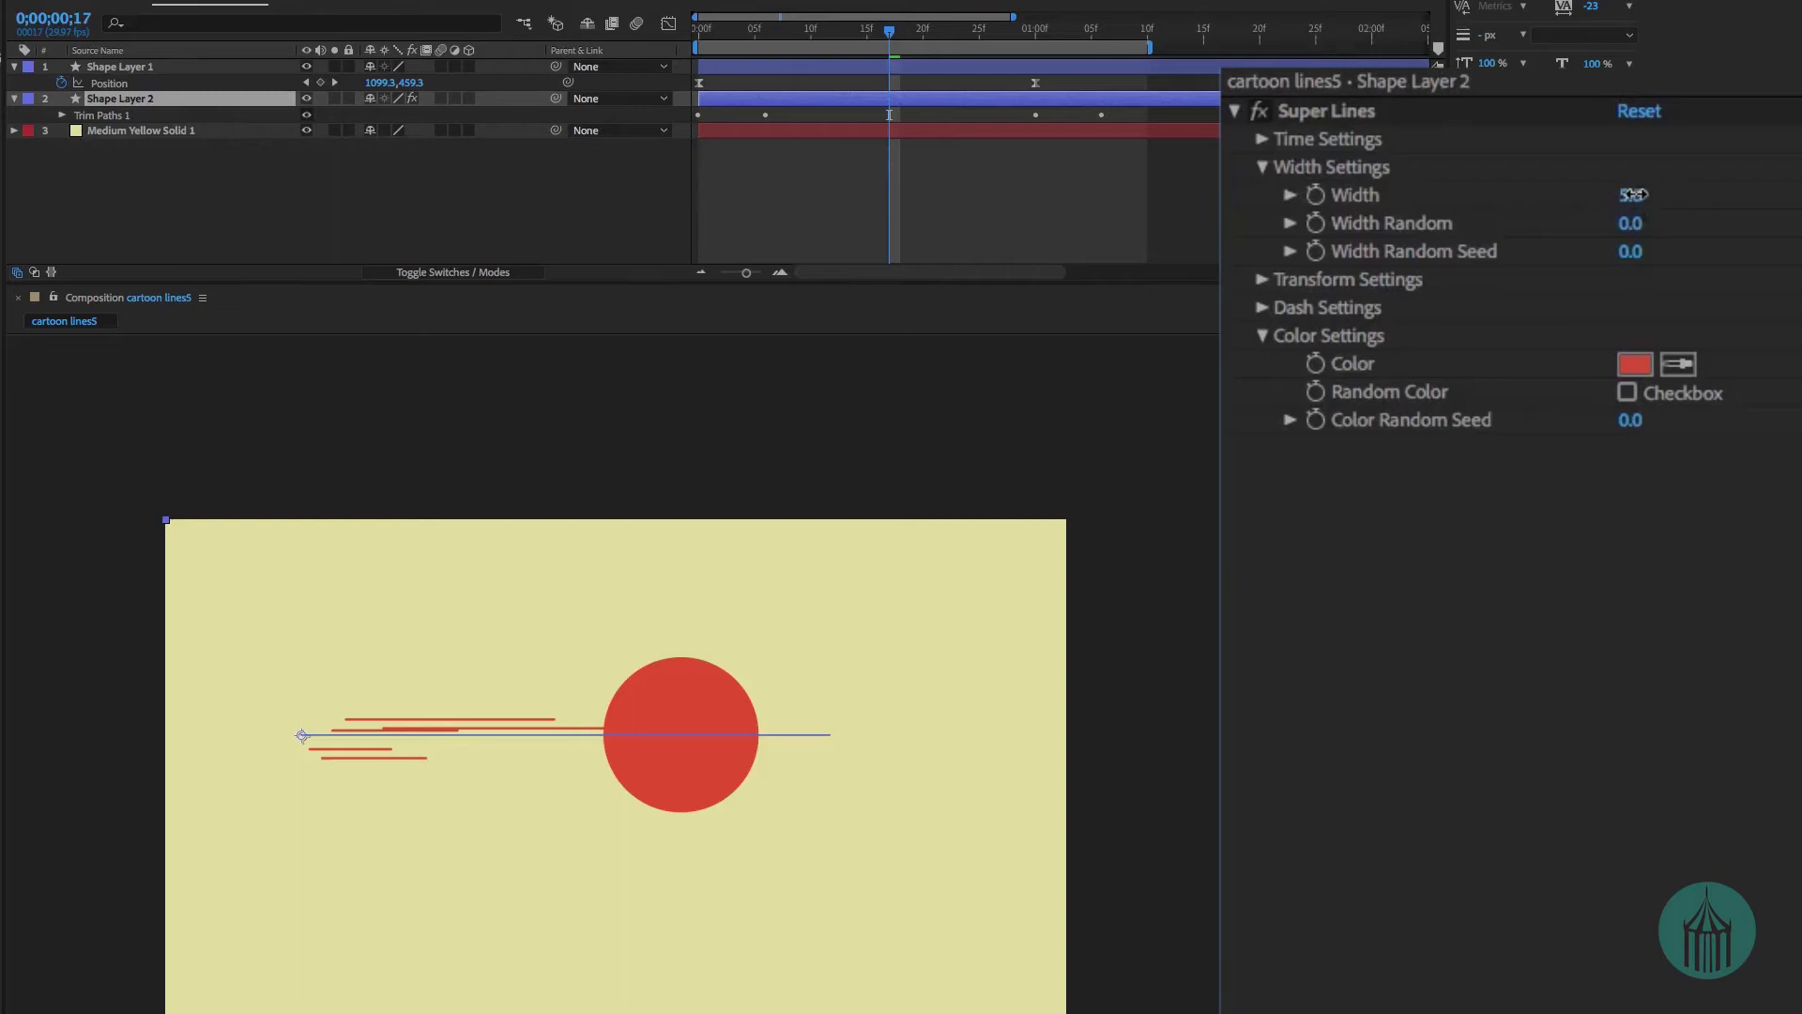
{"action": "mouse_move", "coordinate": [1634, 194]}
{"action": "left_mouse_down"}
{"action": "mouse_move", "coordinate": [1666, 214]}
{"action": "mouse_move", "coordinate": [1577, 221]}
{"action": "mouse_move", "coordinate": [1627, 222]}
{"action": "left_mouse_up"}
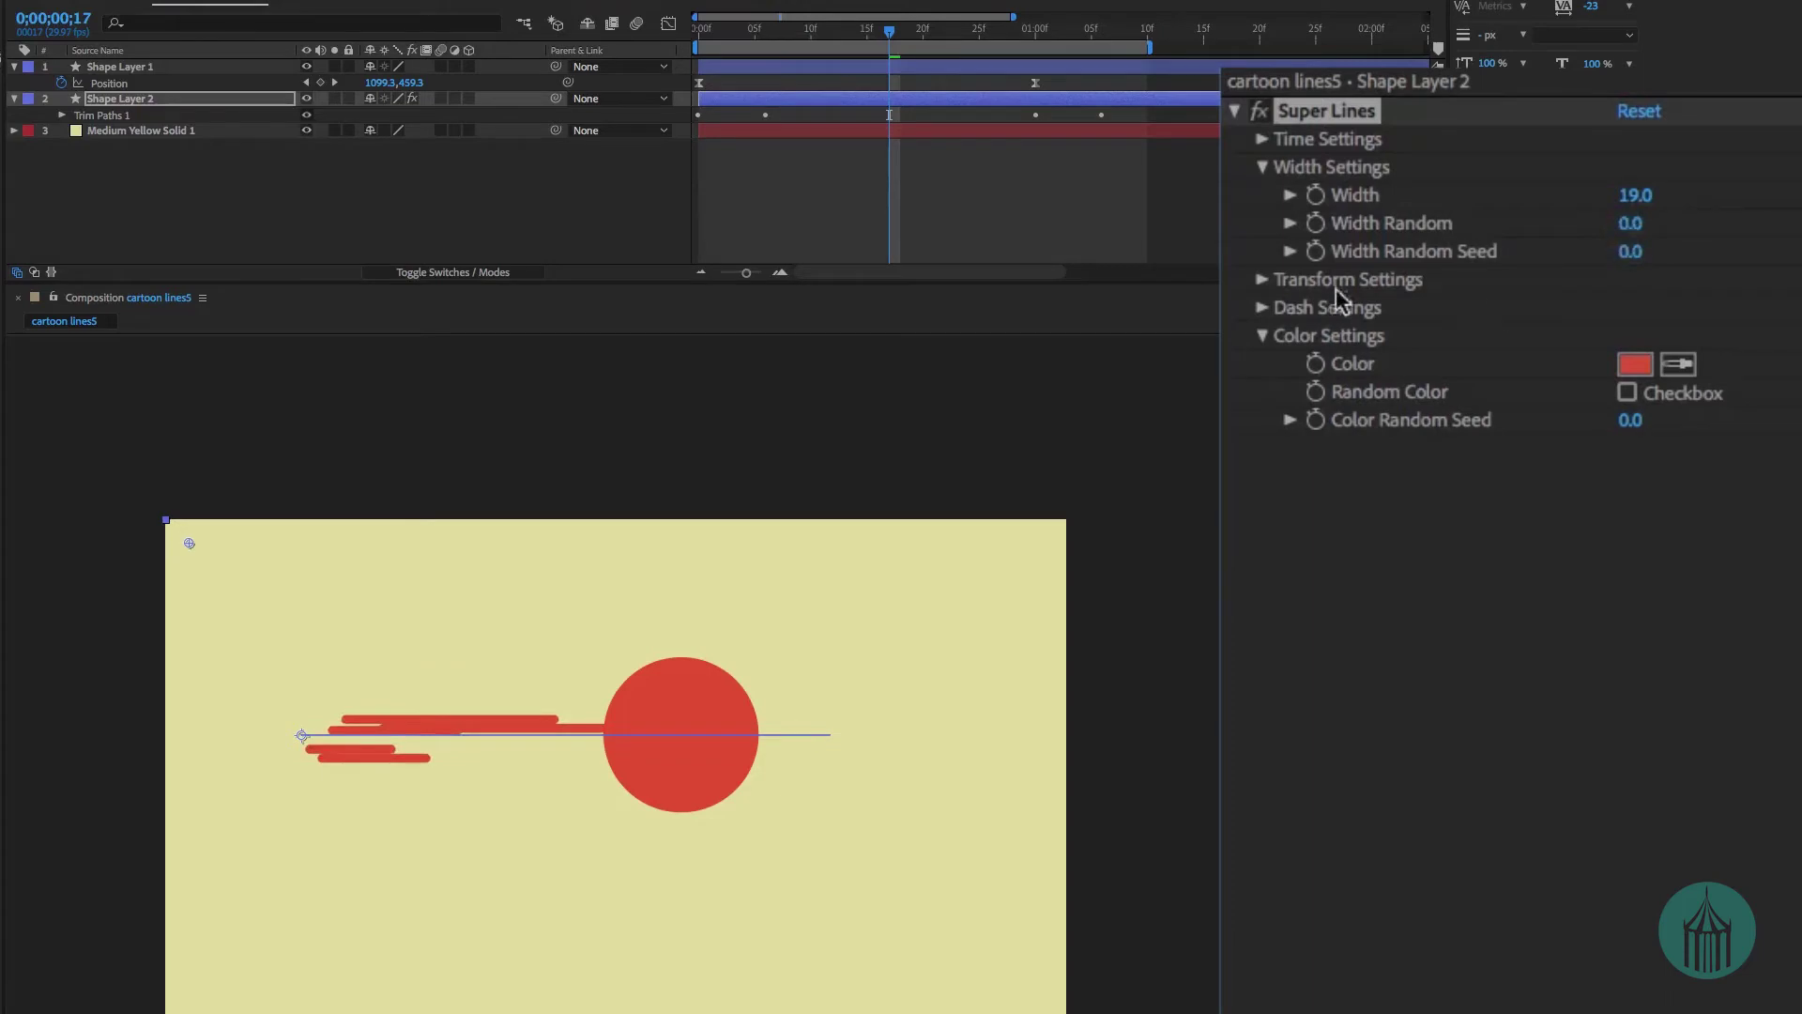
Set Transform Position Random to 50,97 and preview the spread-out lines.
{"action": "left_click", "coordinate": [1262, 279]}
{"action": "left_click", "coordinate": [1291, 308]}
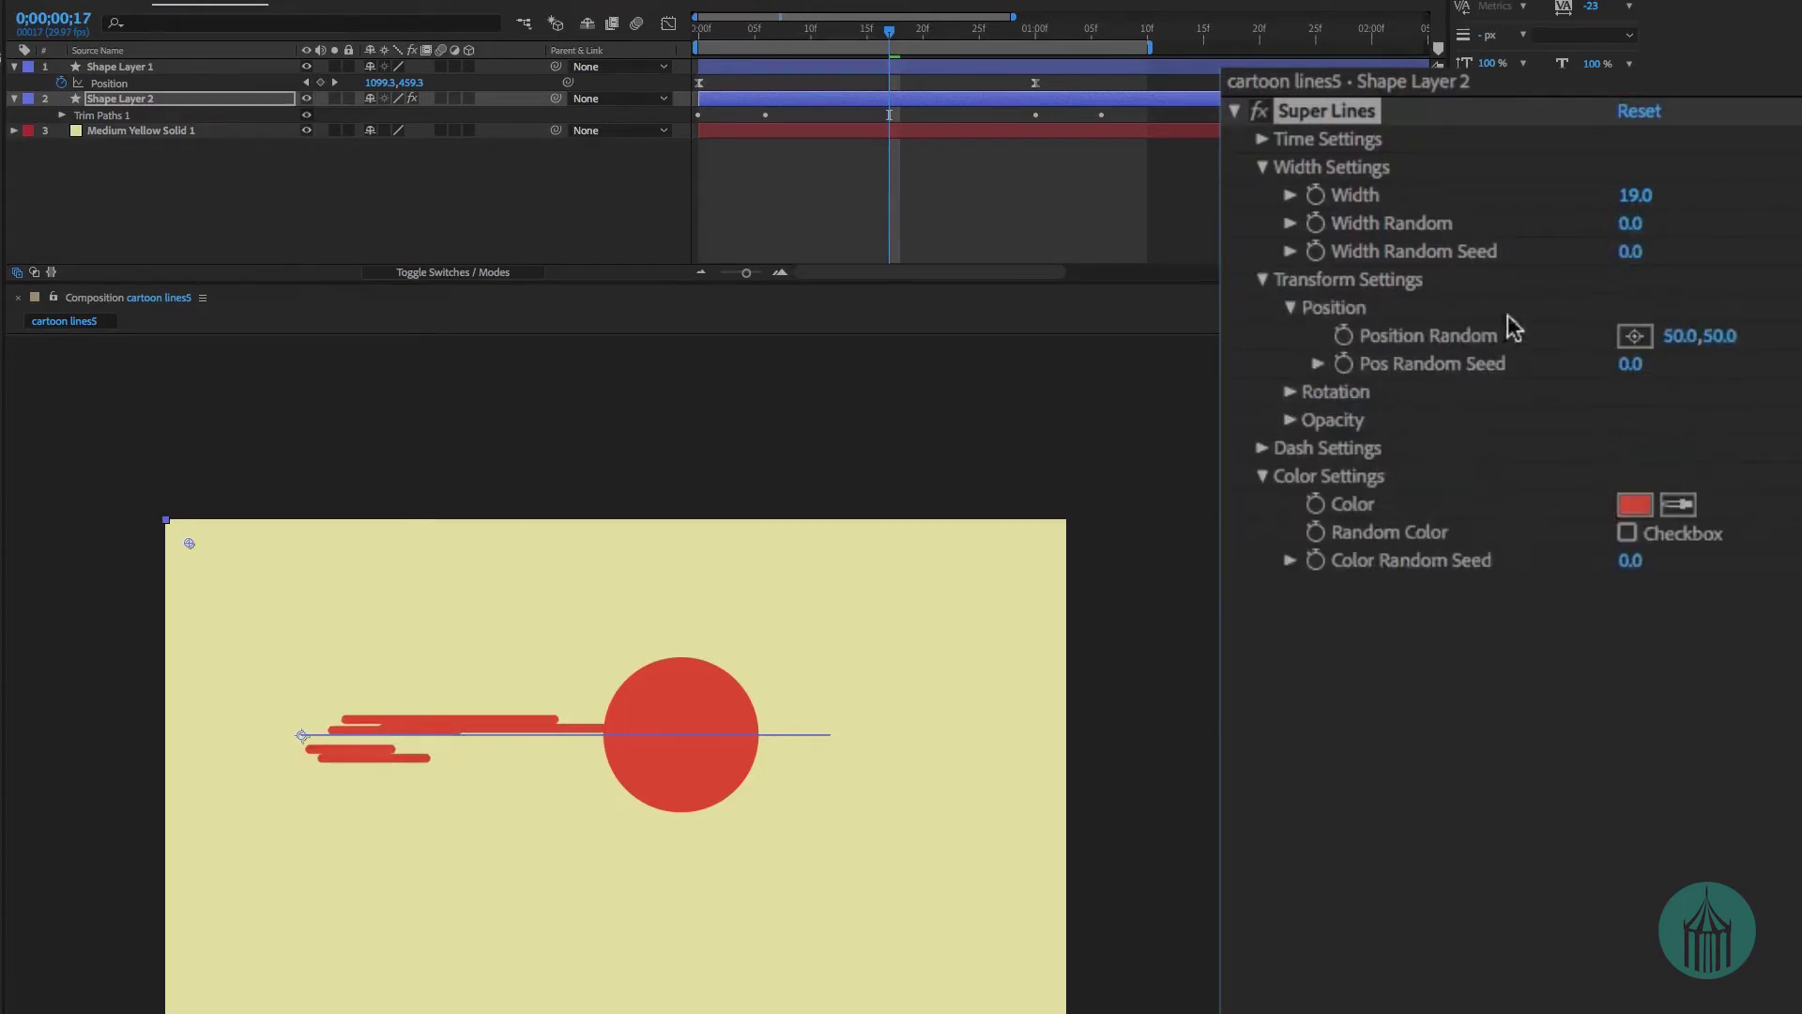
{"action": "left_click_drag", "start_coordinate": [1725, 336], "coordinate": [1769, 336]}
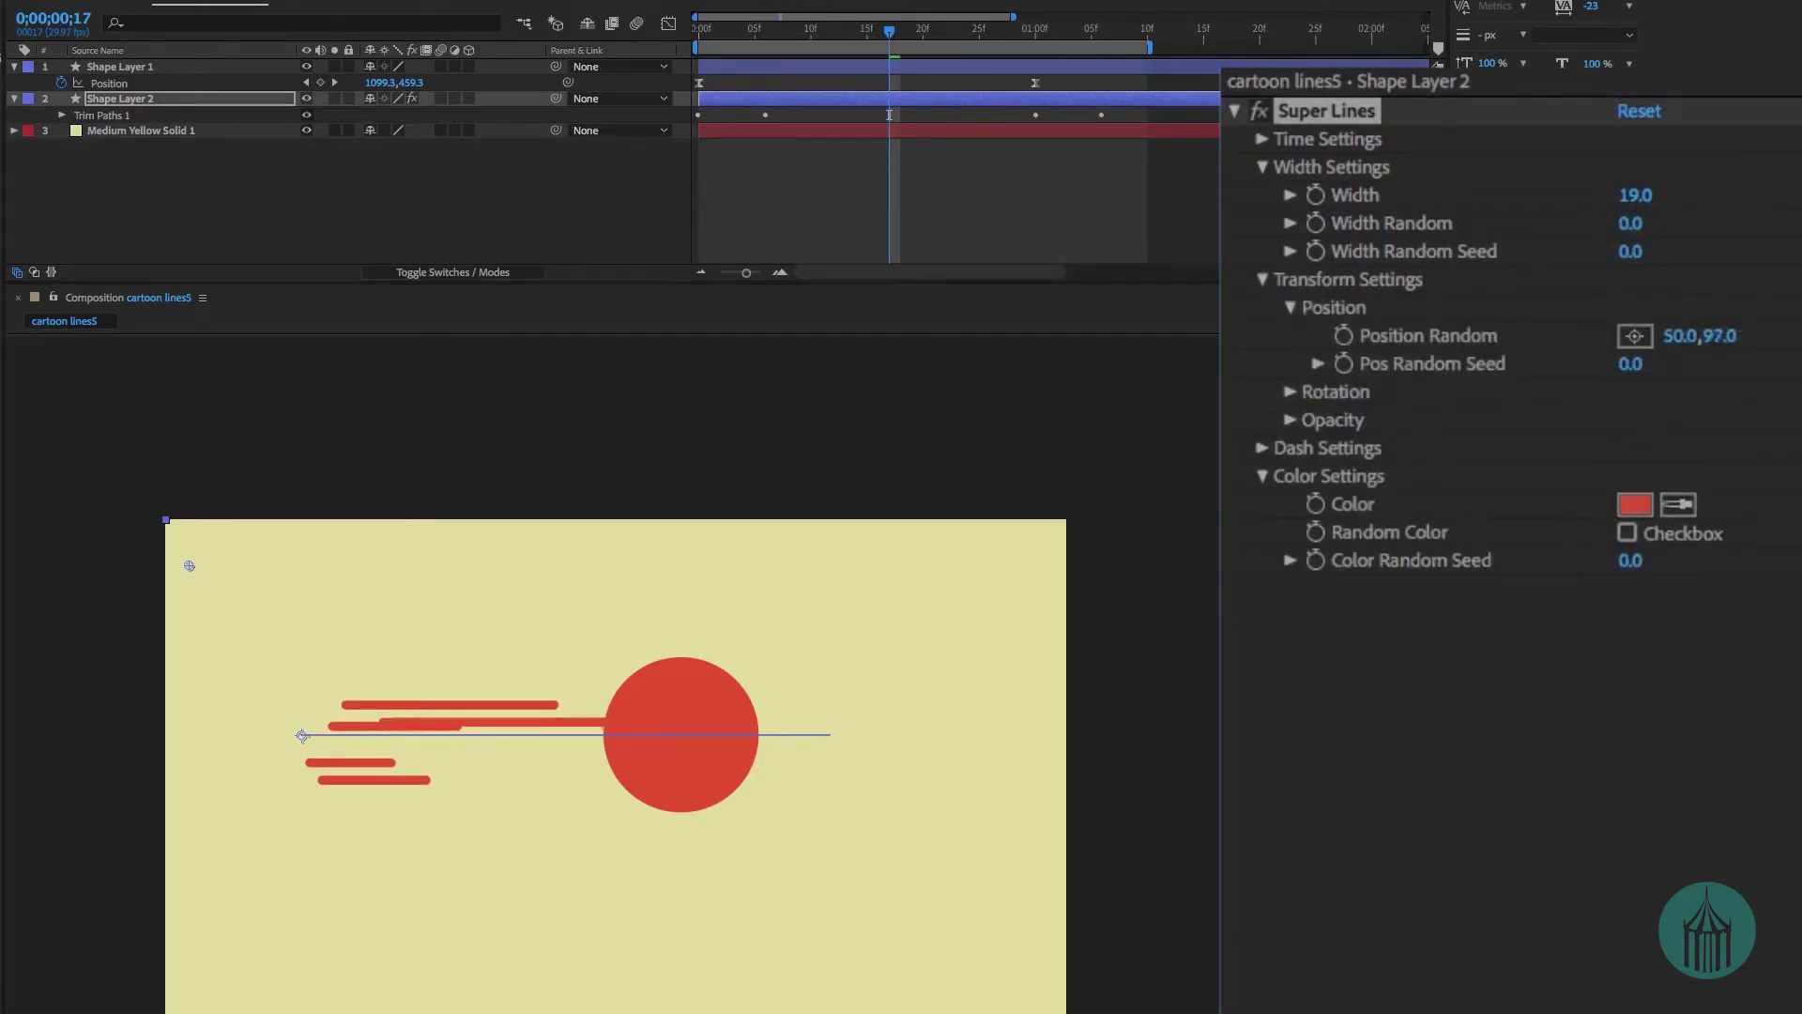
{"action": "key", "text": "space"}
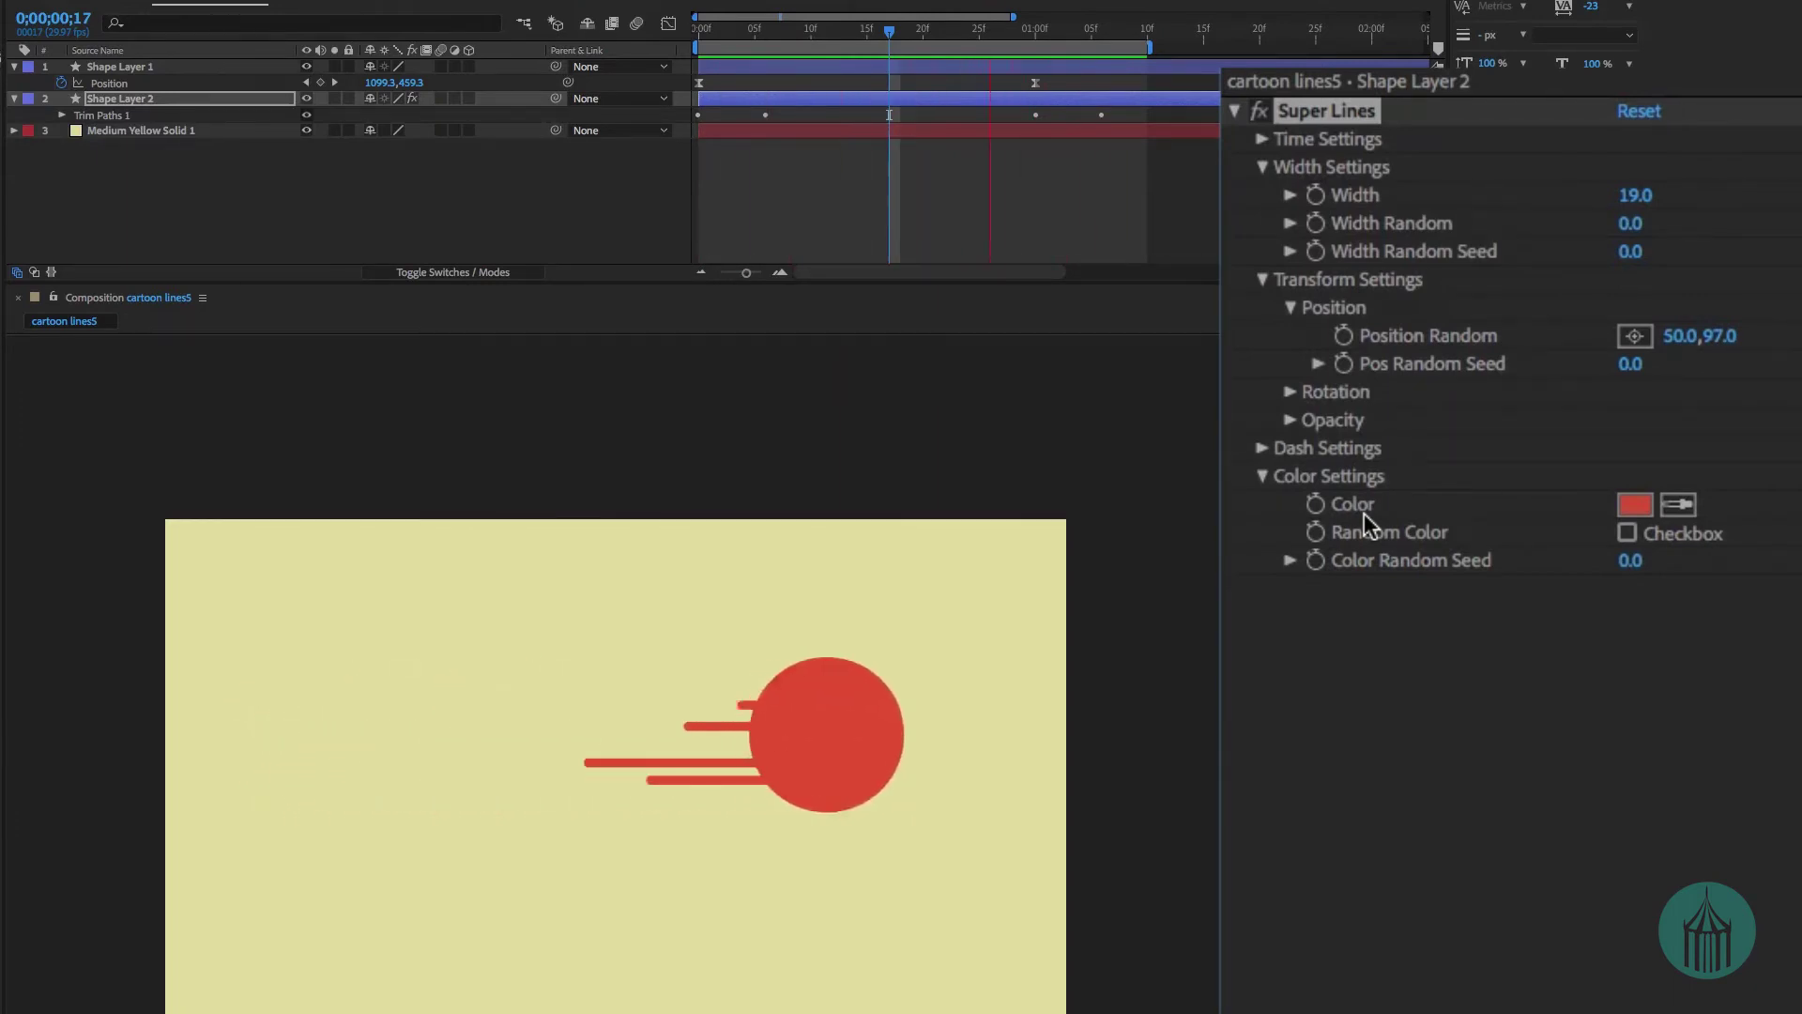
Raise the red ball's end Position keyframe with Shift+Up so it travels diagonally upward.
{"action": "key", "text": "space"}
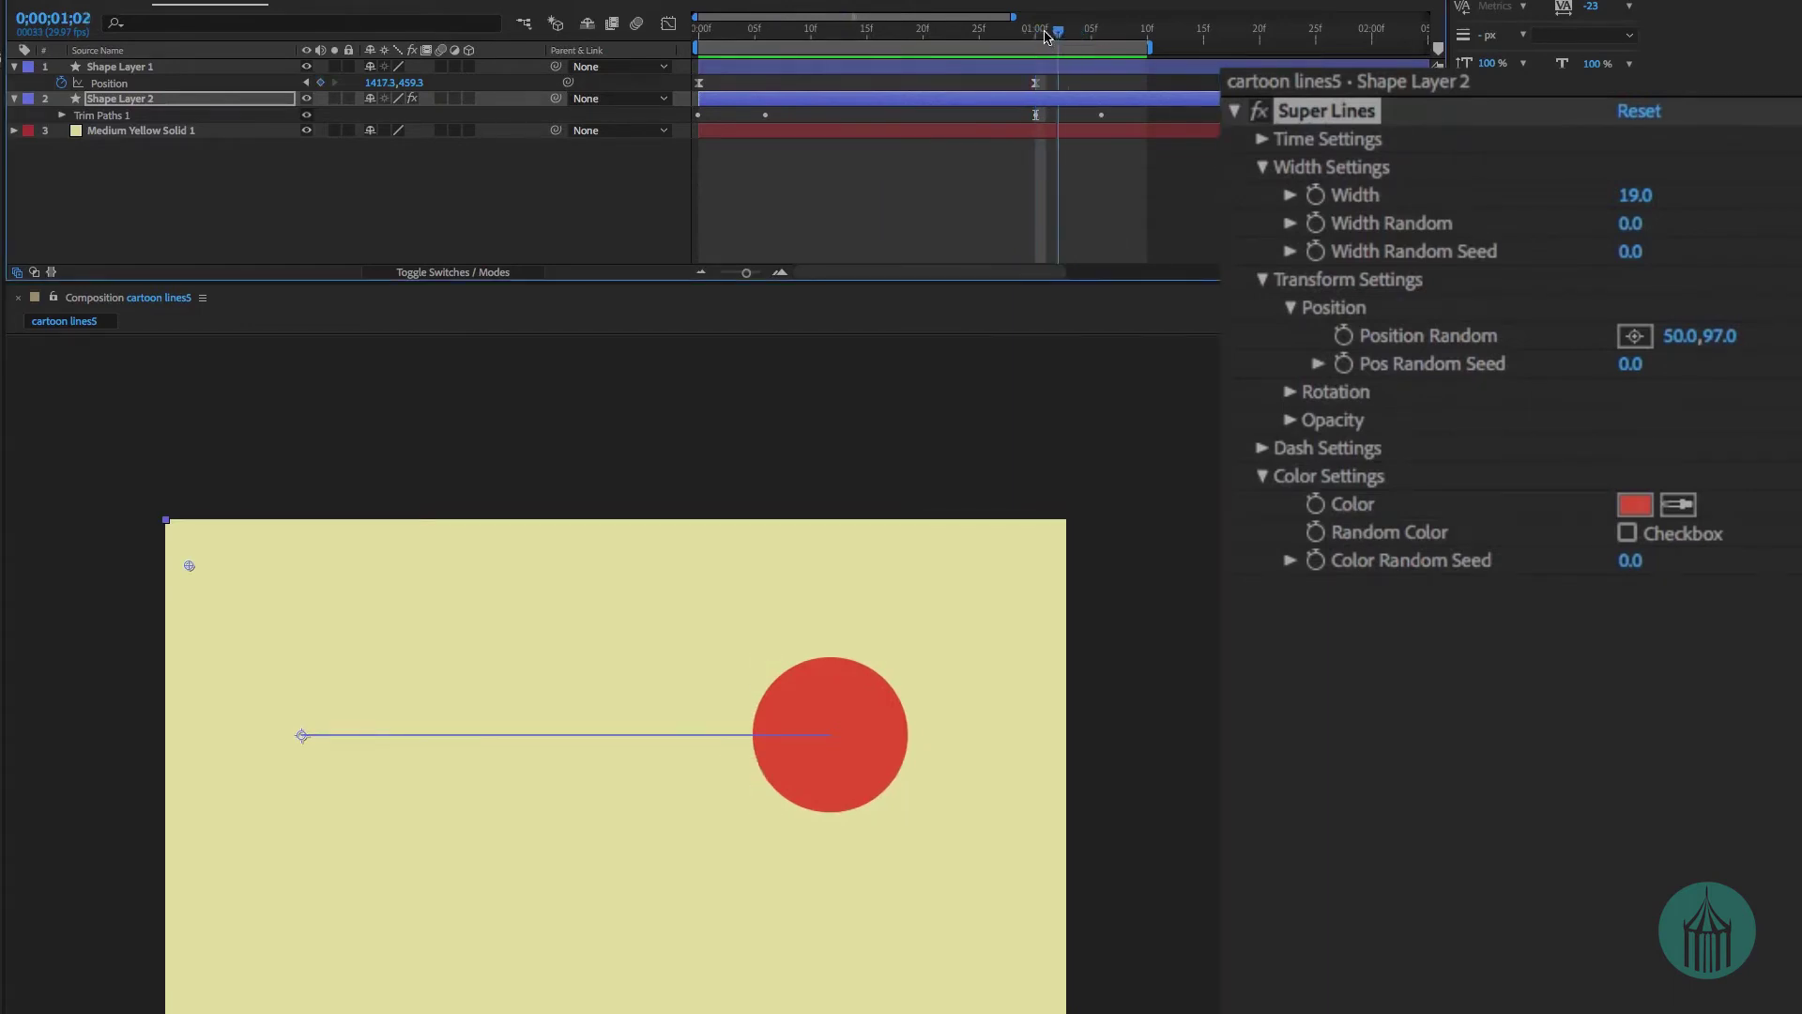
{"action": "left_click", "coordinate": [1050, 66]}
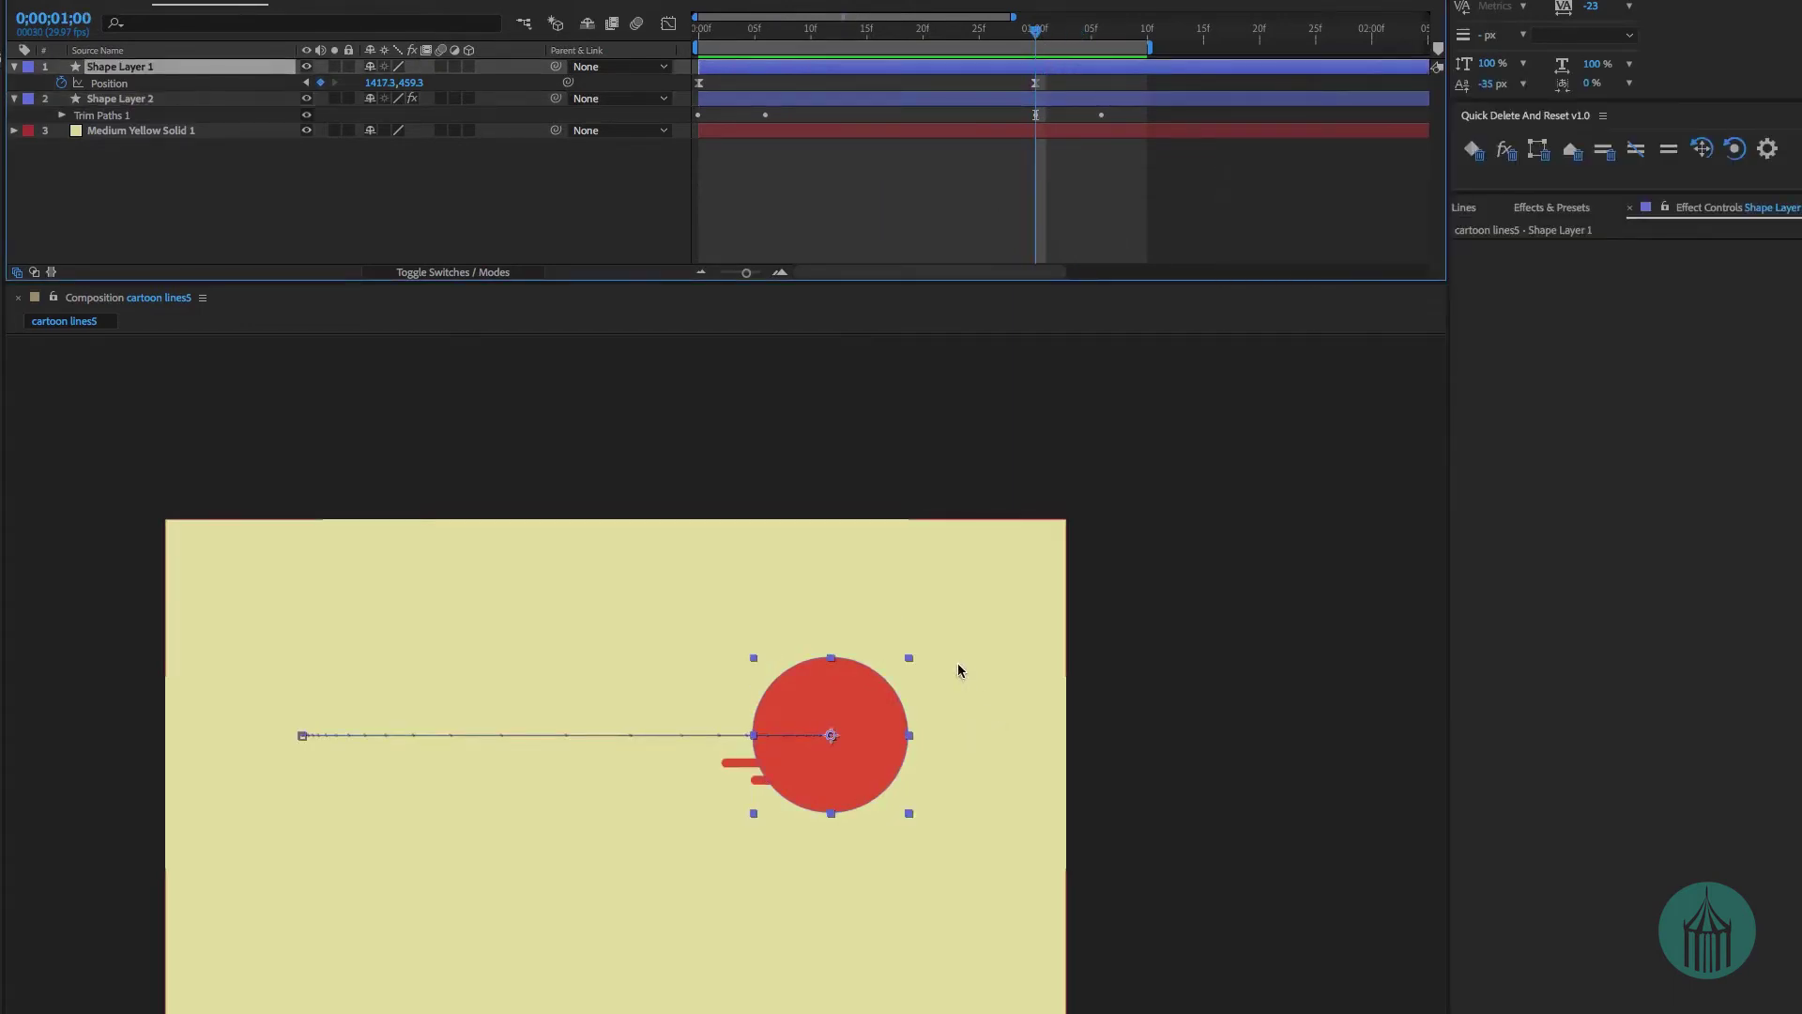
{"action": "left_click", "coordinate": [851, 699]}
{"action": "key", "text": "shift+Up"}
{"action": "key", "text": "shift+Up"}
{"action": "key", "text": "shift+Up"}
{"action": "key", "text": "shift+Up"}
{"action": "key", "text": "shift+Up"}
{"action": "key", "text": "shift+Up"}
{"action": "key", "text": "shift+Up"}
{"action": "key", "text": "shift+Up"}
{"action": "key", "text": "shift+Up"}
{"action": "key", "text": "shift+Up"}
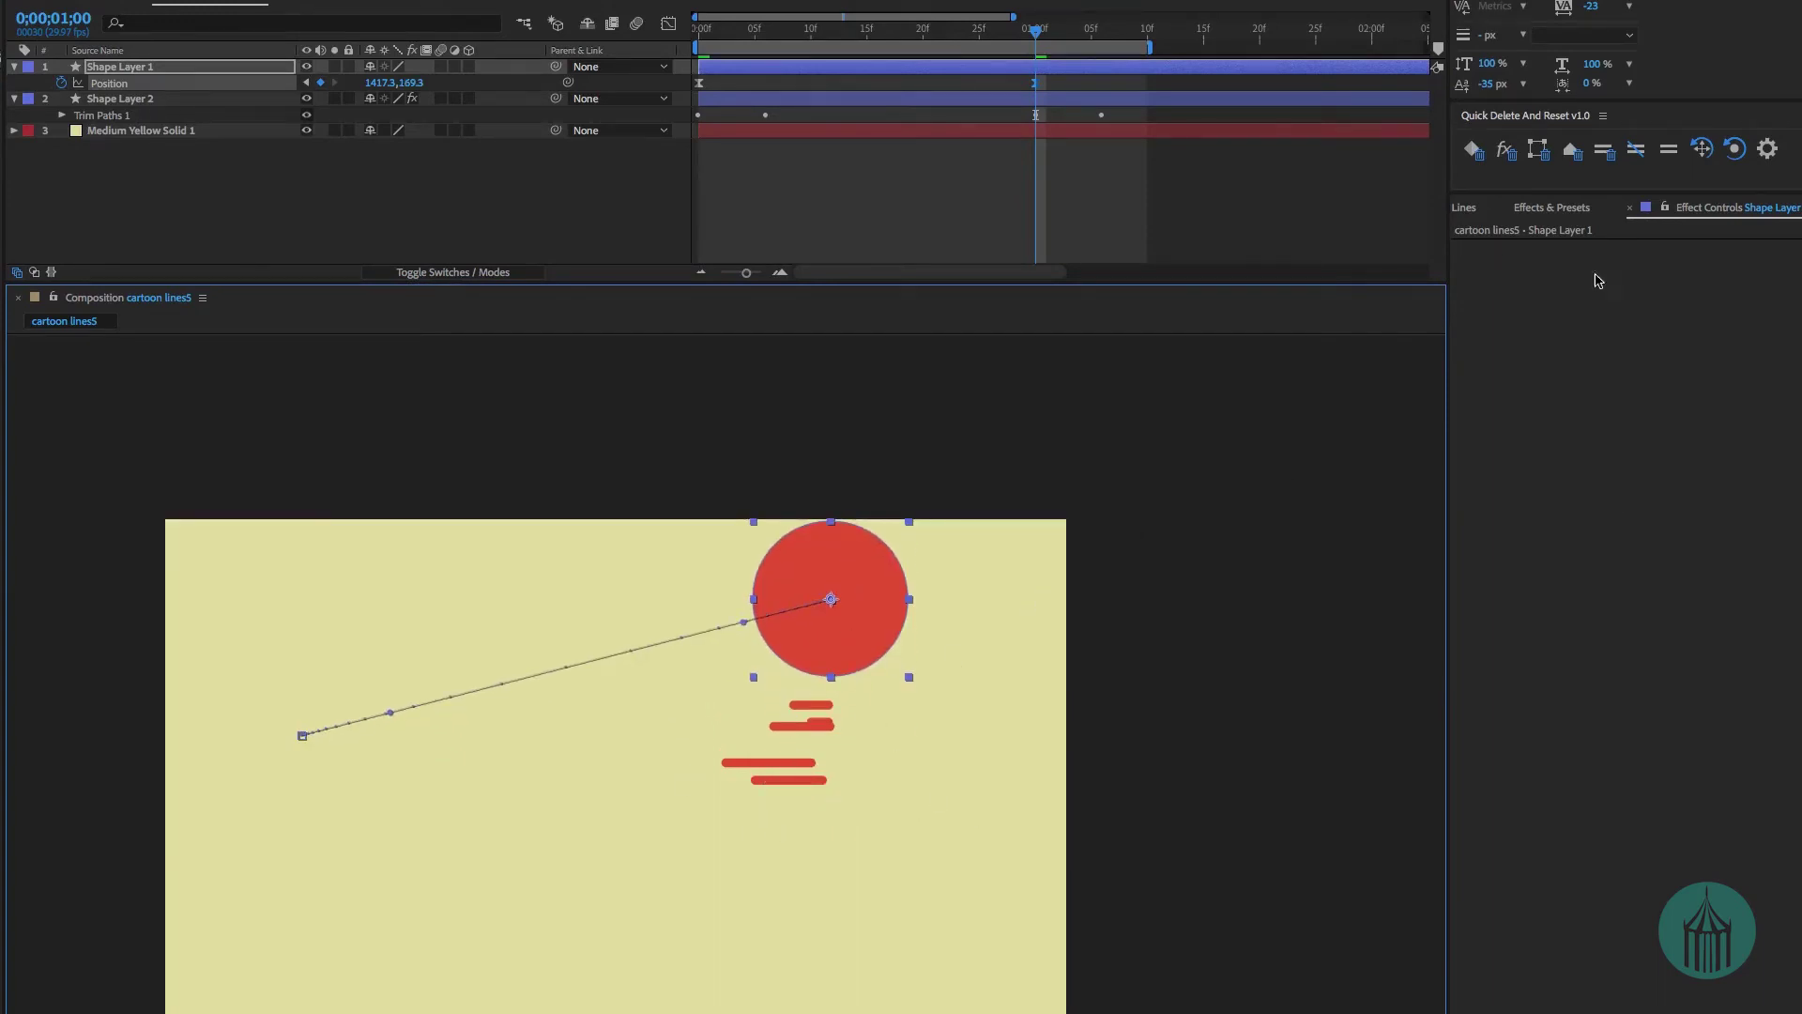
{"action": "left_click", "coordinate": [113, 99]}
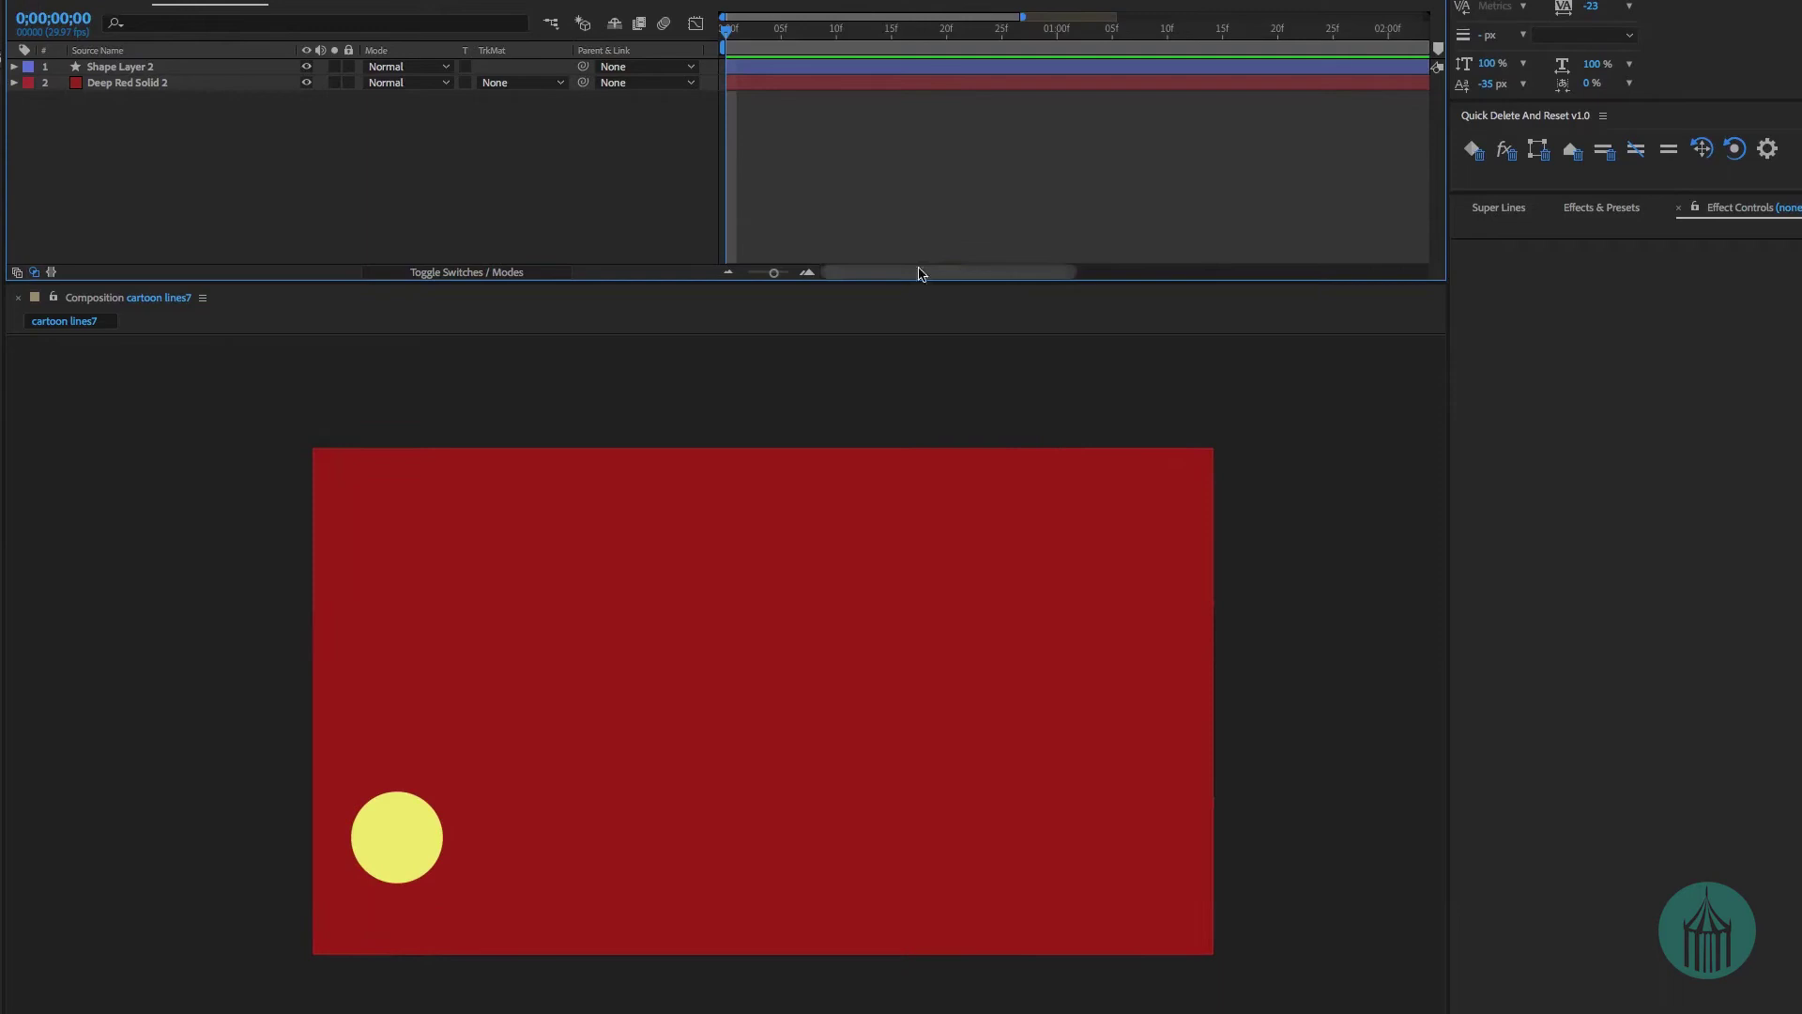
Paste the bounce expression onto the yellow ball's Position property.
{"action": "left_click", "coordinate": [141, 67]}
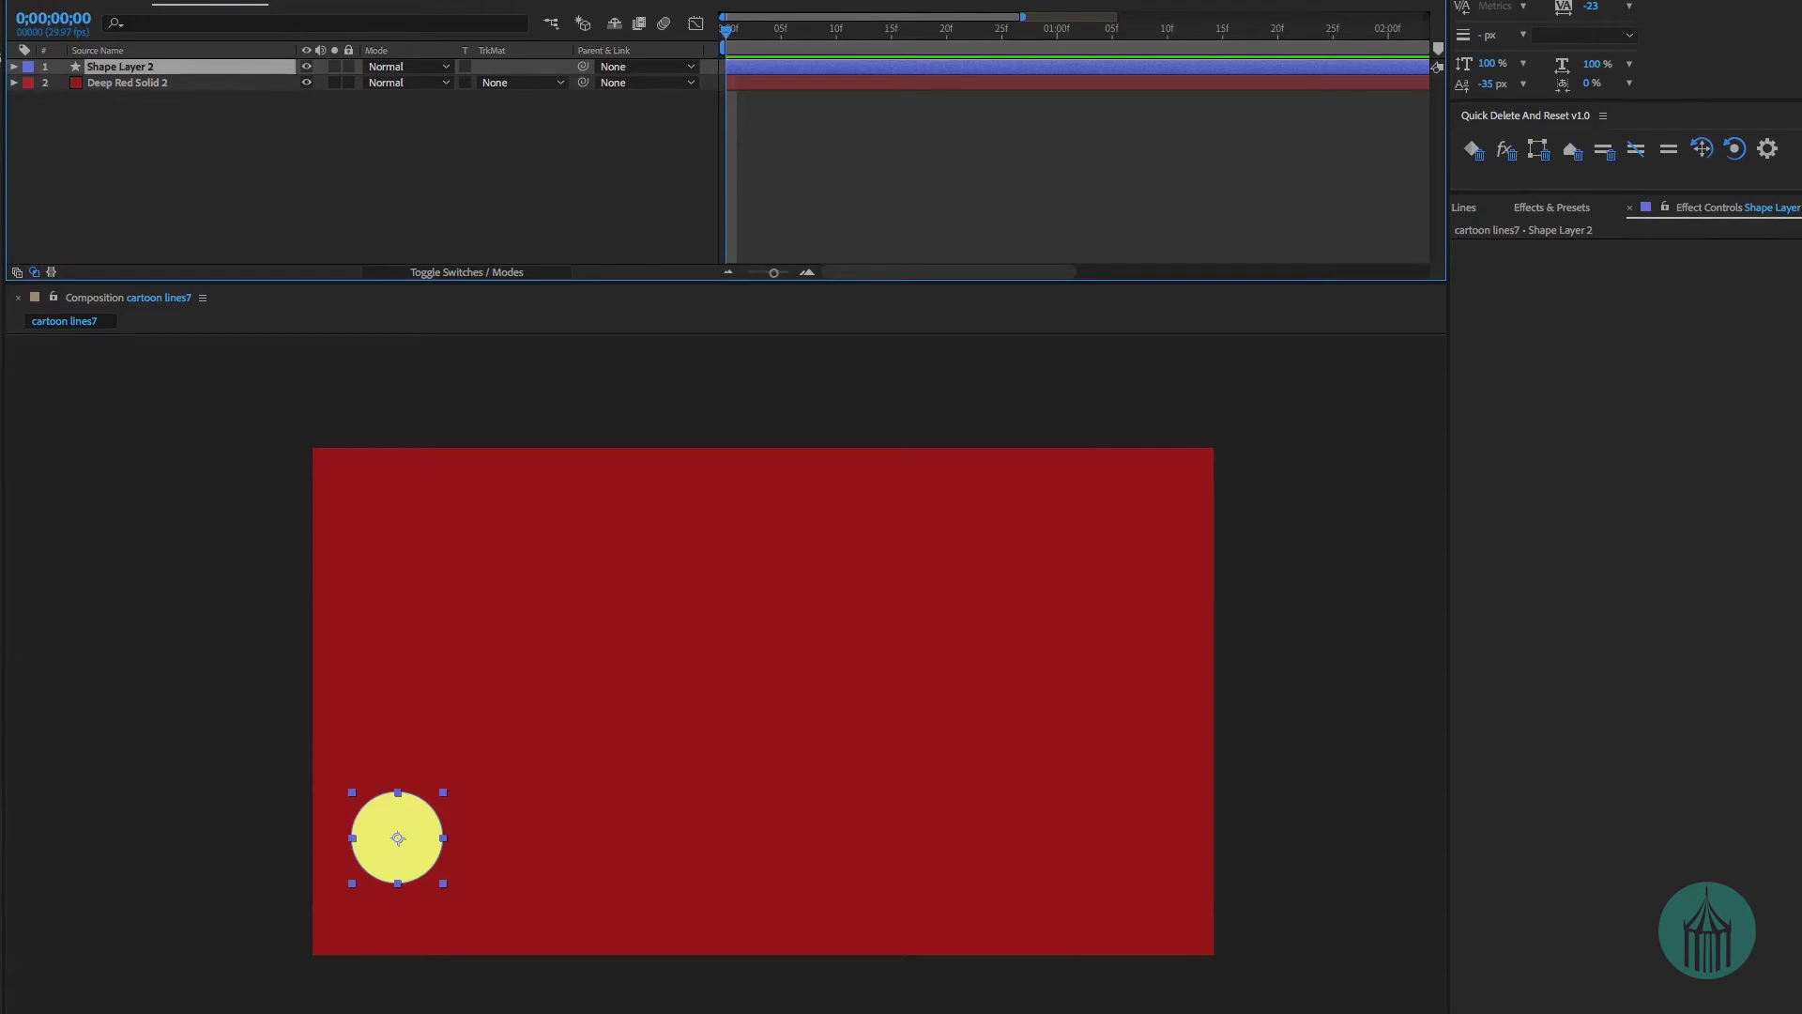
{"action": "right_click", "coordinate": [141, 66]}
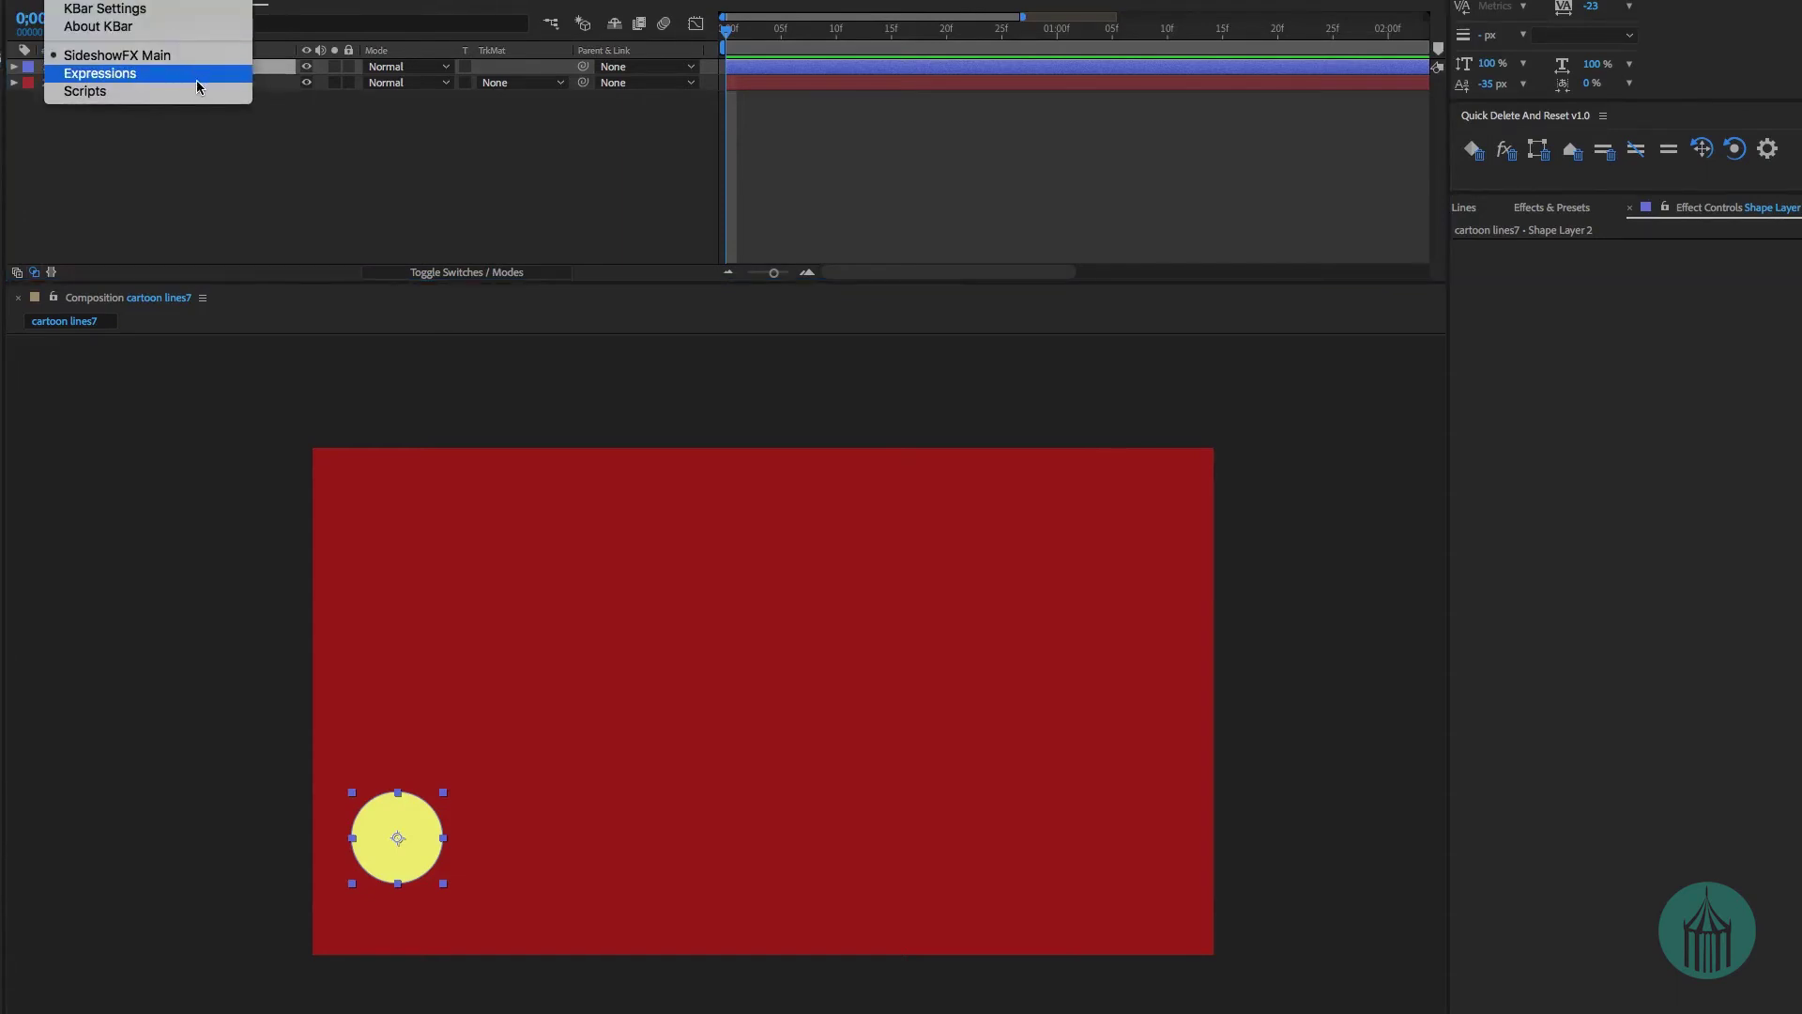
{"action": "left_click", "coordinate": [195, 80]}
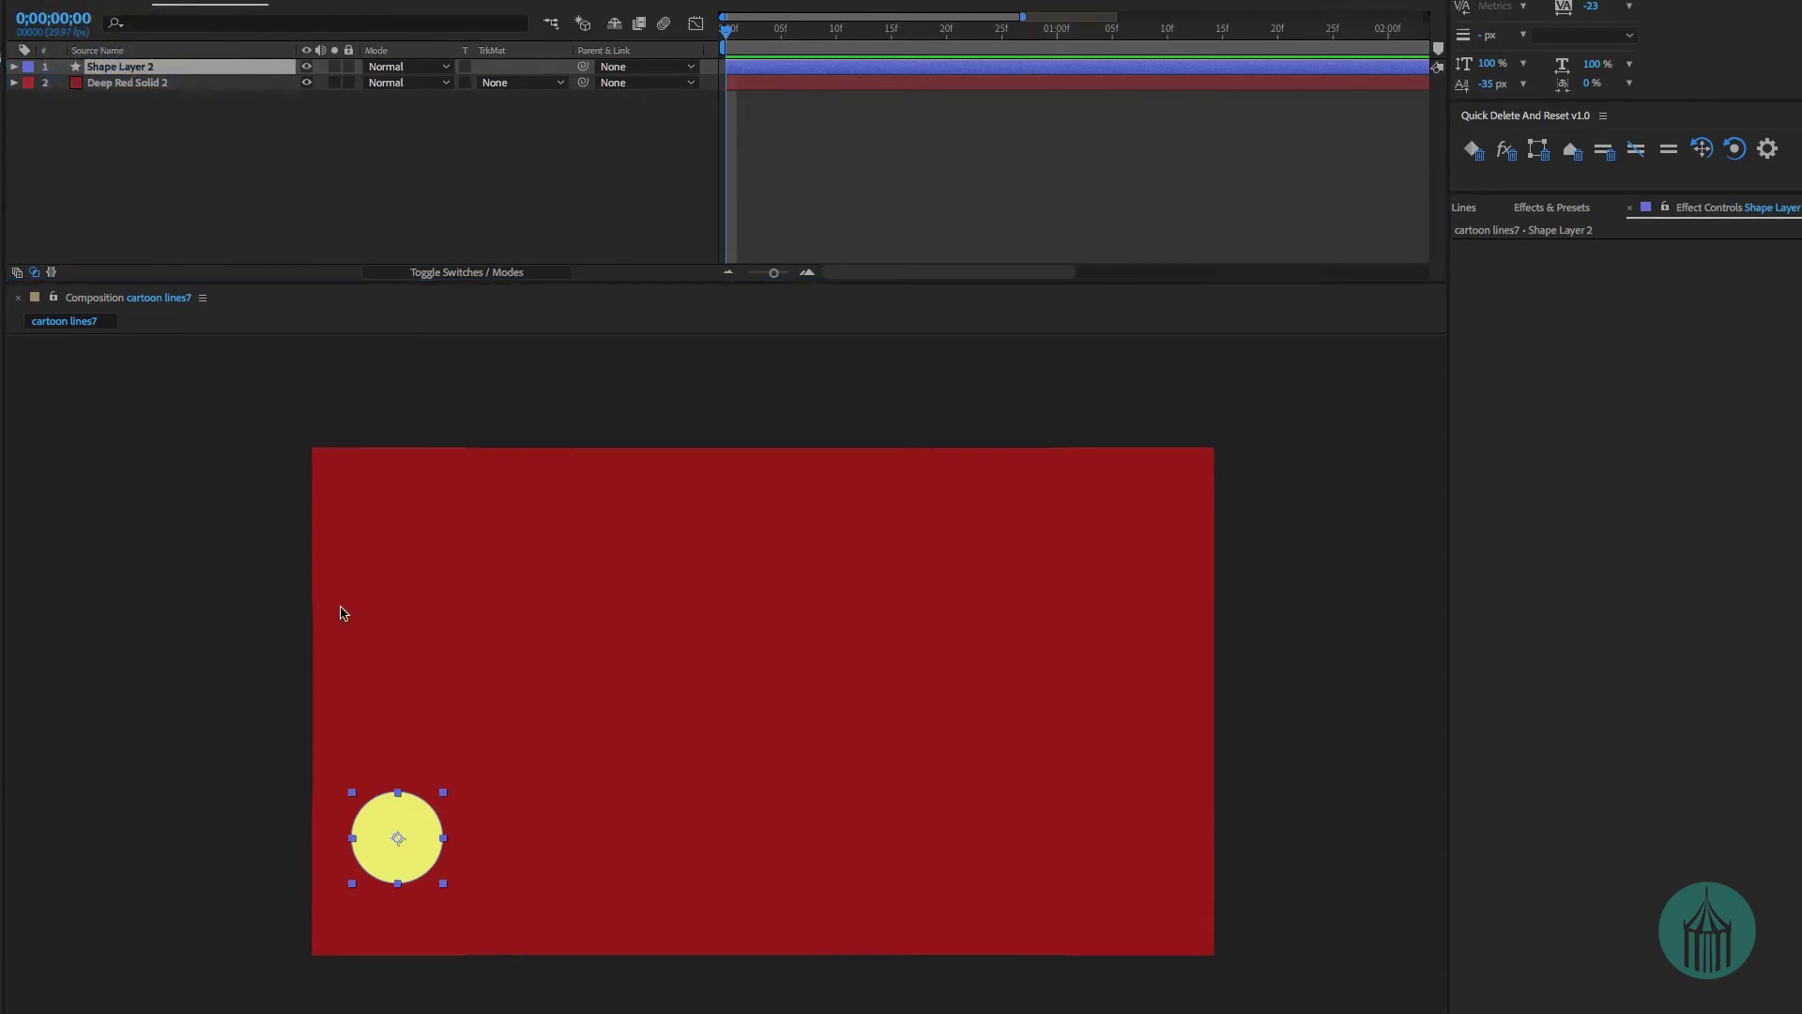
{"action": "key", "text": "p"}
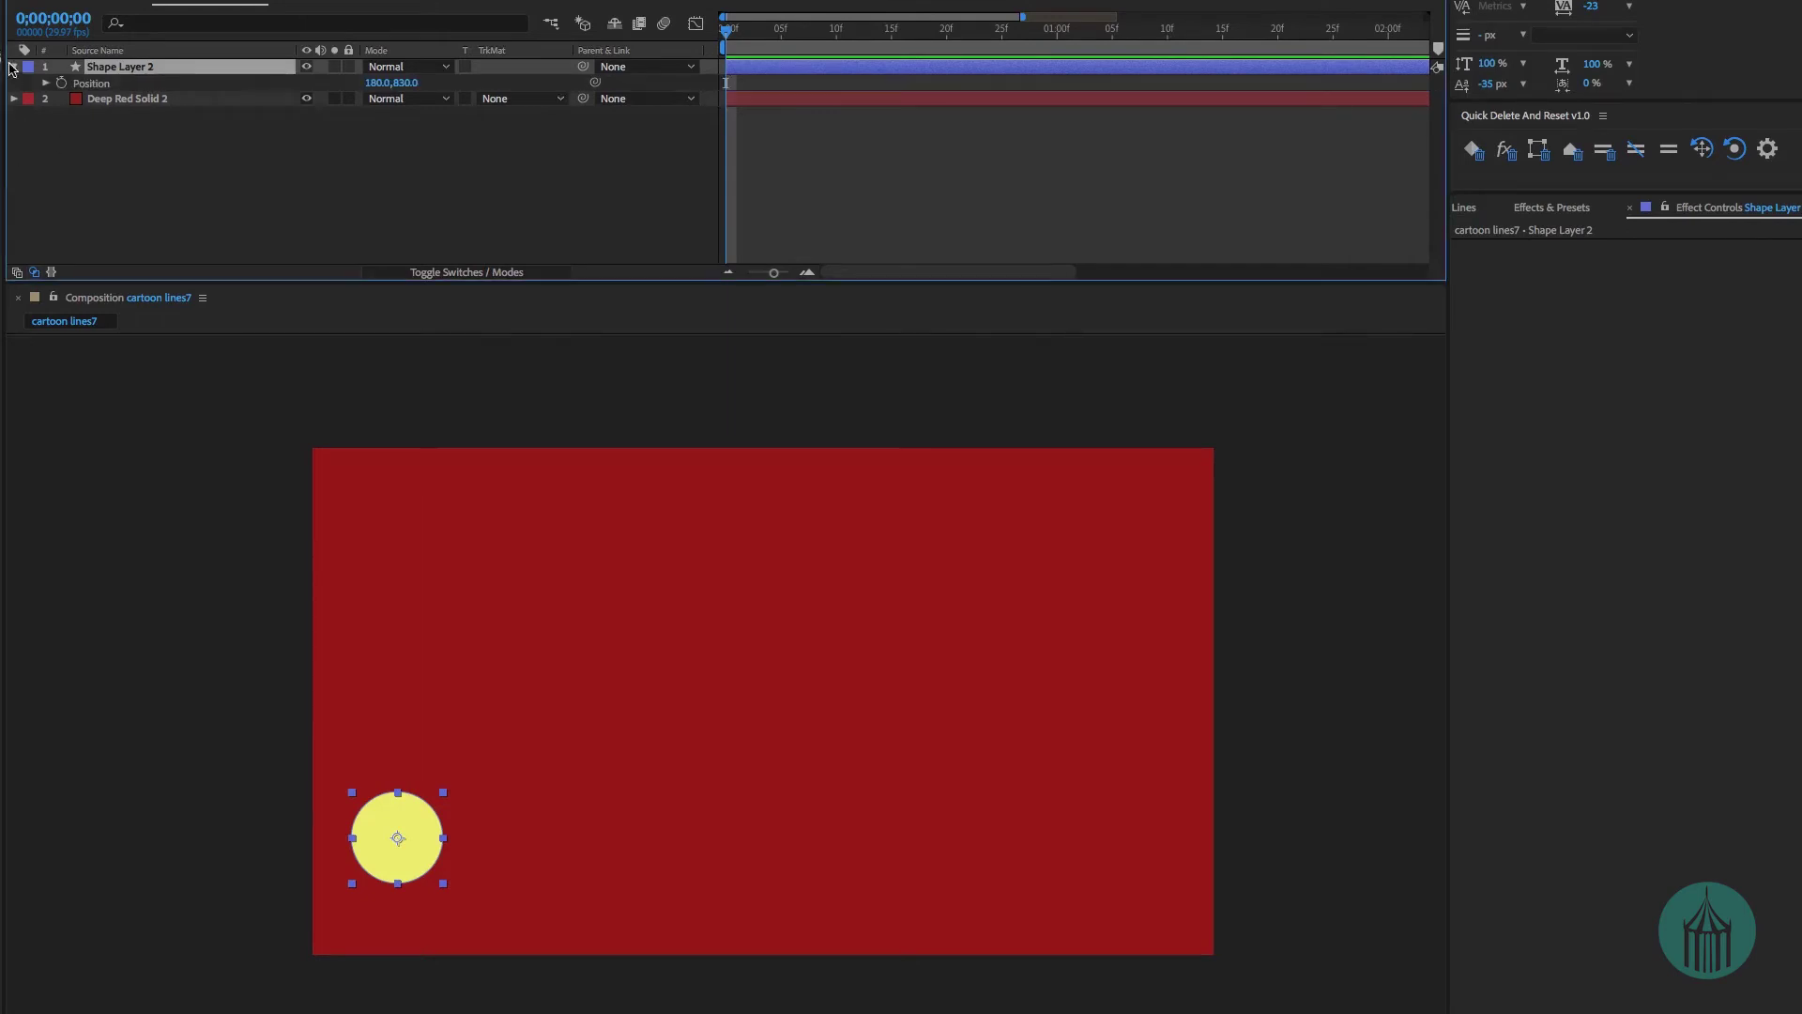
{"action": "left_click", "coordinate": [110, 62]}
{"action": "key", "text": "ctrl+v"}
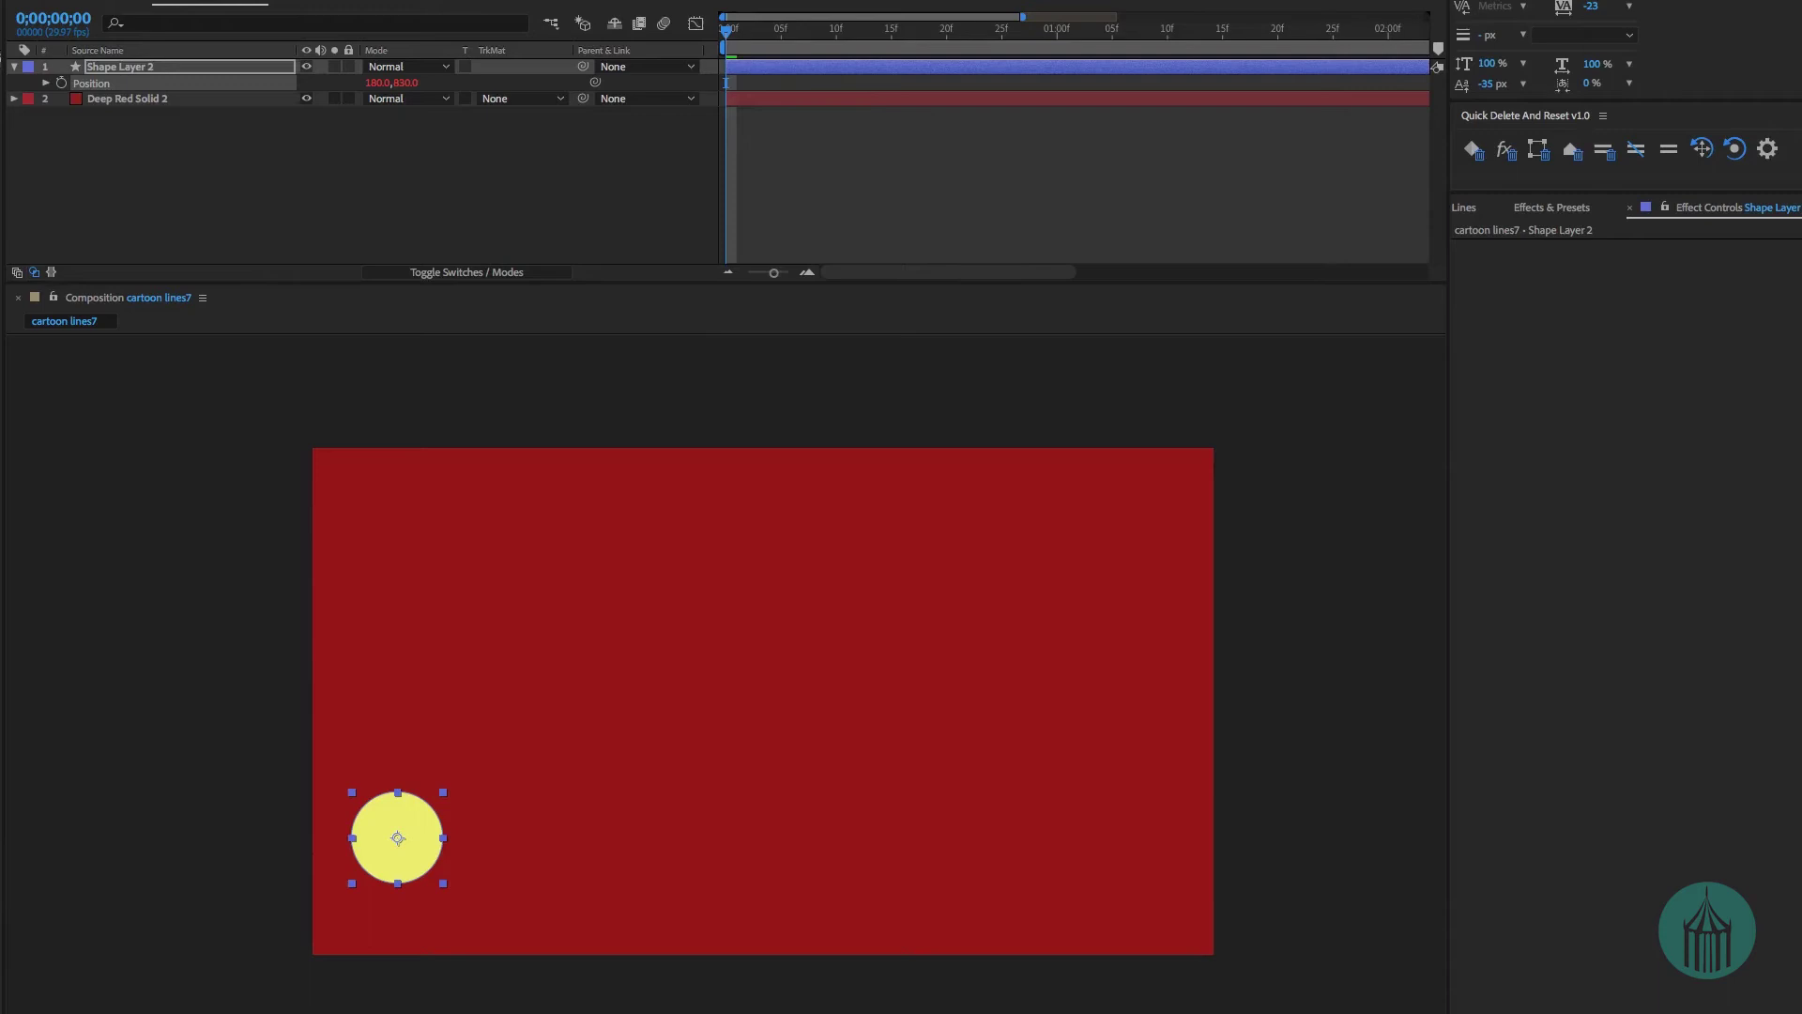
Extend the work area to cover the bounce, preview it and open Super Lines.
{"action": "left_click_drag", "start_coordinate": [1002, 48], "coordinate": [1248, 57]}
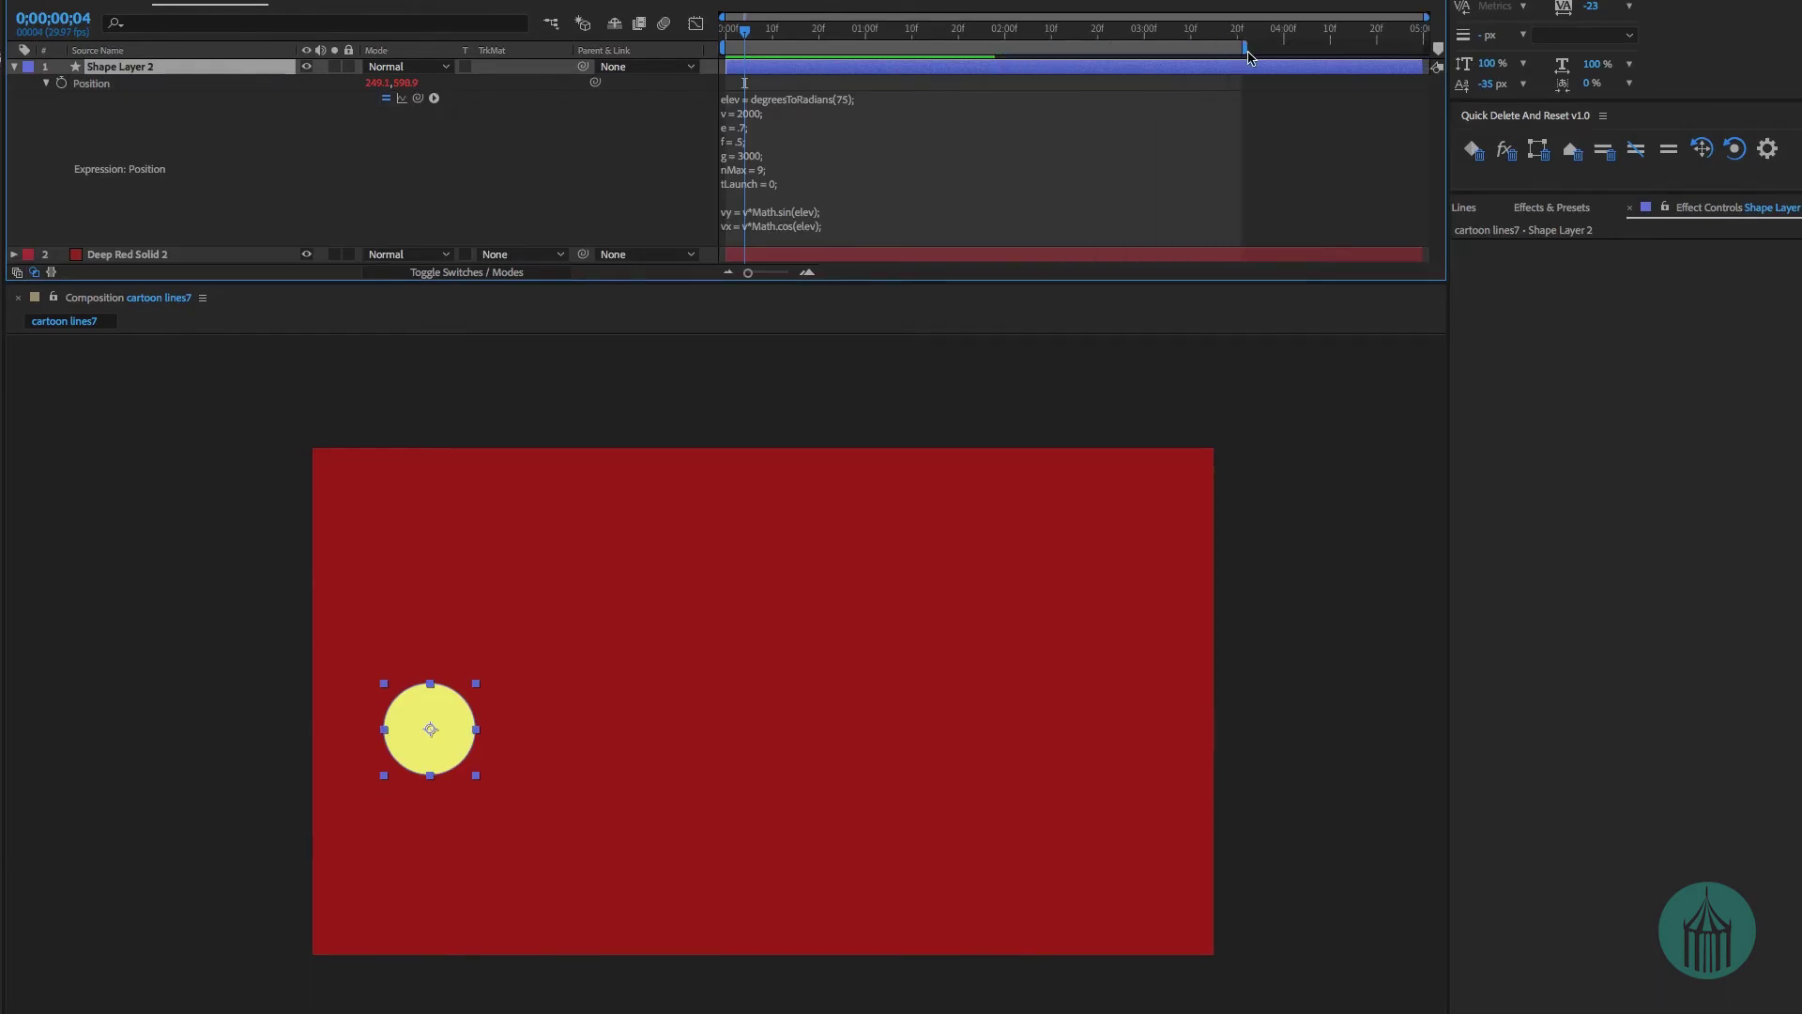
{"action": "key", "text": "space"}
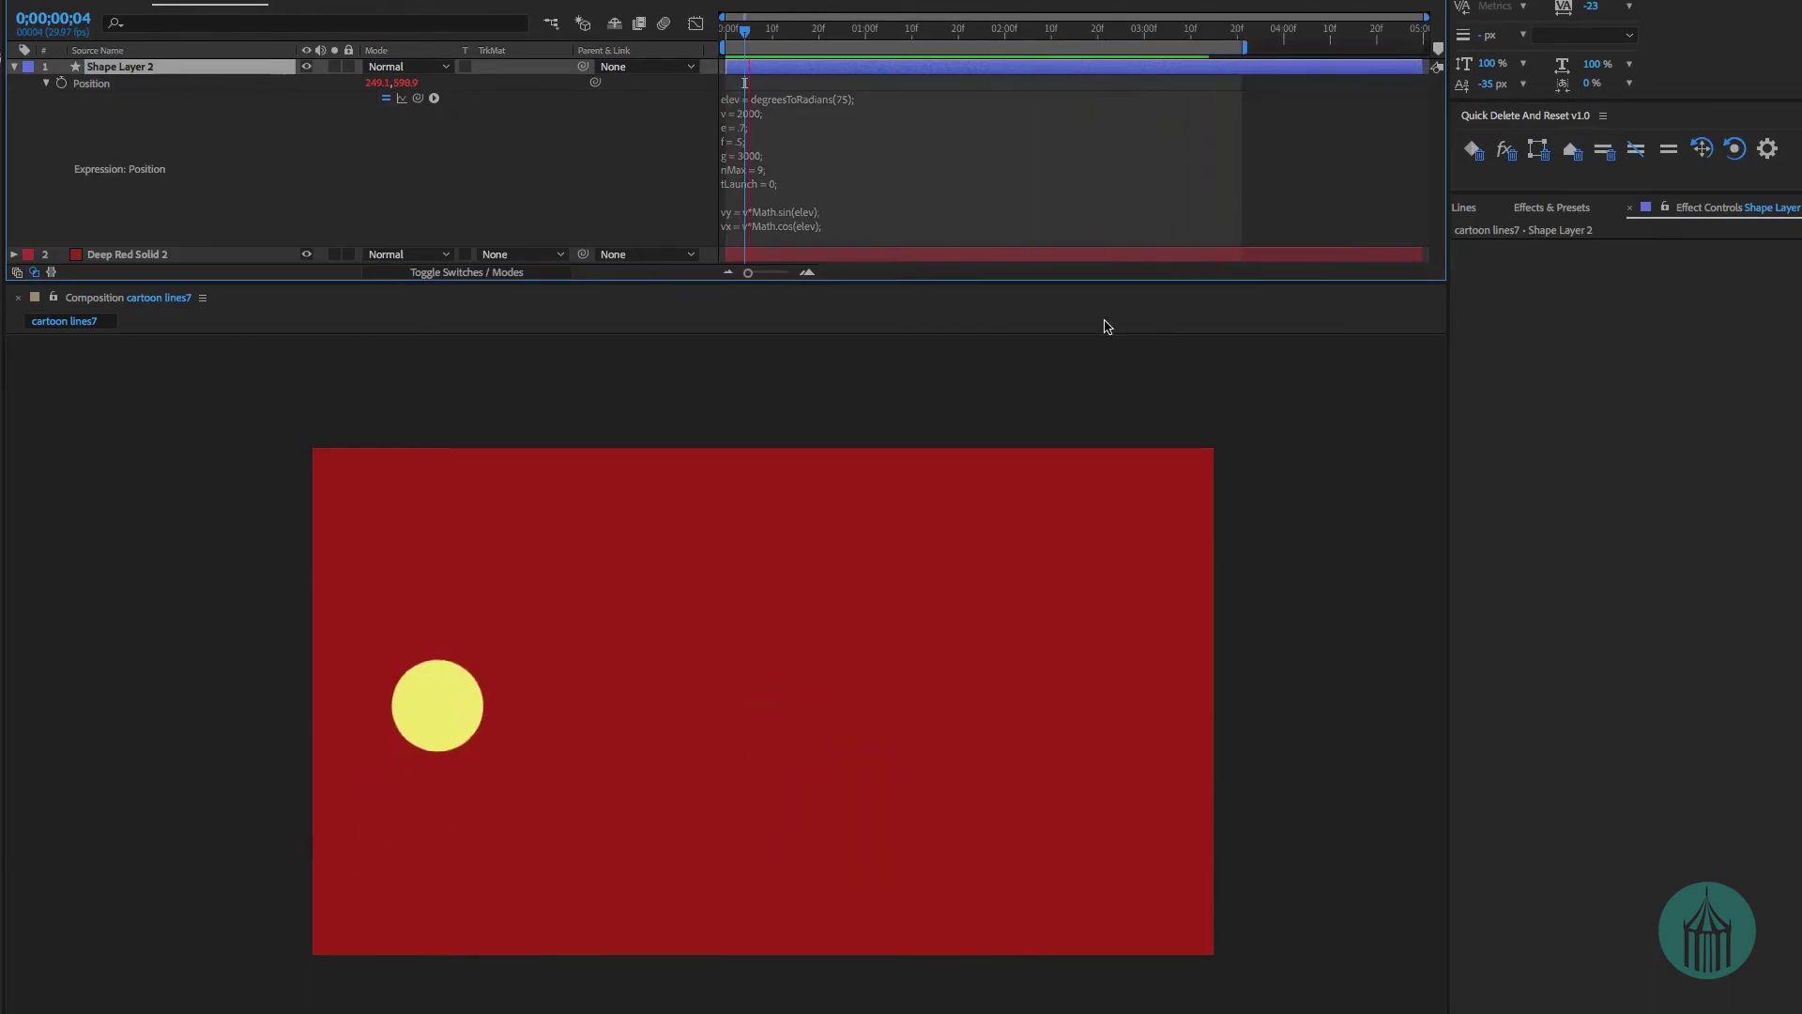
{"action": "key", "text": "space"}
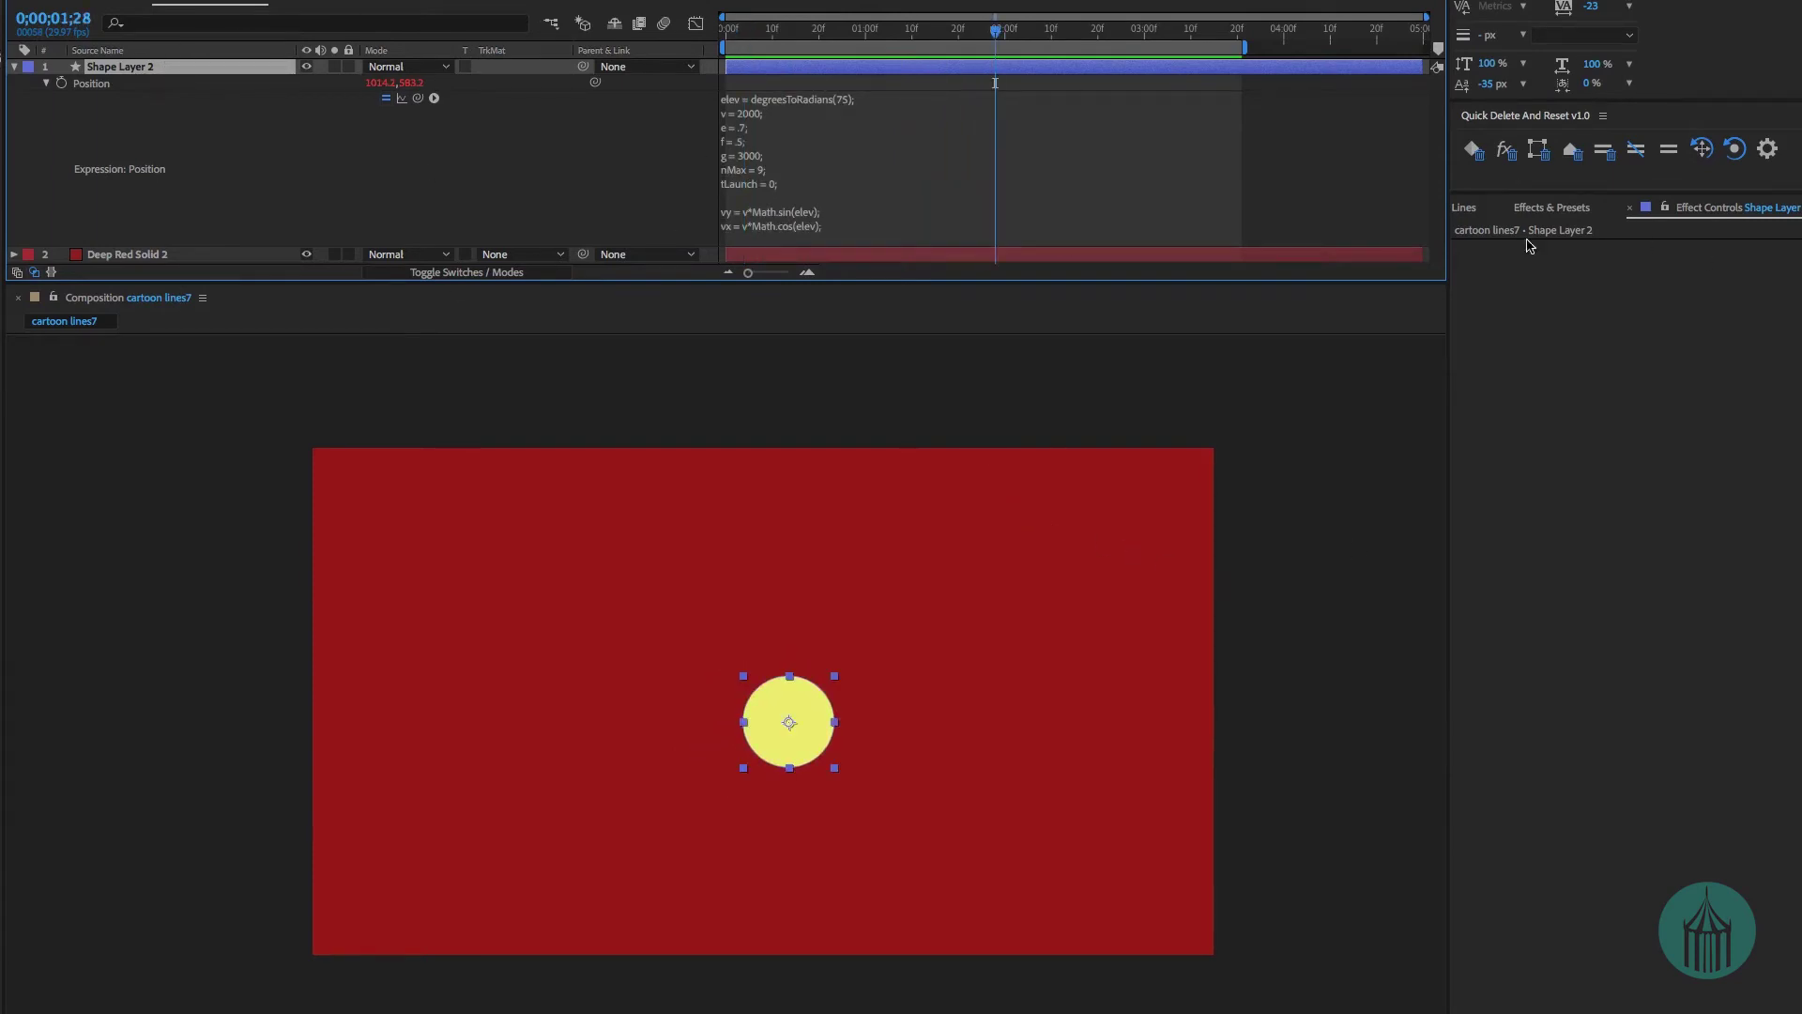
{"action": "left_click", "coordinate": [1470, 208]}
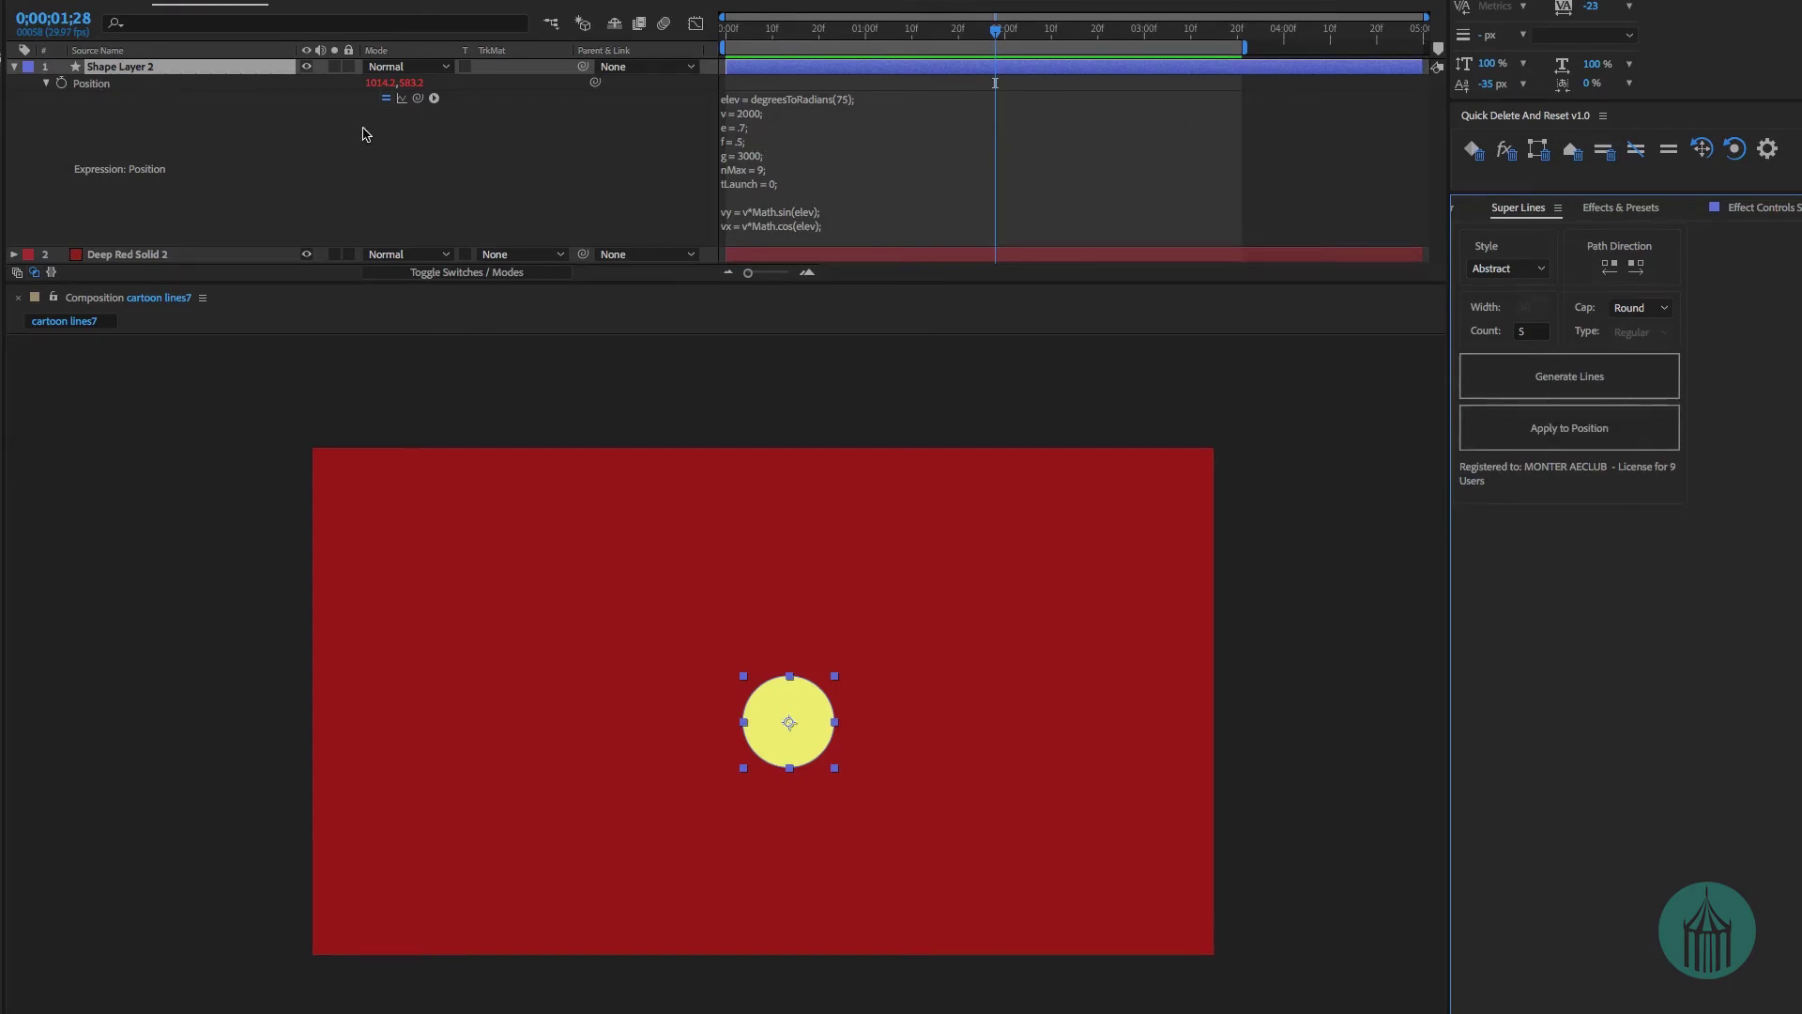
Convert the ball's Position bounce expression to keyframes and select all of them.
{"action": "left_click", "coordinate": [105, 86]}
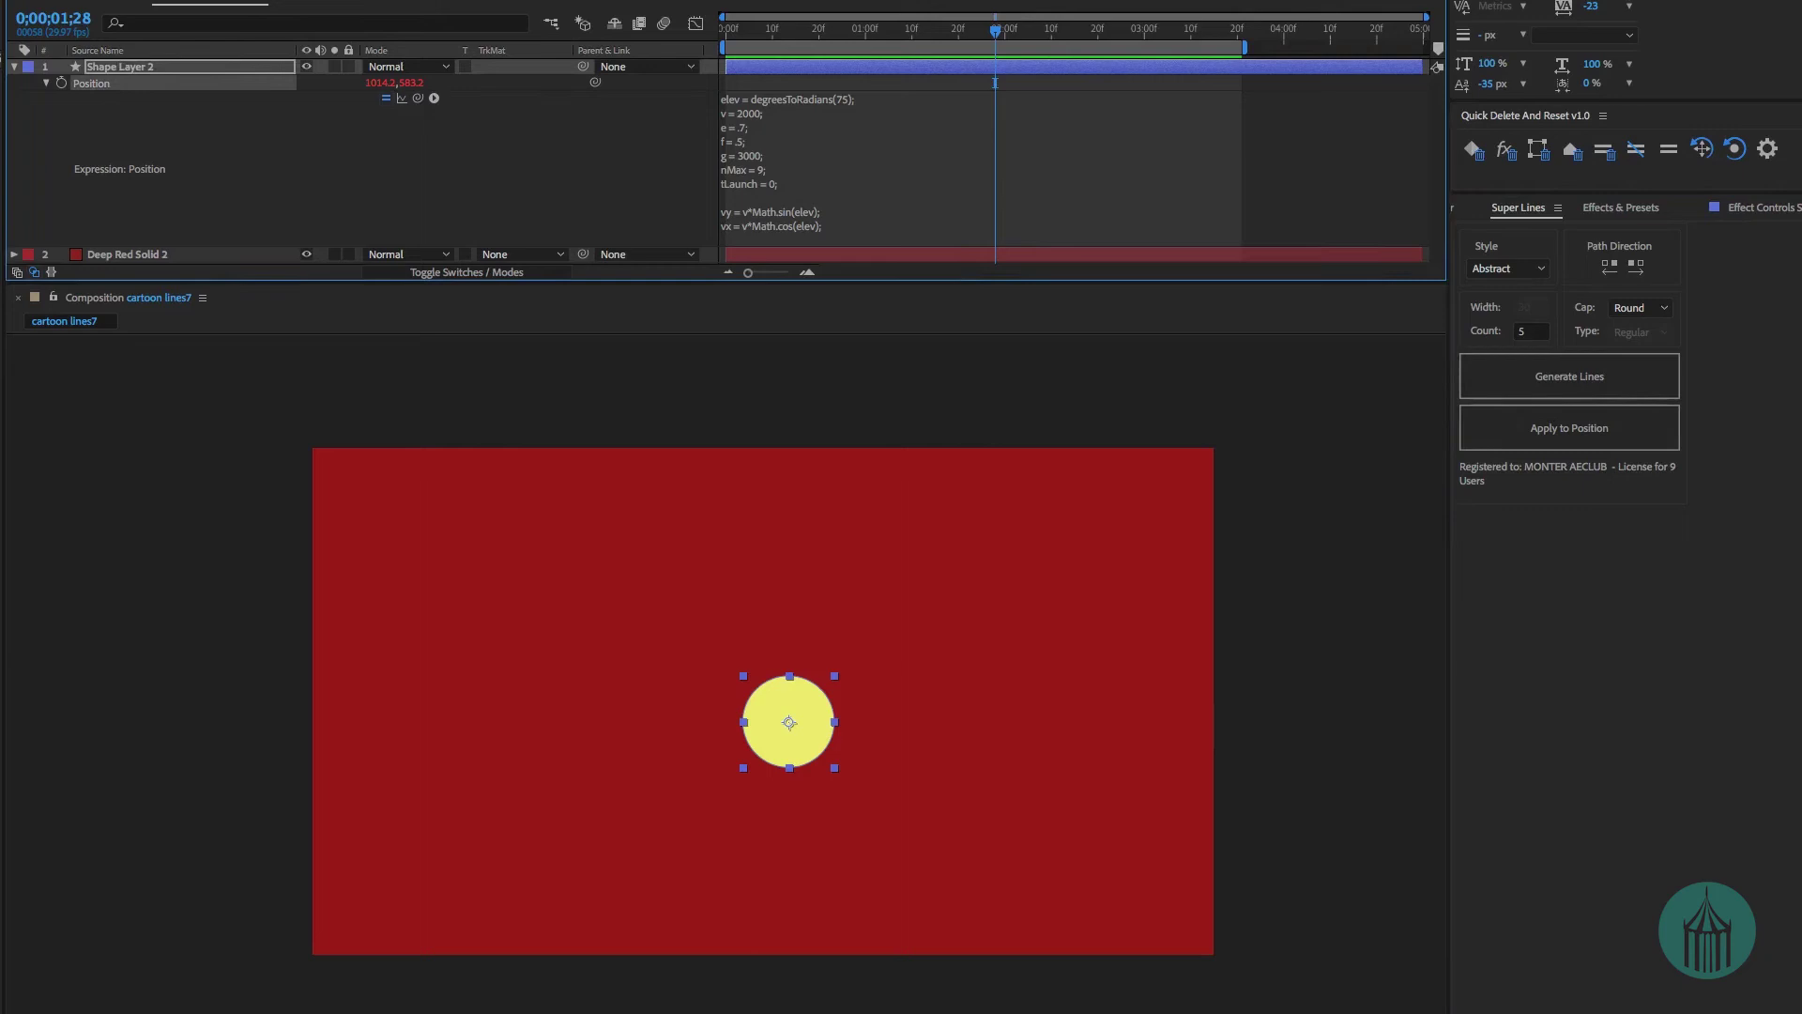
{"action": "right_click", "coordinate": [134, 83]}
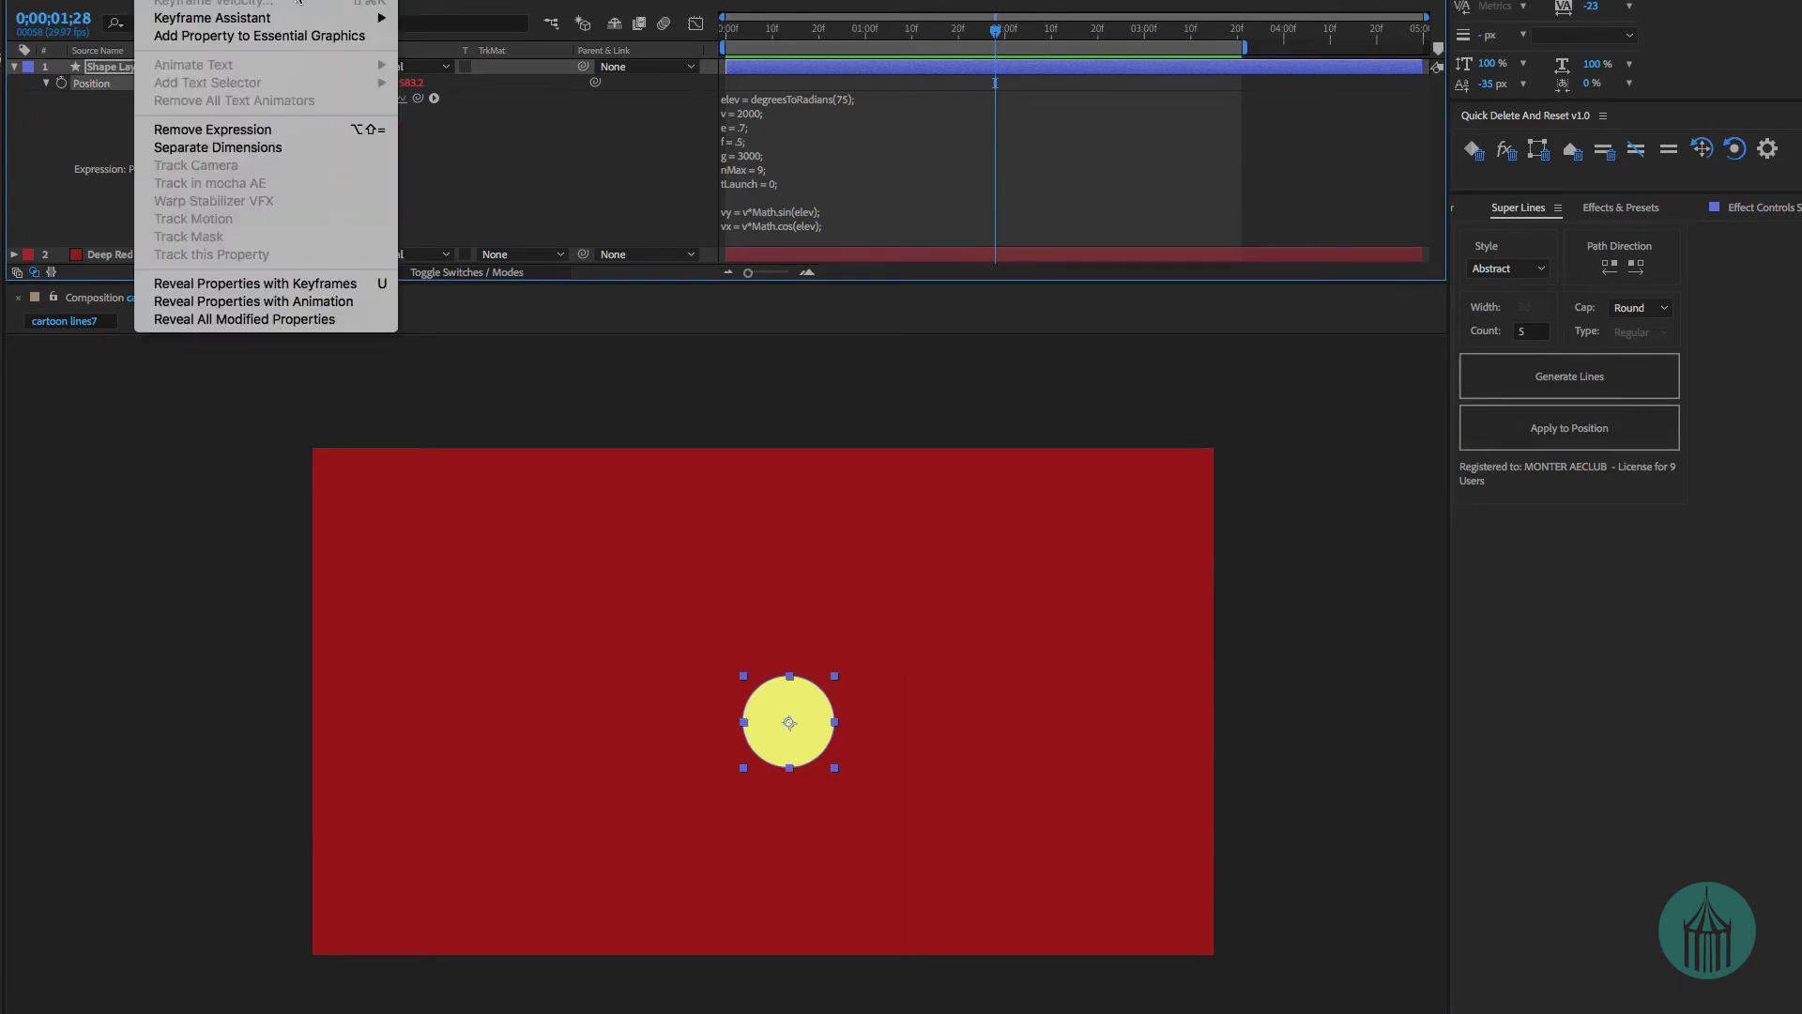
{"action": "mouse_move", "coordinate": [300, 18]}
{"action": "left_click", "coordinate": [482, 37]}
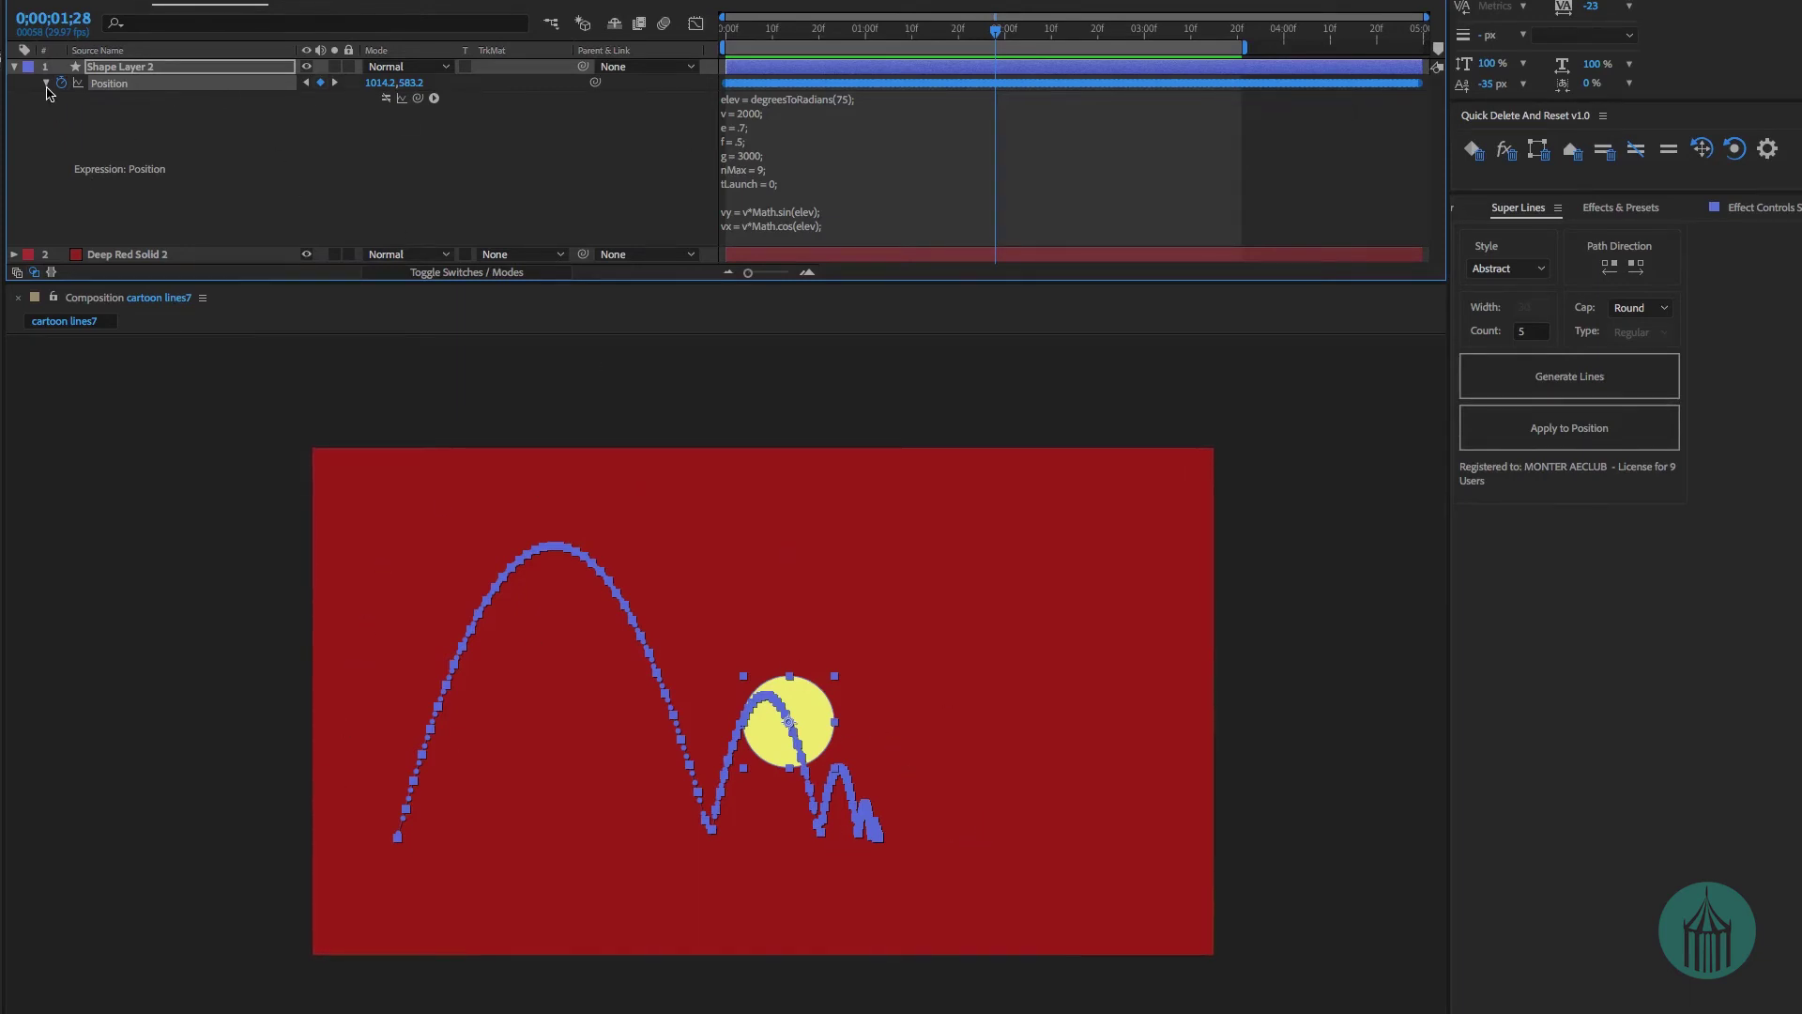
{"action": "left_click", "coordinate": [46, 84]}
{"action": "left_click", "coordinate": [120, 80]}
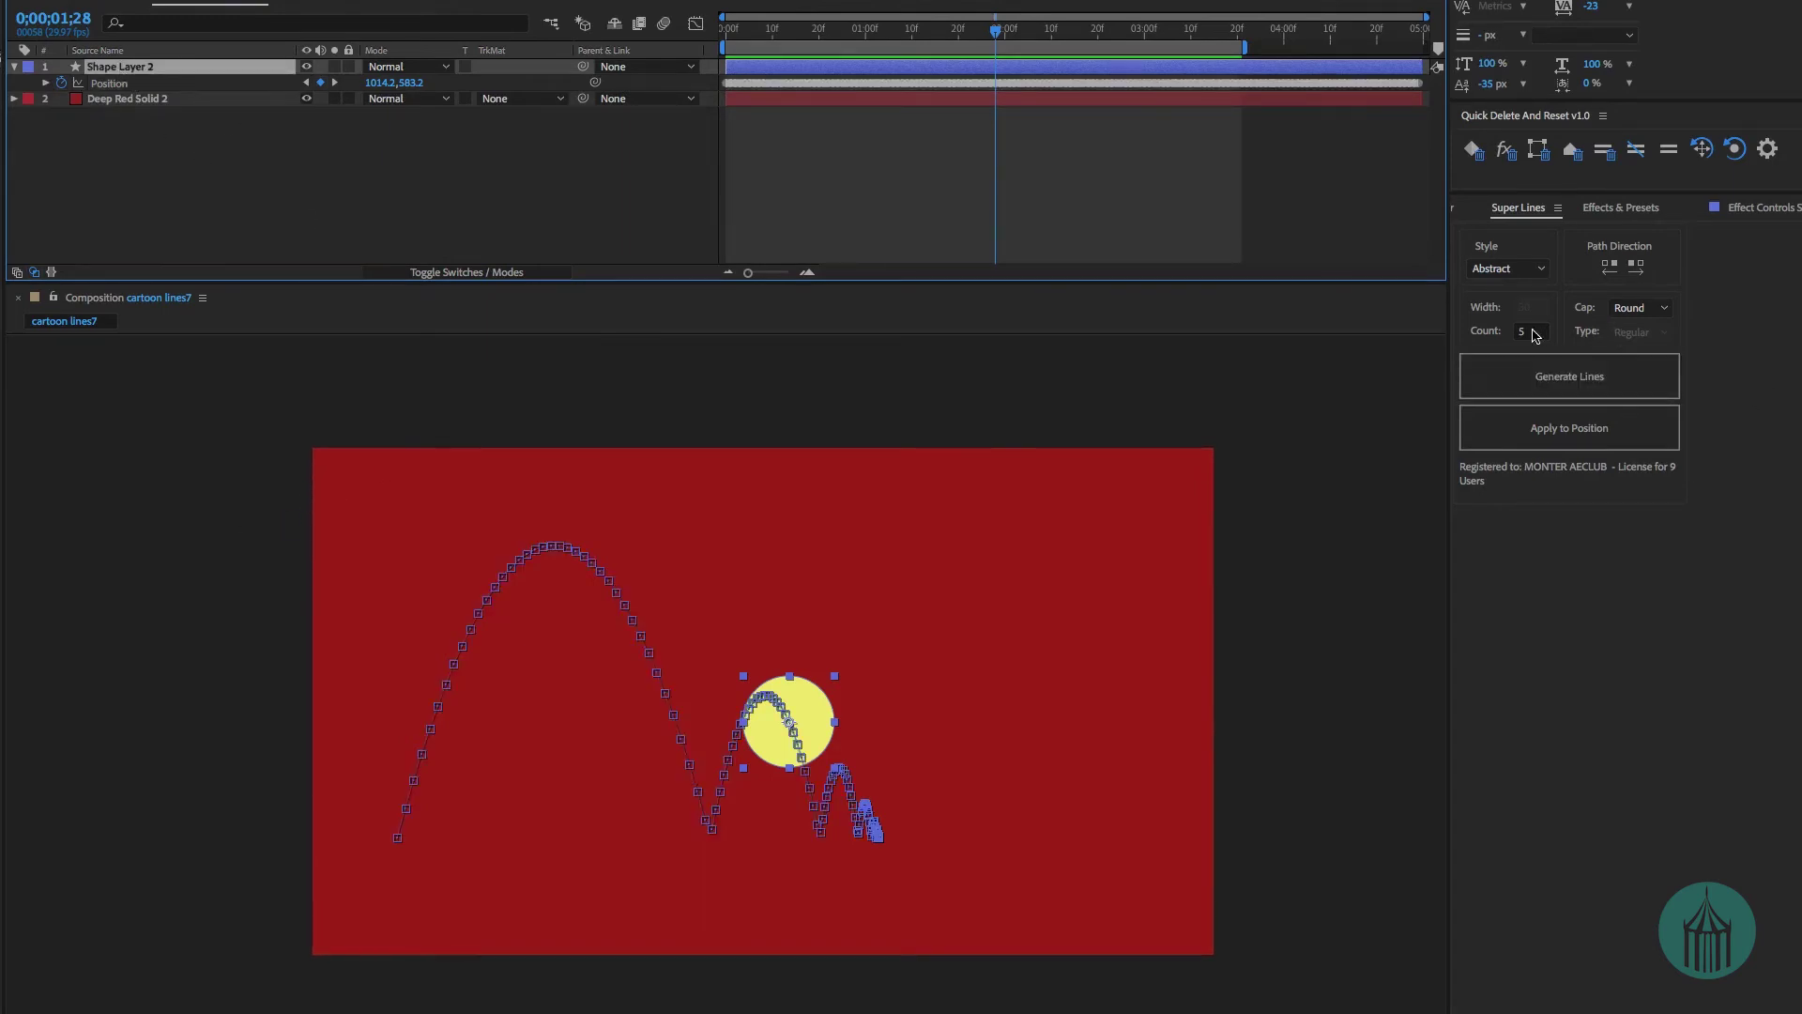
Generate Super Lines trails from the ball and move Shape Layer 3 above Deep Red Solid 2.
{"action": "left_click", "coordinate": [1562, 429]}
{"action": "left_click", "coordinate": [1675, 444]}
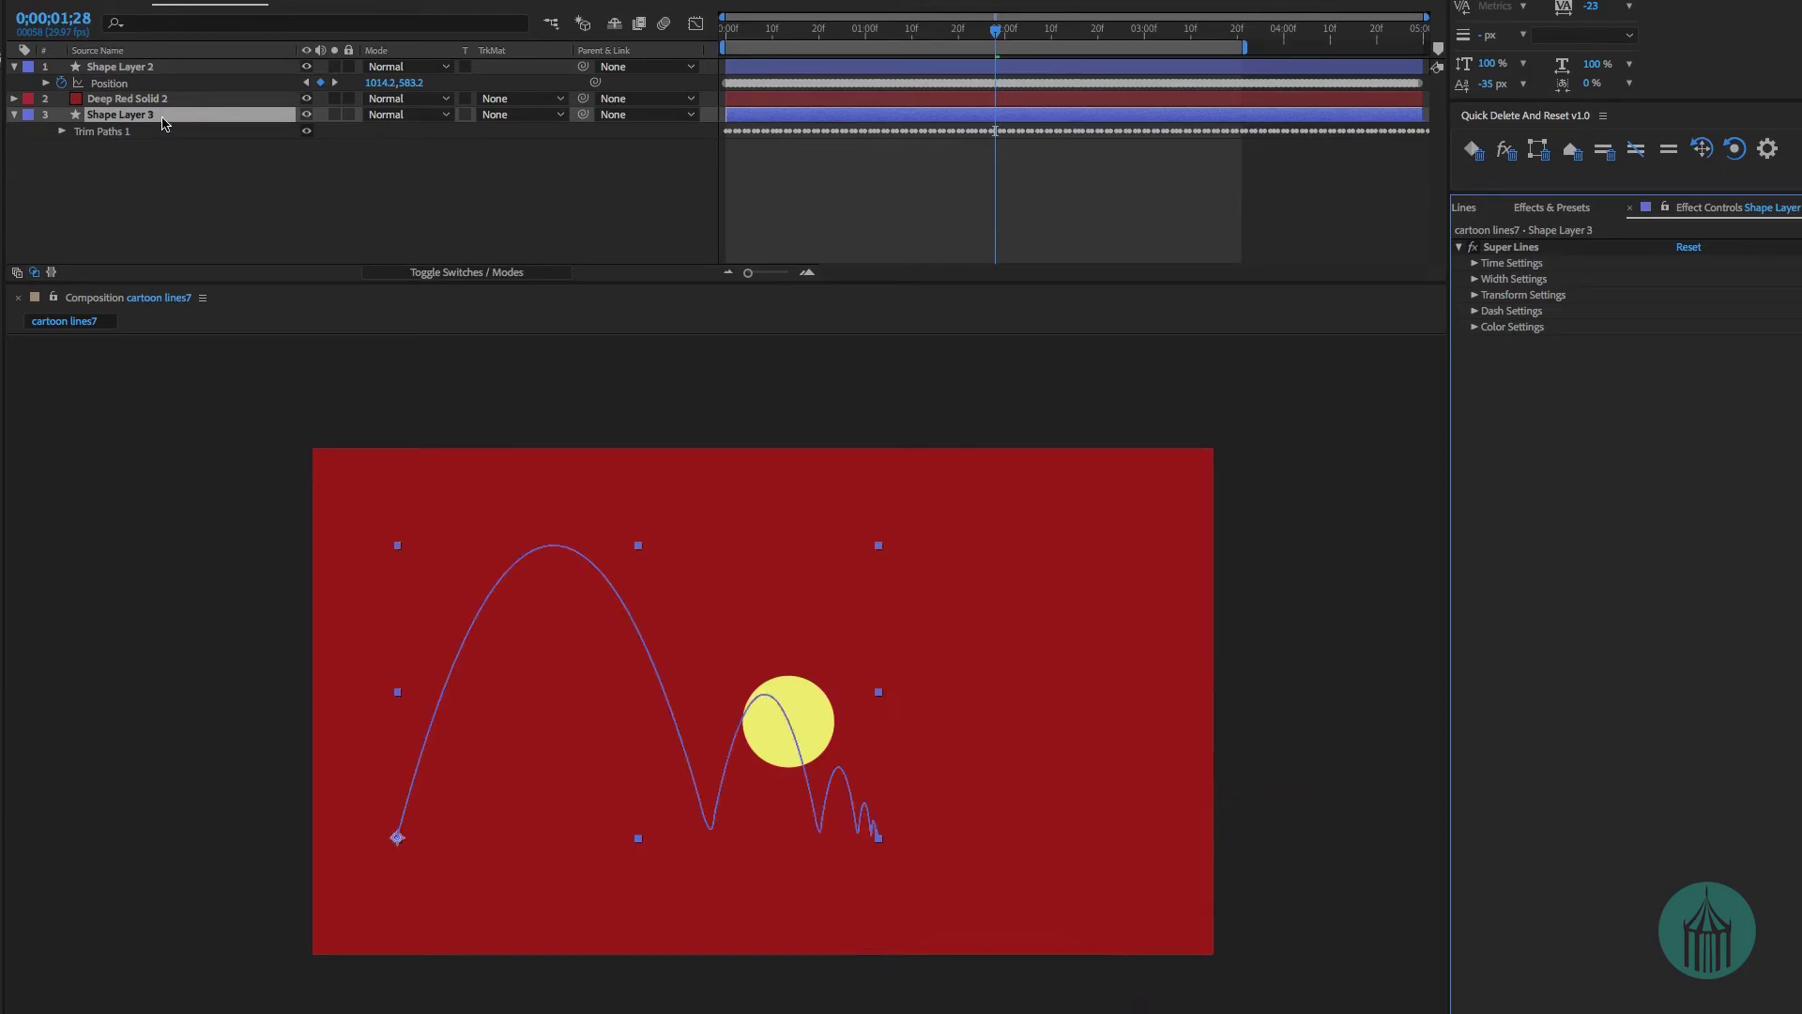
{"action": "left_click_drag", "start_coordinate": [161, 118], "coordinate": [161, 95]}
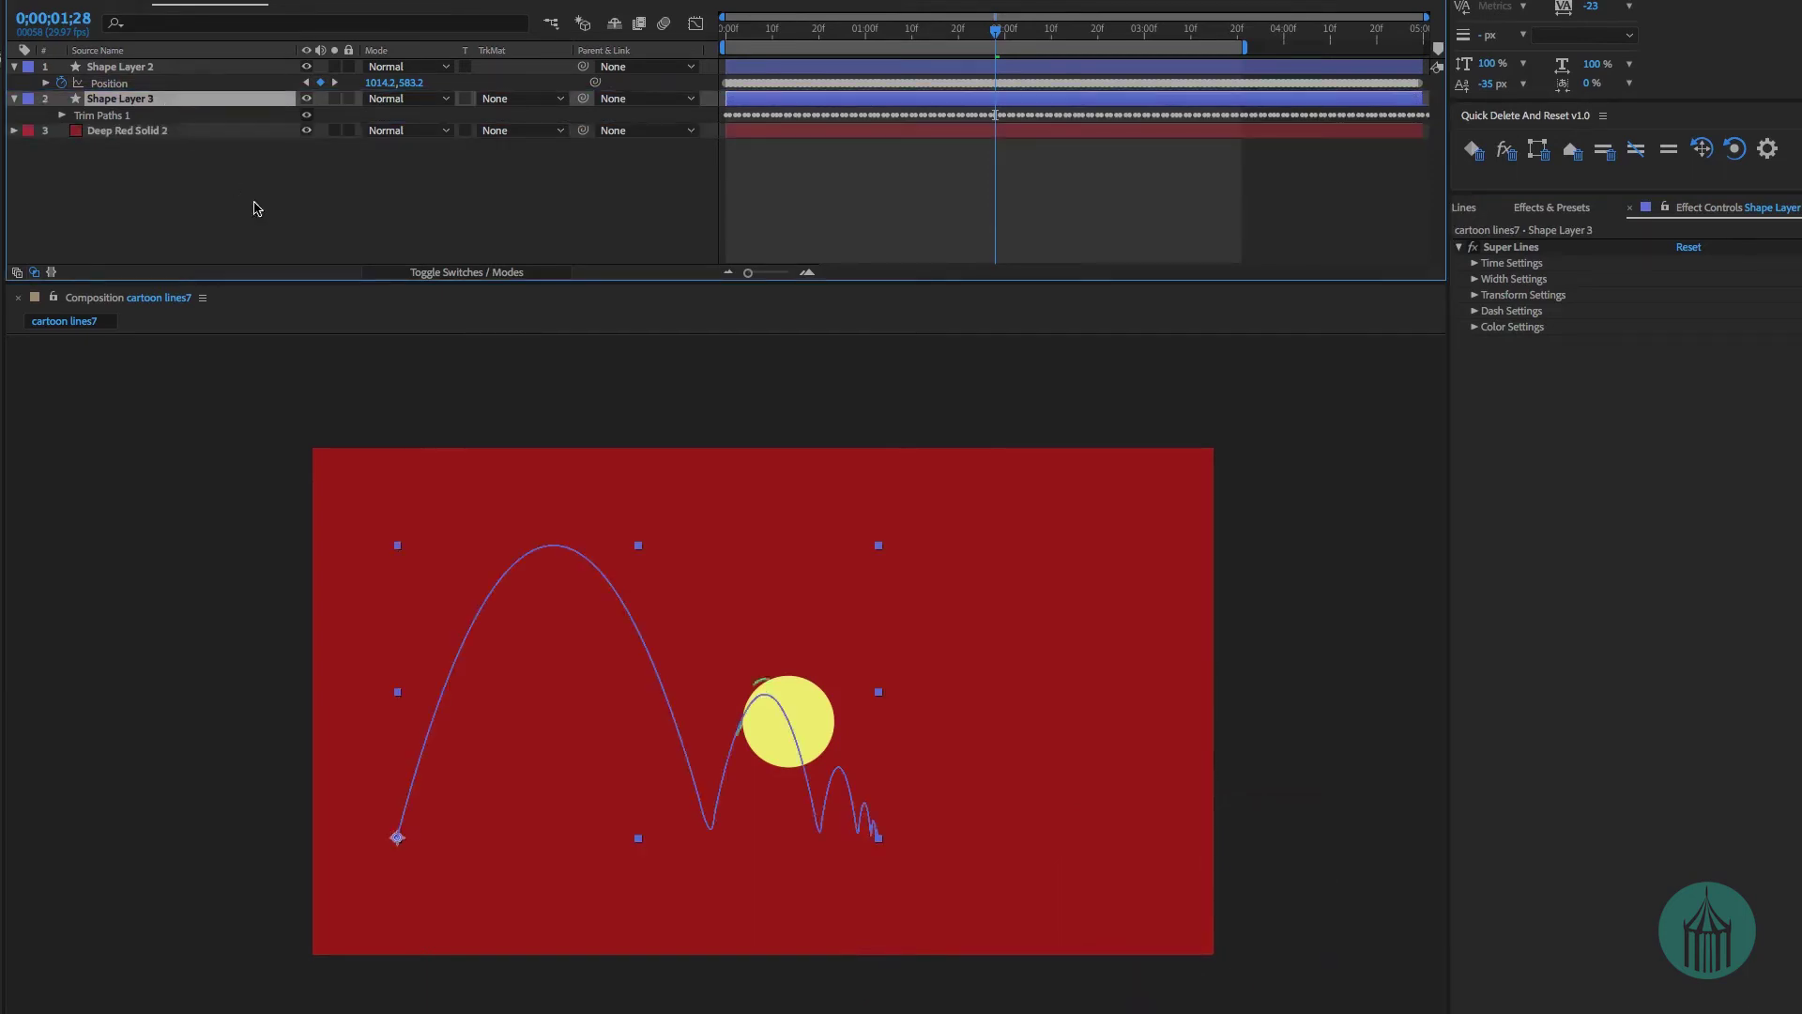
Colour the trails with the circle's yellow, set Width to 21 and preview.
{"action": "left_click", "coordinate": [1475, 326]}
{"action": "left_click", "coordinate": [1711, 343]}
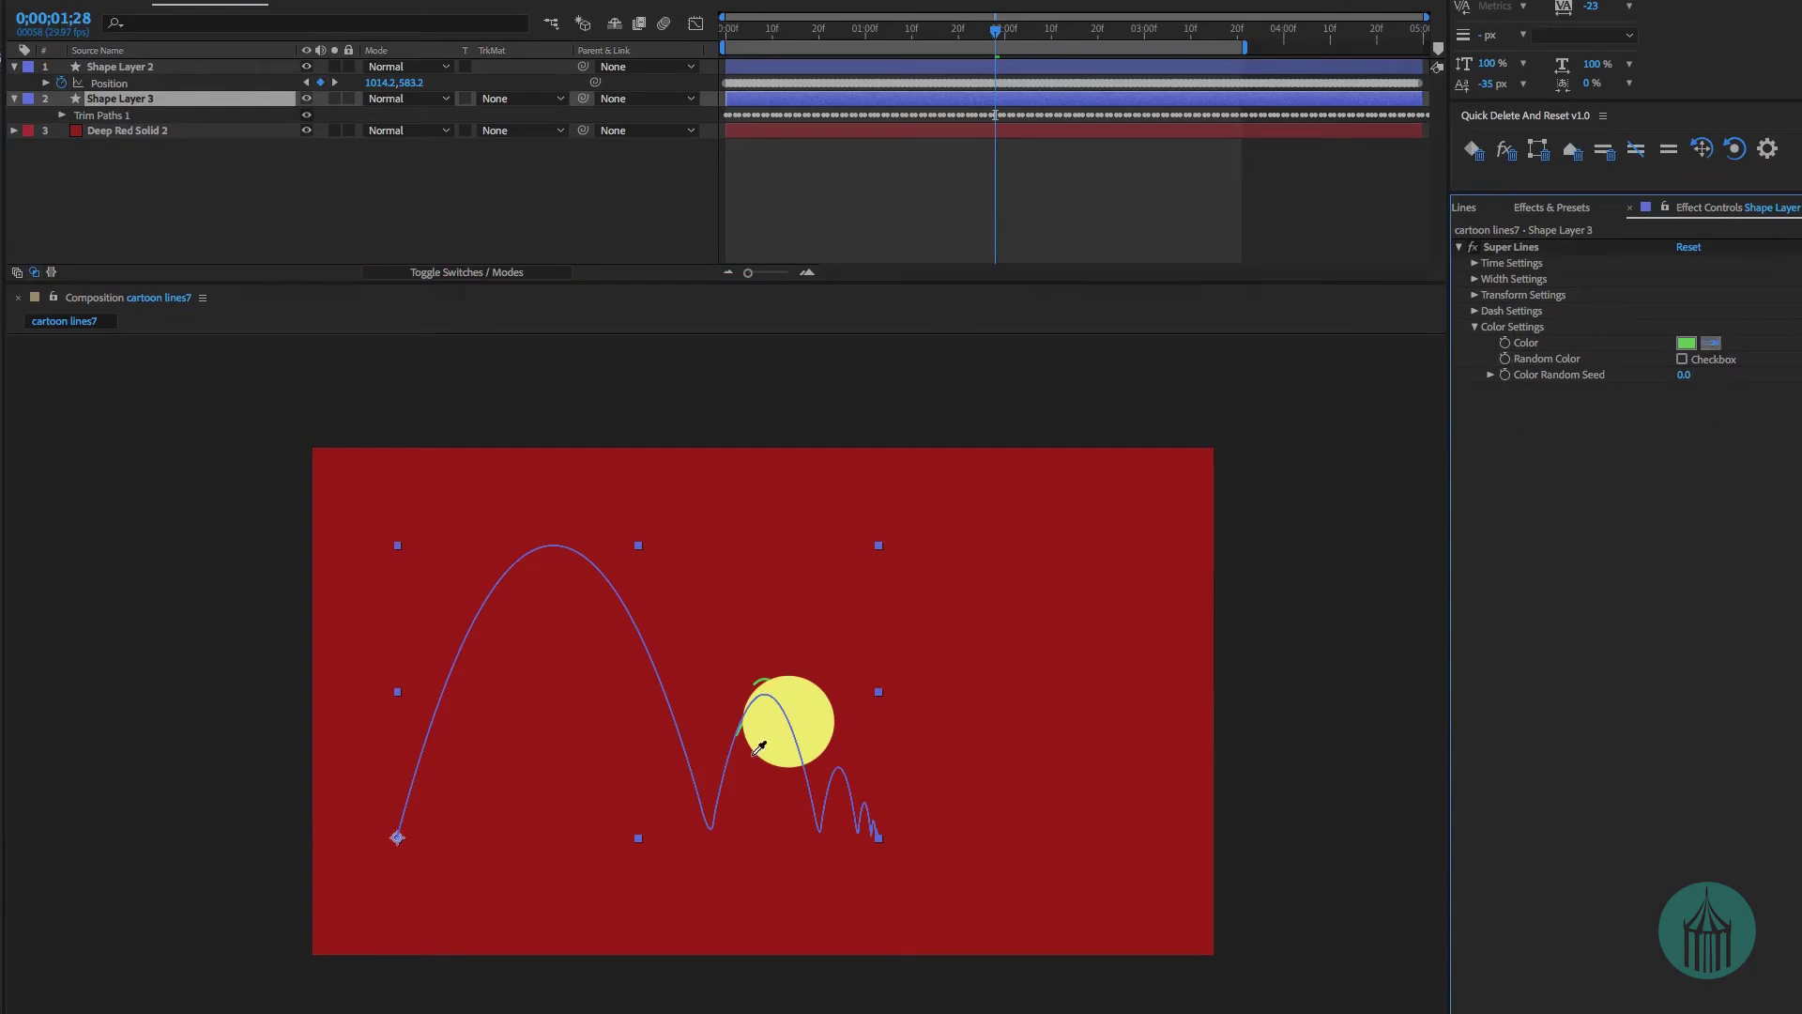
{"action": "left_click", "coordinate": [812, 705]}
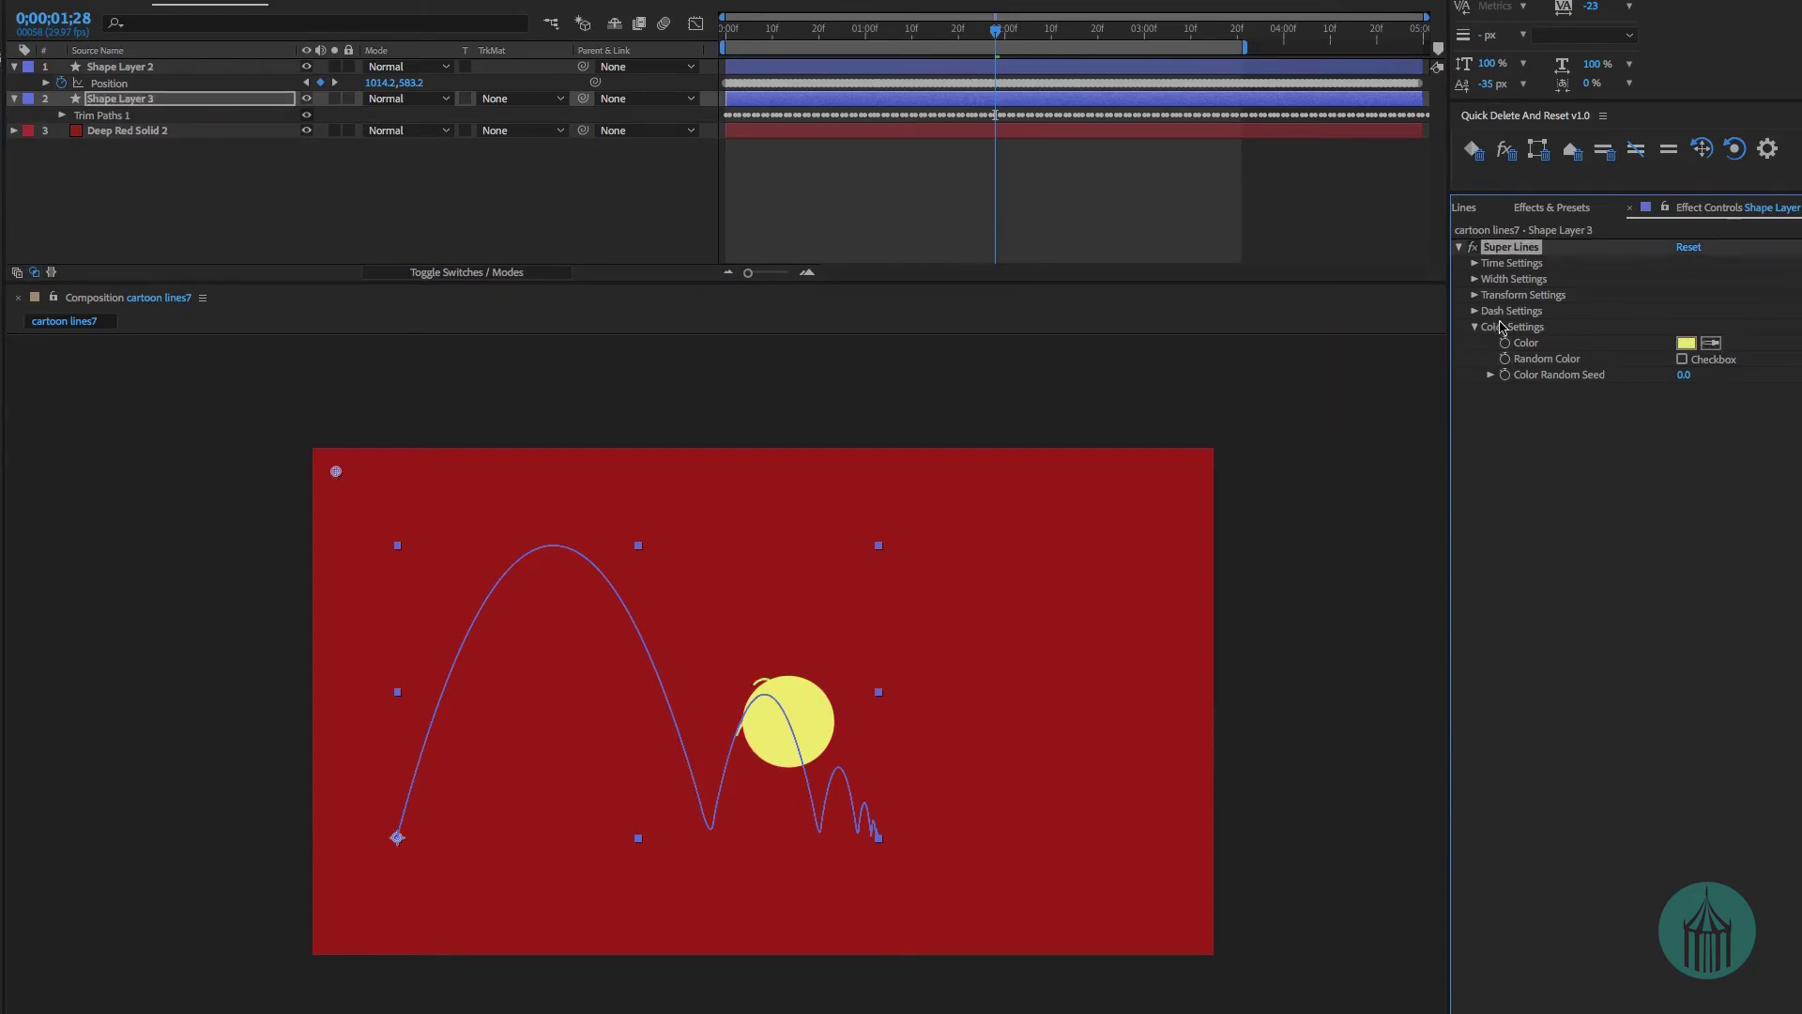
{"action": "left_click", "coordinate": [1473, 279]}
{"action": "left_click", "coordinate": [1680, 295]}
{"action": "type", "text": "21"}
{"action": "key", "text": "Return"}
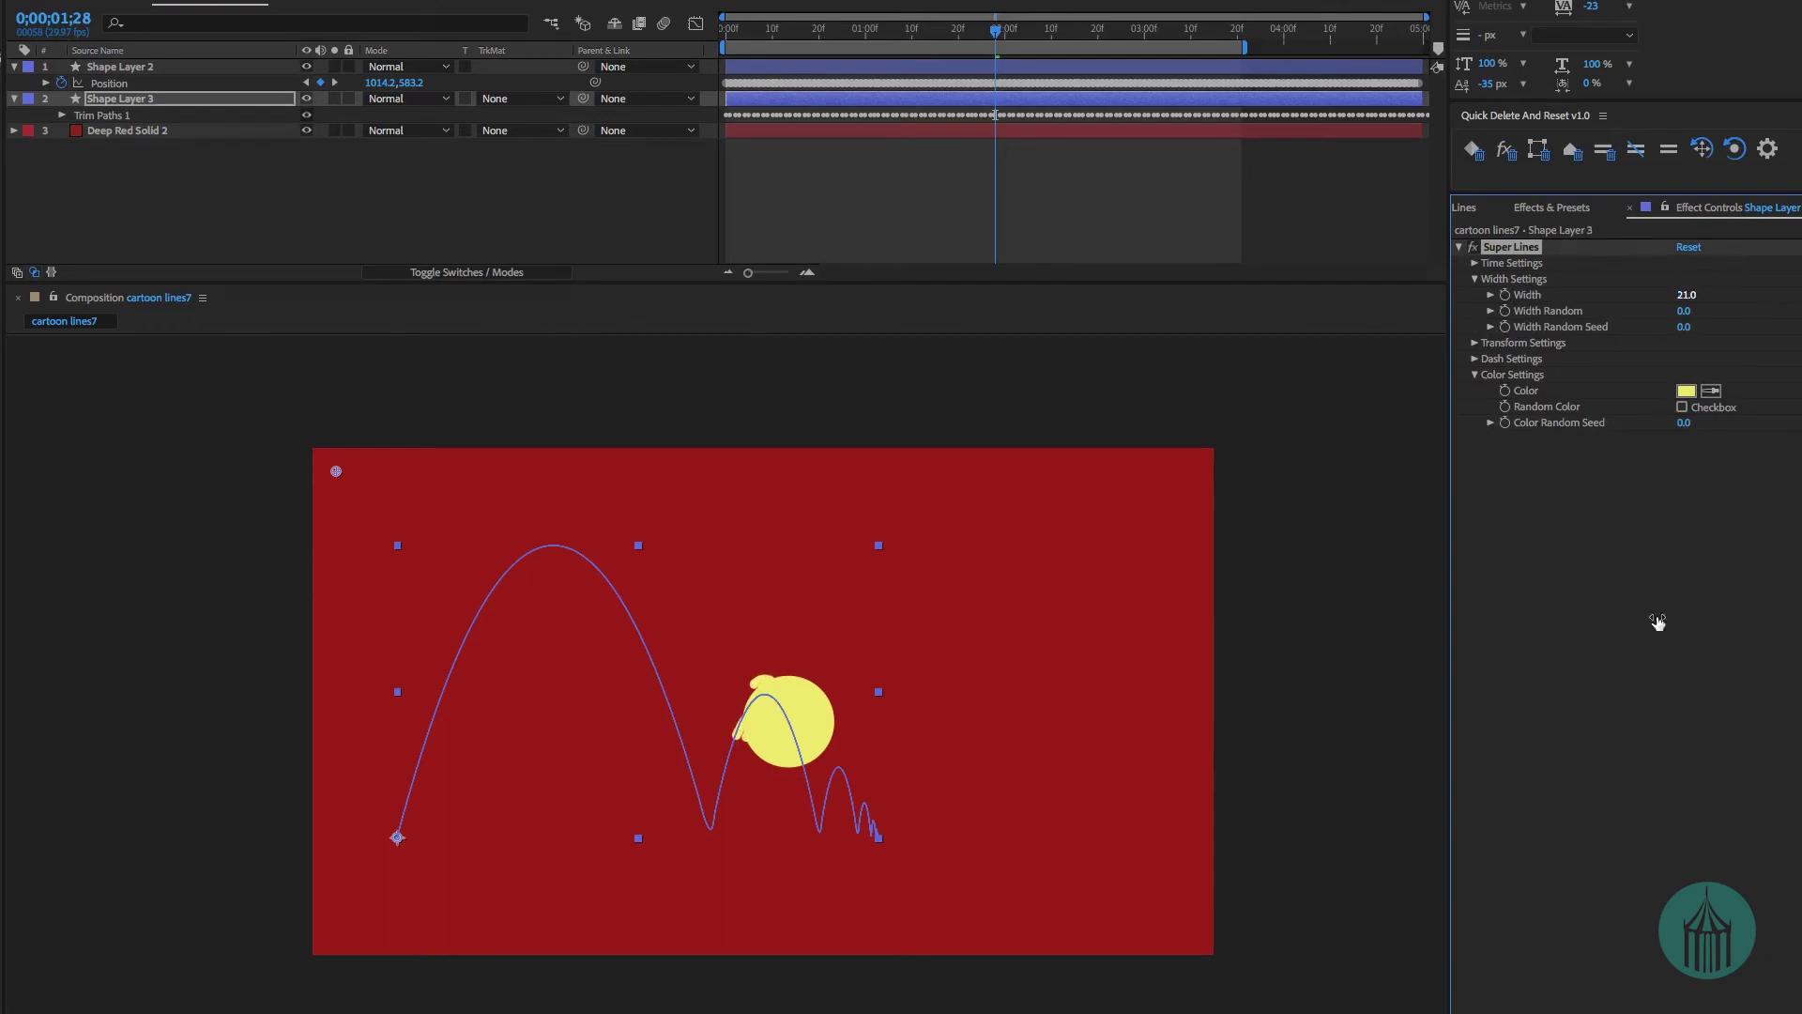
{"action": "key", "text": "space"}
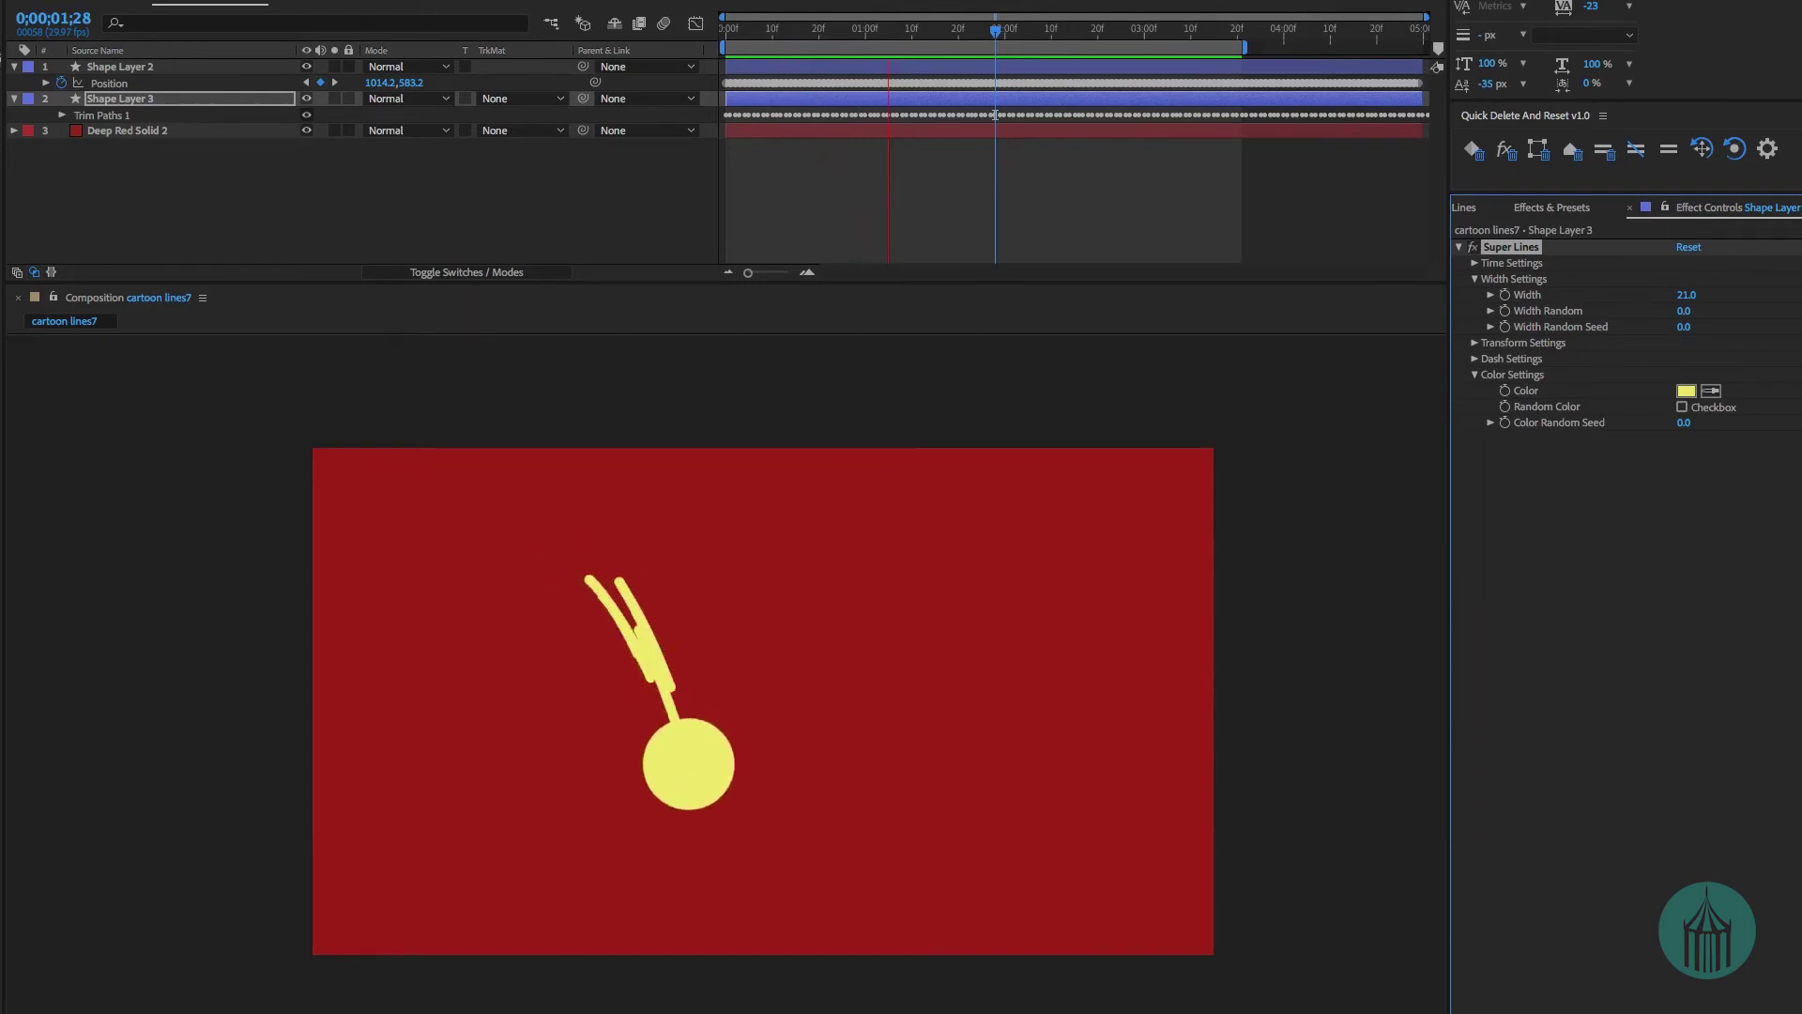
Widen the Super Lines stroke through 42, 81 and 114 to 155, then preview the wobbly blob.
{"action": "left_click_drag", "start_coordinate": [1687, 295], "coordinate": [1707, 293]}
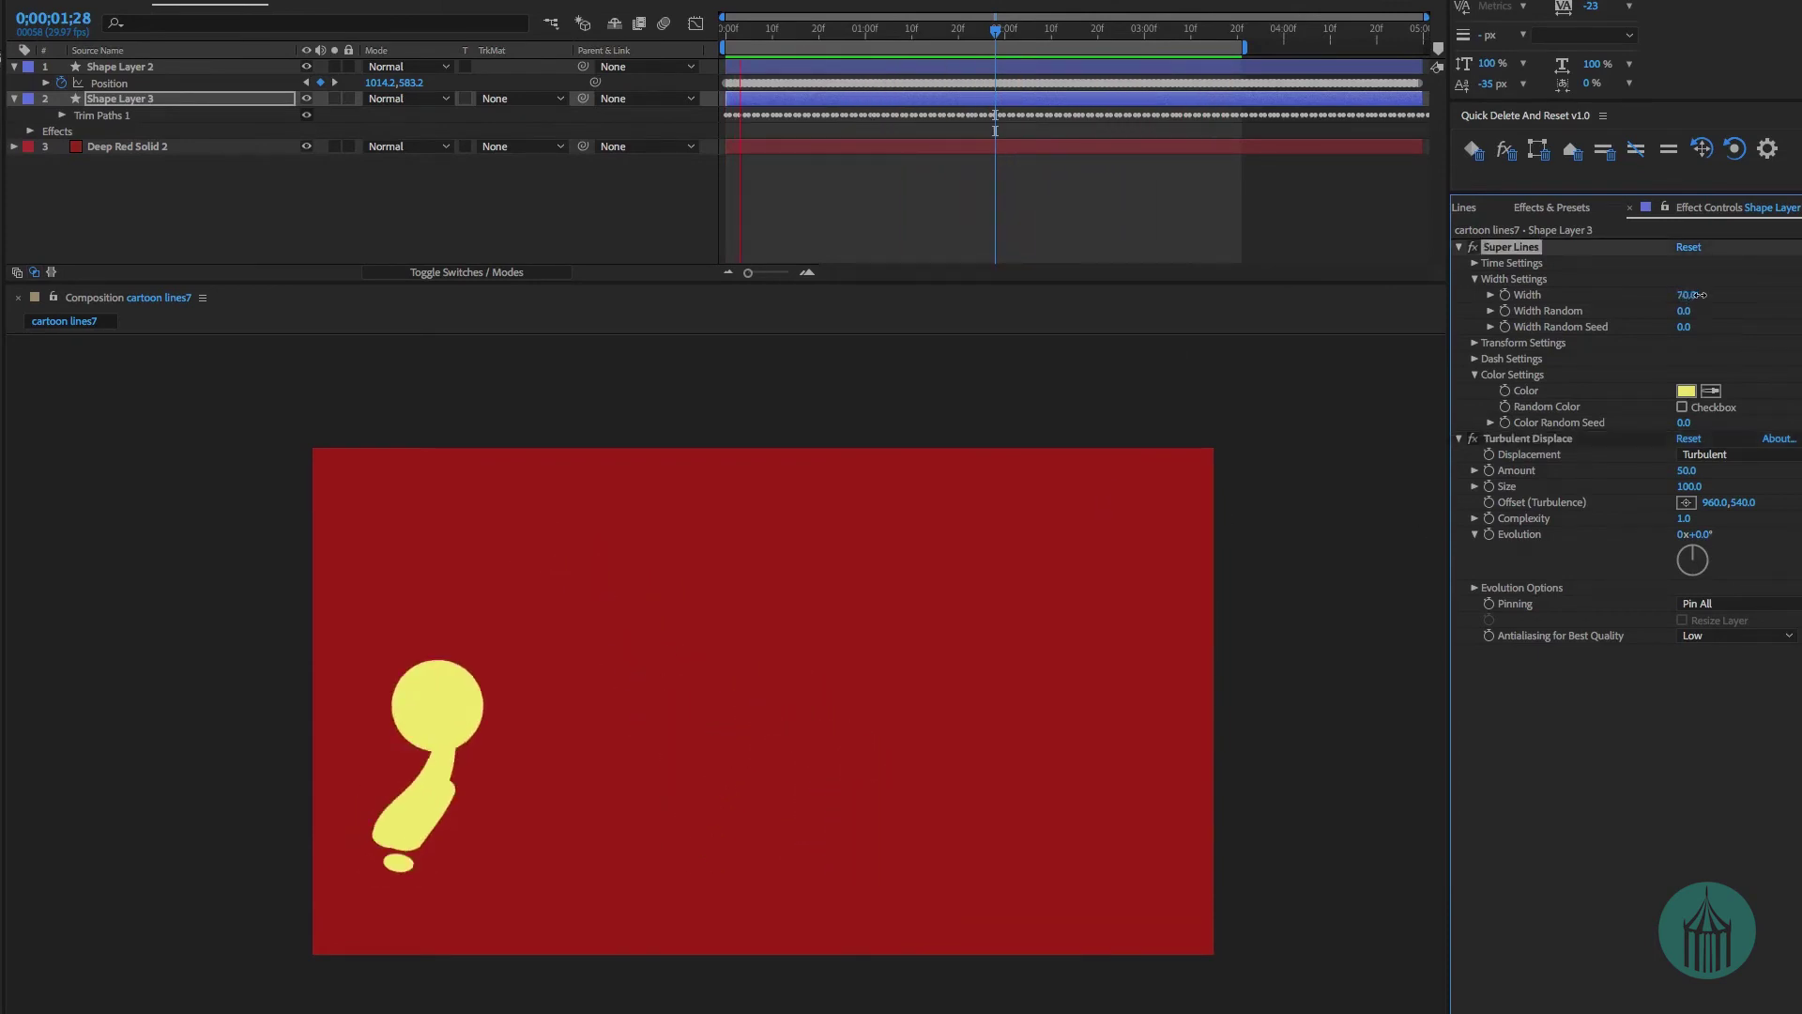
{"action": "left_click_drag", "start_coordinate": [1677, 299], "coordinate": [1707, 295]}
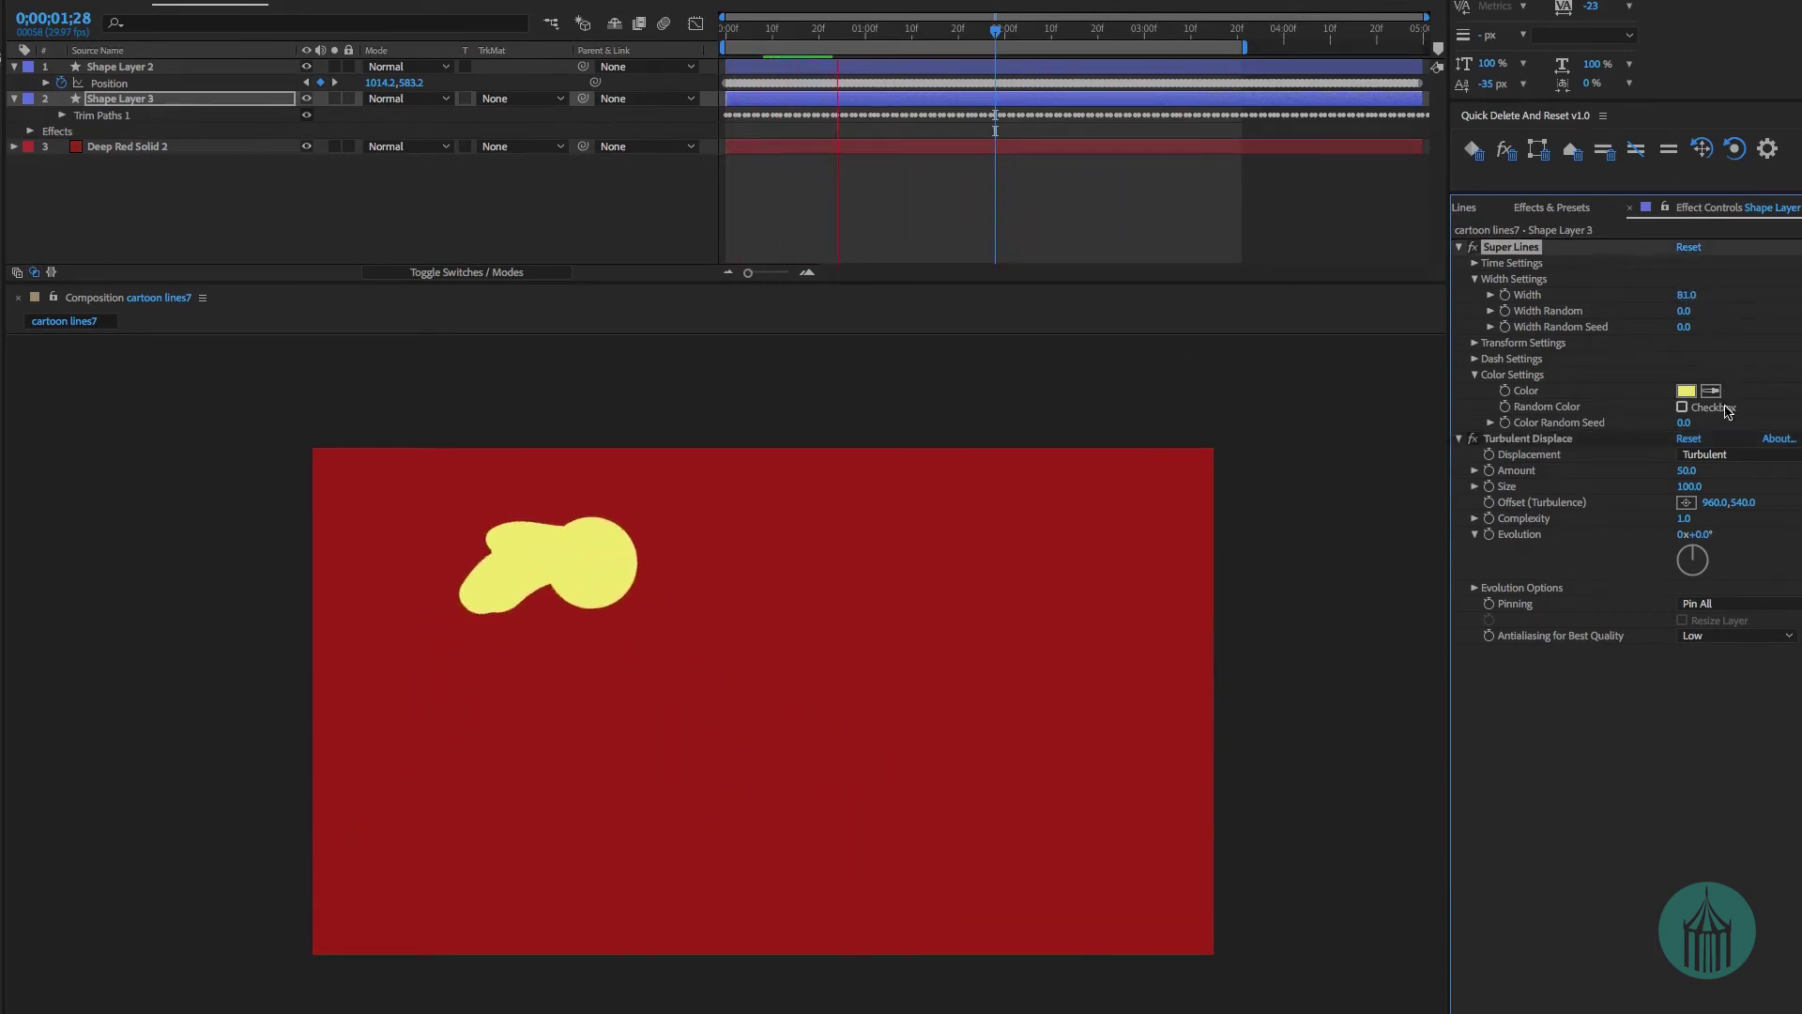
{"action": "left_click_drag", "start_coordinate": [1704, 296], "coordinate": [1711, 296]}
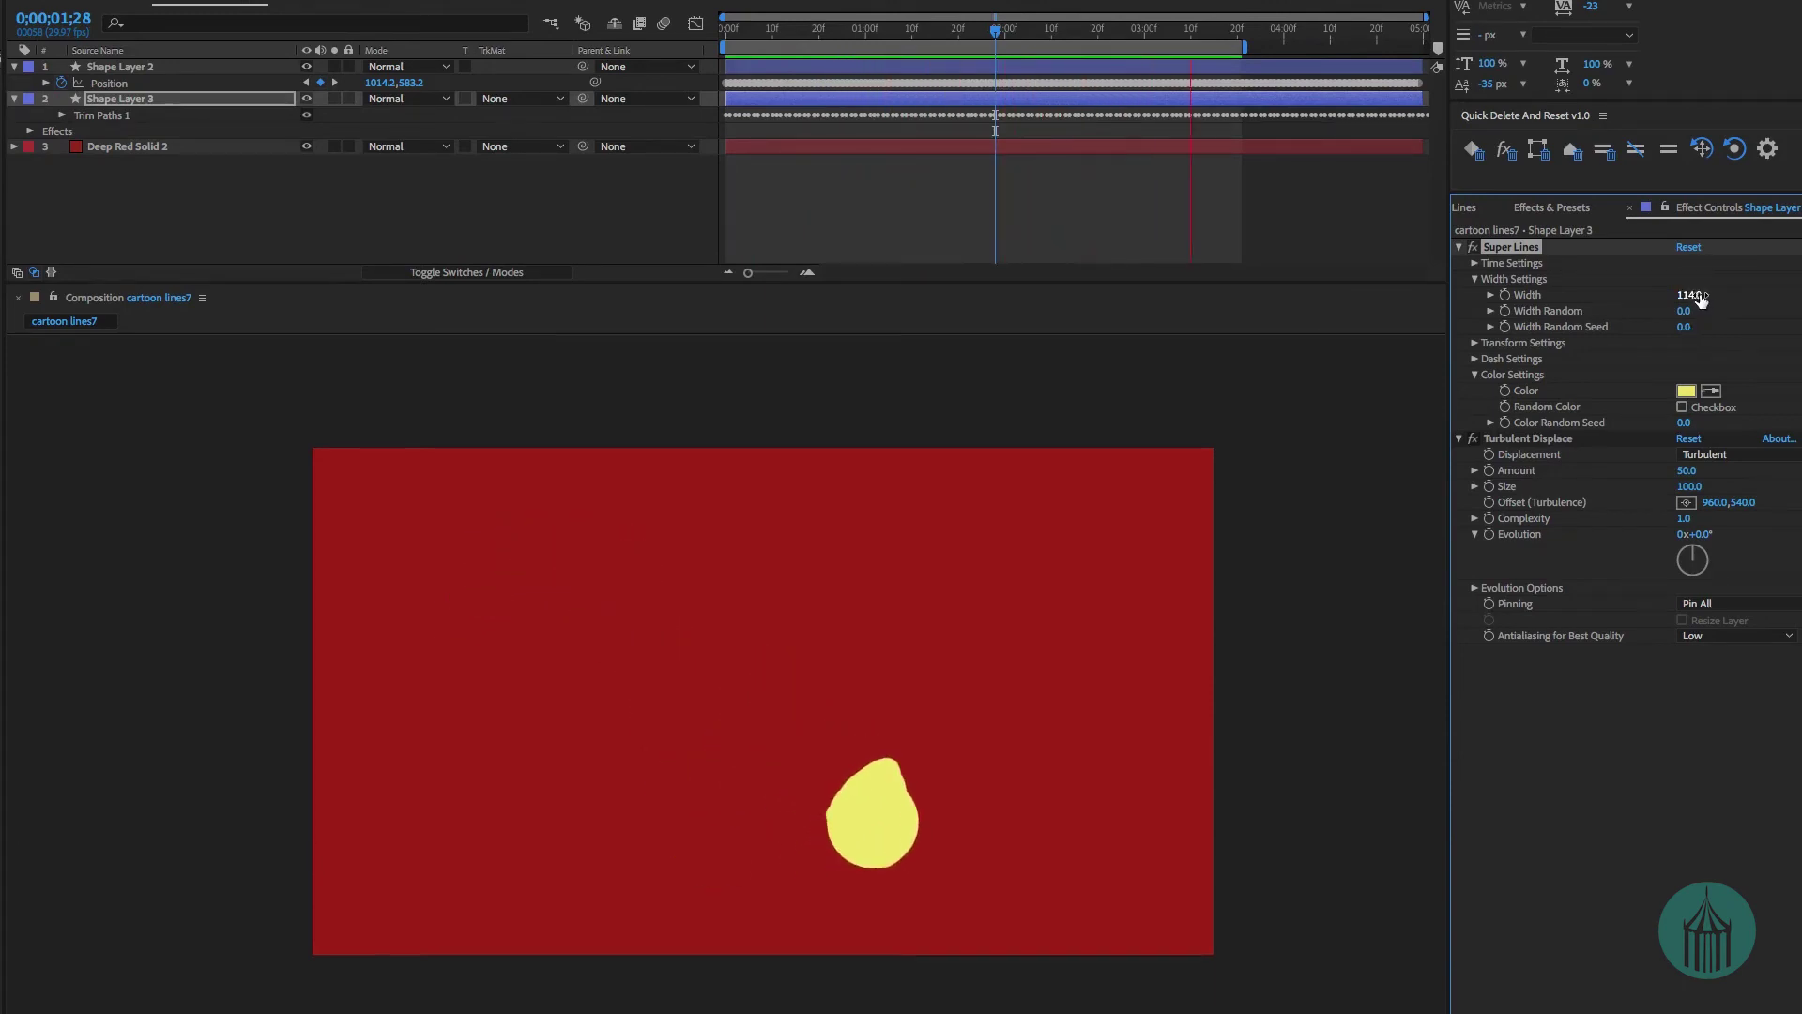
{"action": "left_click_drag", "start_coordinate": [1701, 299], "coordinate": [1727, 296]}
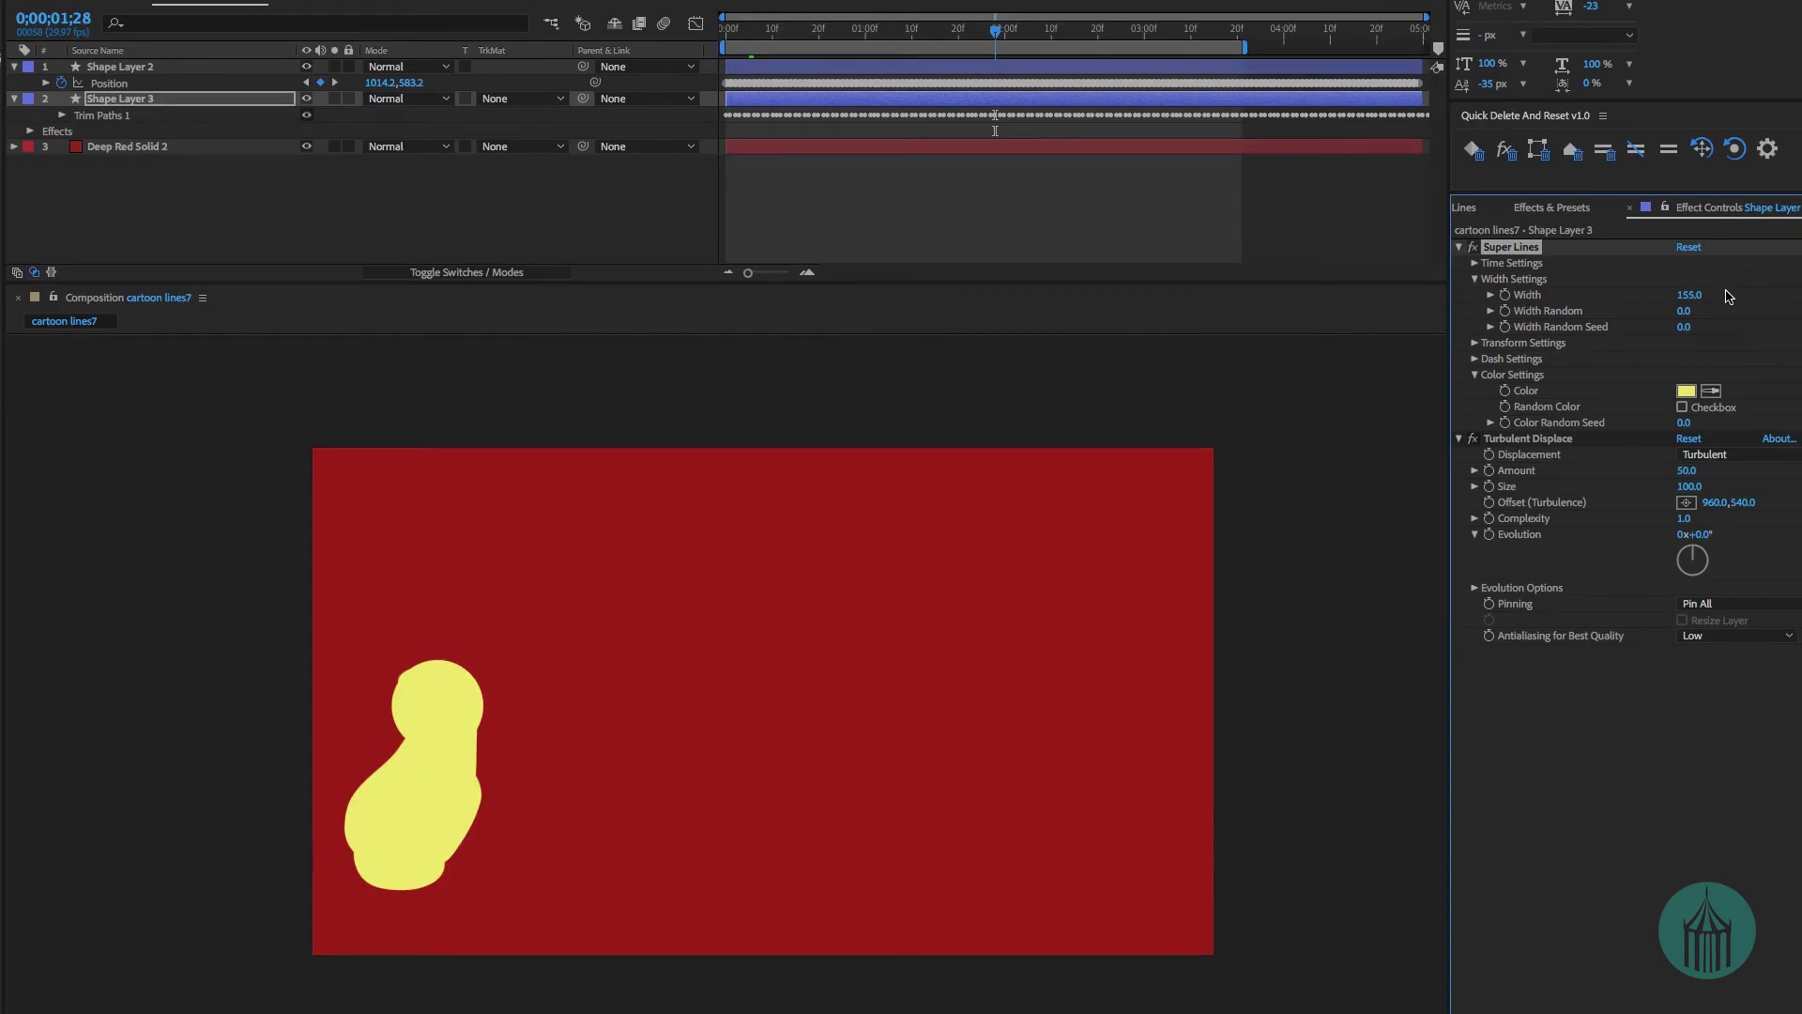
{"action": "key", "text": "space"}
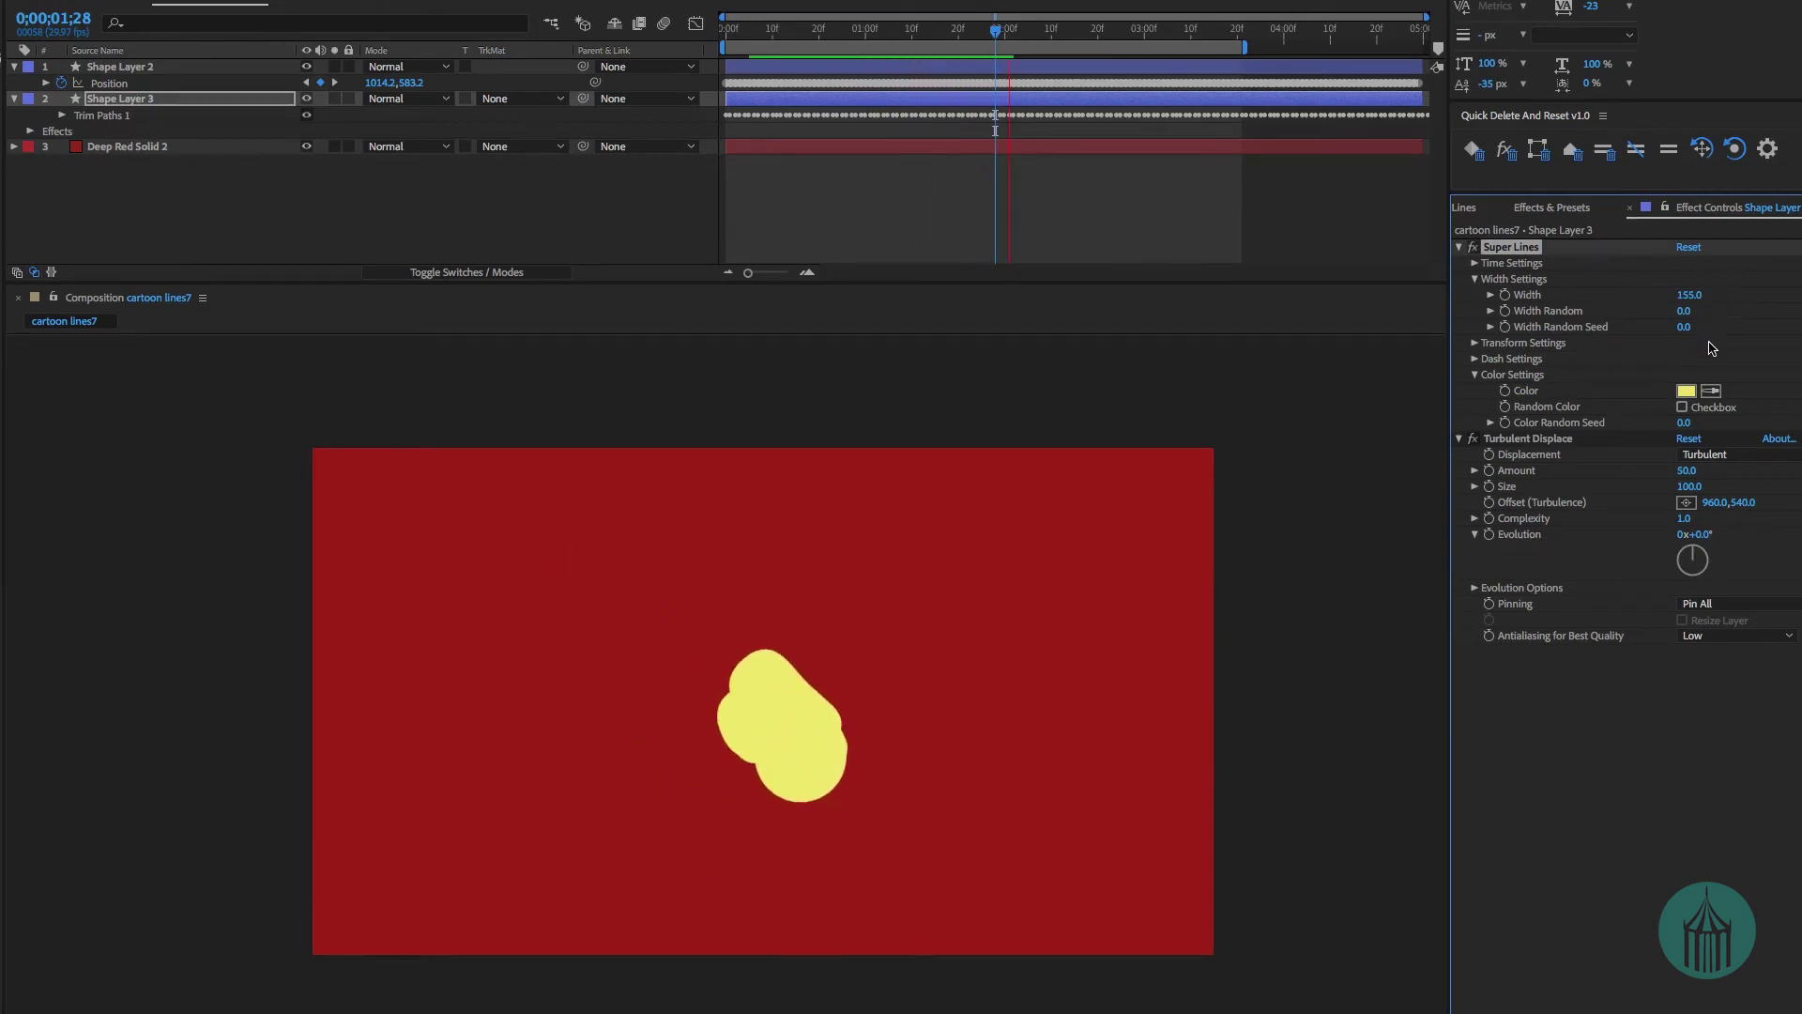
{"action": "key", "text": "space"}
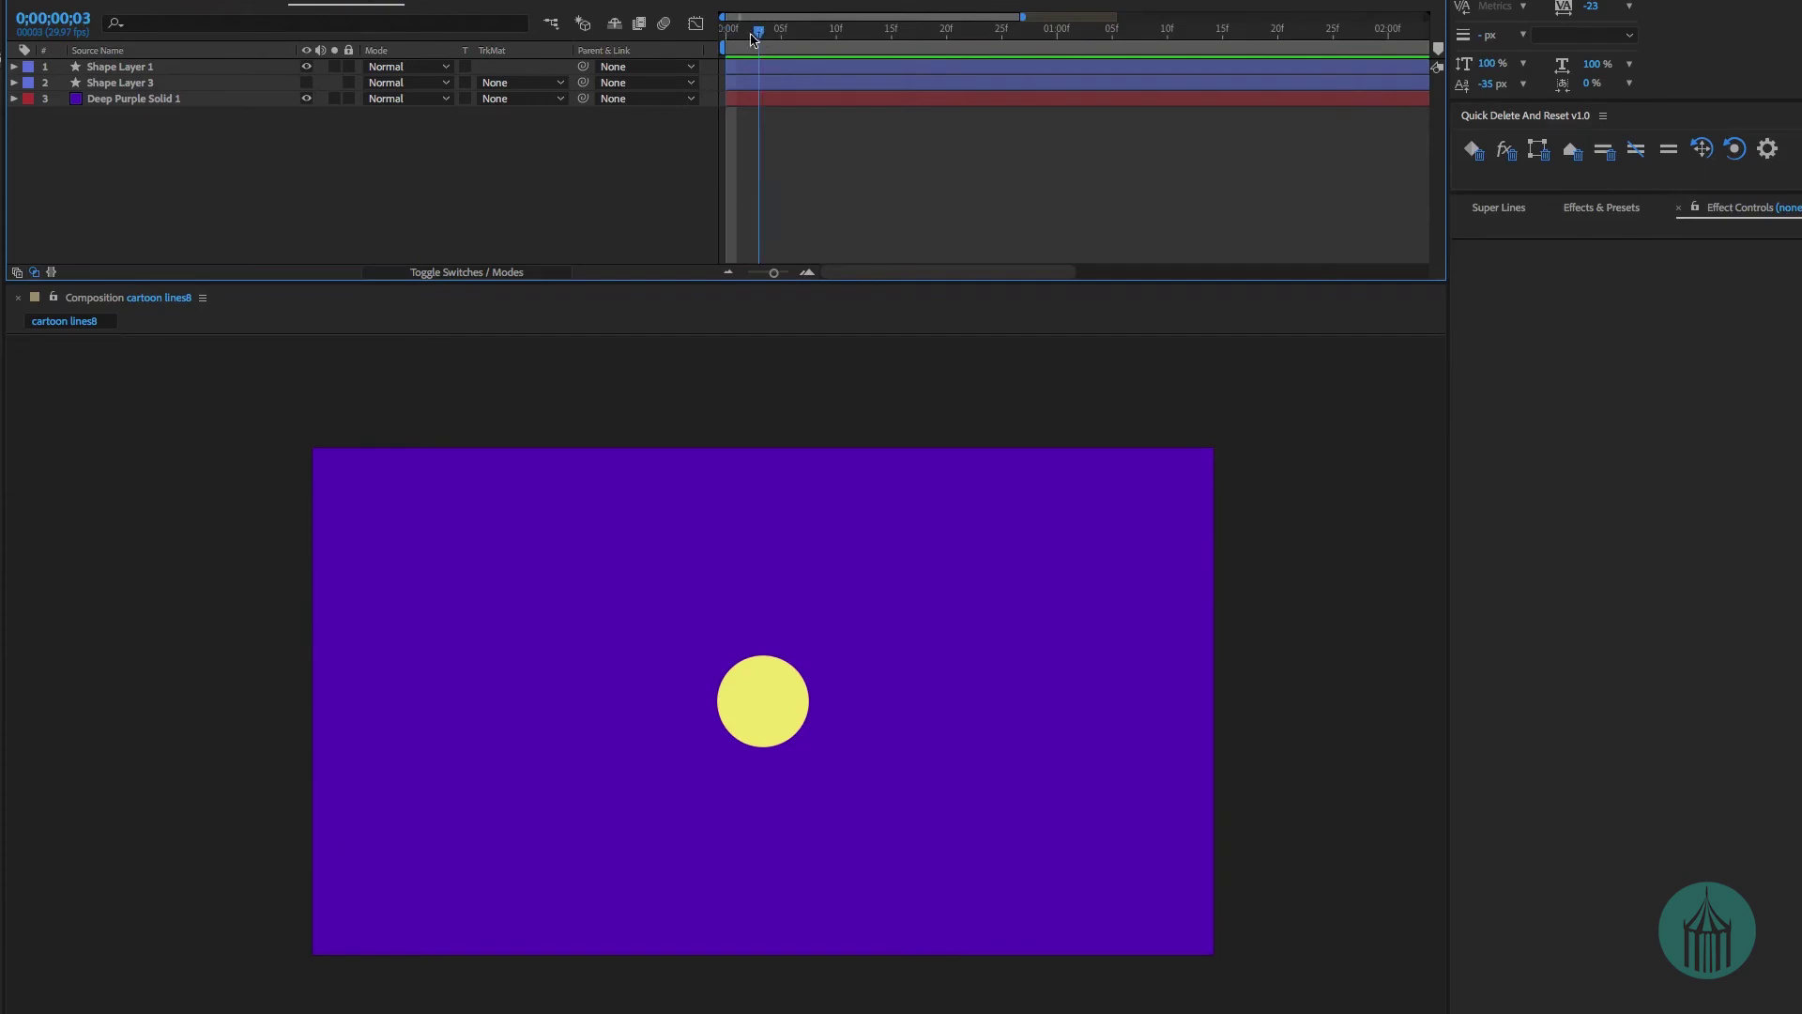
Paste a wiggle(5, 1000) expression onto Shape Layer 1's Position and preview the jittering yellow circle.
{"action": "left_click", "coordinate": [760, 688]}
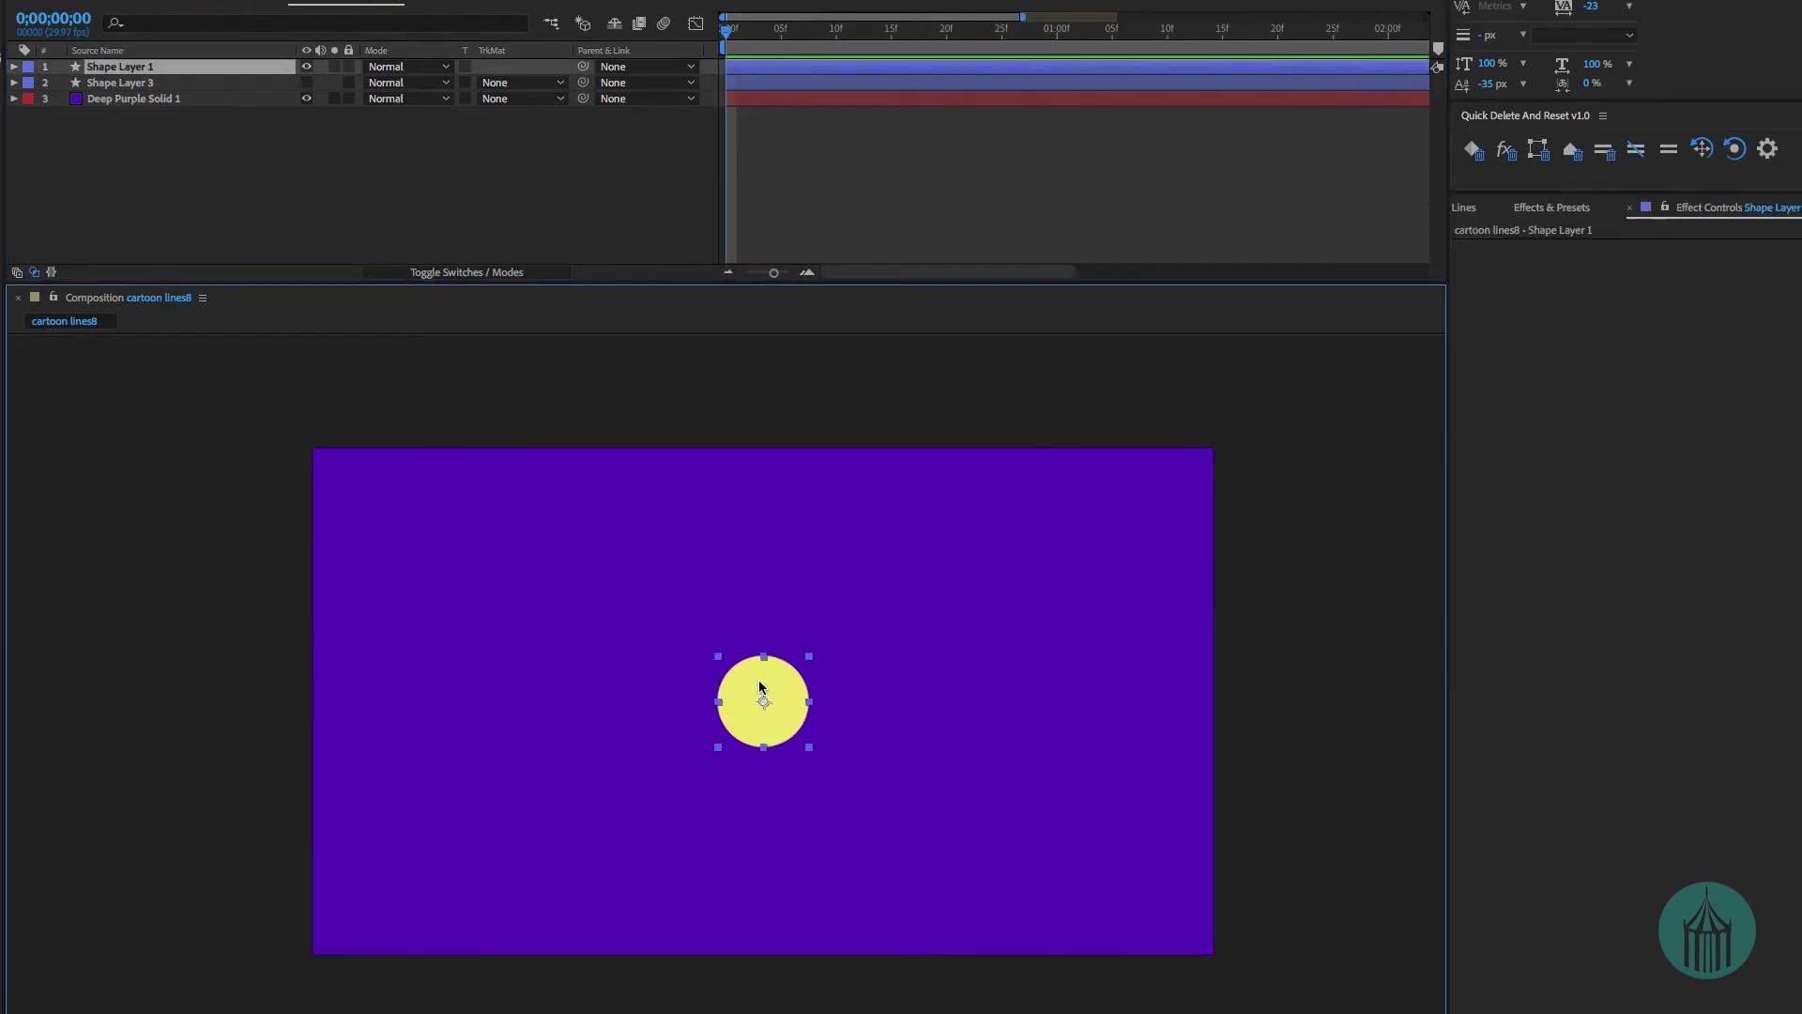
{"action": "left_click", "coordinate": [122, 73]}
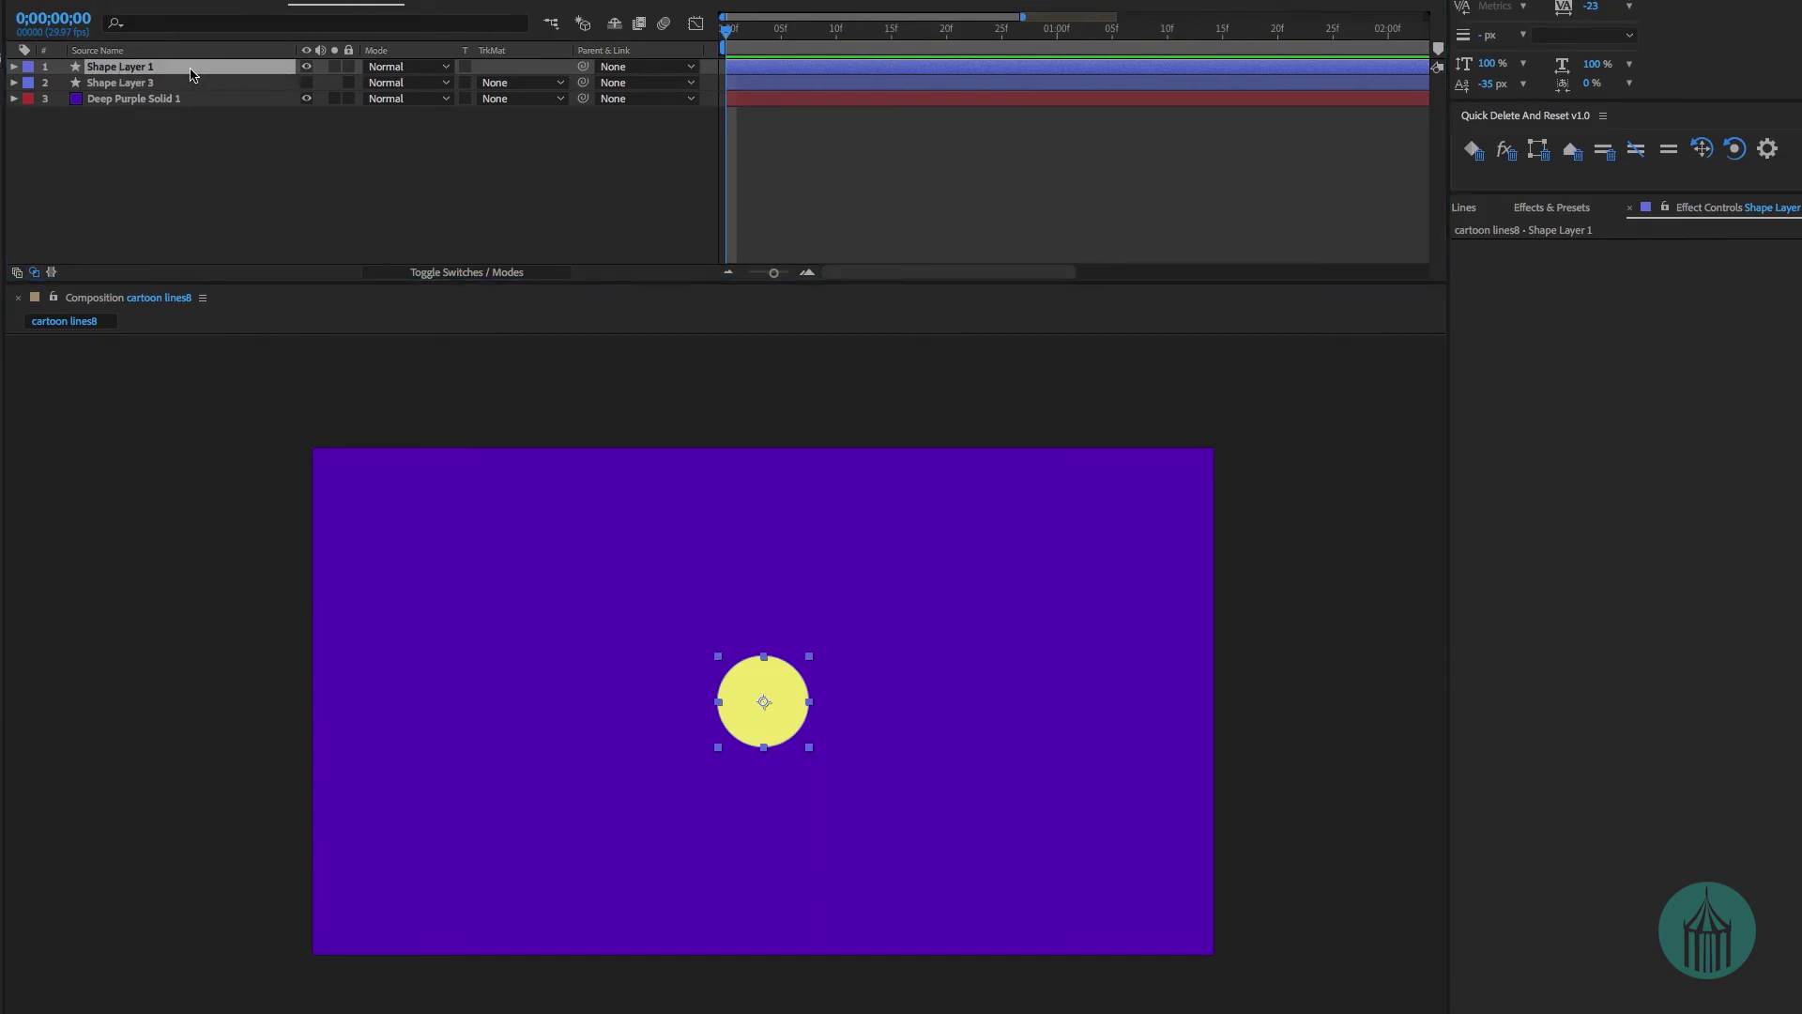
{"action": "key", "text": "ctrl+v"}
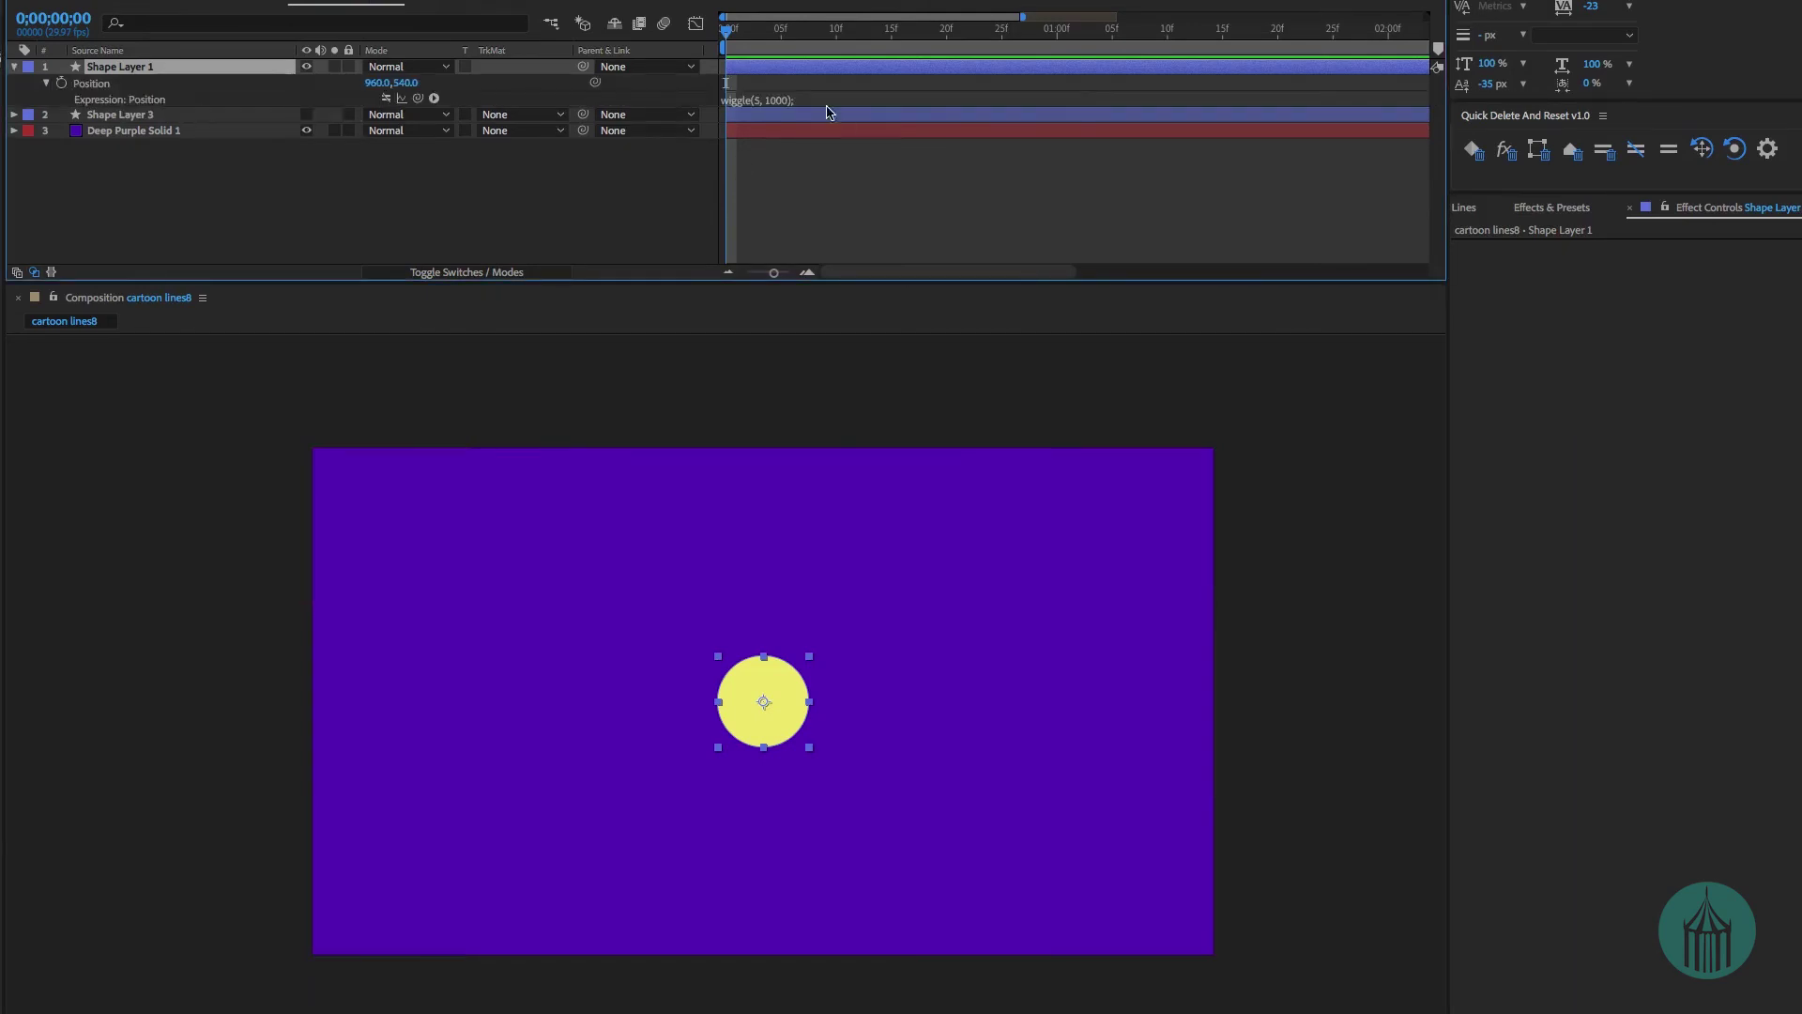
{"action": "left_click", "coordinate": [944, 90]}
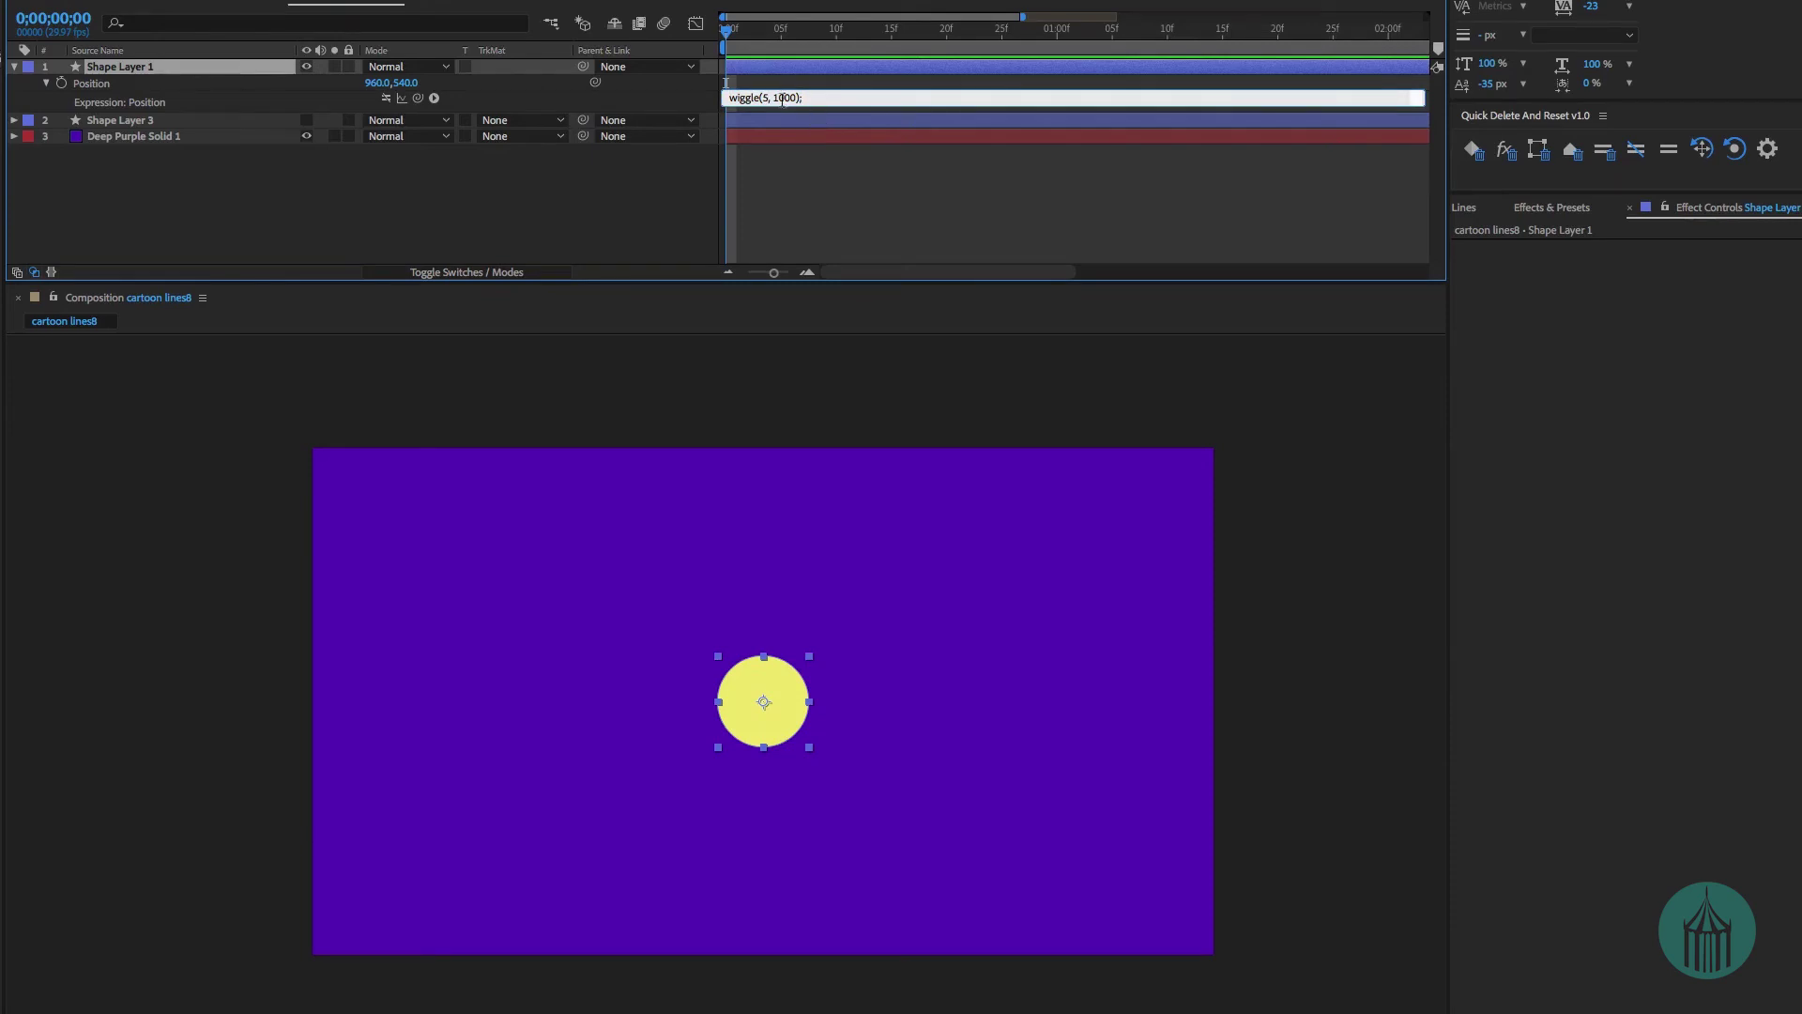
{"action": "left_click", "coordinate": [326, 196]}
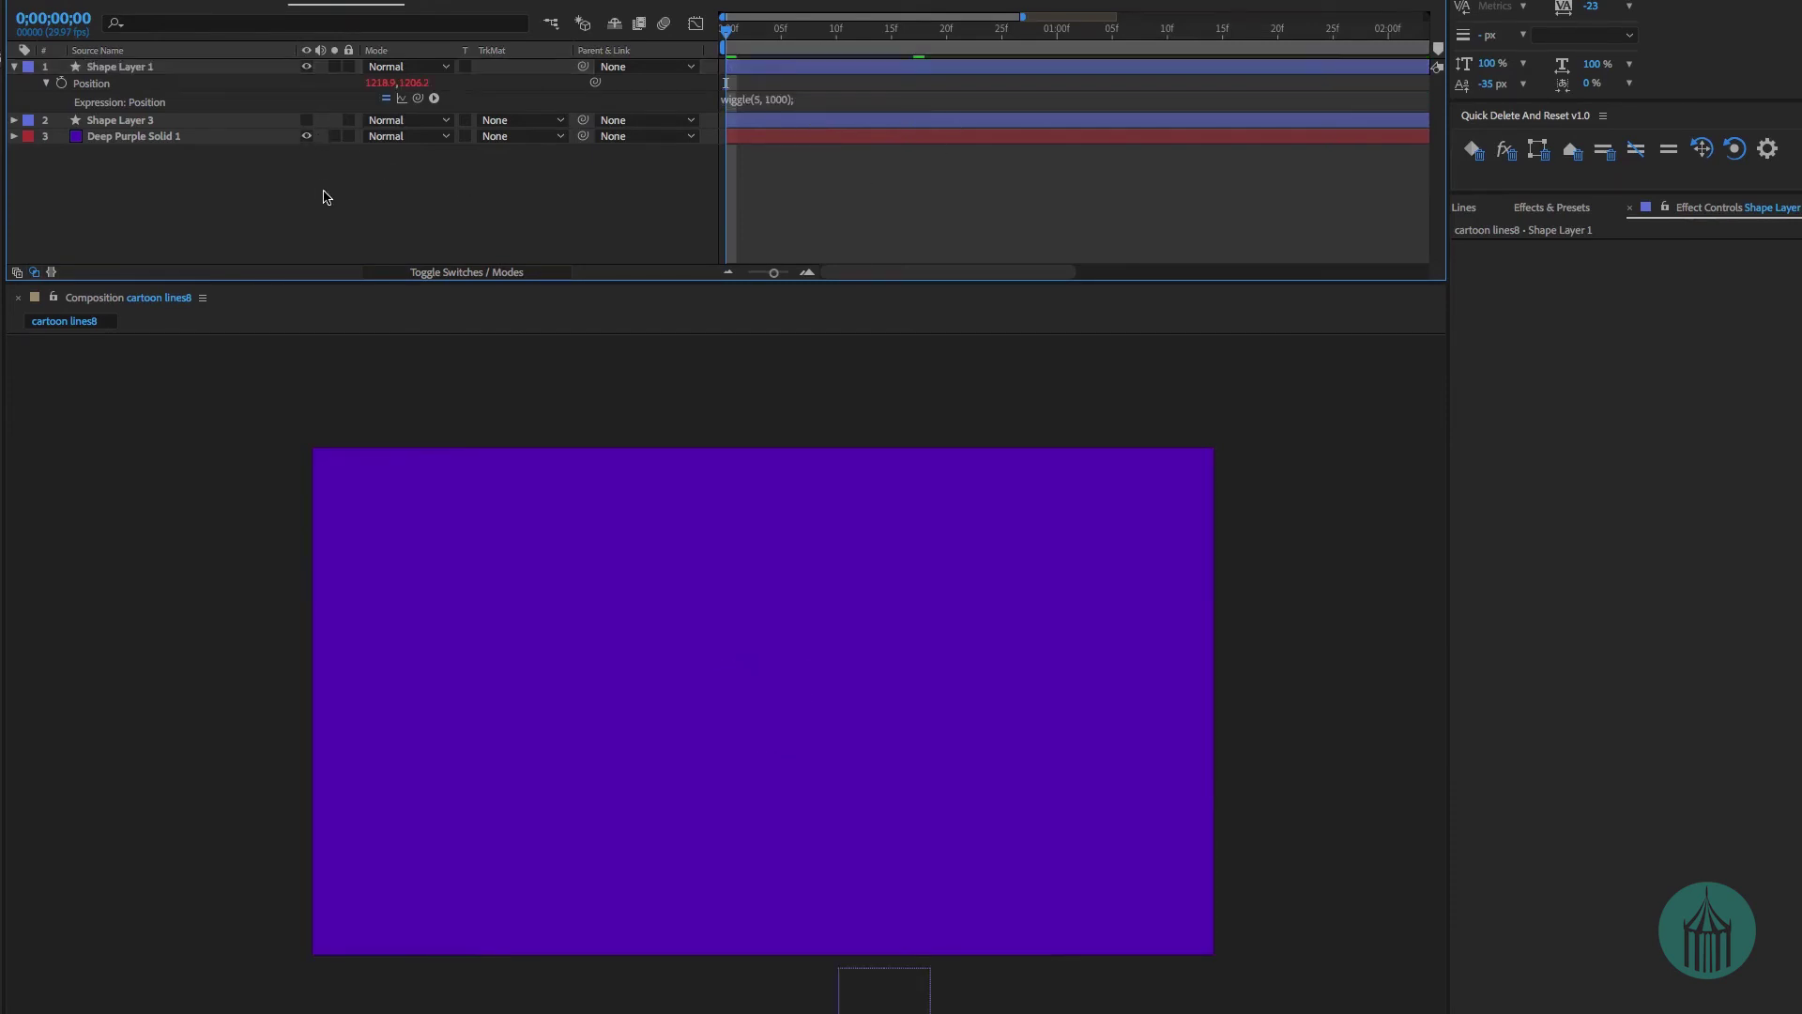
{"action": "key", "text": "space"}
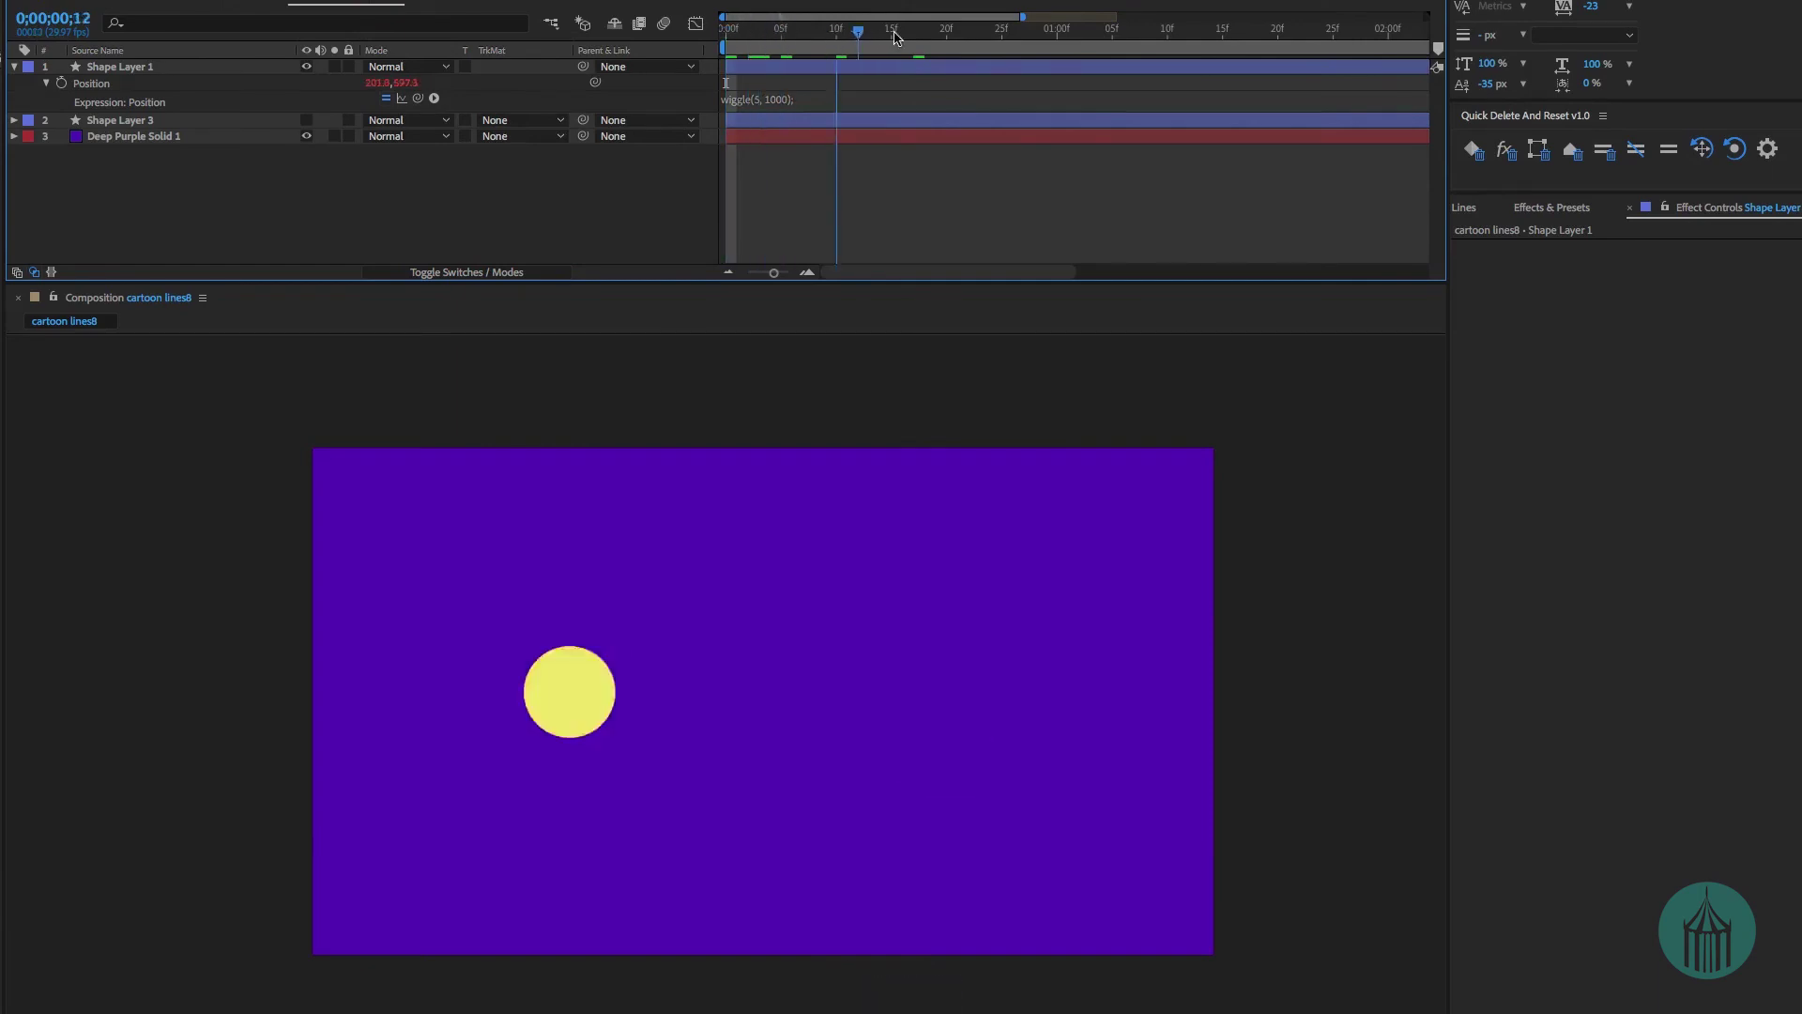
{"action": "key", "text": "space"}
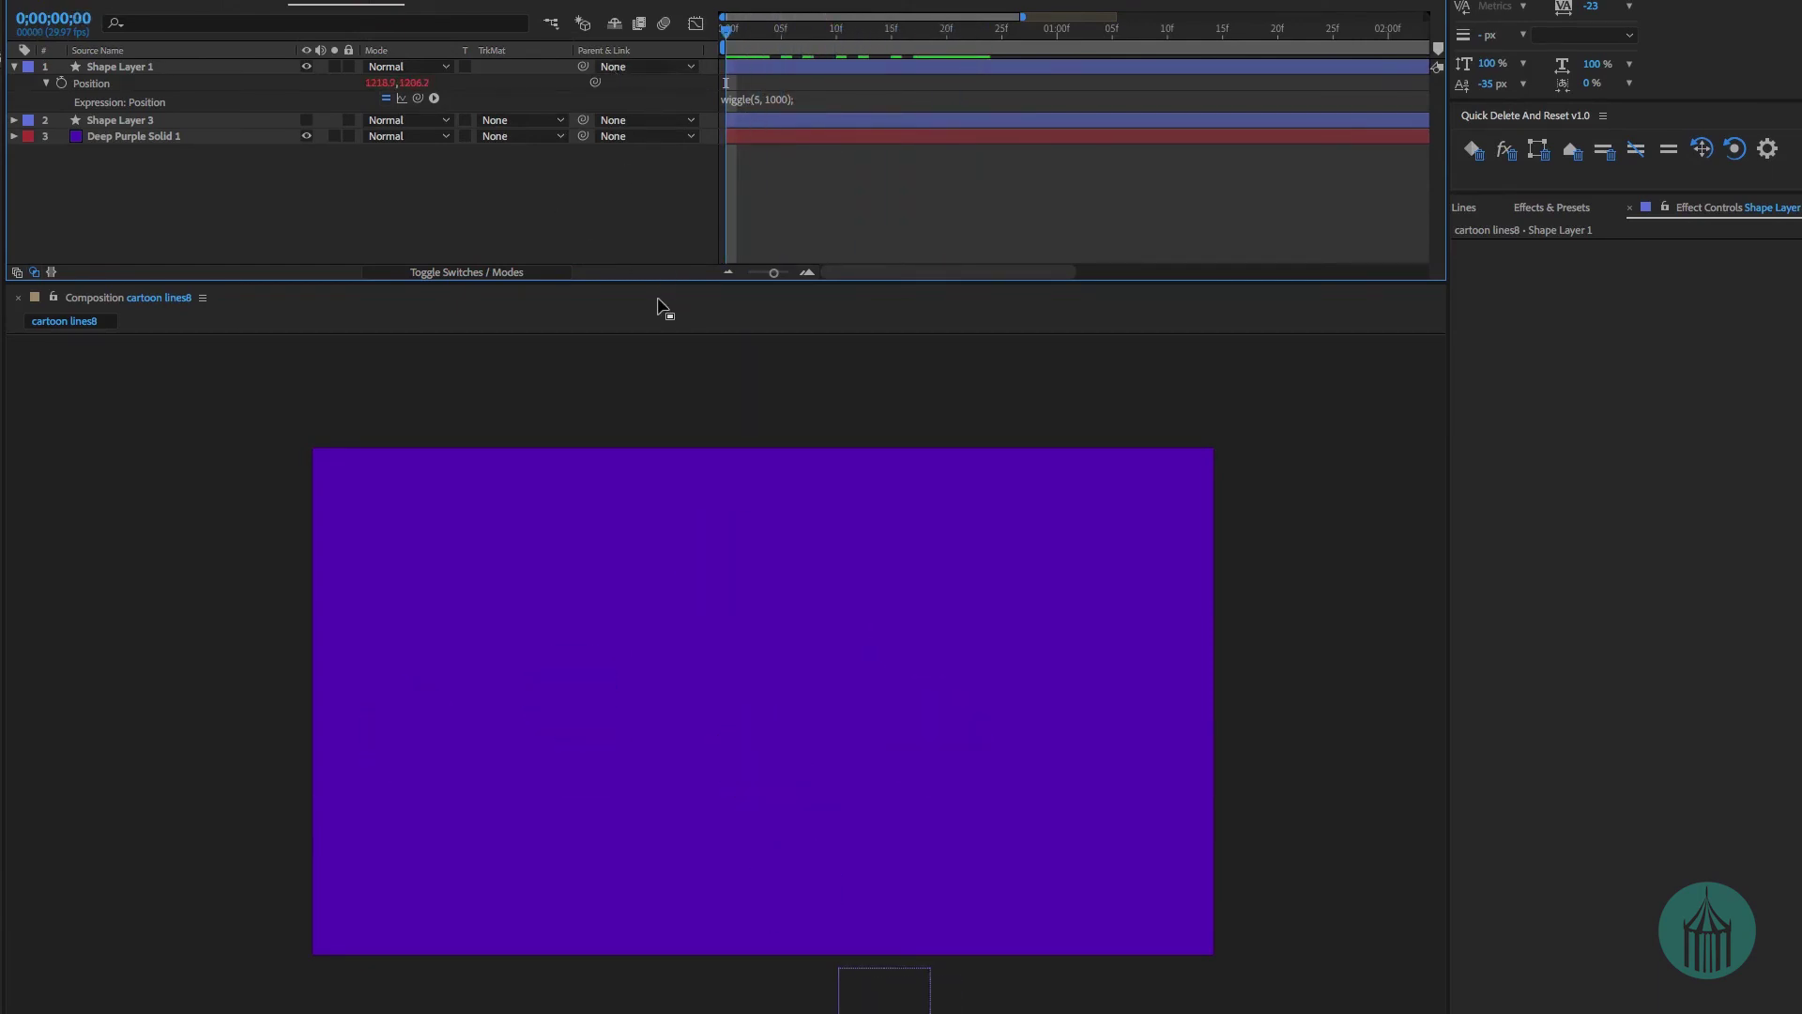
{"action": "key", "text": "space"}
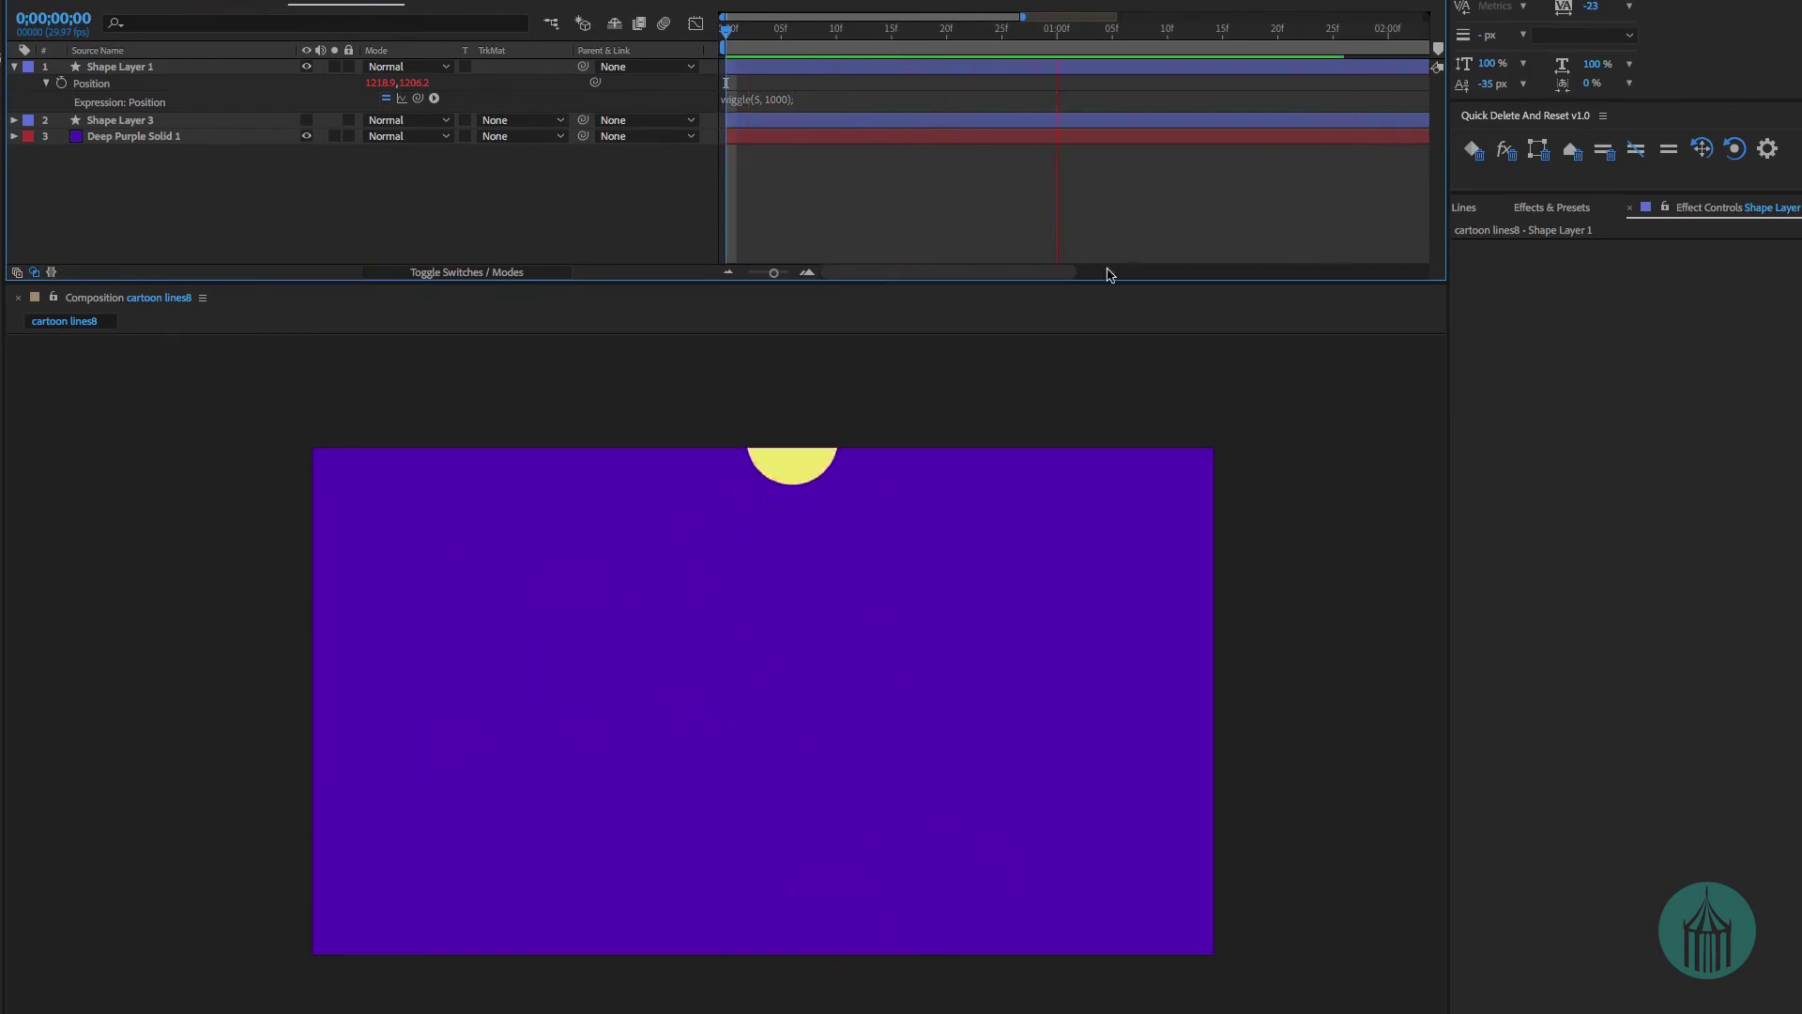
{"action": "left_click", "coordinate": [87, 84]}
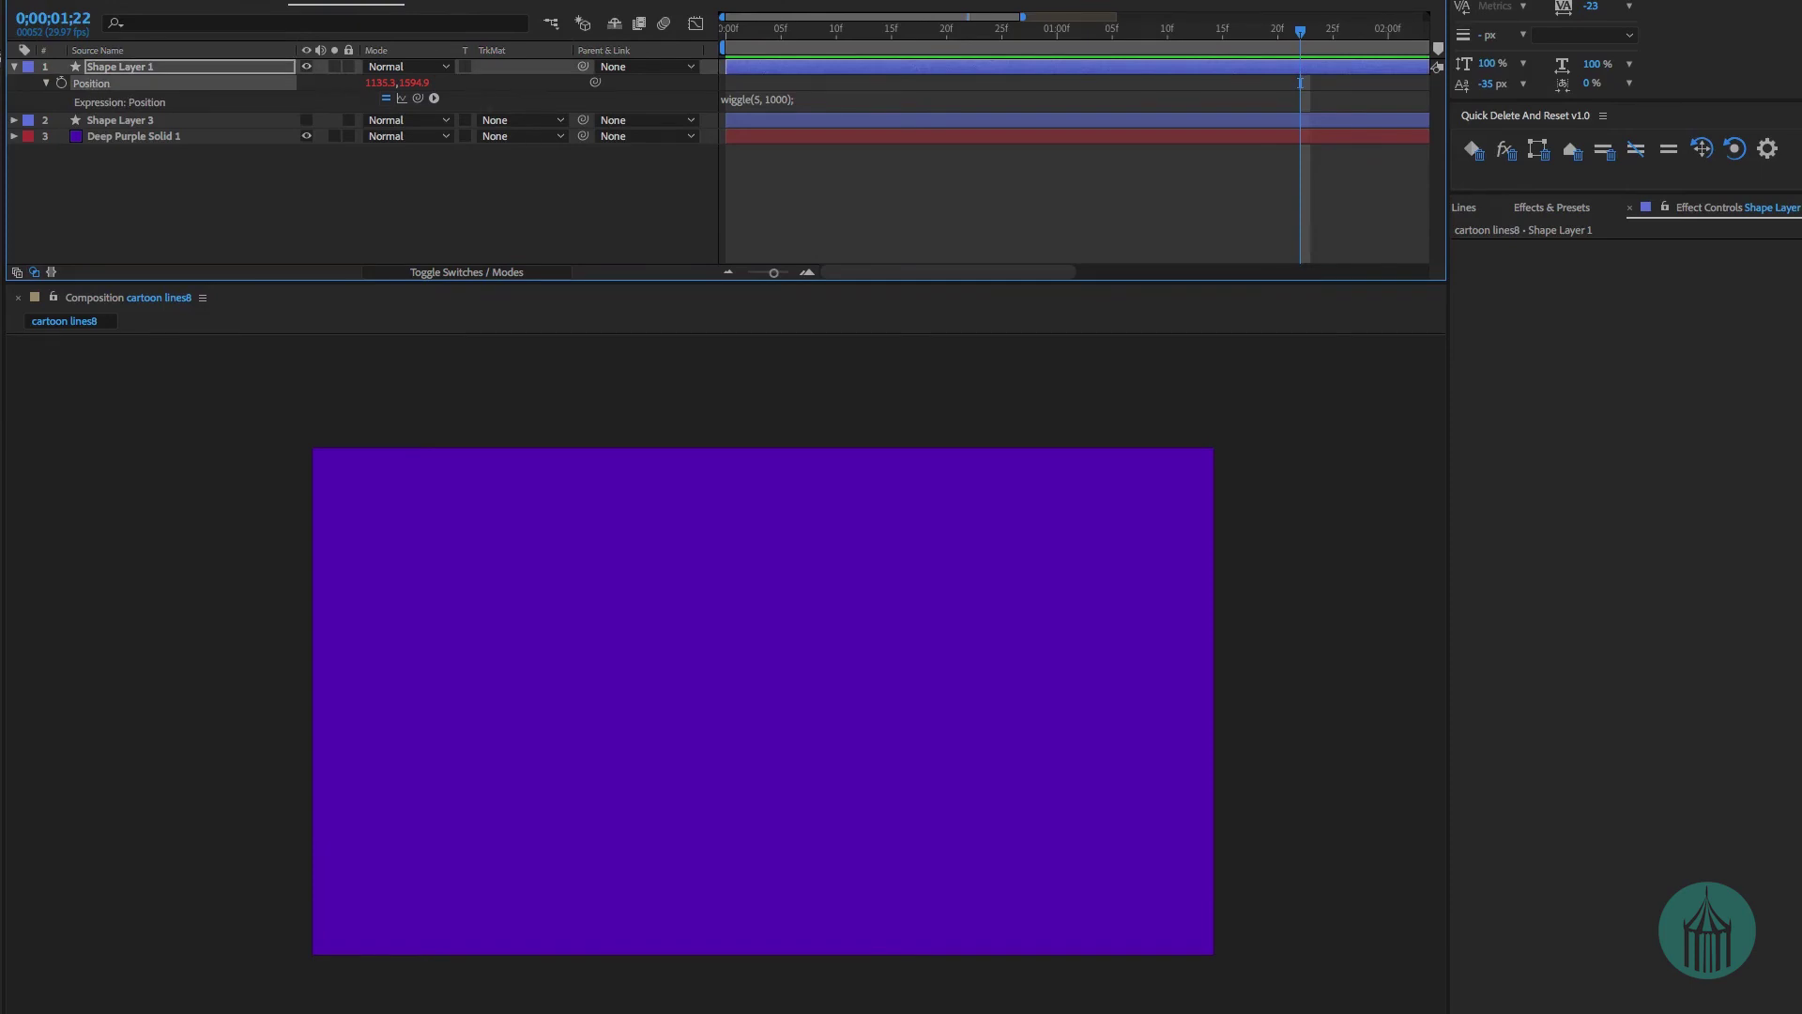
Convert the wiggle expression to Position keyframes and apply Super Lines to Position, creating Shape Layer 4.
{"action": "right_click", "coordinate": [134, 83]}
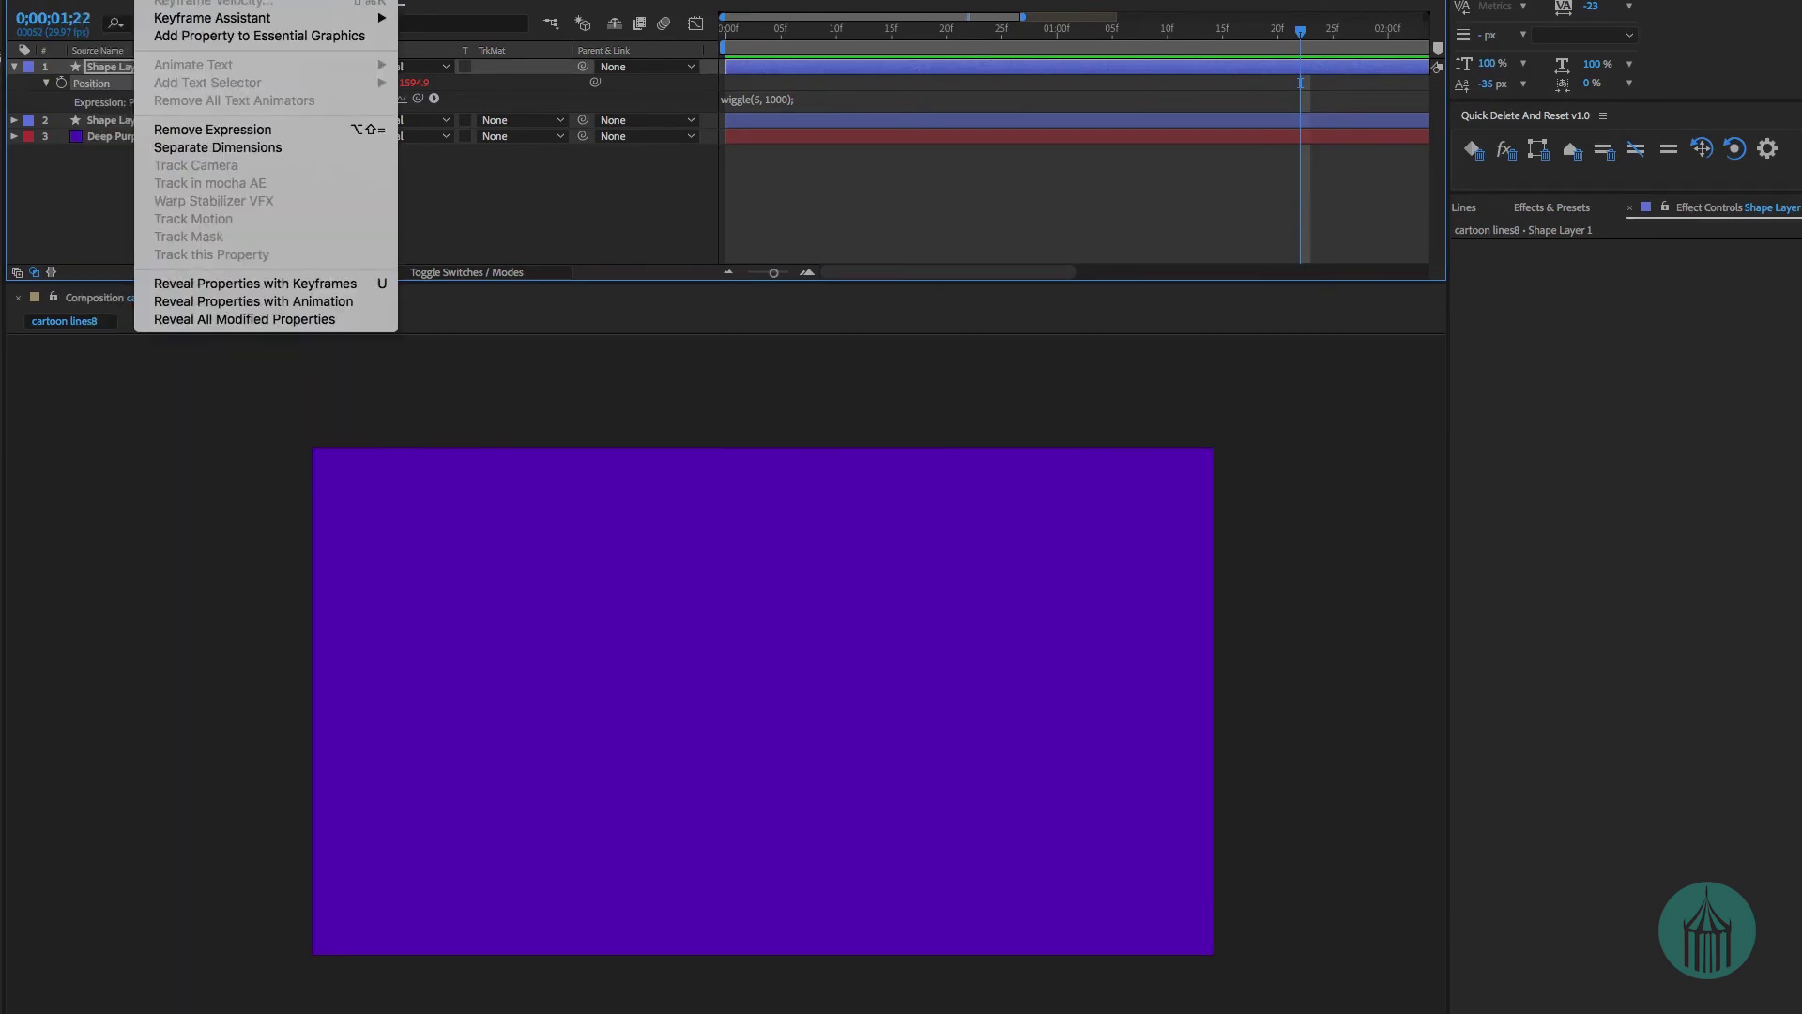
{"action": "mouse_move", "coordinate": [228, 19]}
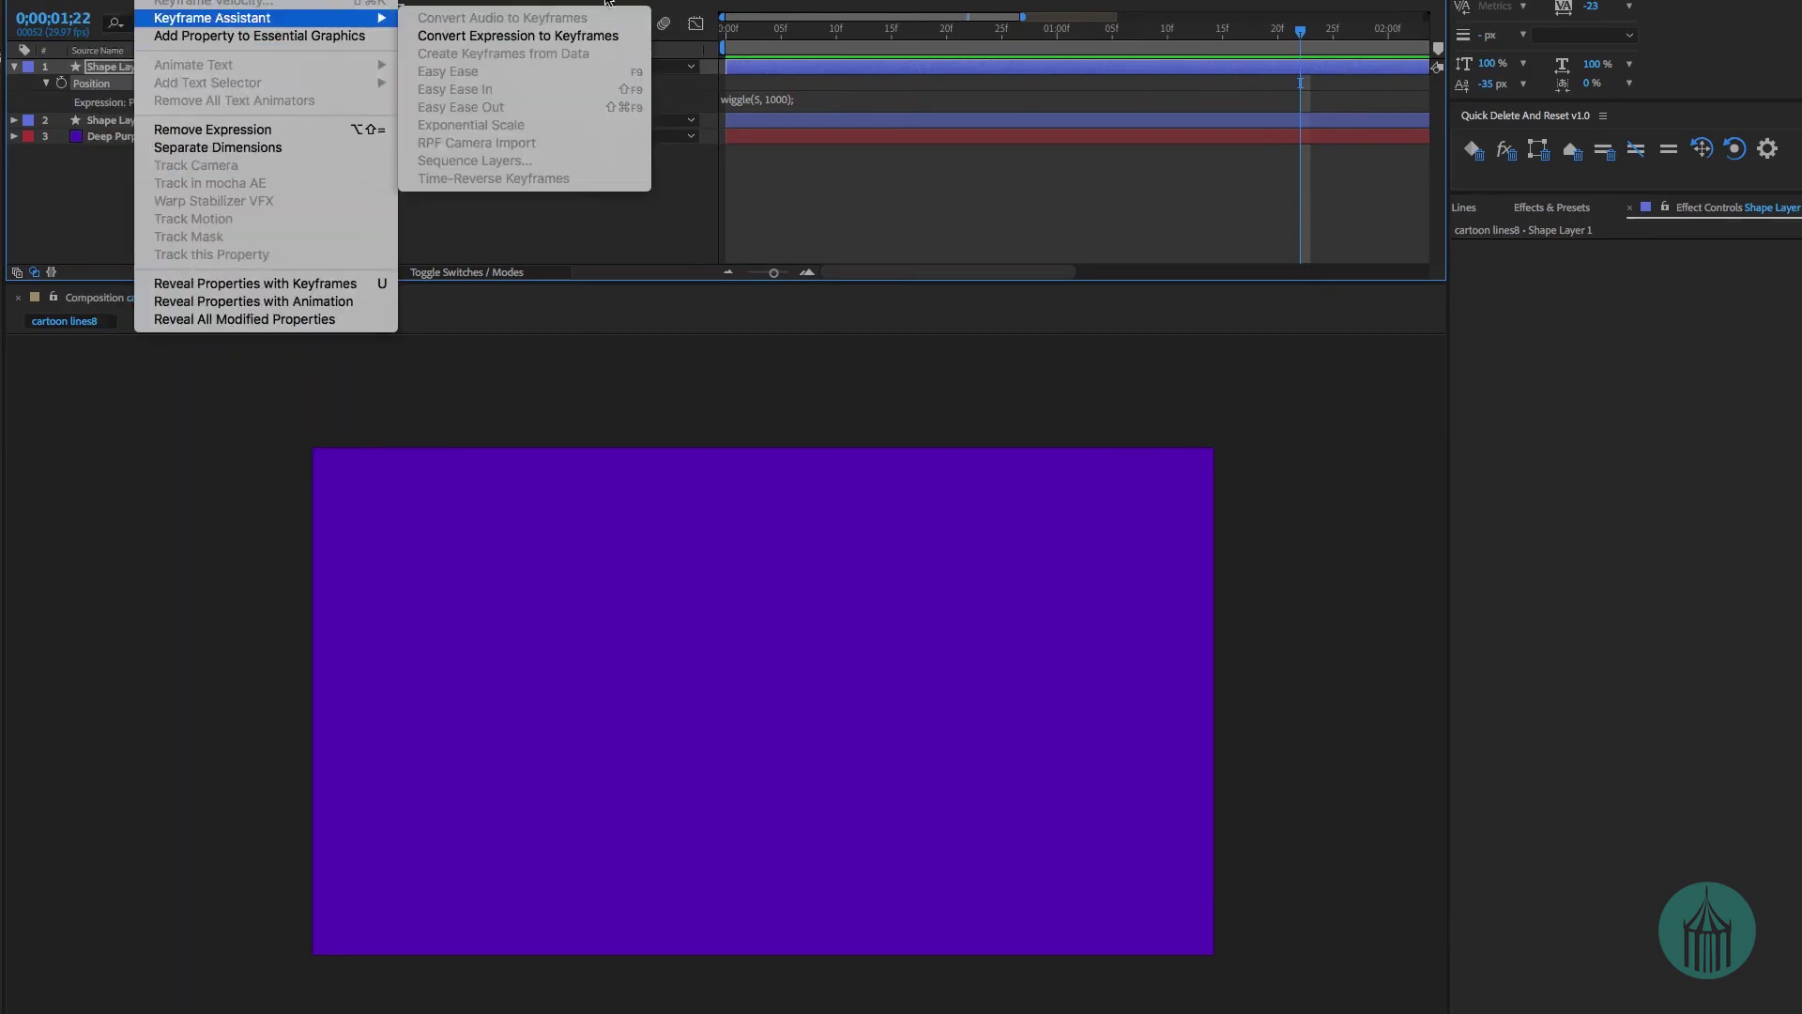
{"action": "left_click", "coordinate": [543, 35]}
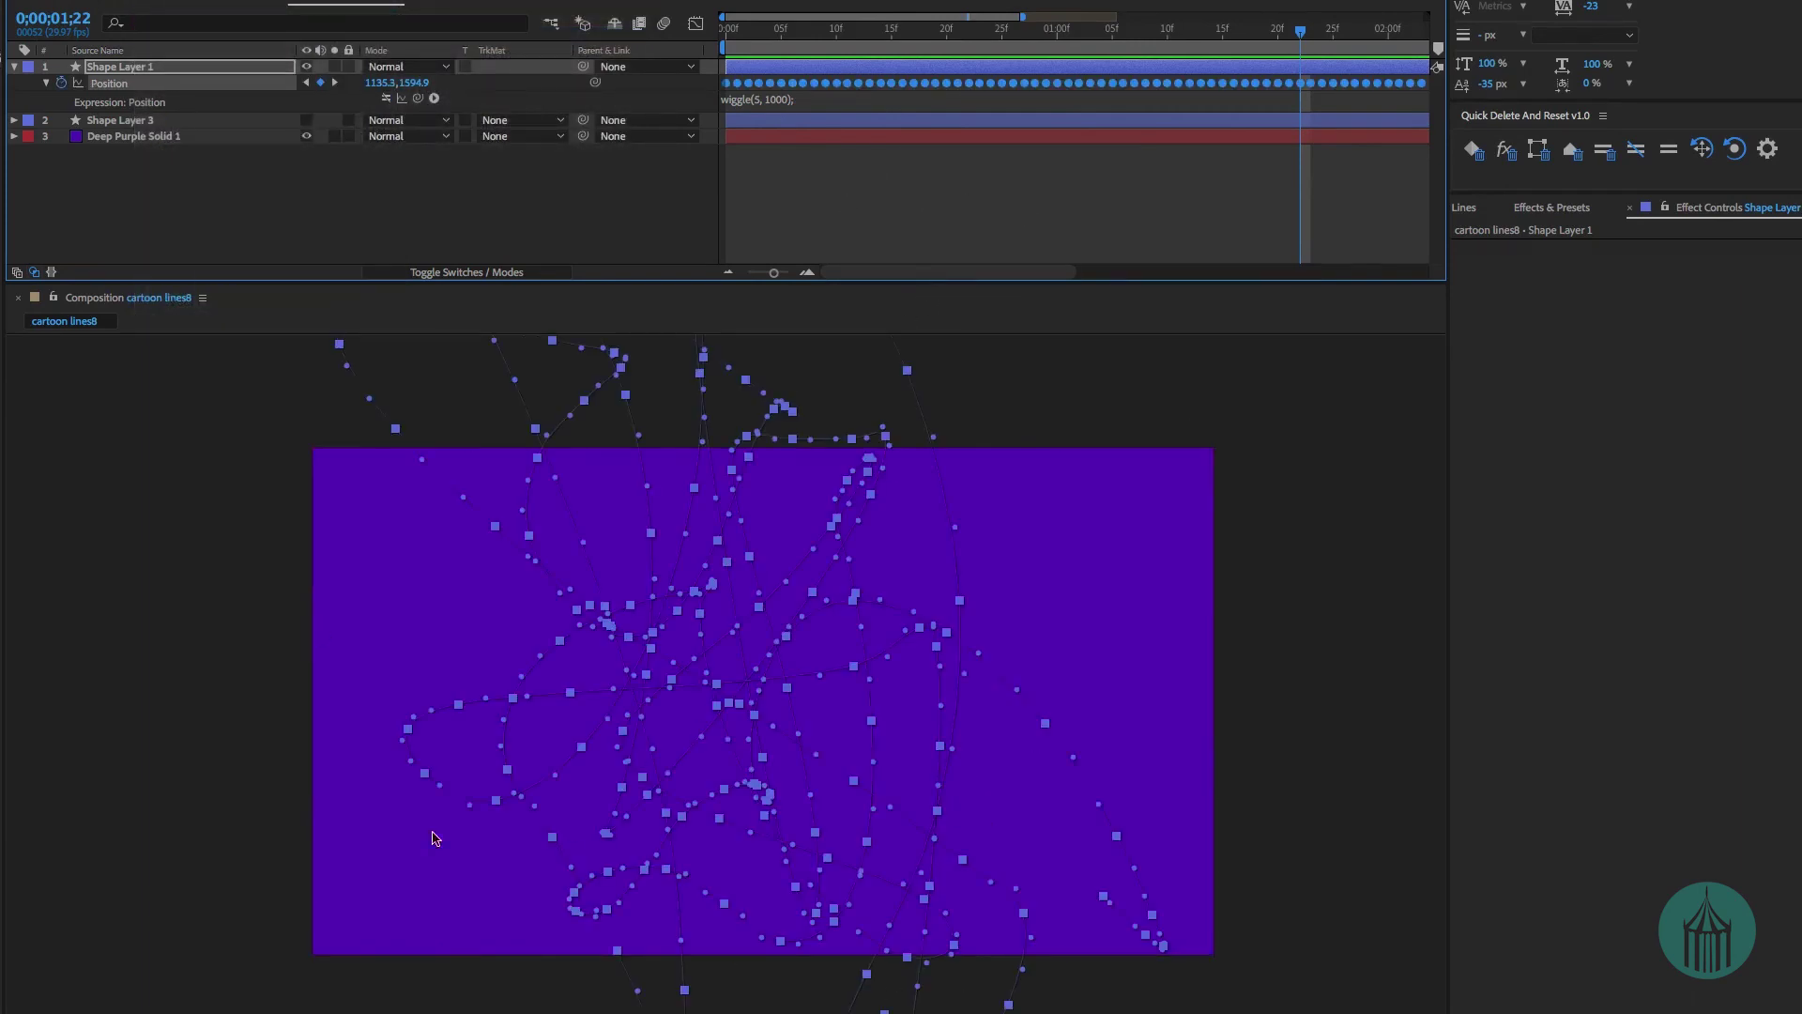
{"action": "left_click", "coordinate": [122, 68]}
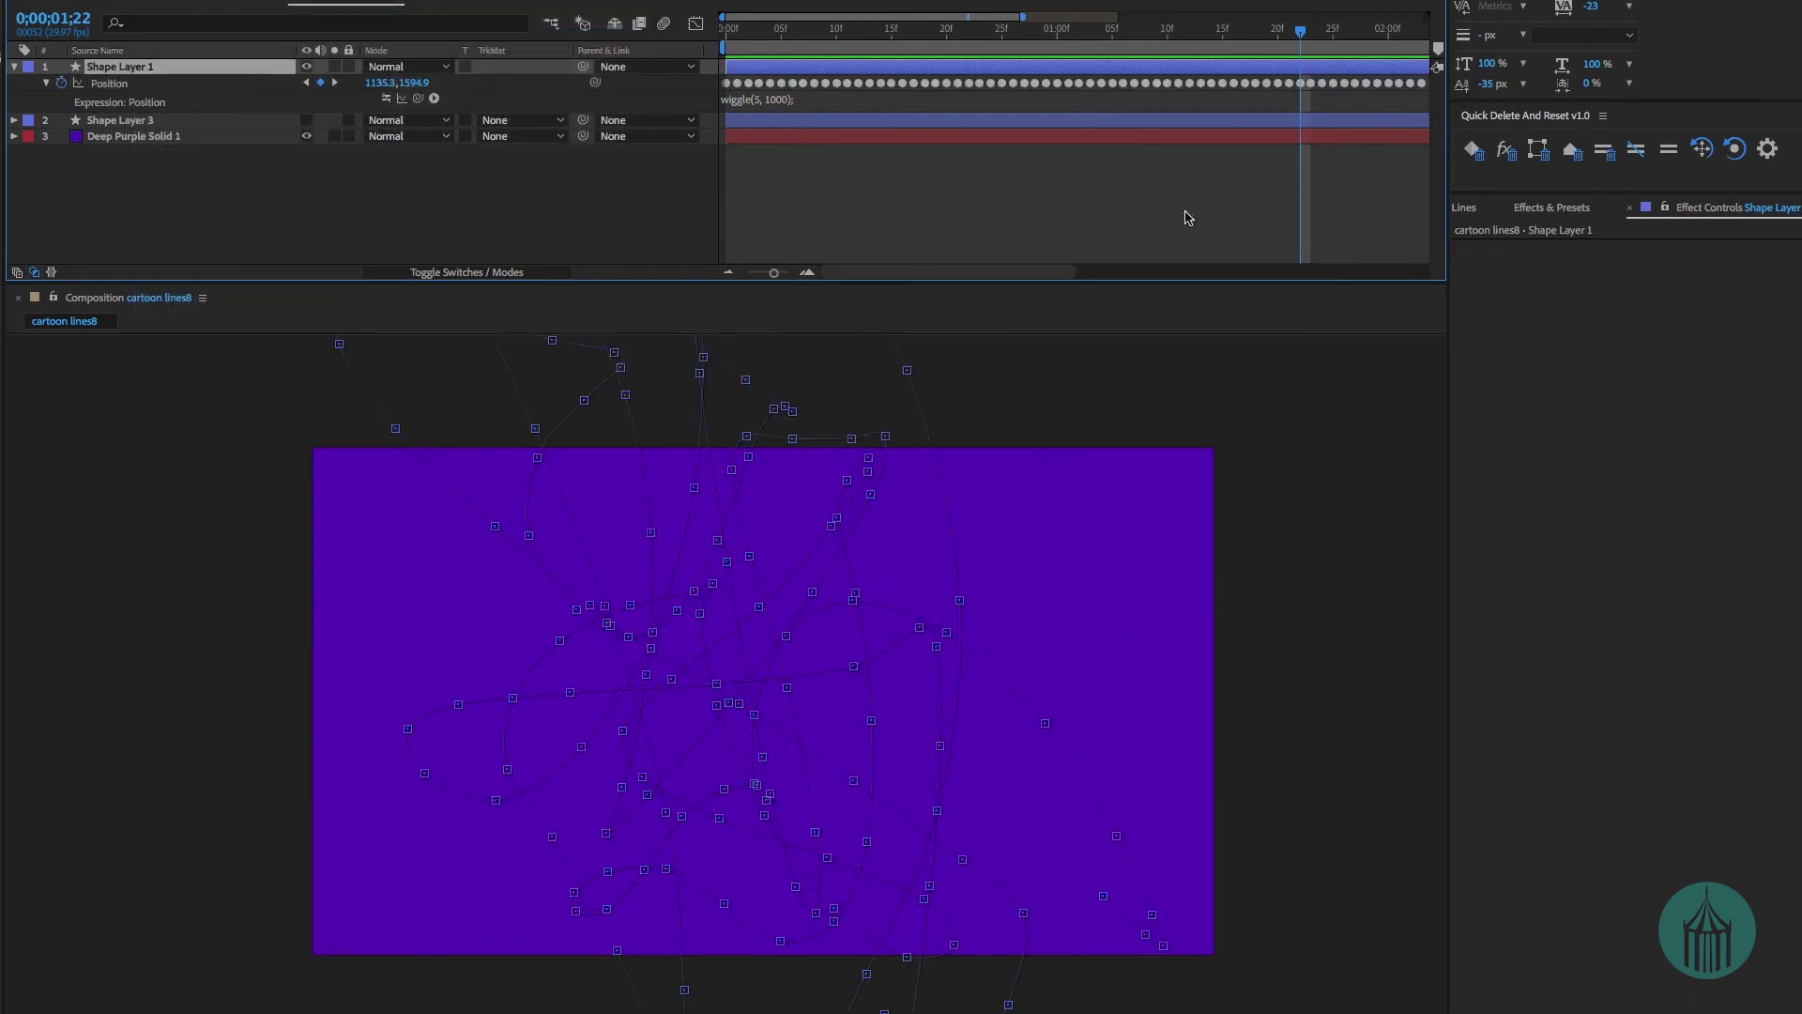
{"action": "left_click", "coordinate": [1462, 211]}
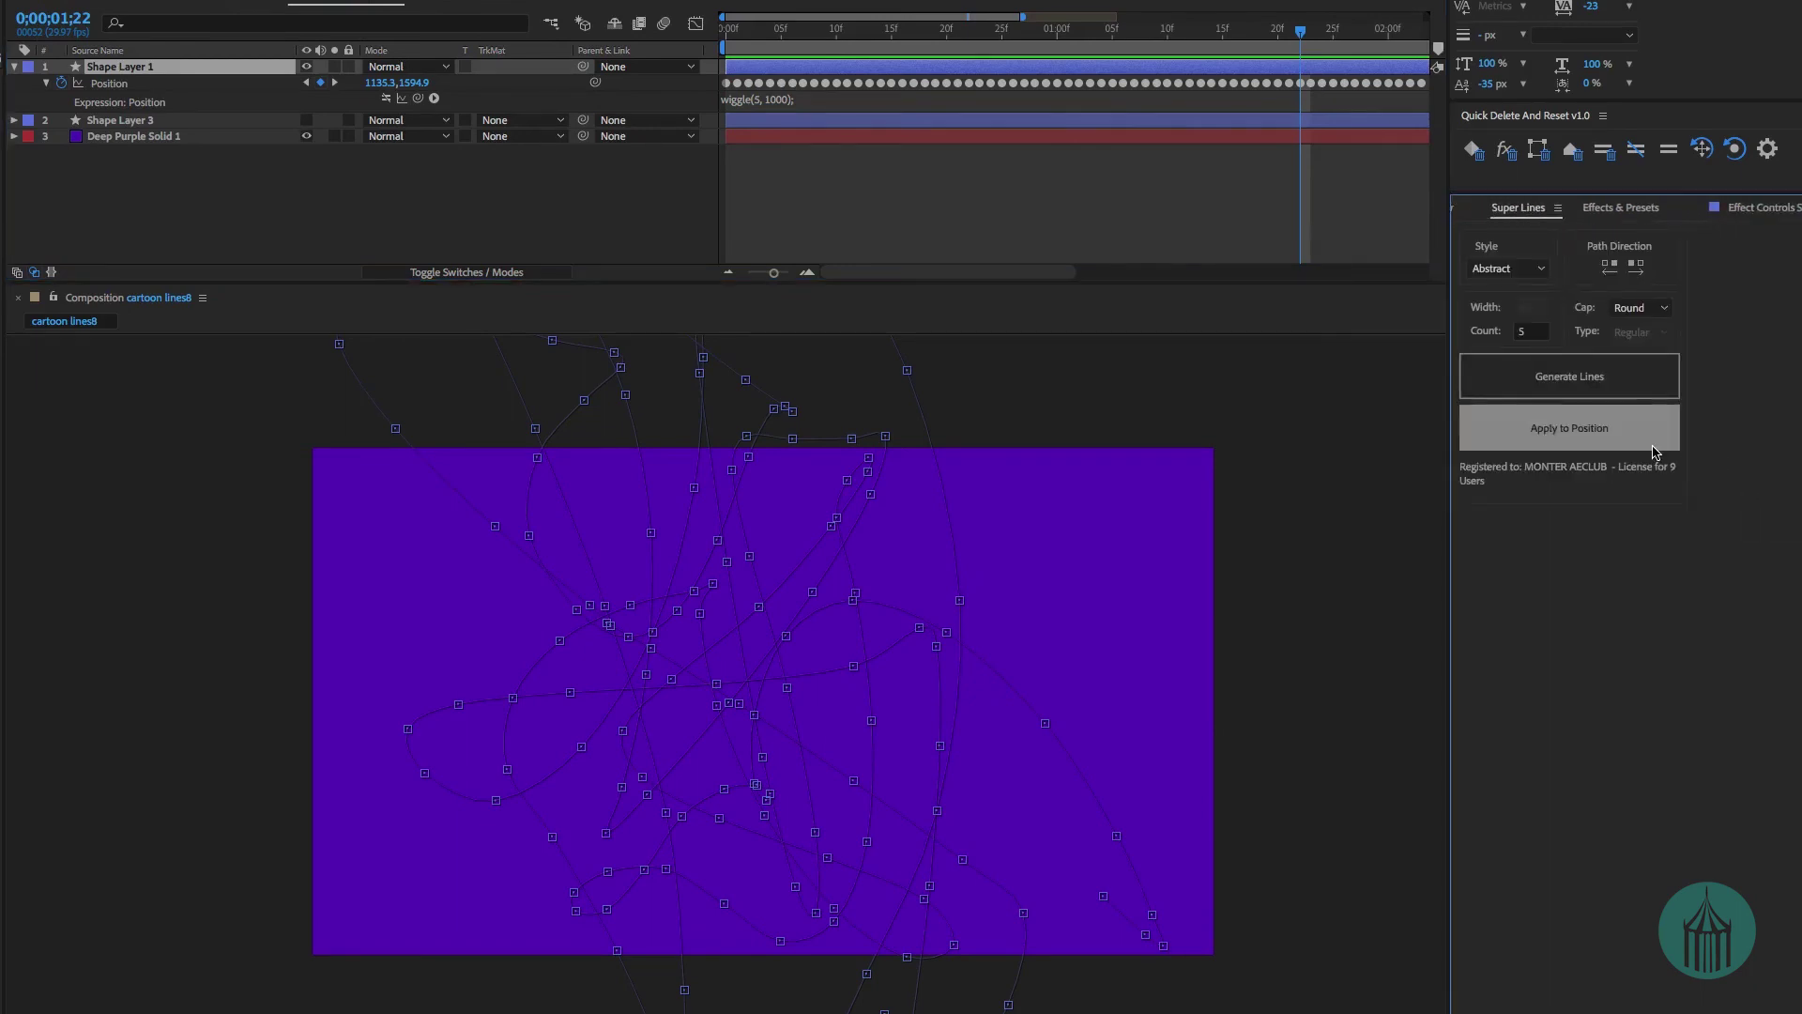
{"action": "left_click", "coordinate": [1624, 437]}
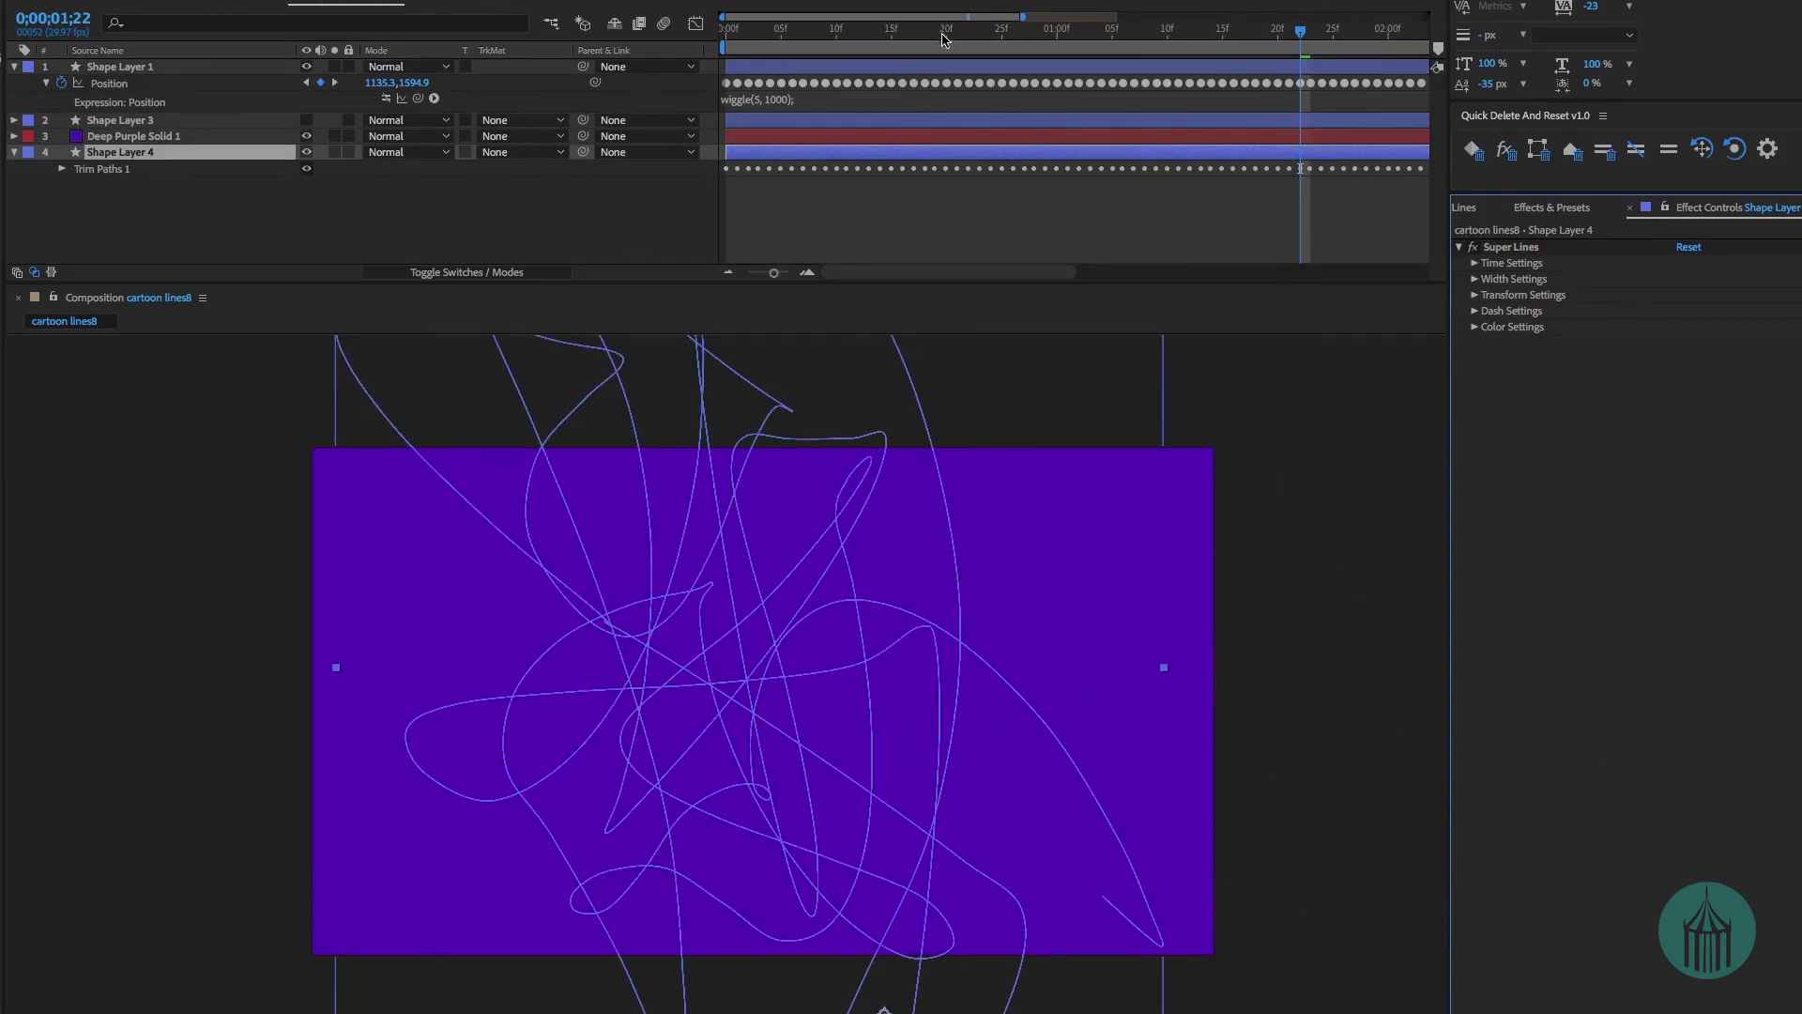
Move Shape Layer 4 above Deep Purple Solid 1, hide Shape Layer 1, and preview the lines.
{"action": "left_click_drag", "start_coordinate": [953, 37], "coordinate": [891, 28]}
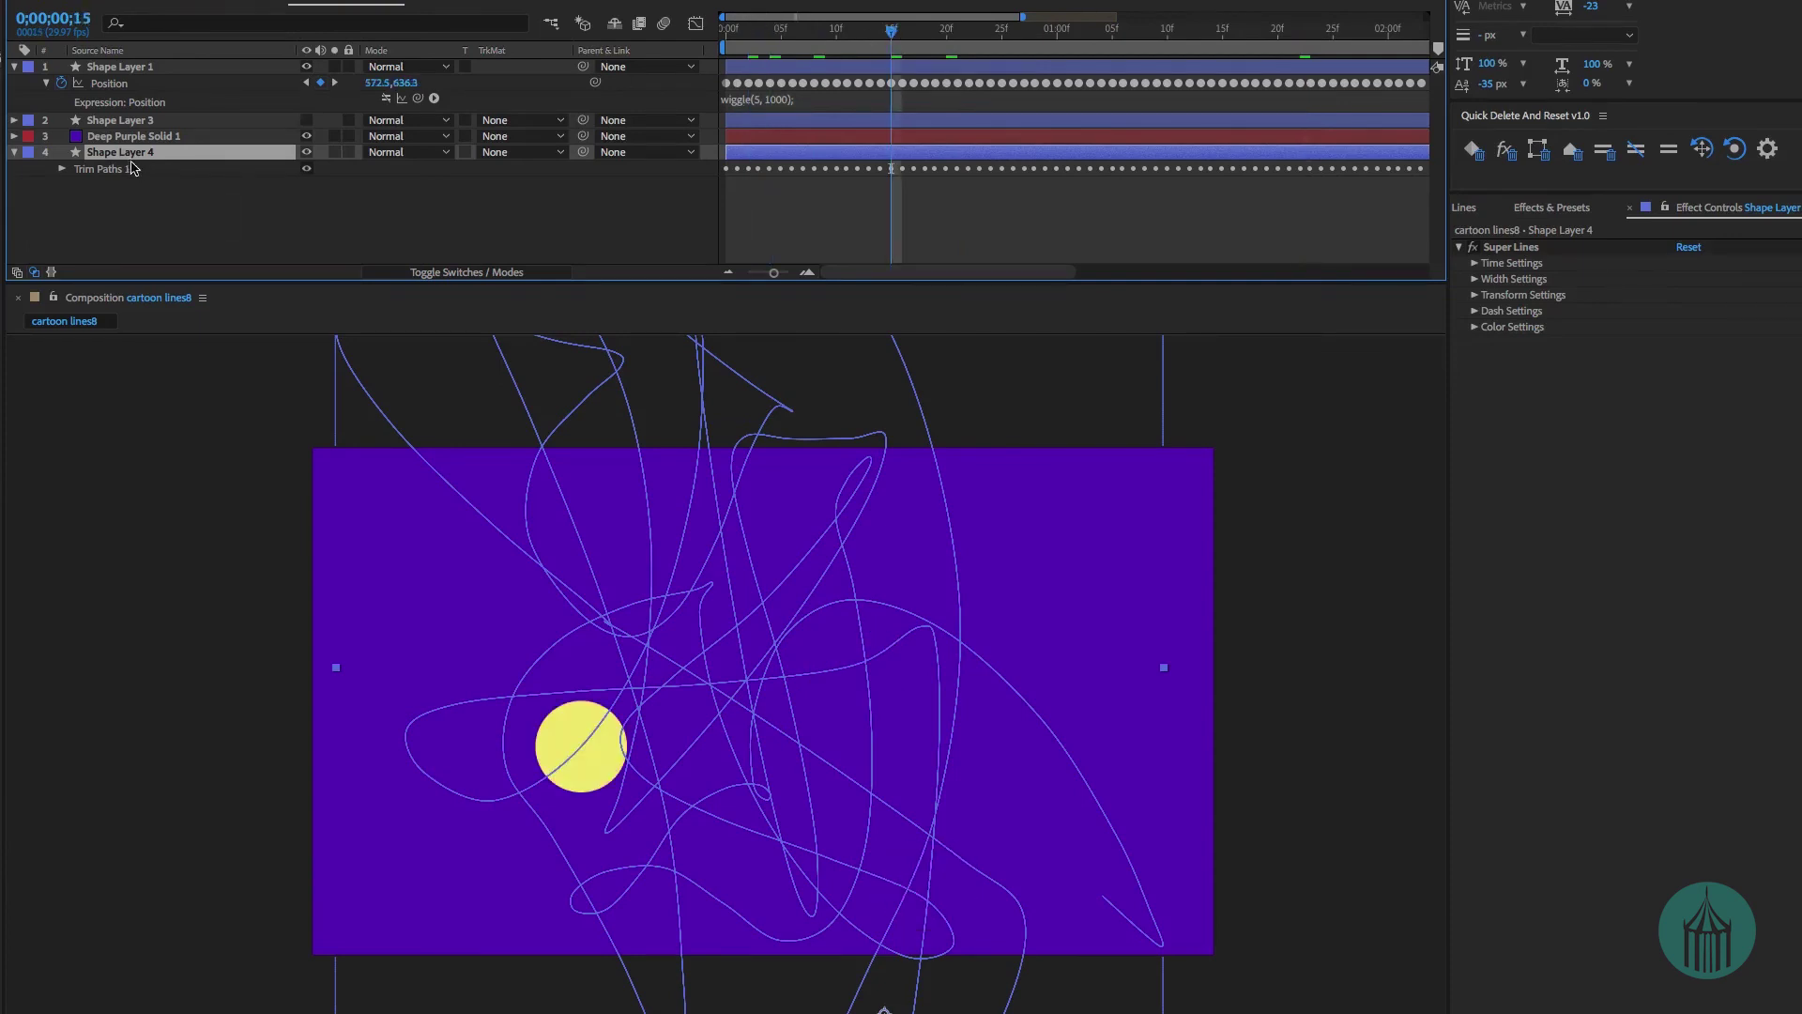
{"action": "left_click_drag", "start_coordinate": [126, 155], "coordinate": [141, 131]}
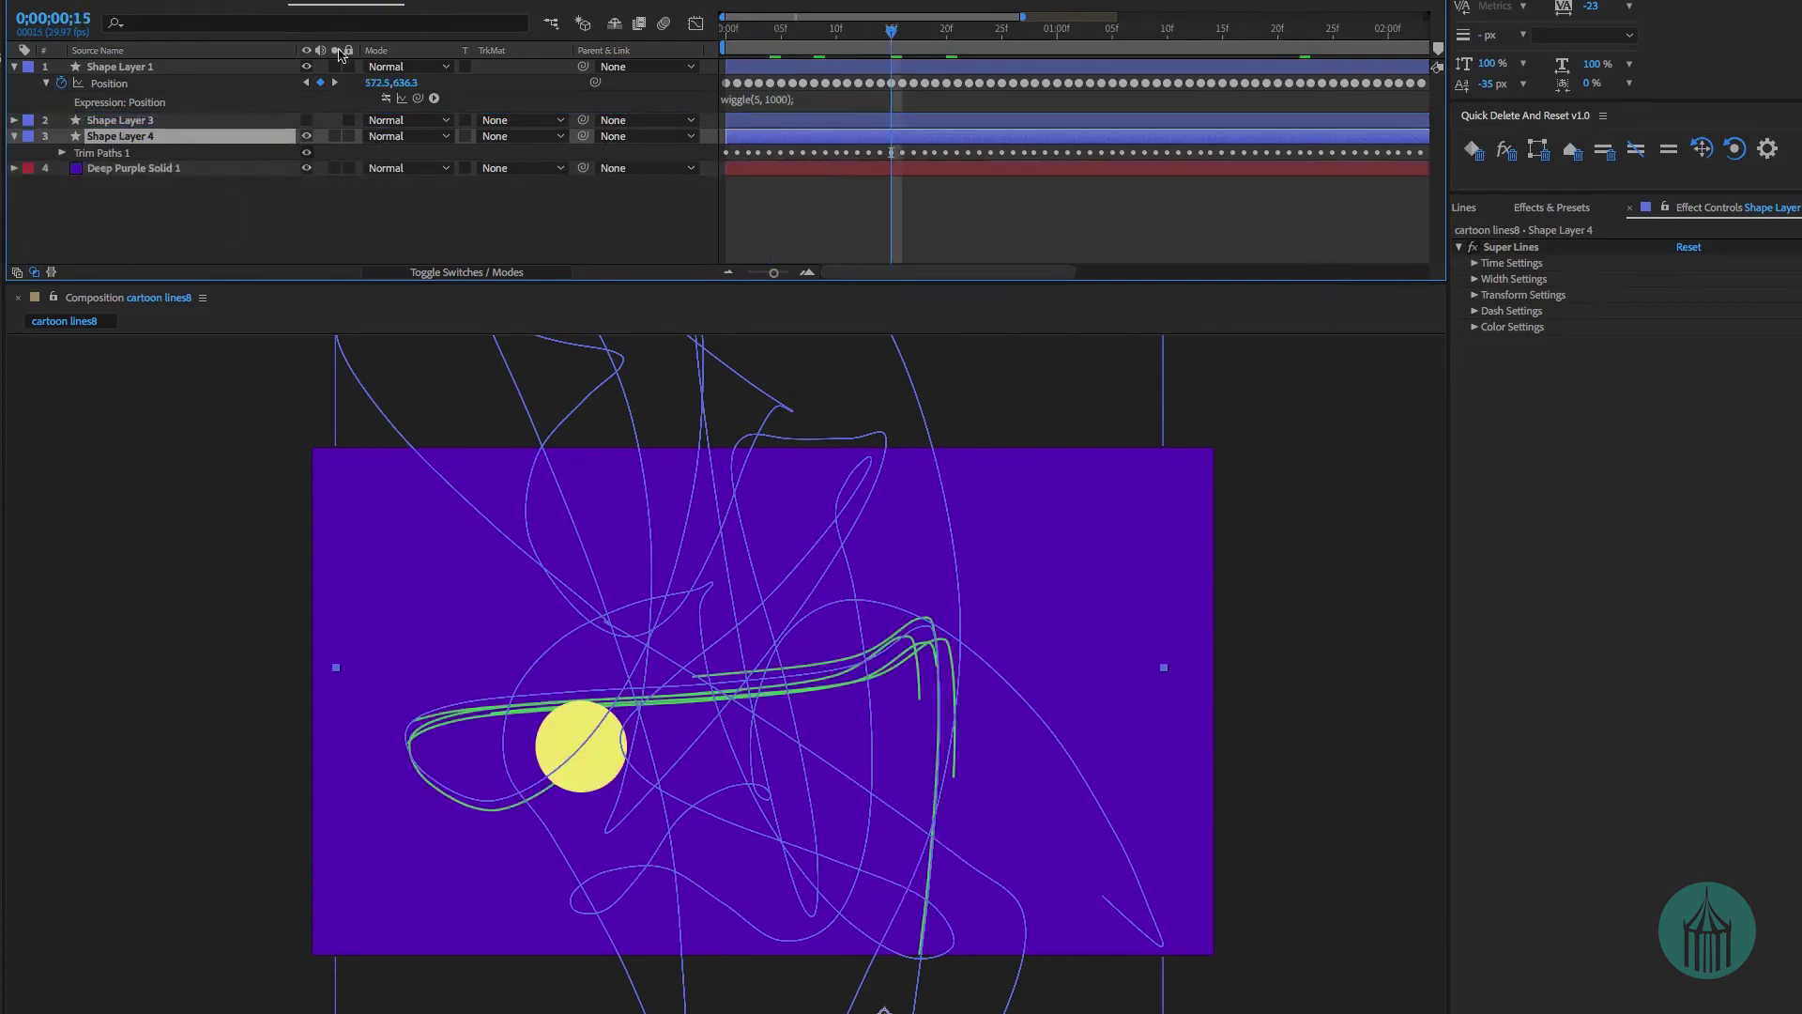
{"action": "left_click", "coordinate": [306, 67]}
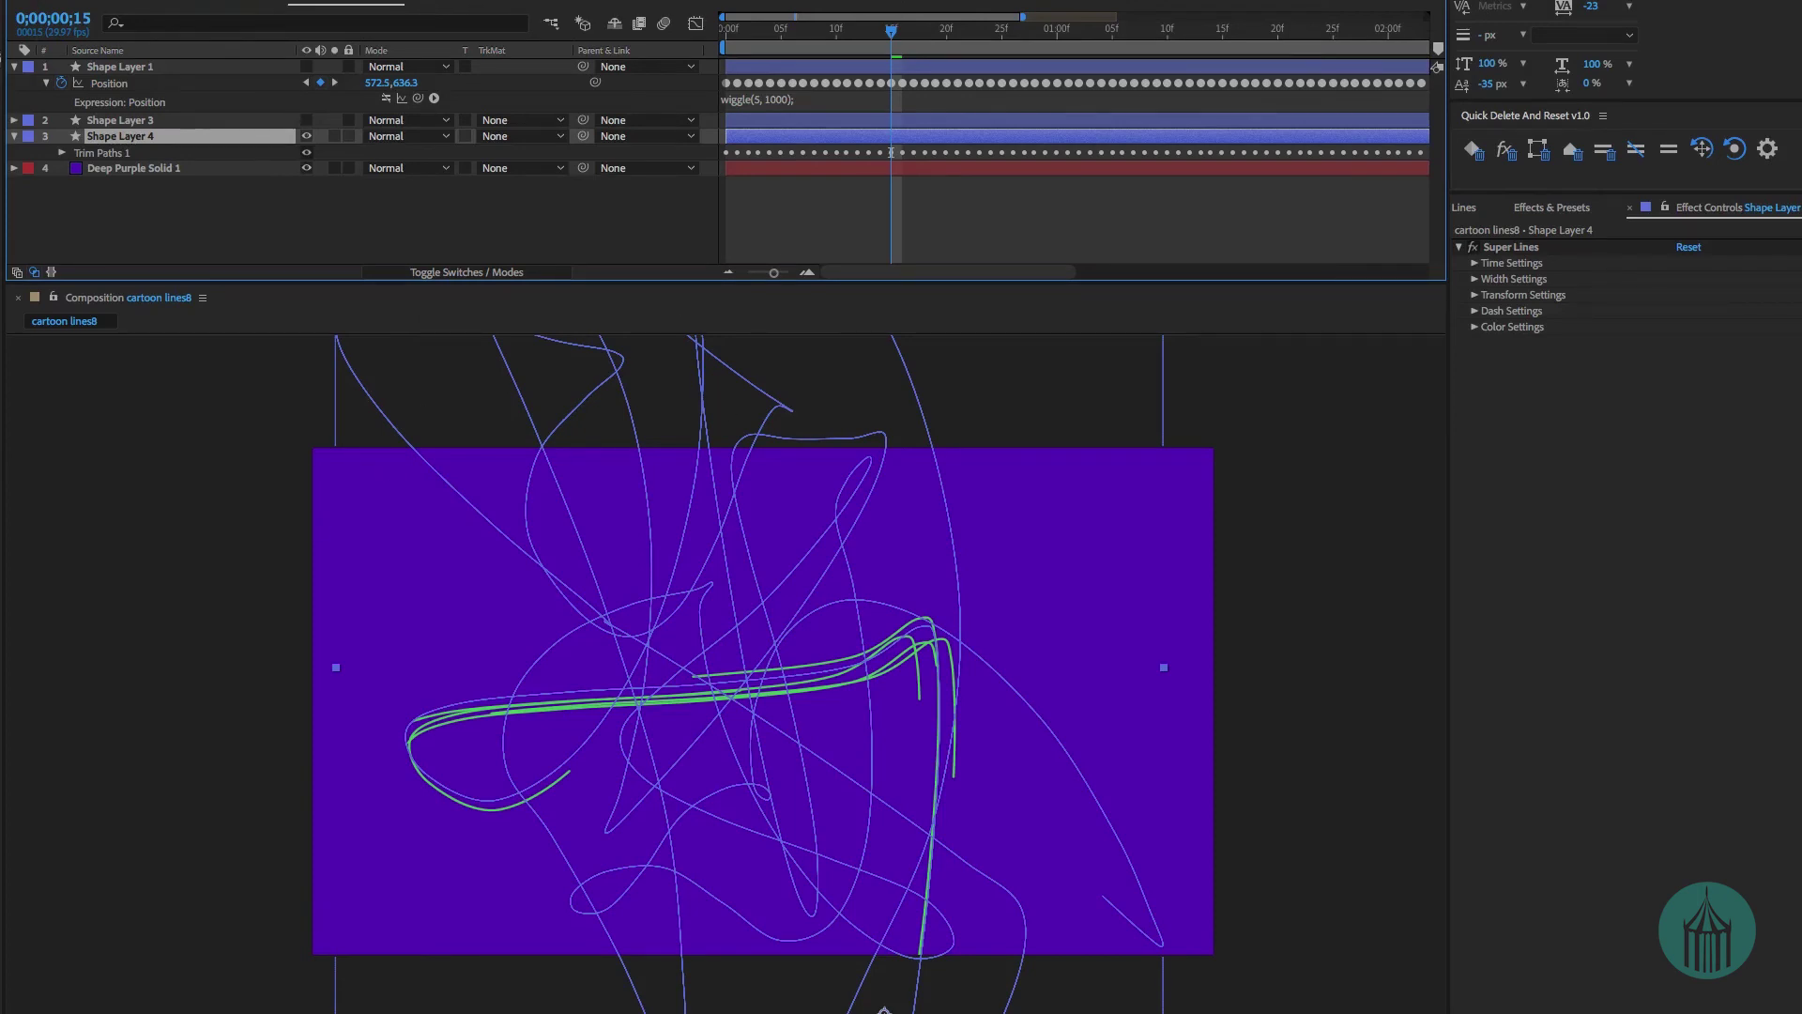
{"action": "key", "text": "space"}
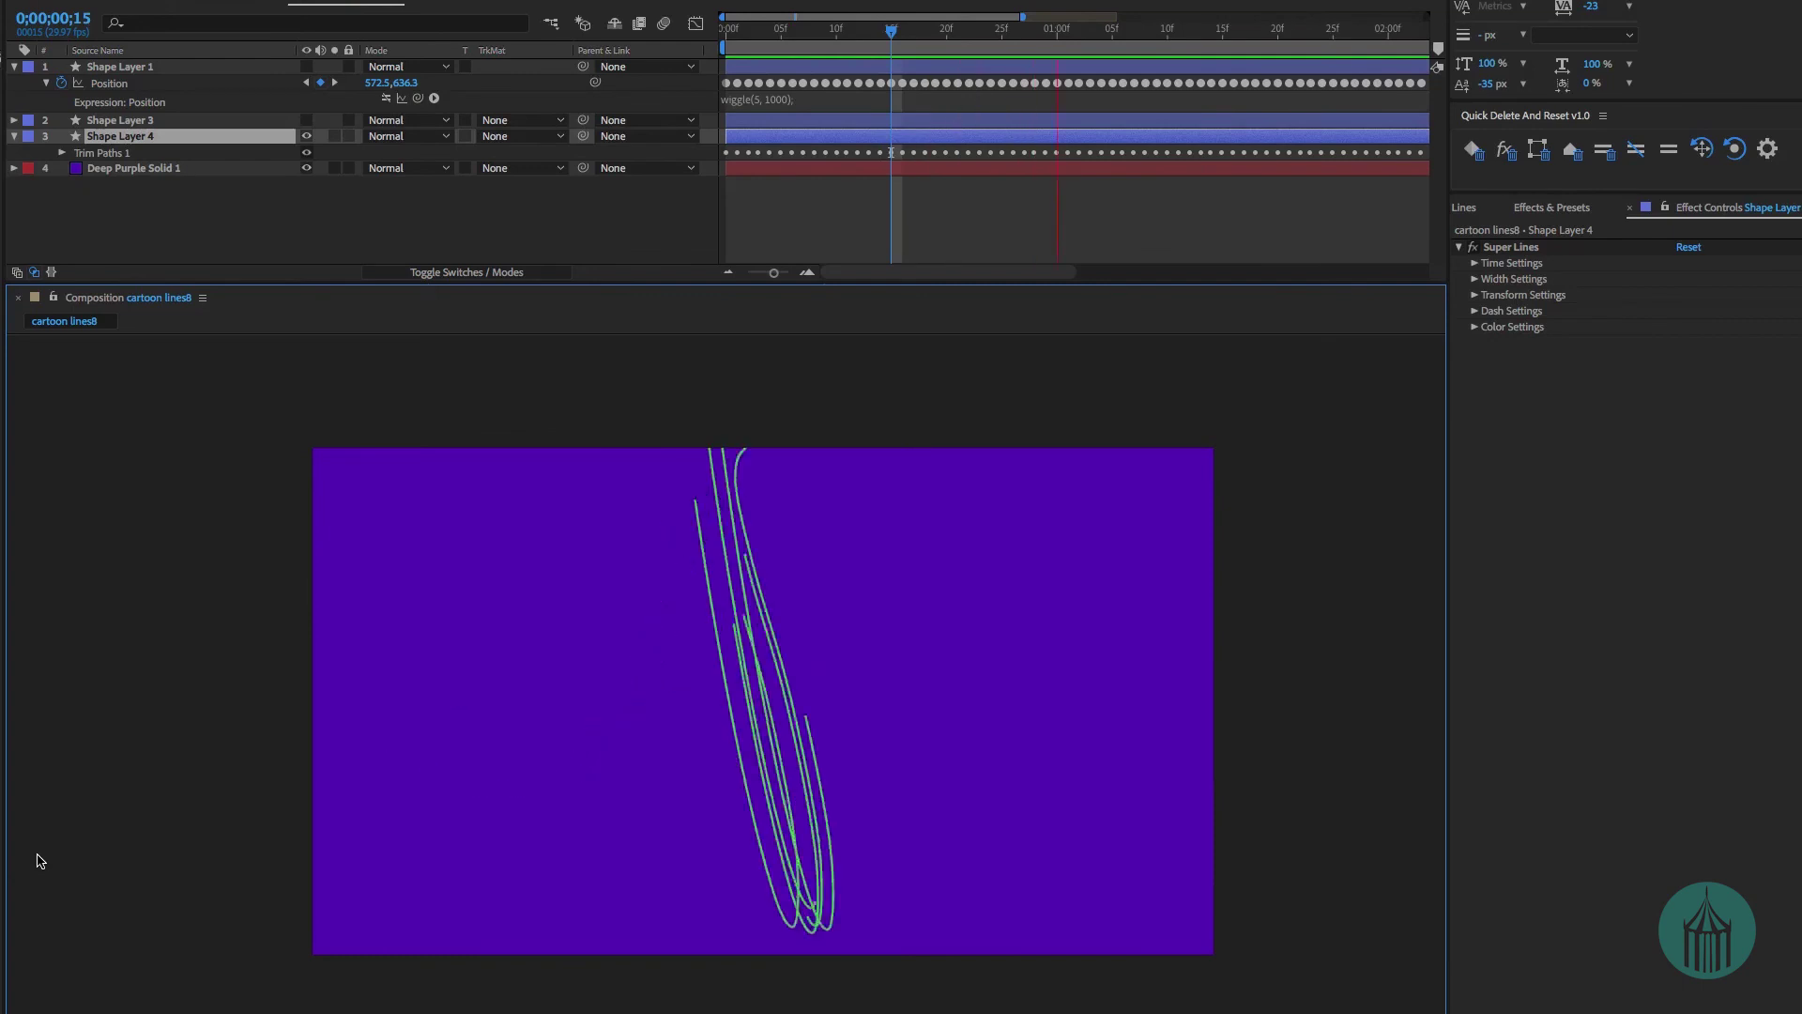
{"action": "key", "text": "space"}
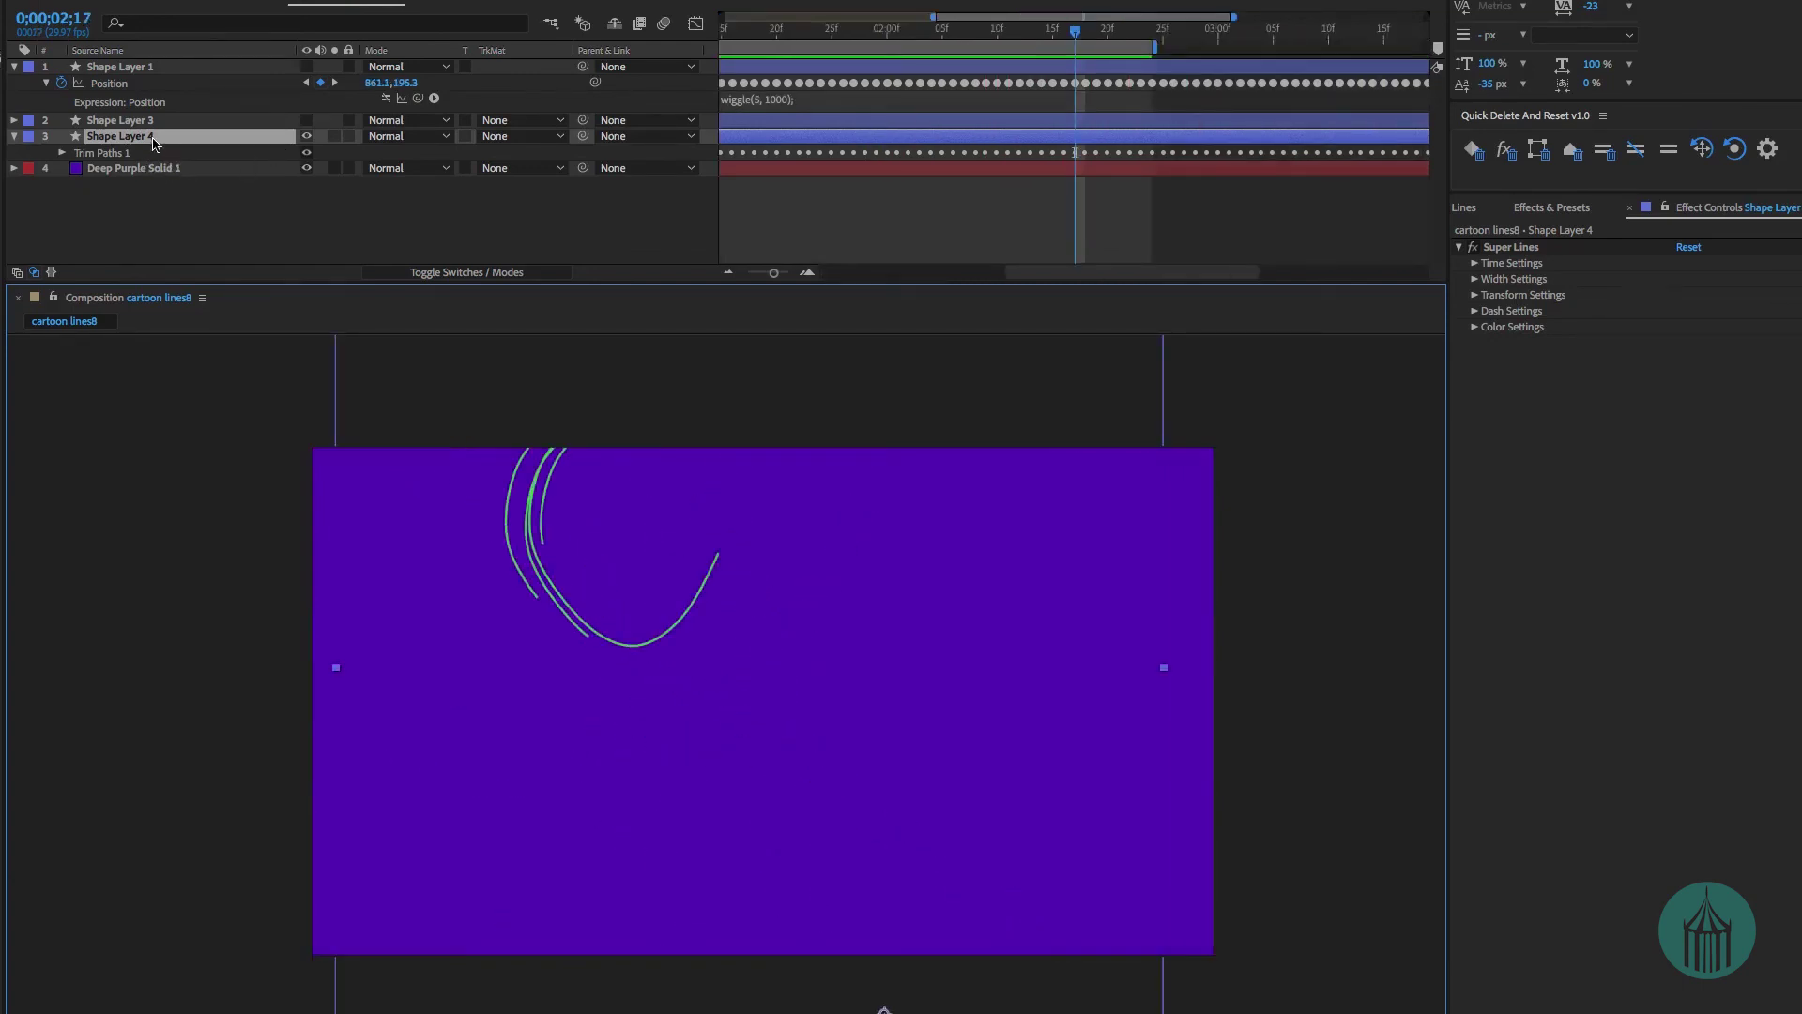
Copy Shape Layer 3's Turbulent Displace effect onto Shape Layer 4 and preview the distorted lines.
{"action": "left_click", "coordinate": [255, 143]}
{"action": "left_click", "coordinate": [145, 123]}
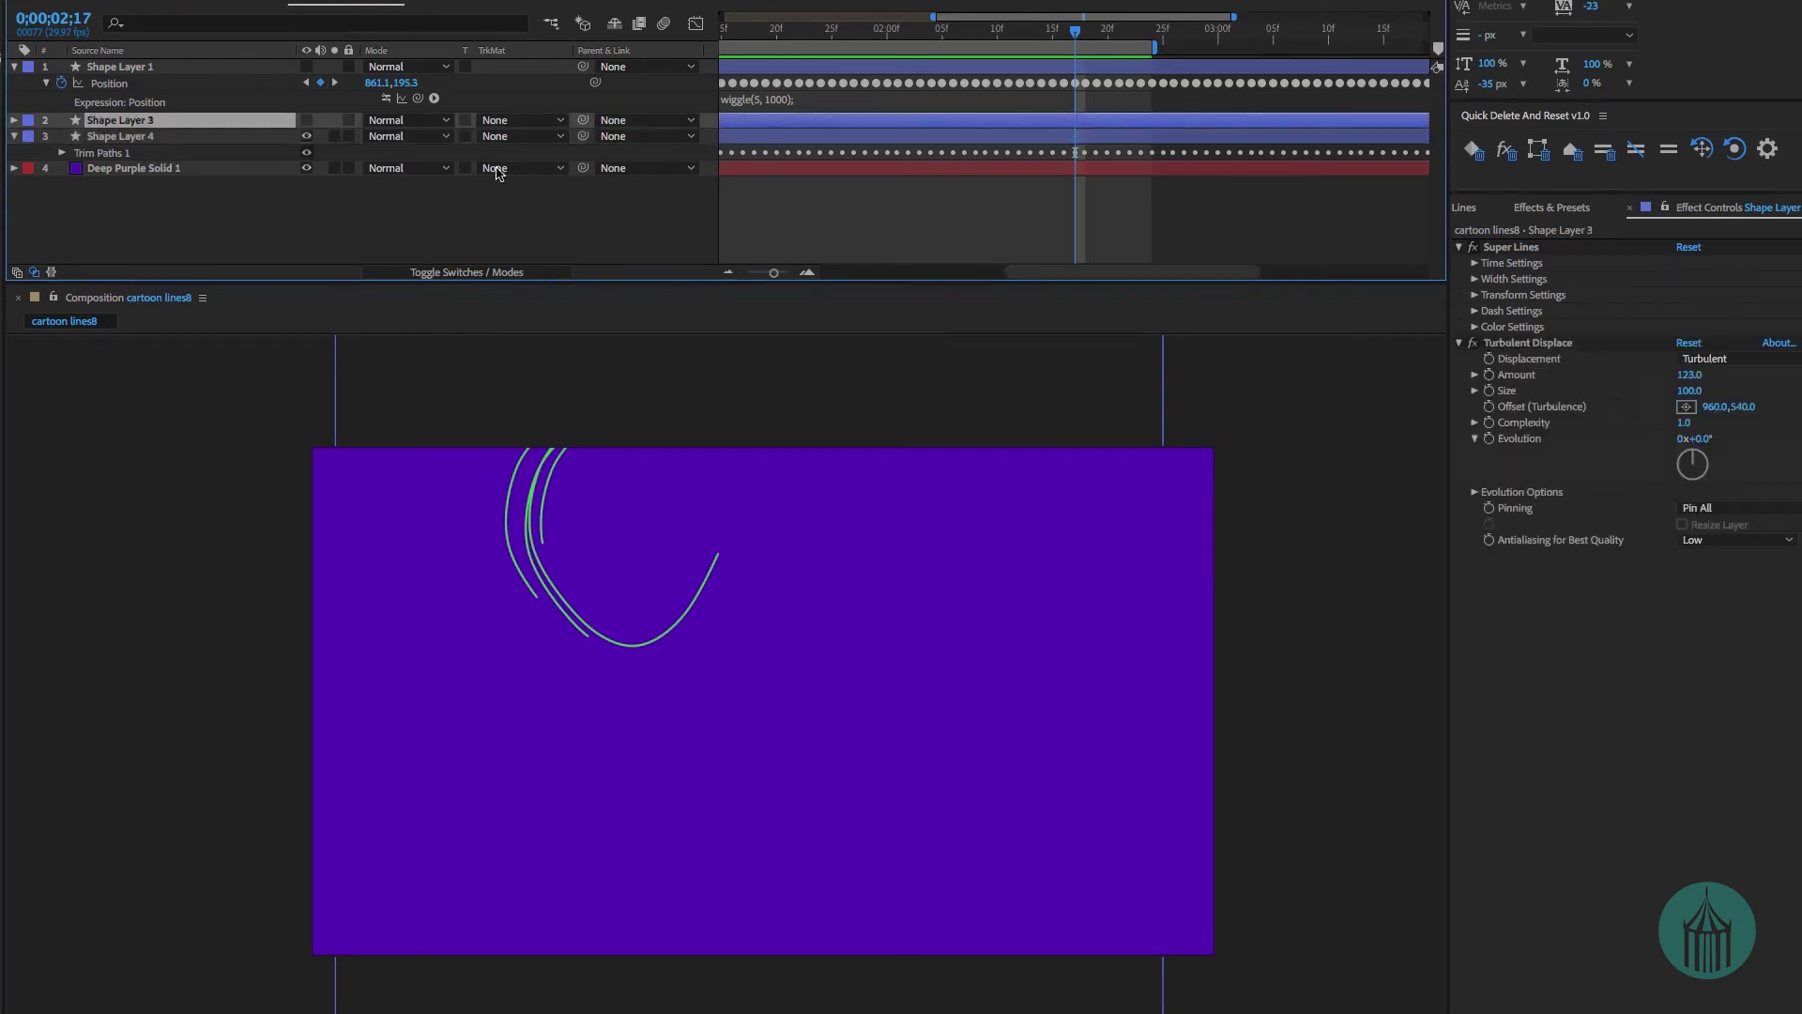
{"action": "left_click", "coordinate": [1521, 248]}
{"action": "left_click", "coordinate": [1525, 344], "text": "ctrl"}
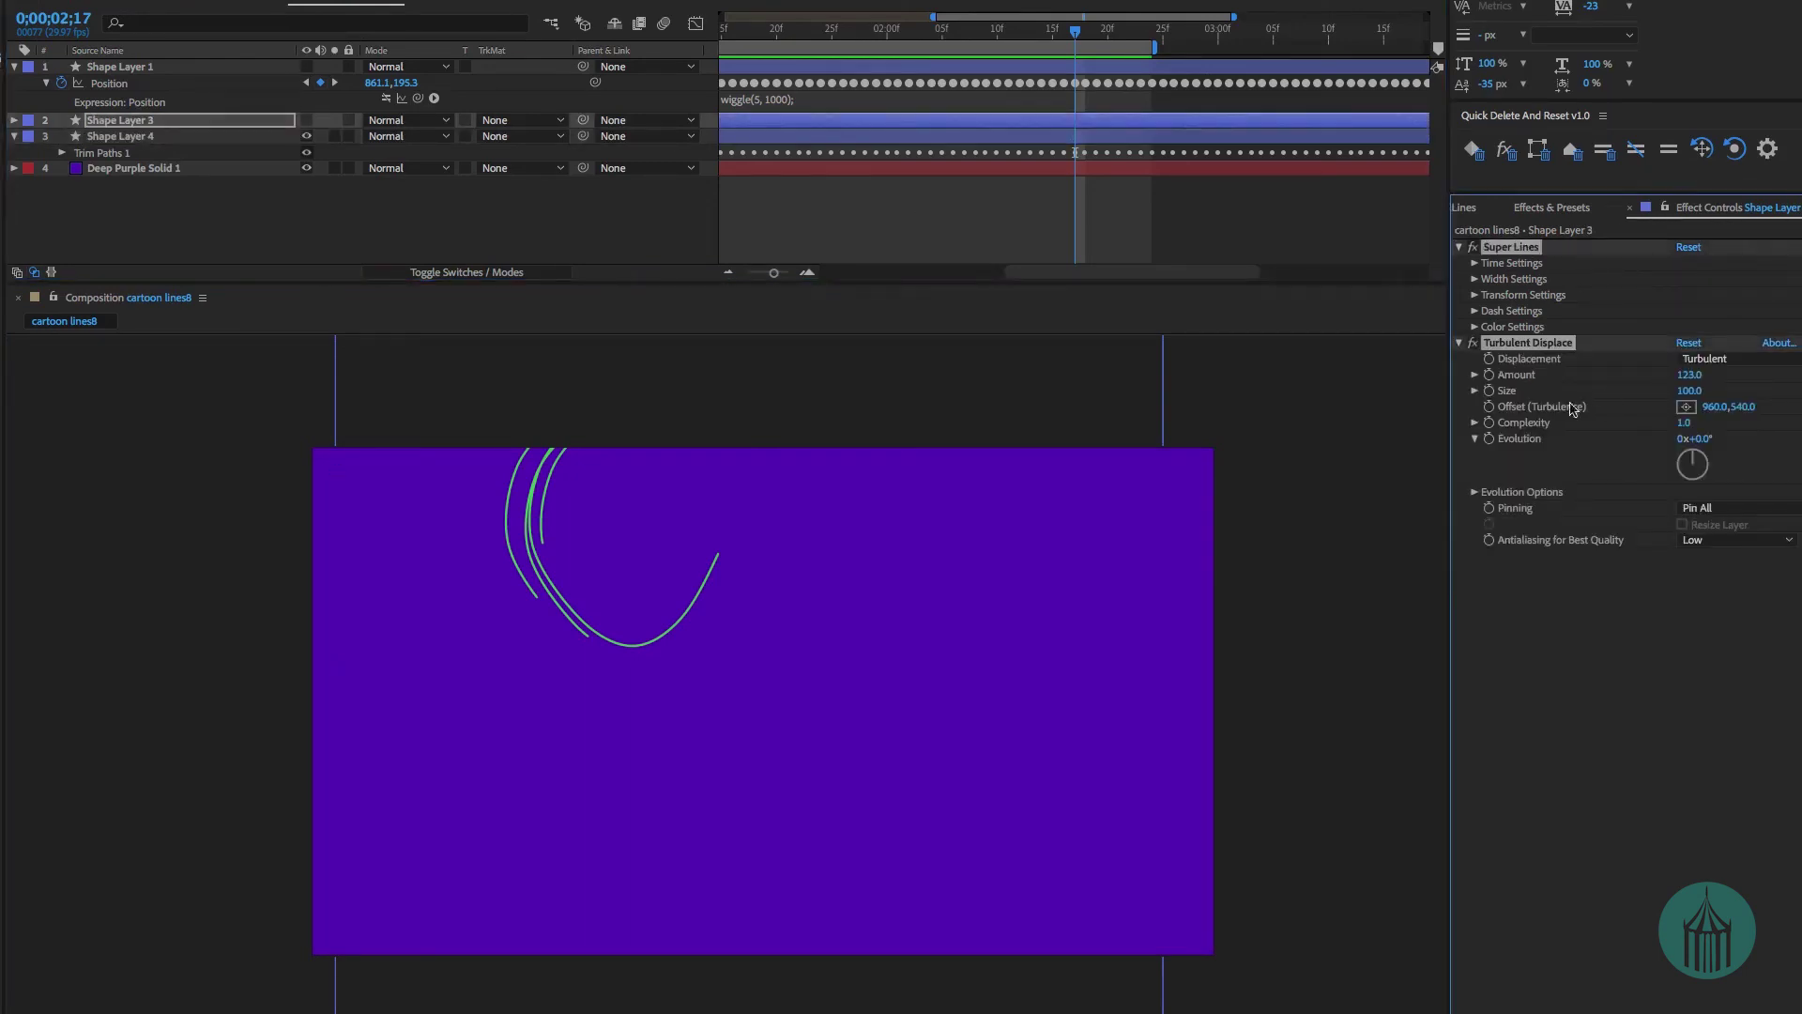
{"action": "left_click", "coordinate": [137, 136]}
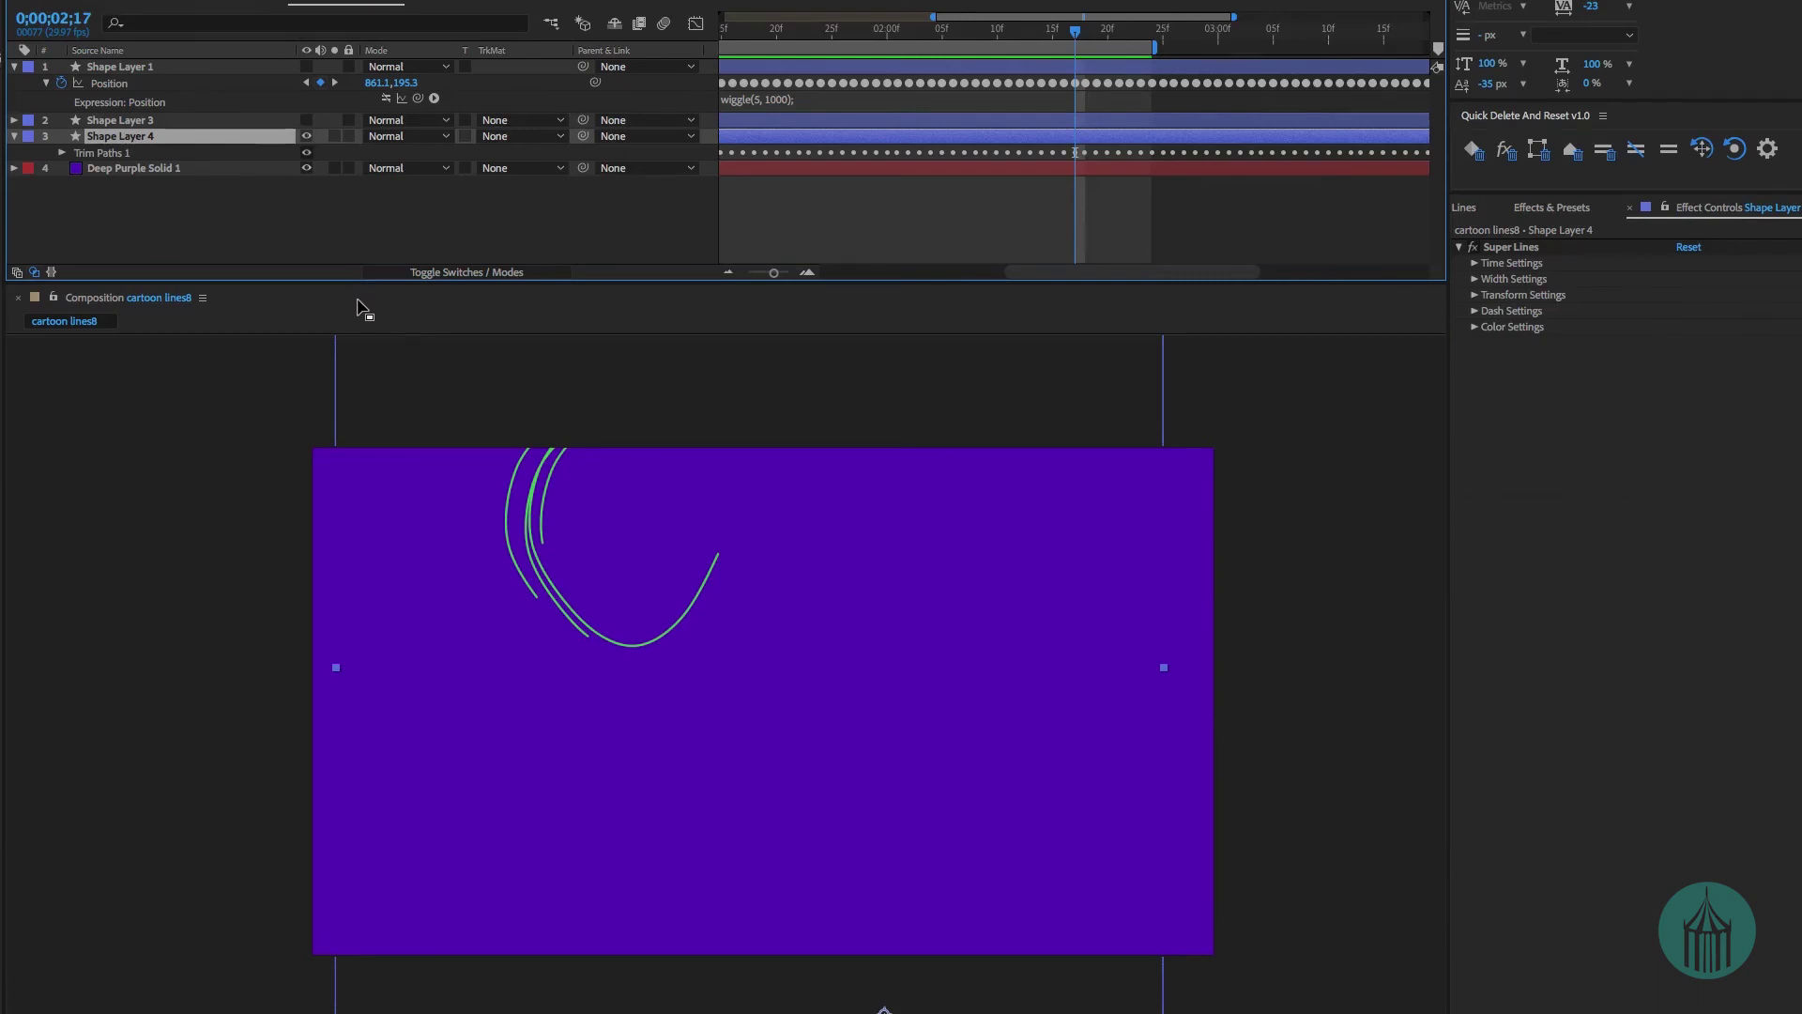
{"action": "left_click", "coordinate": [1513, 248]}
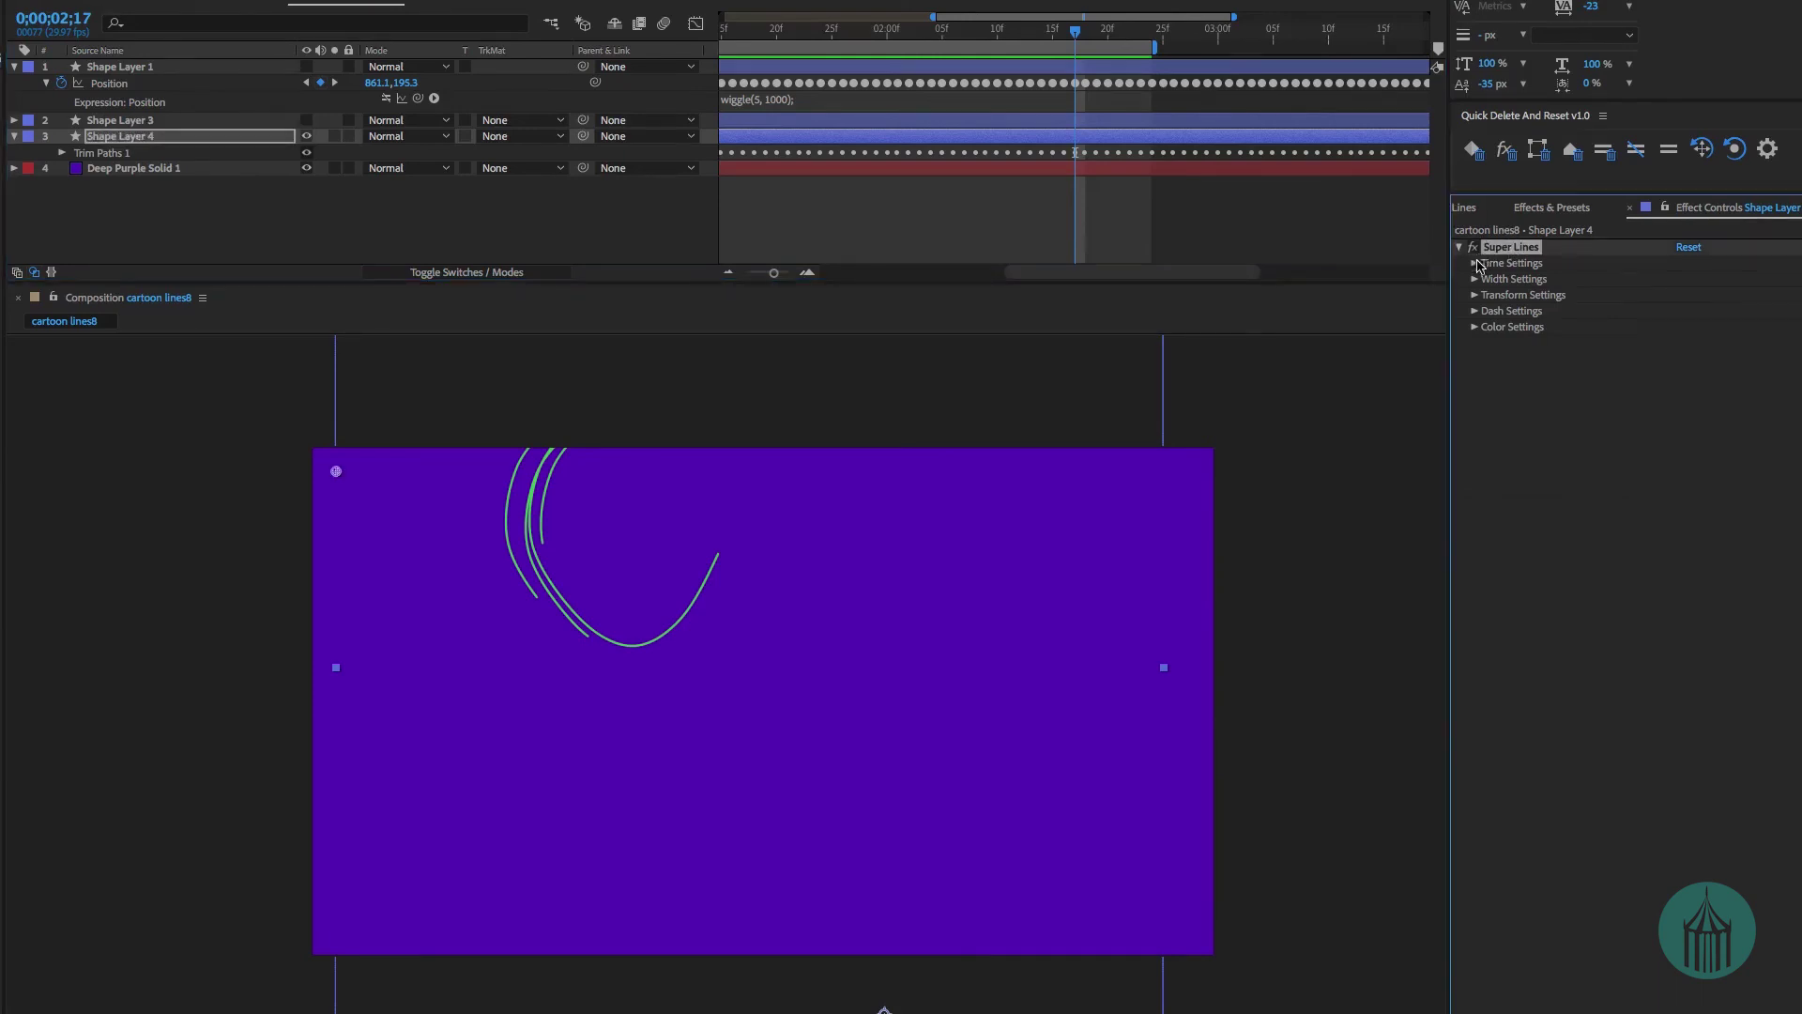
{"action": "key", "text": "ctrl+v"}
{"action": "key", "text": "space"}
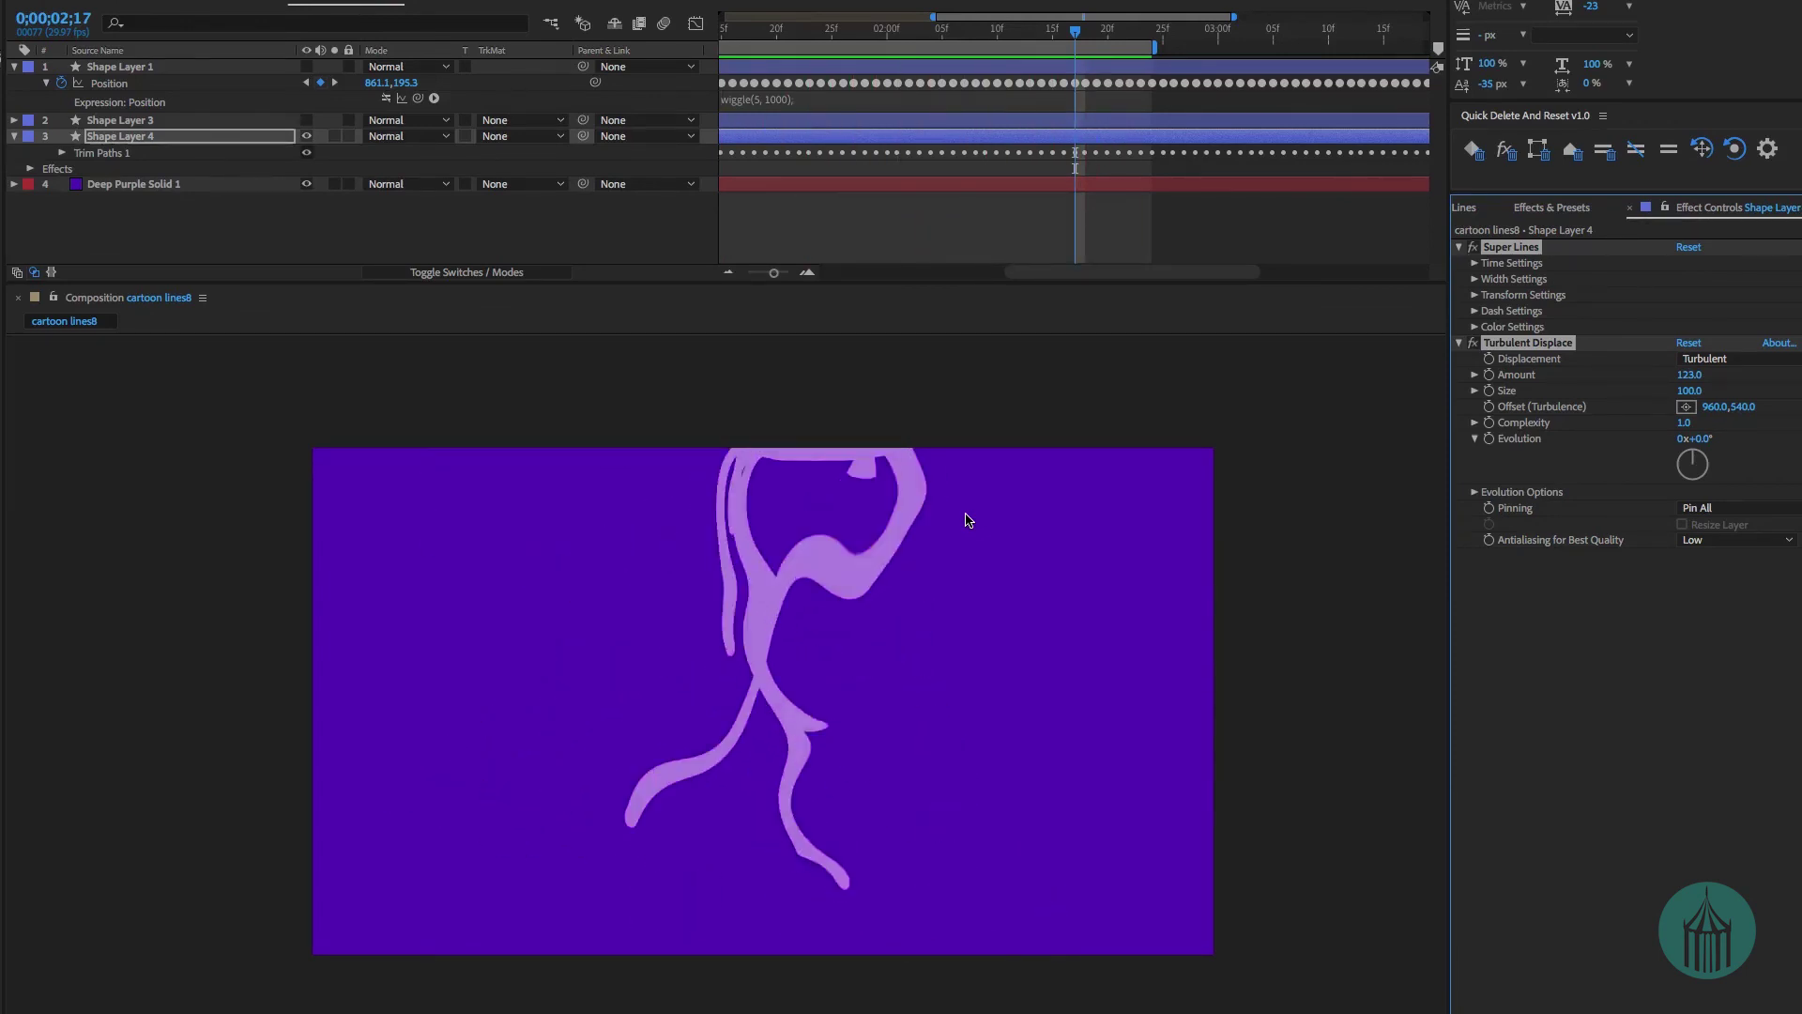
{"action": "key", "text": "space"}
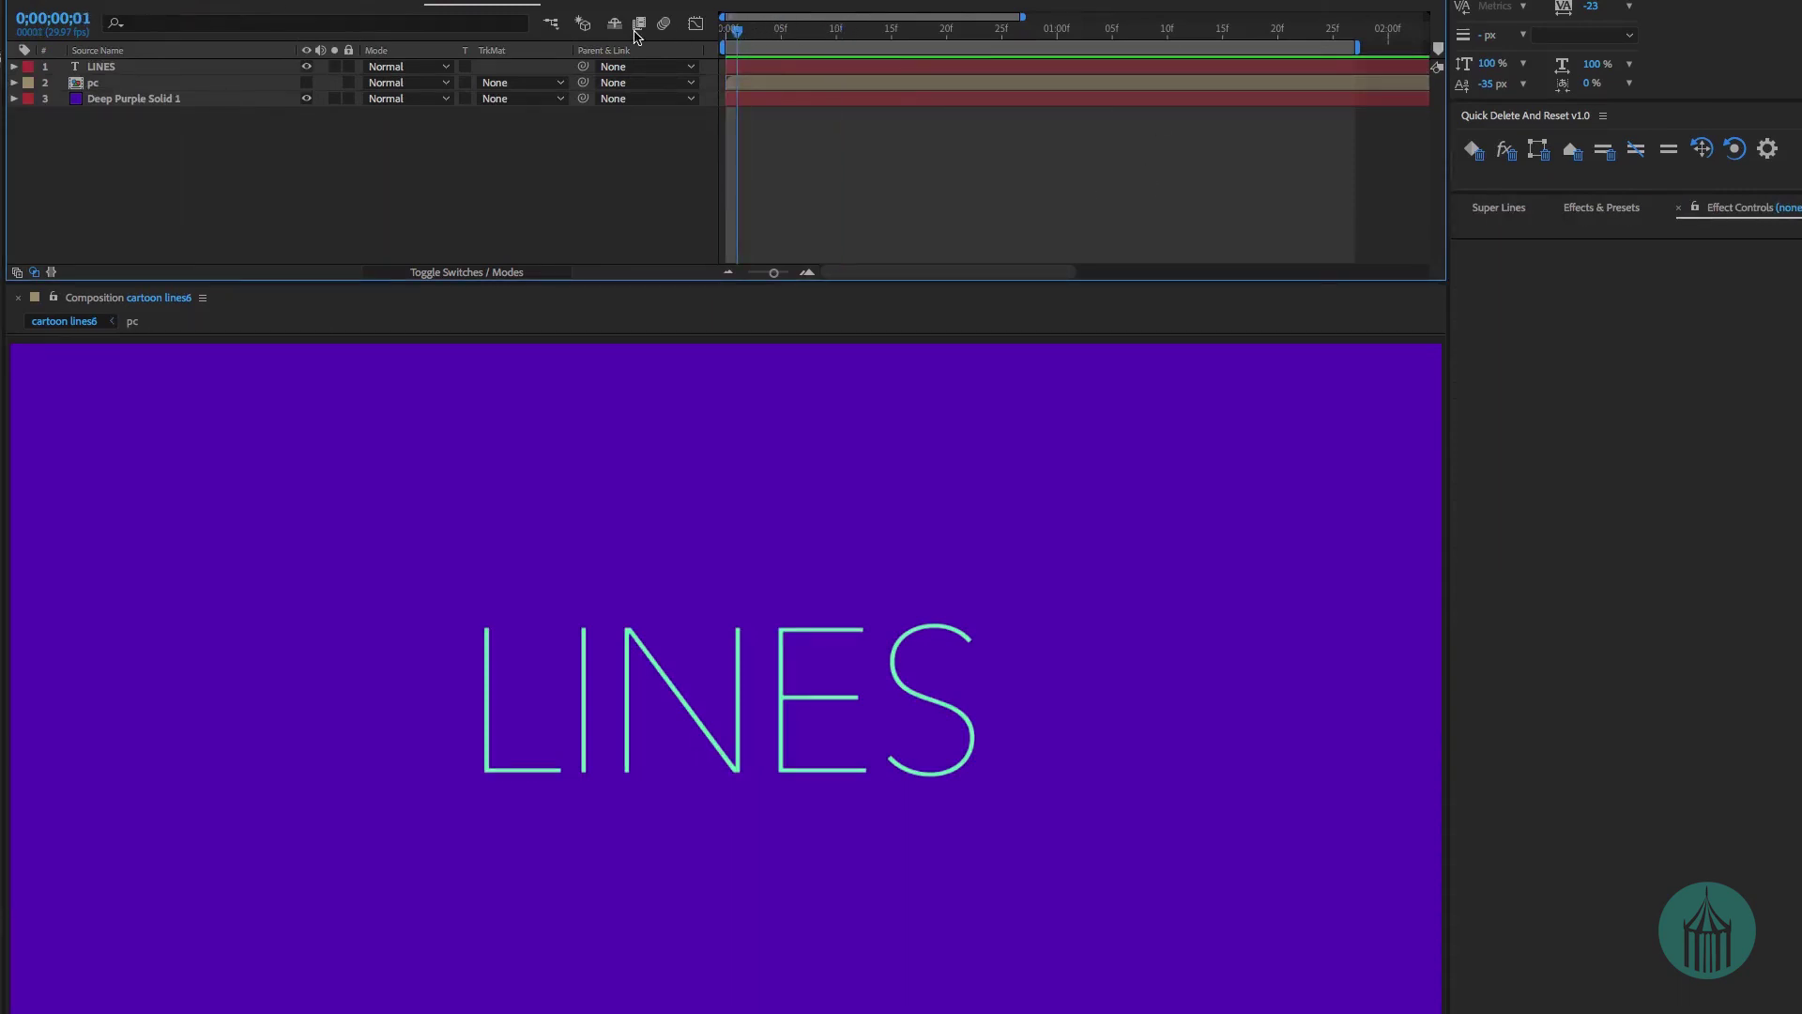
Split the LINES text into separate letter layers with TextExploder and hide the original text layer.
{"action": "left_click", "coordinate": [174, 67]}
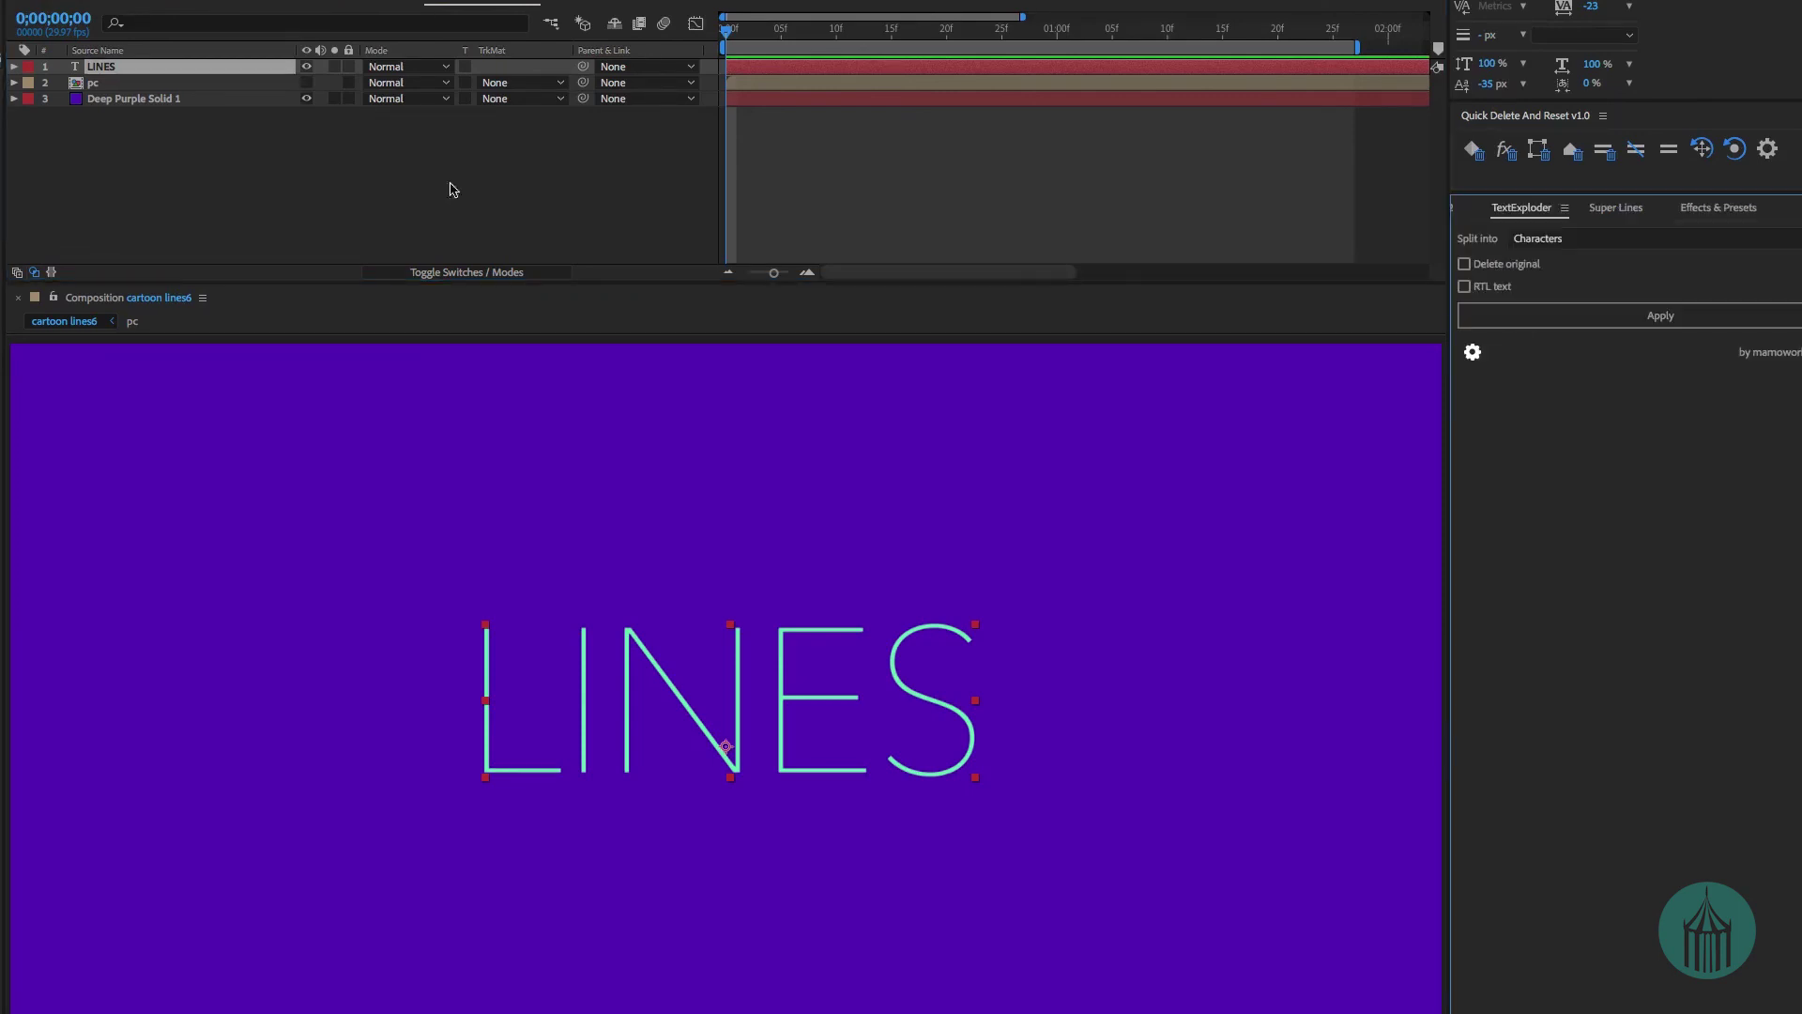
{"action": "left_click", "coordinate": [157, 75]}
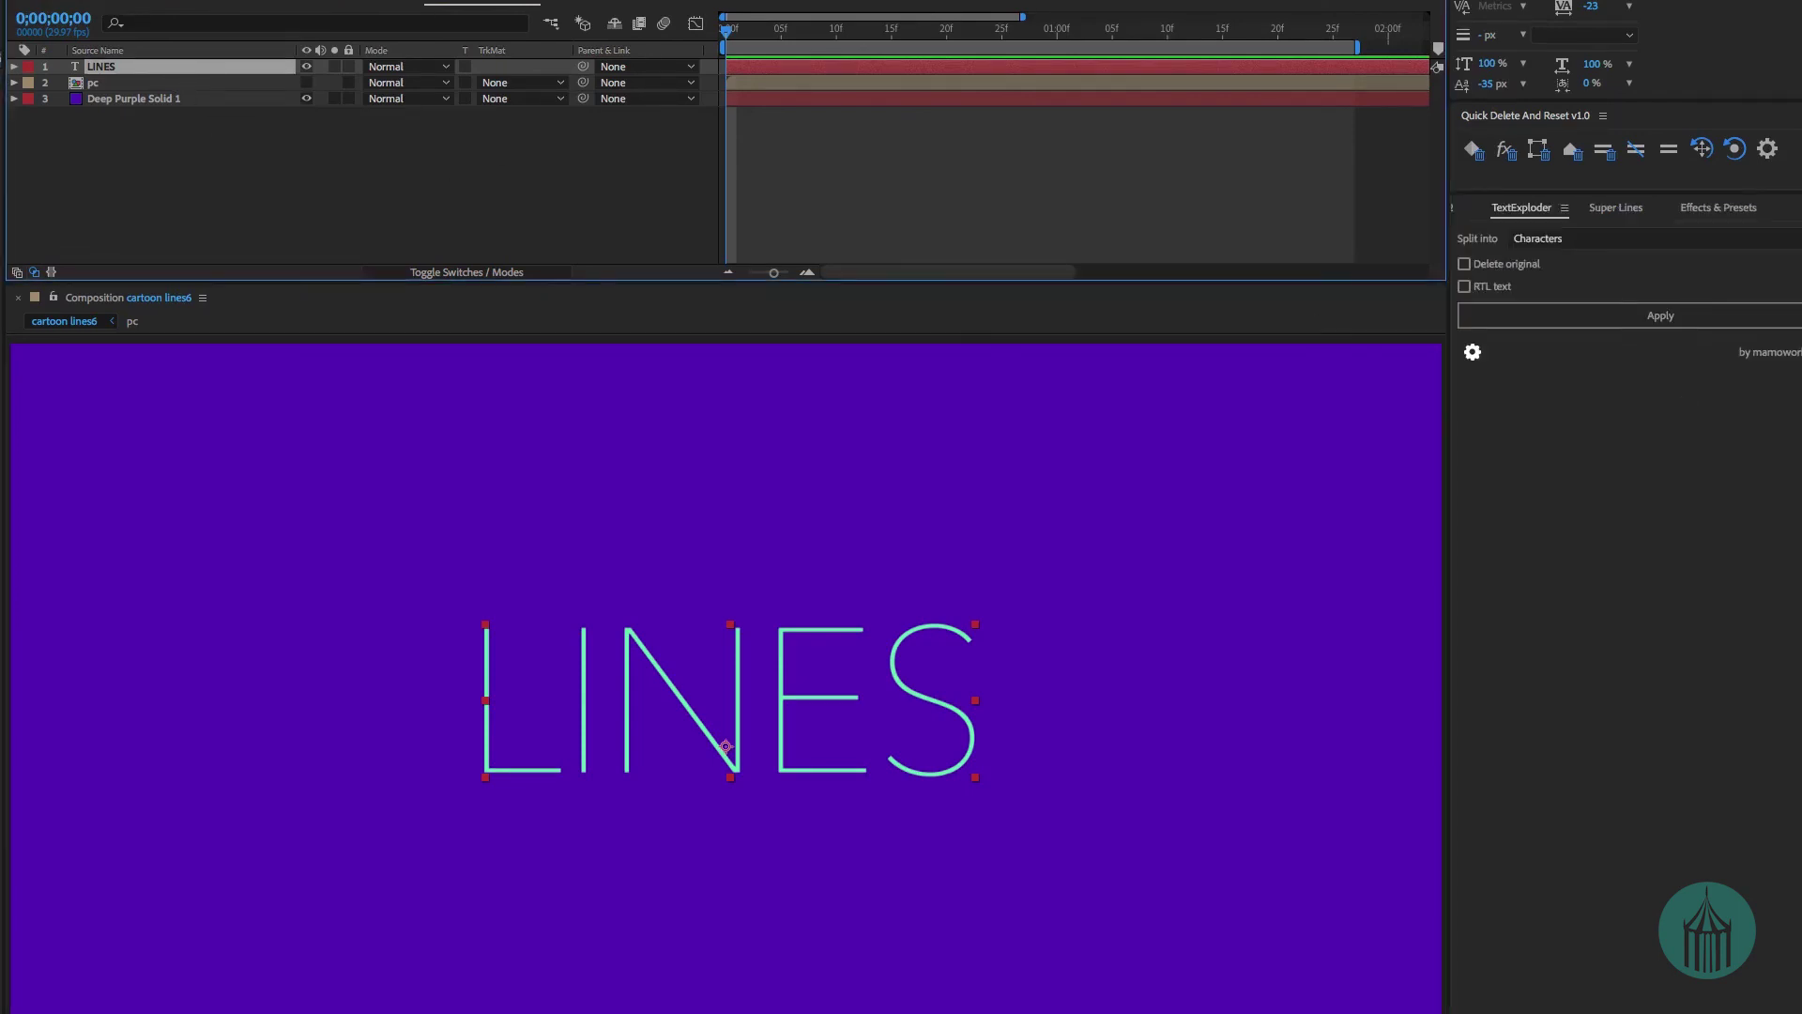
{"action": "left_click", "coordinate": [1700, 323]}
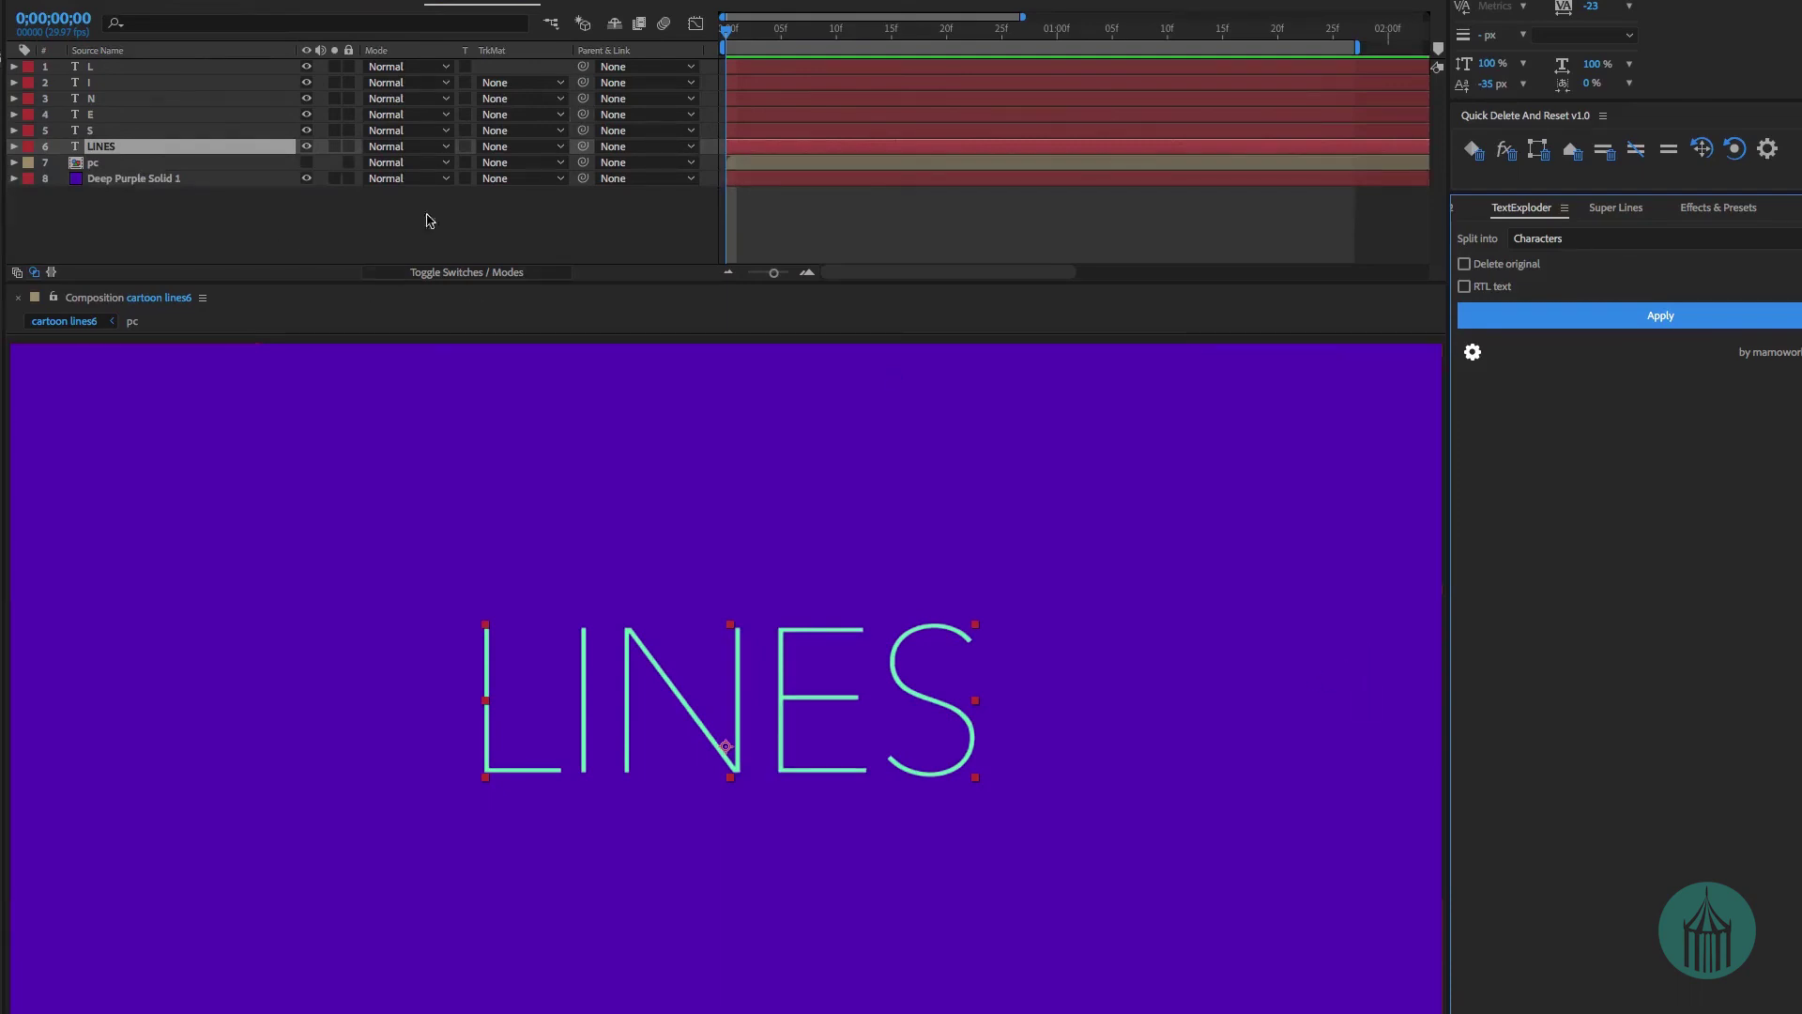
{"action": "left_click", "coordinate": [305, 147]}
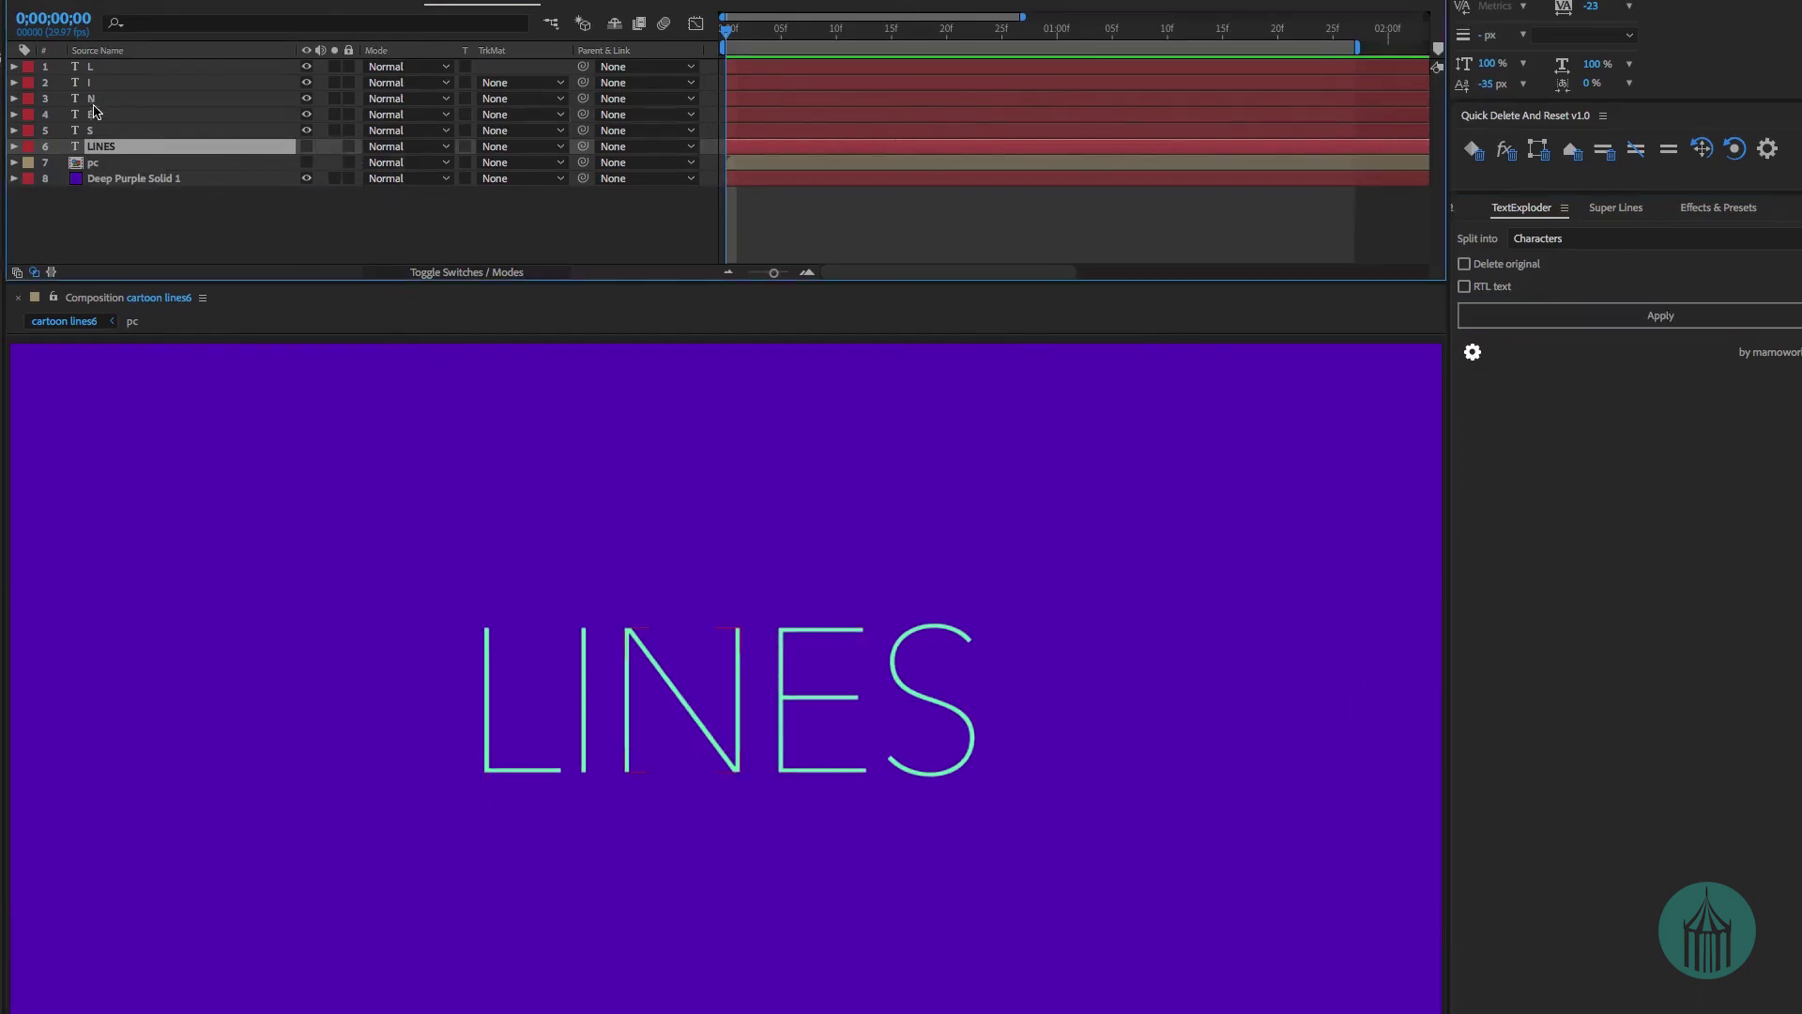
Create outline shapes from the S, L, I, N and E letters and stack the outlines on top.
{"action": "left_click", "coordinate": [110, 134]}
{"action": "right_click", "coordinate": [119, 131]}
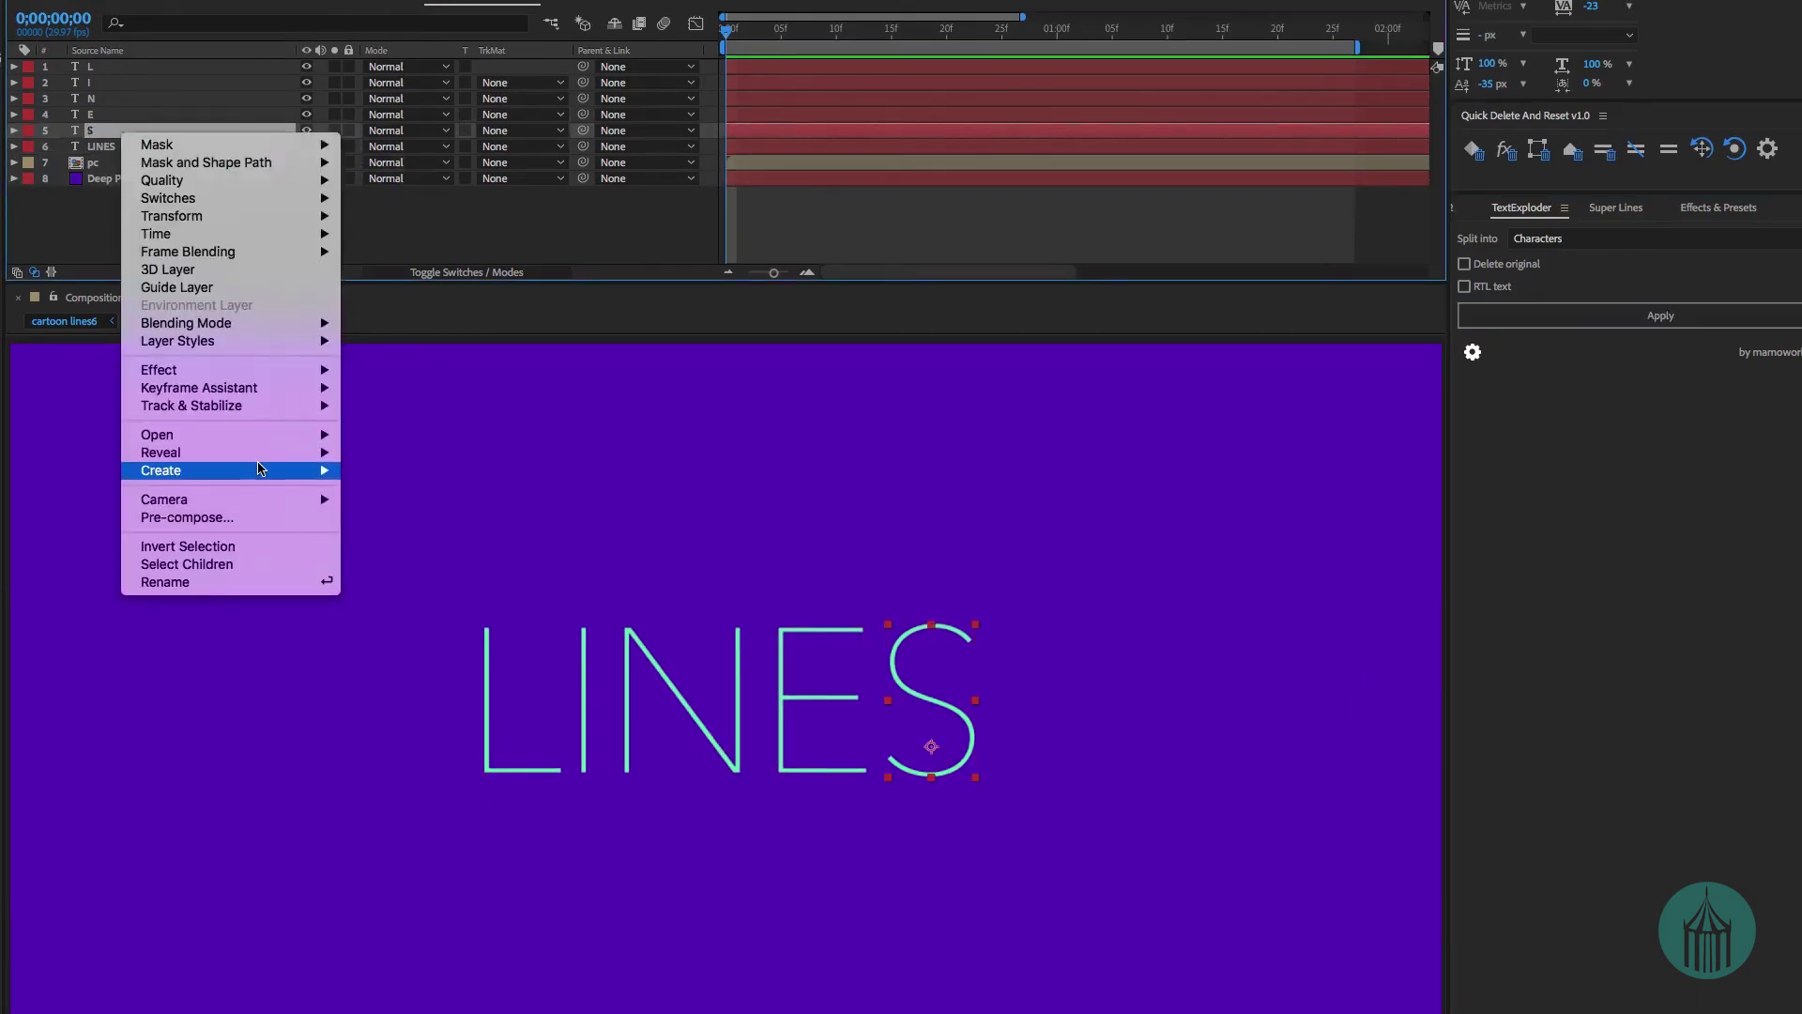
{"action": "mouse_move", "coordinate": [261, 469]}
{"action": "left_click", "coordinate": [424, 490]}
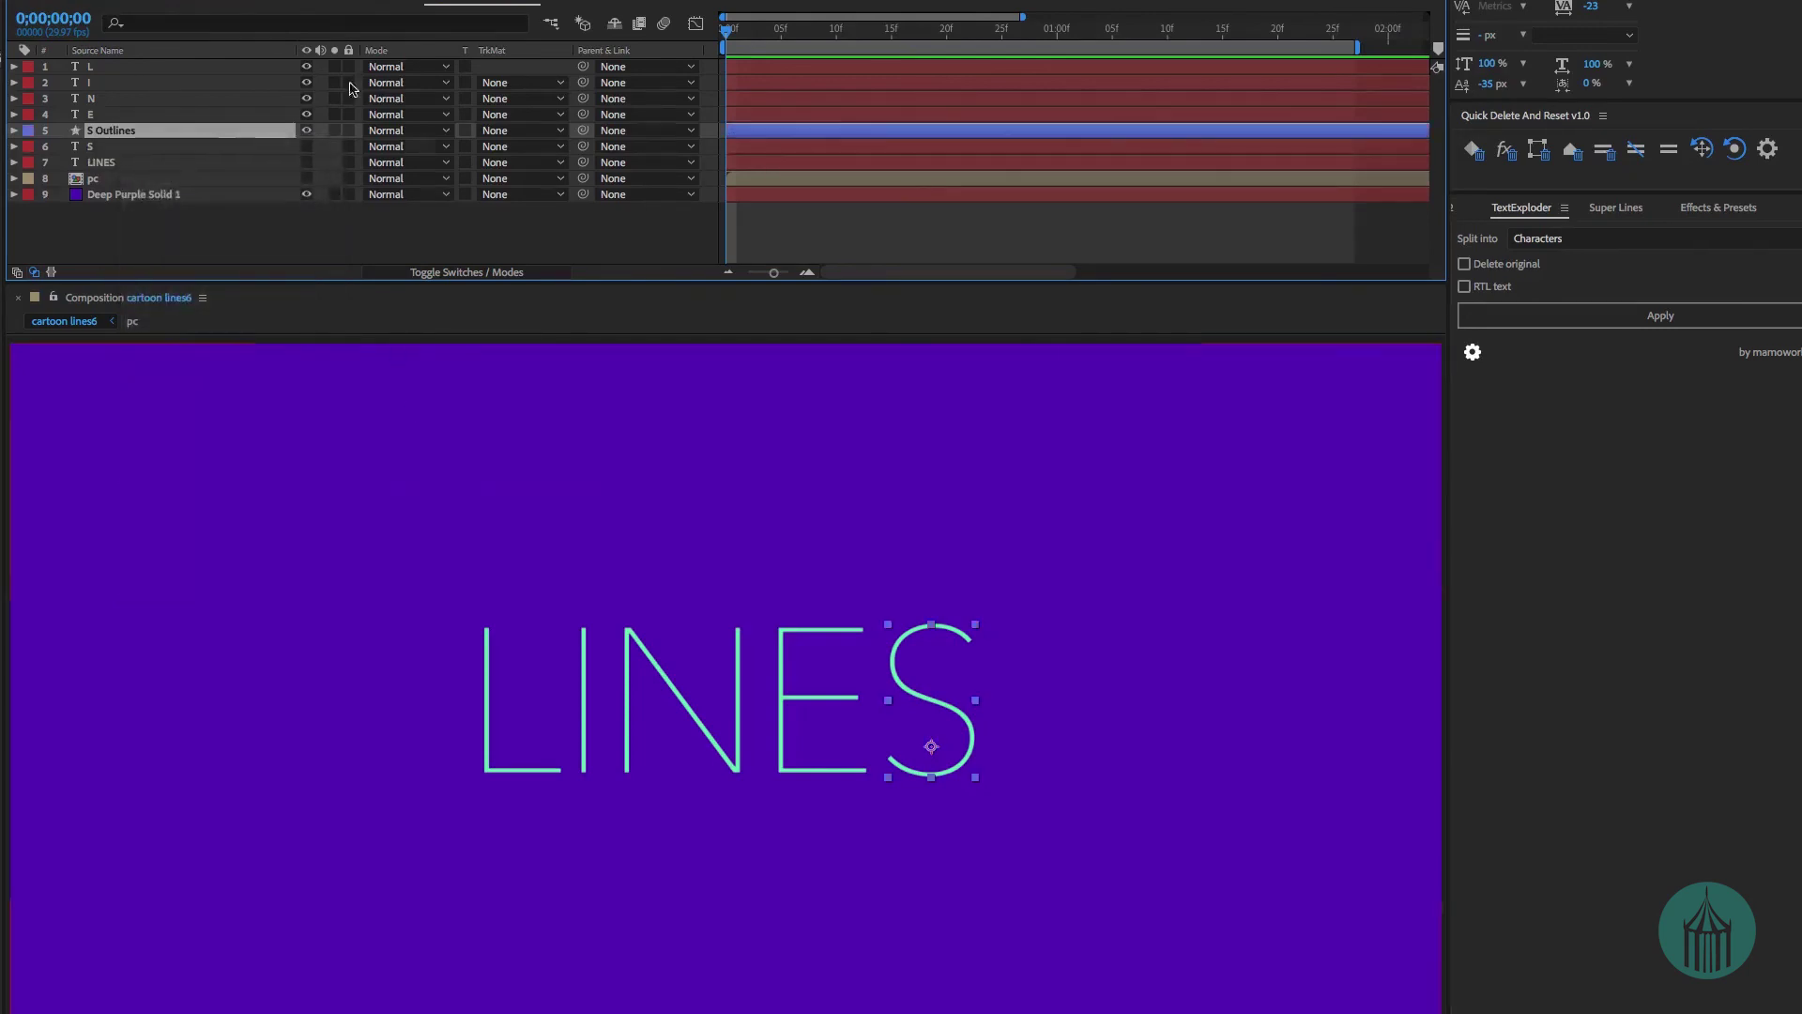
{"action": "right_click", "coordinate": [197, 86]}
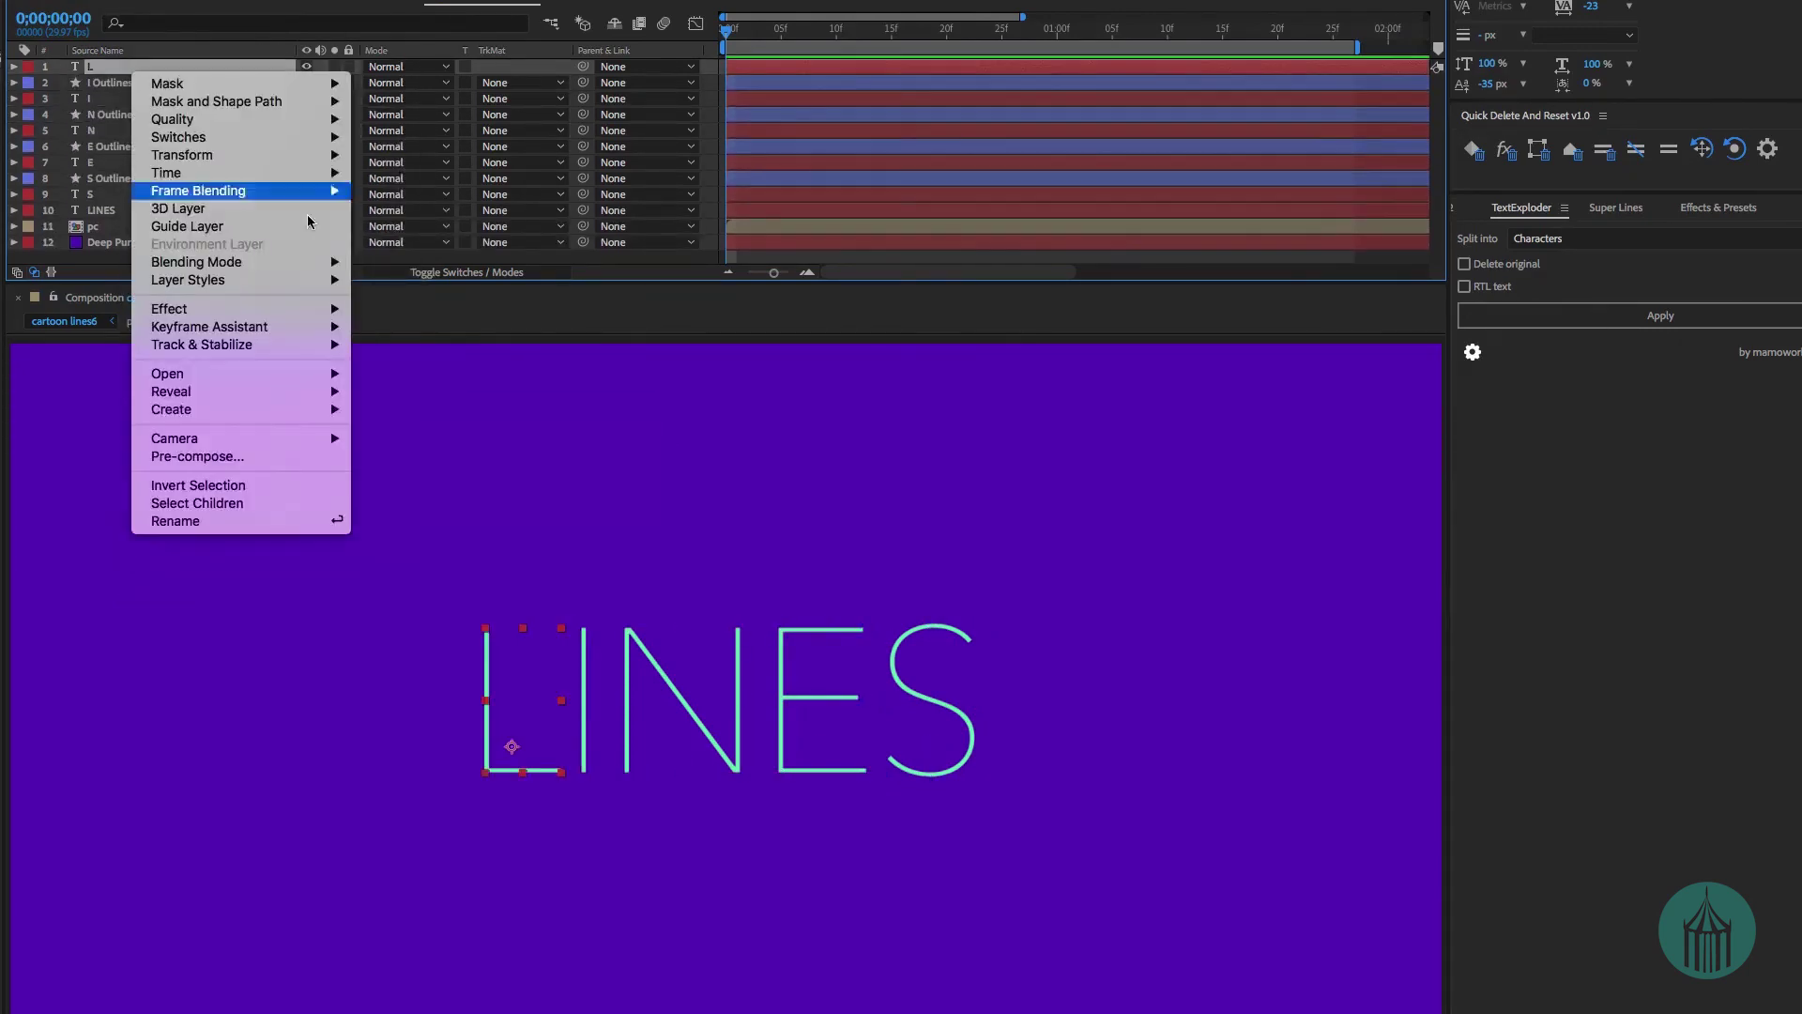
{"action": "left_click", "coordinate": [413, 427]}
{"action": "mouse_move", "coordinate": [97, 99]}
{"action": "left_mouse_down"}
{"action": "mouse_move", "coordinate": [98, 77]}
{"action": "mouse_move", "coordinate": [110, 93]}
{"action": "left_mouse_up"}
{"action": "left_click_drag", "start_coordinate": [111, 163], "coordinate": [111, 109]}
{"action": "left_click_drag", "start_coordinate": [111, 194], "coordinate": [111, 125]}
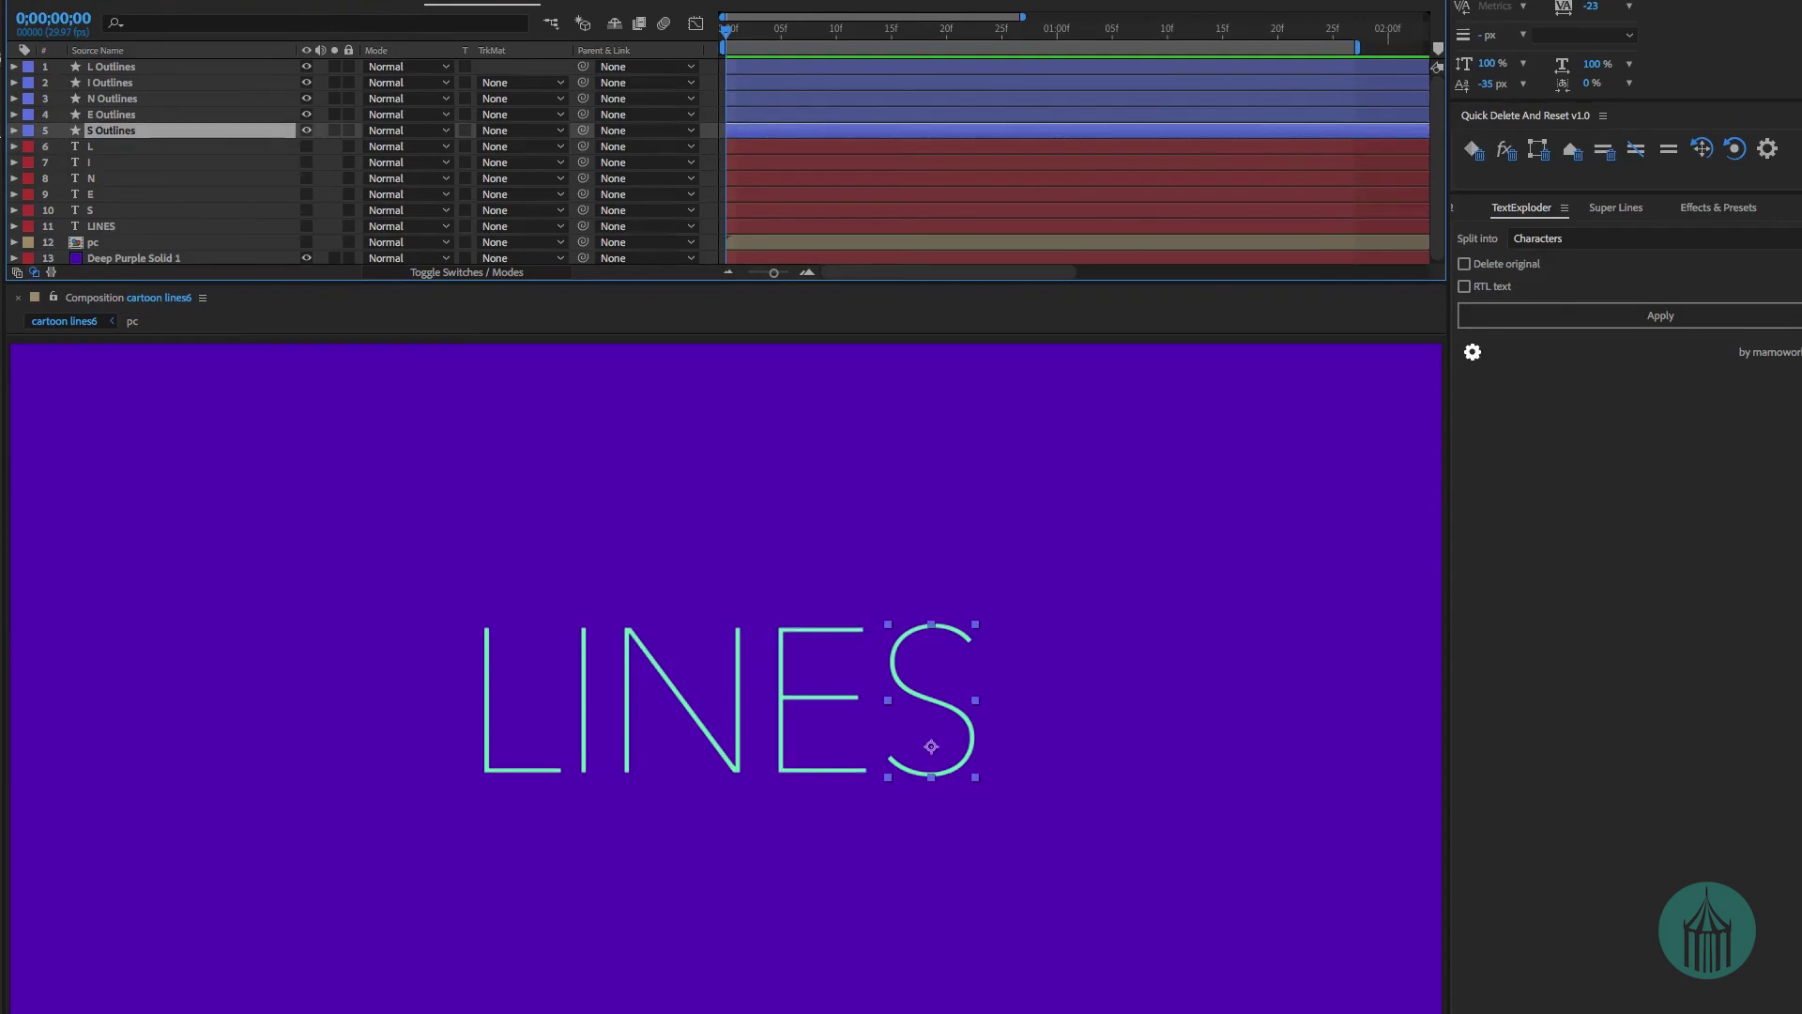
Generate Super Lines on the S Outlines layer, preview the S drawing on, and collapse its properties.
{"action": "left_click", "coordinate": [1614, 208]}
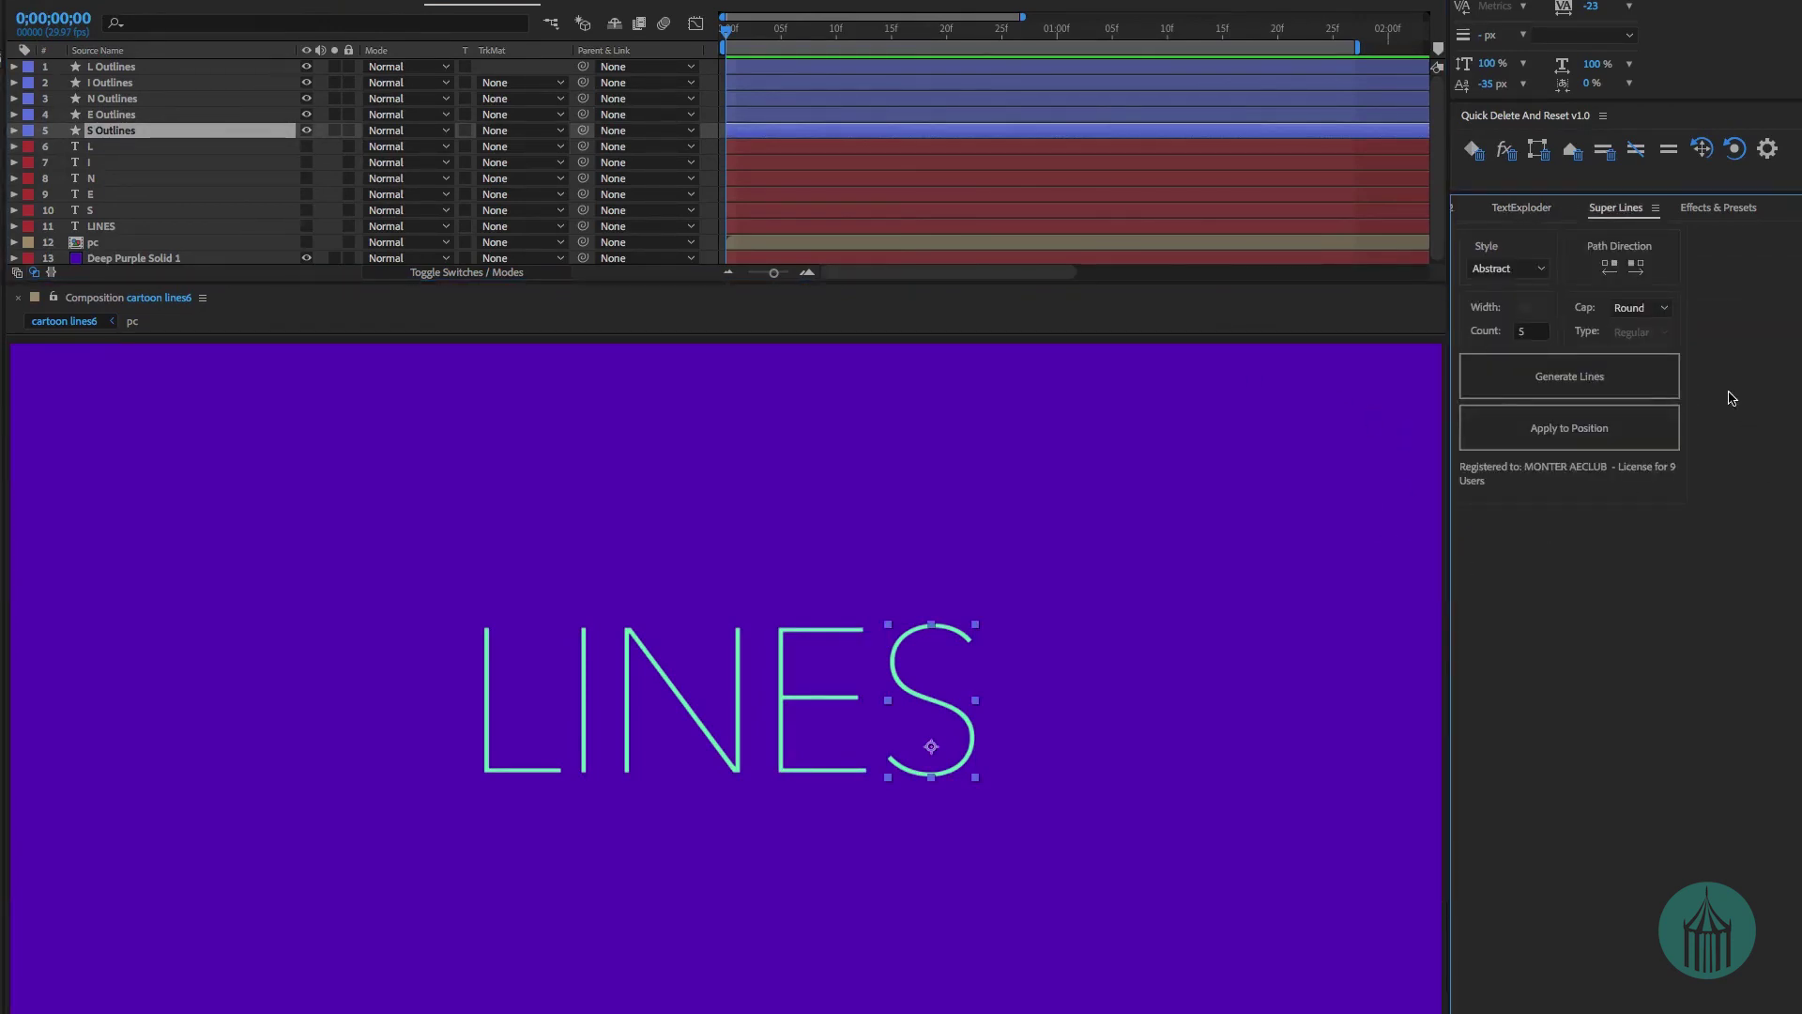
{"action": "left_click", "coordinate": [1585, 374]}
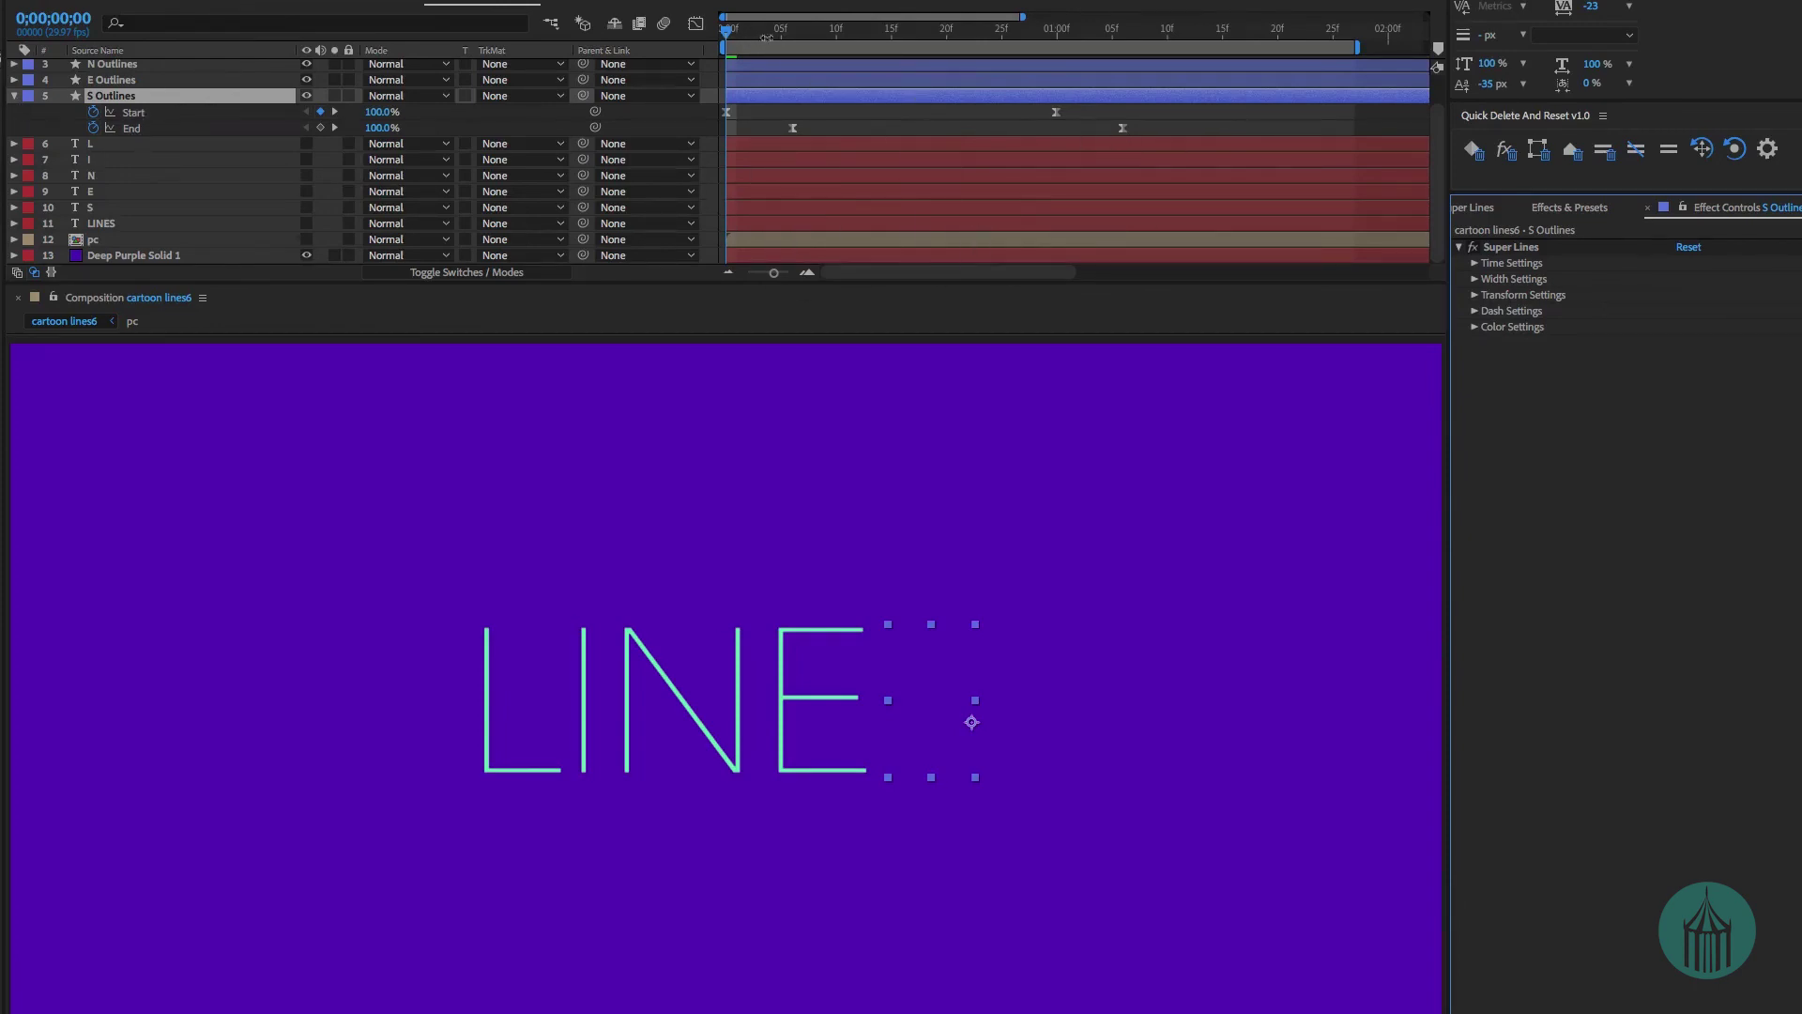
{"action": "key", "text": "space"}
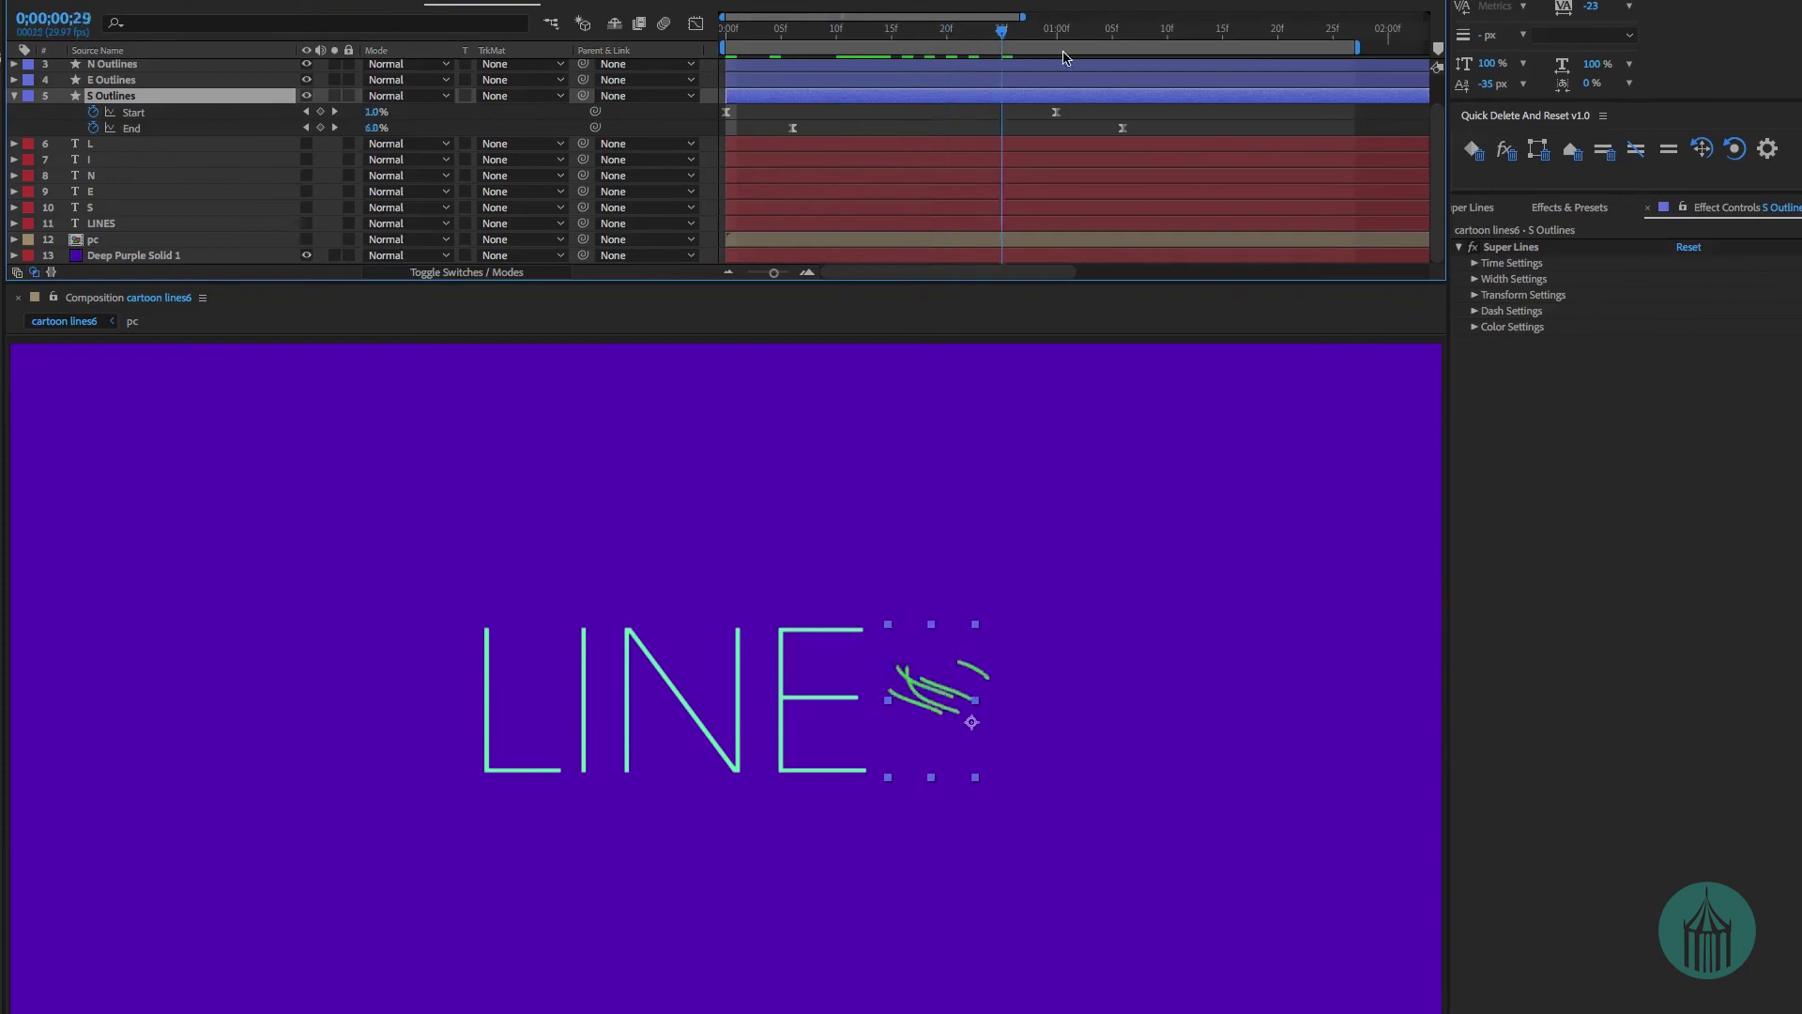
{"action": "key", "text": "space"}
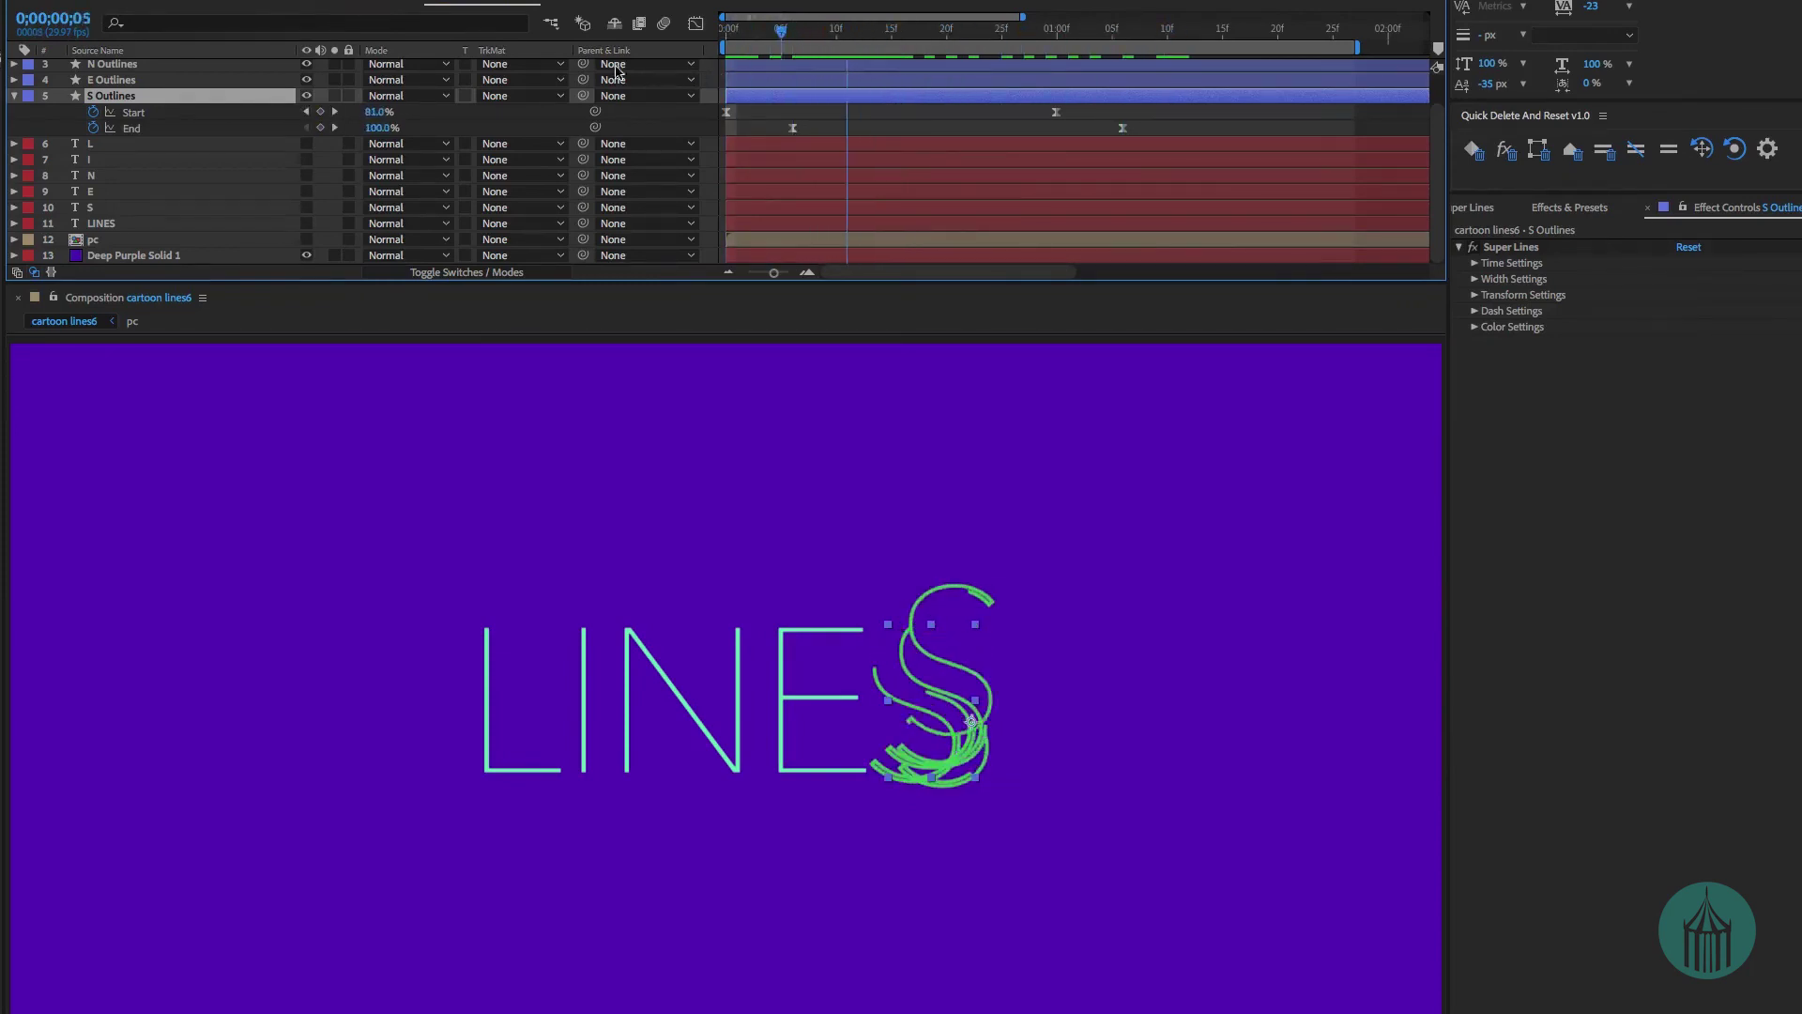
{"action": "key", "text": "space"}
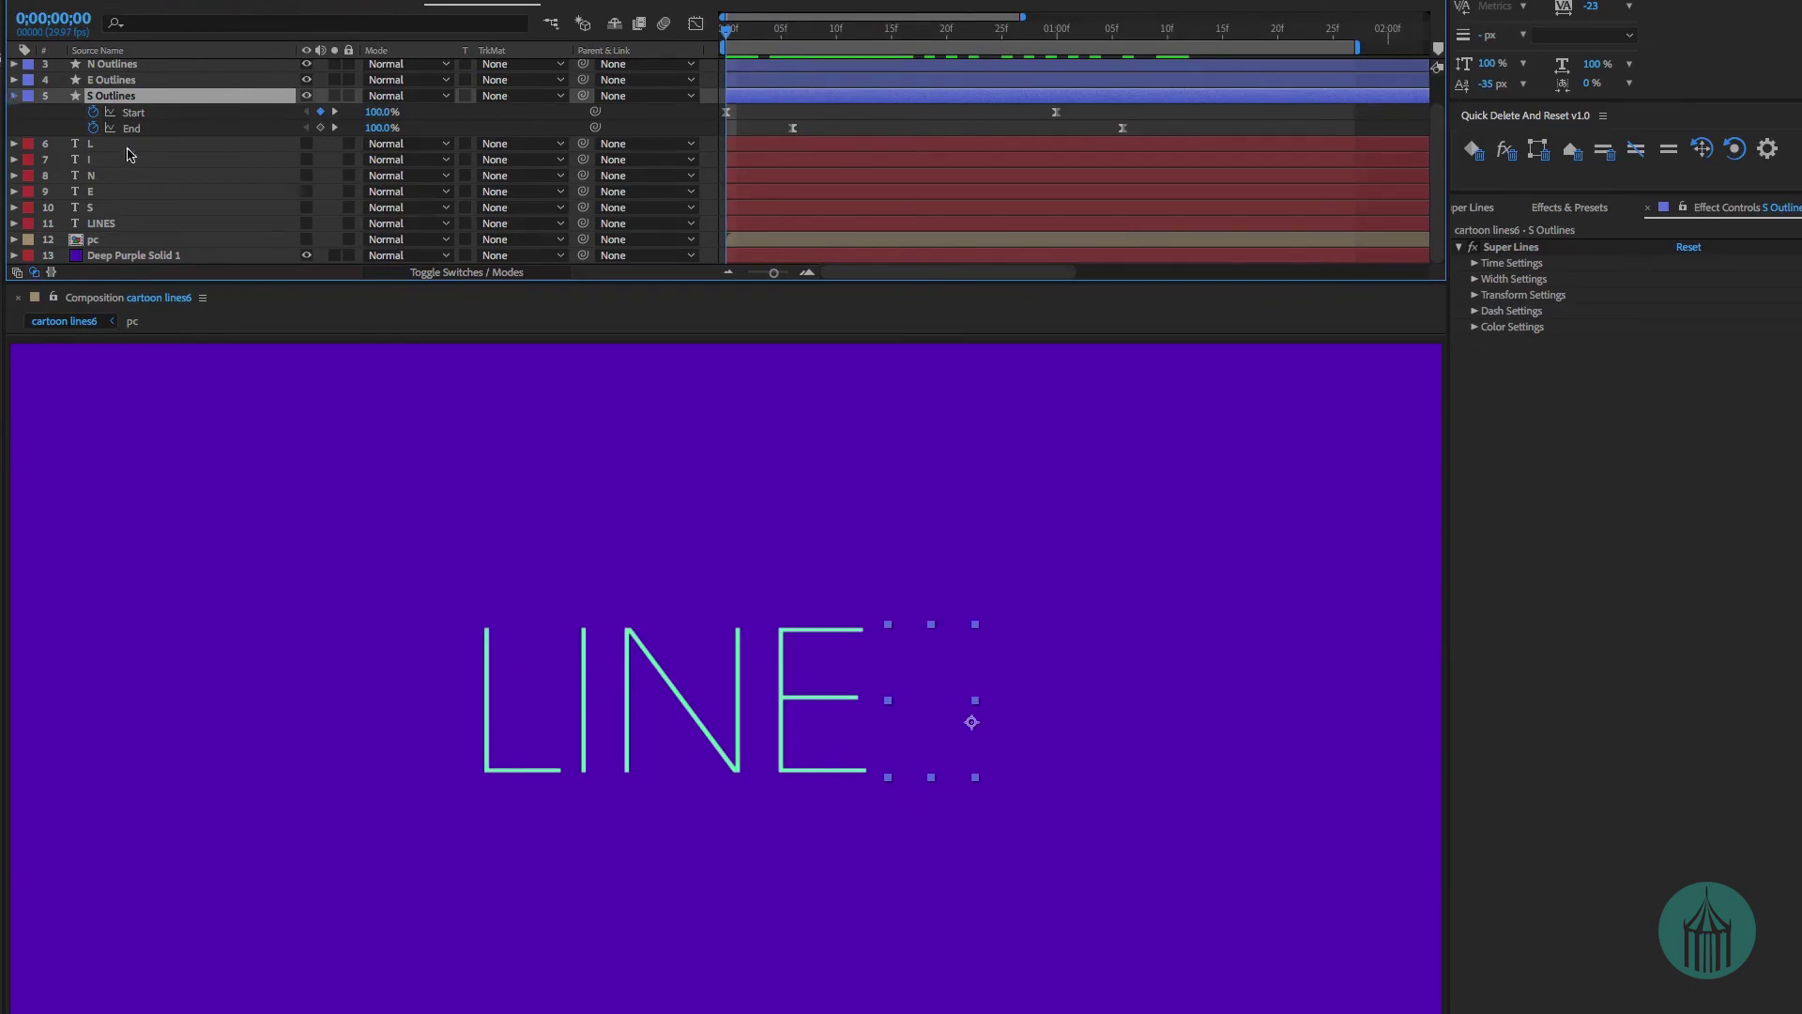
{"action": "key", "text": "u"}
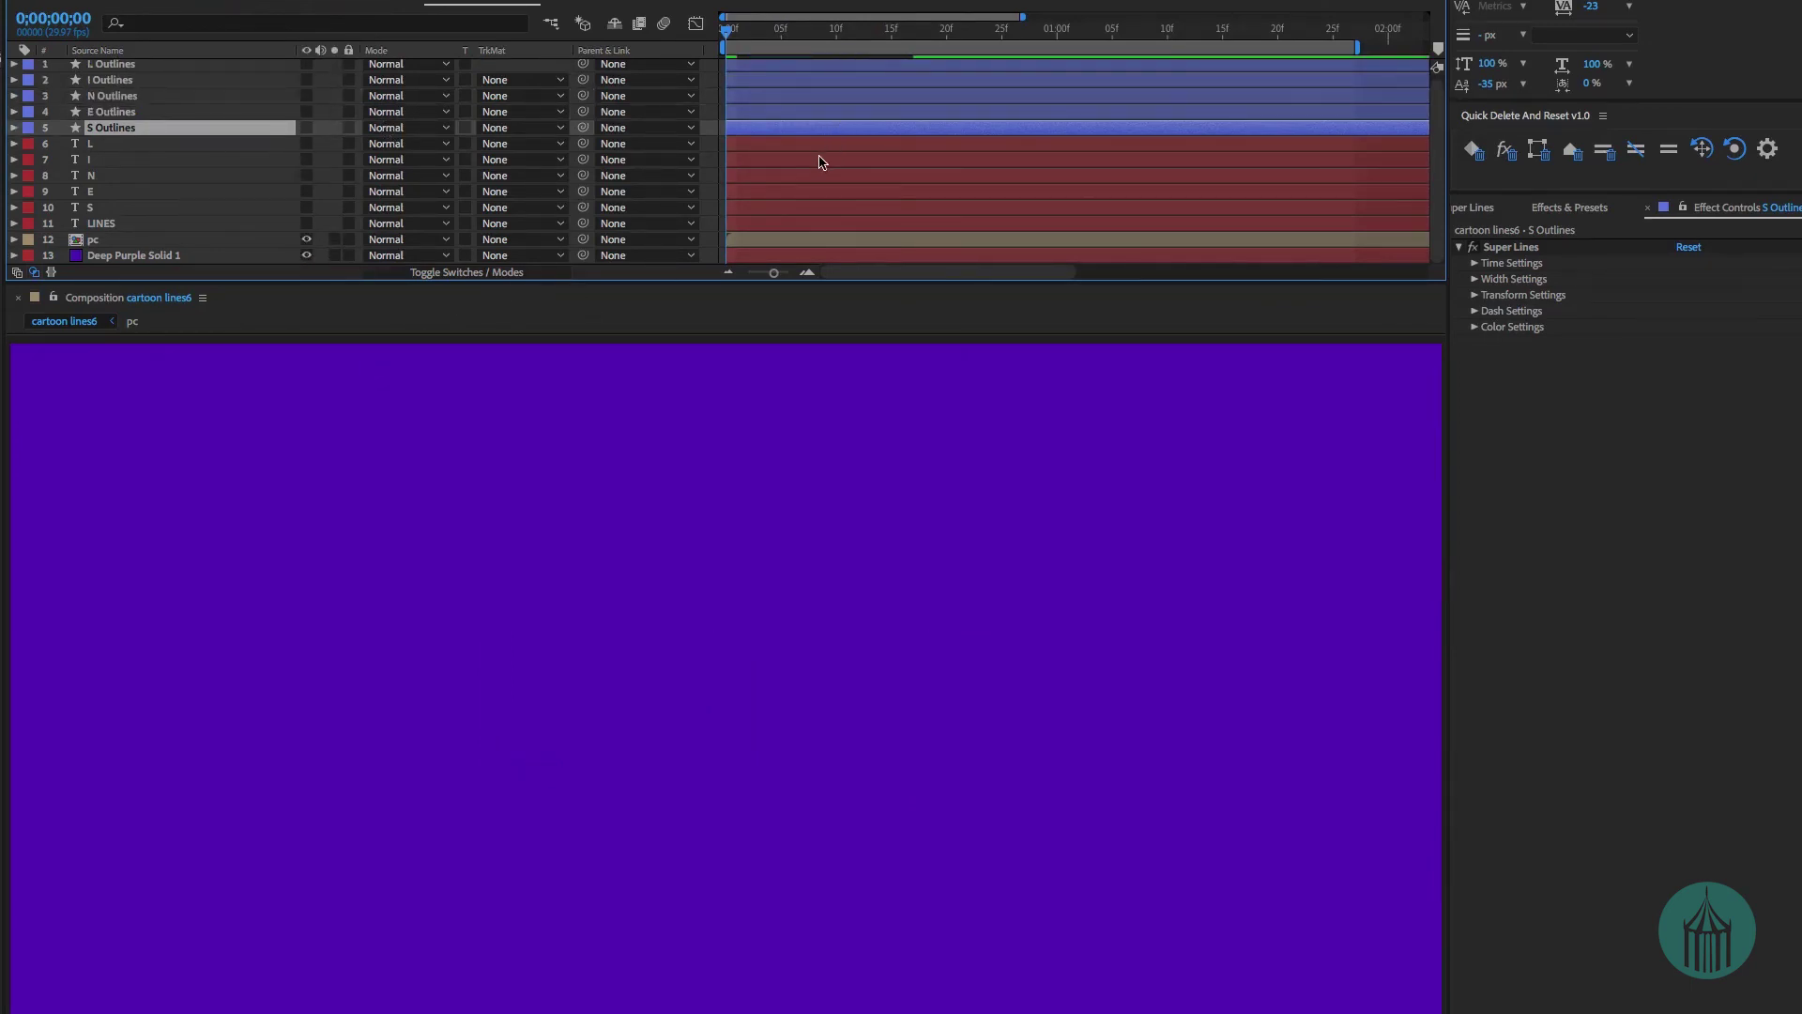
Preview the full LINES animation with every letter drawing on in thick strokes.
{"action": "key", "text": "space"}
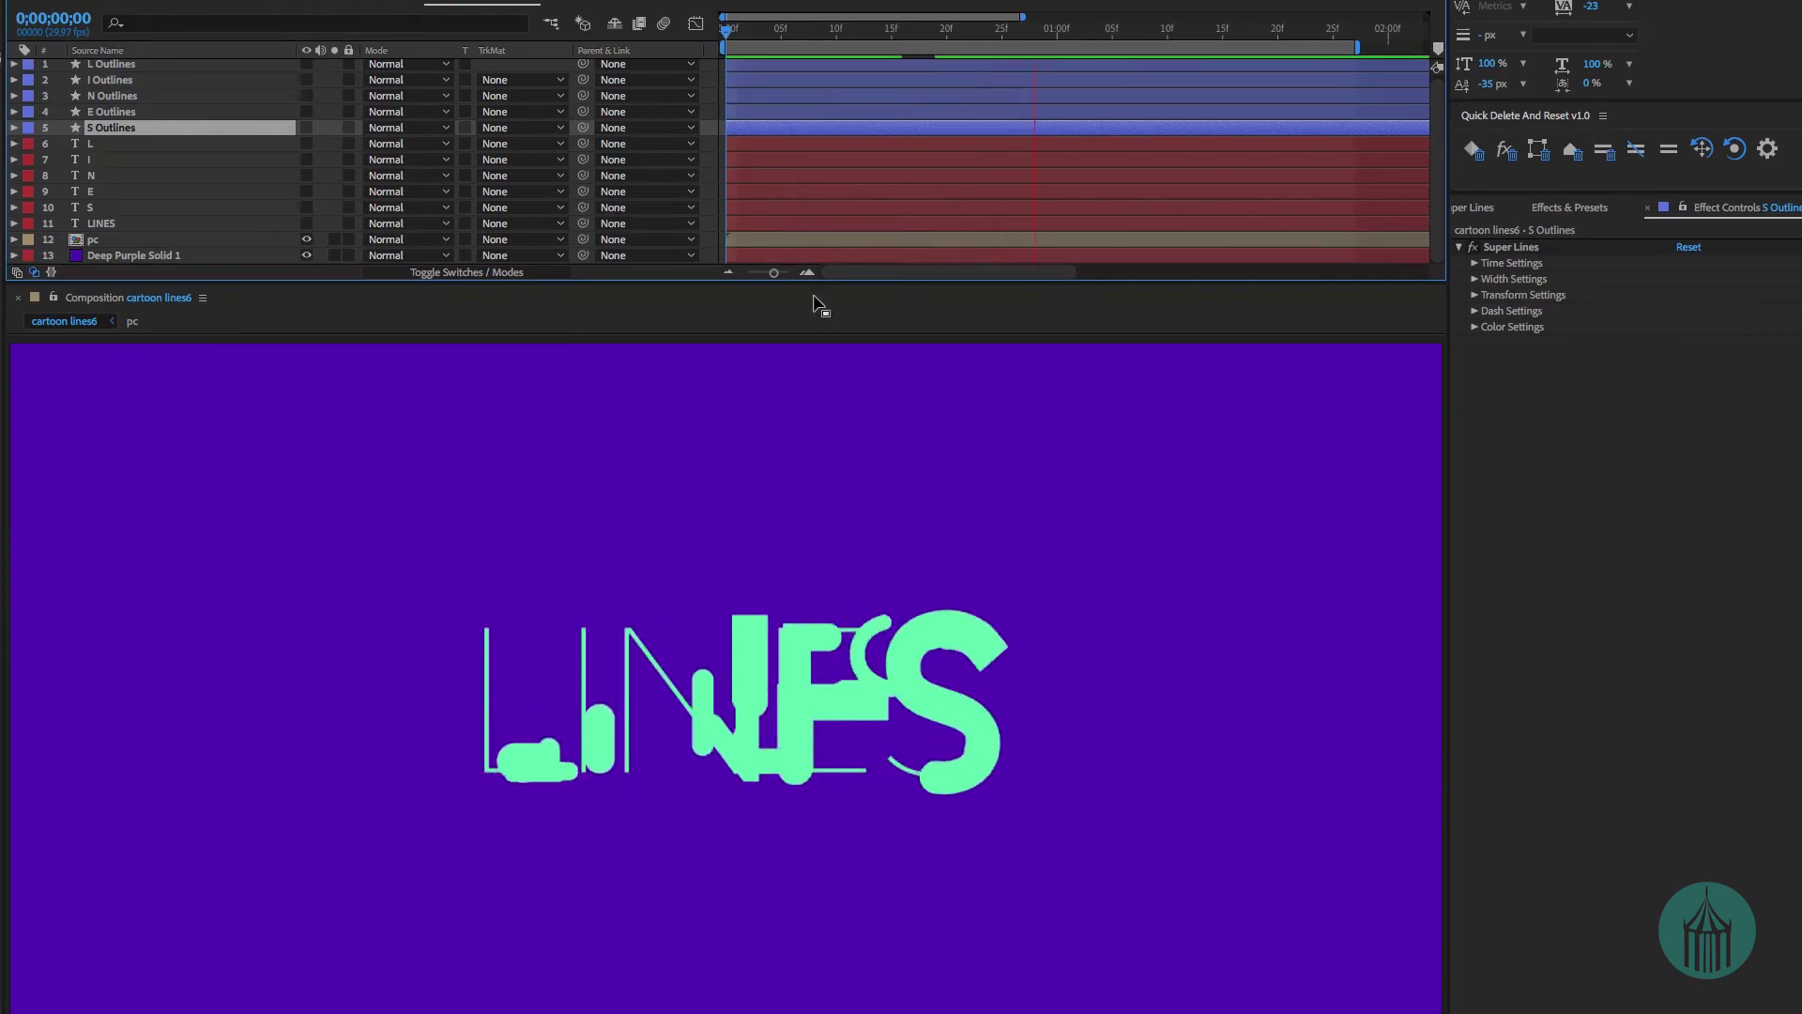